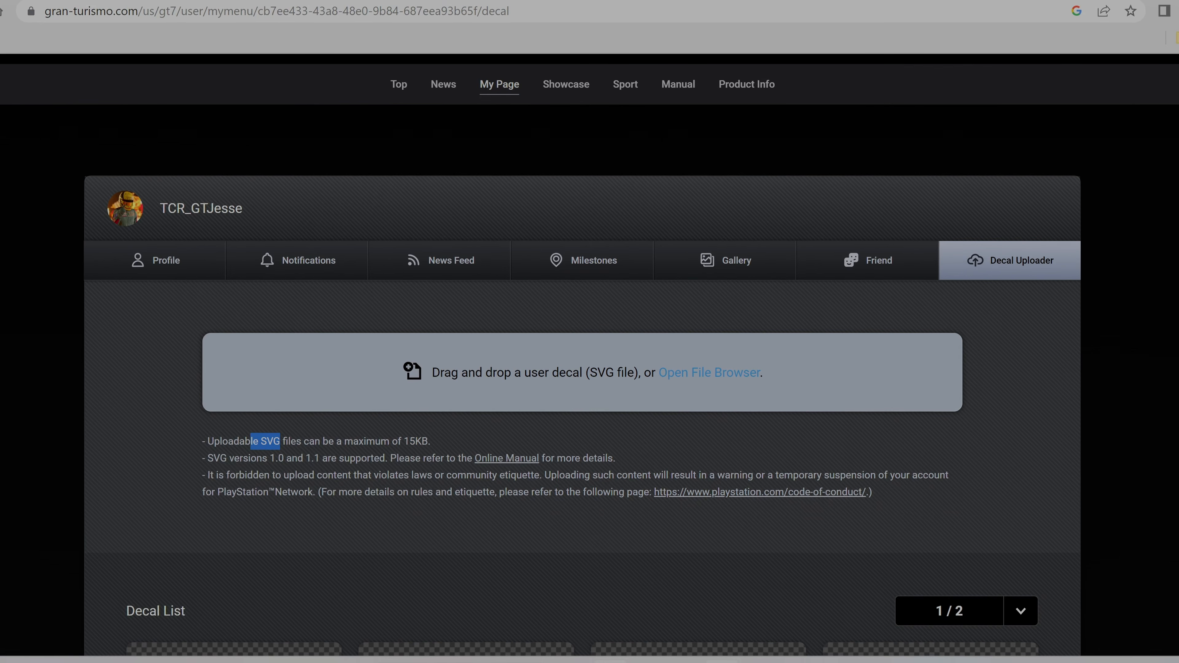
left_click_drag(396, 443, 399, 443)
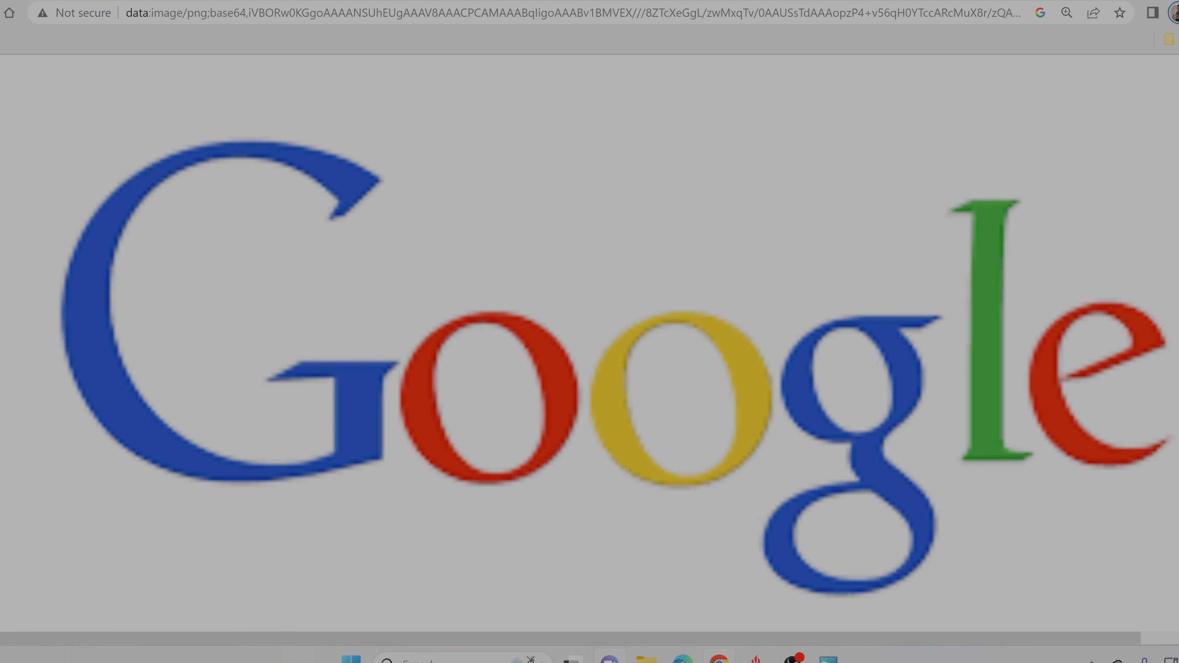
key("ctrl+Tab")
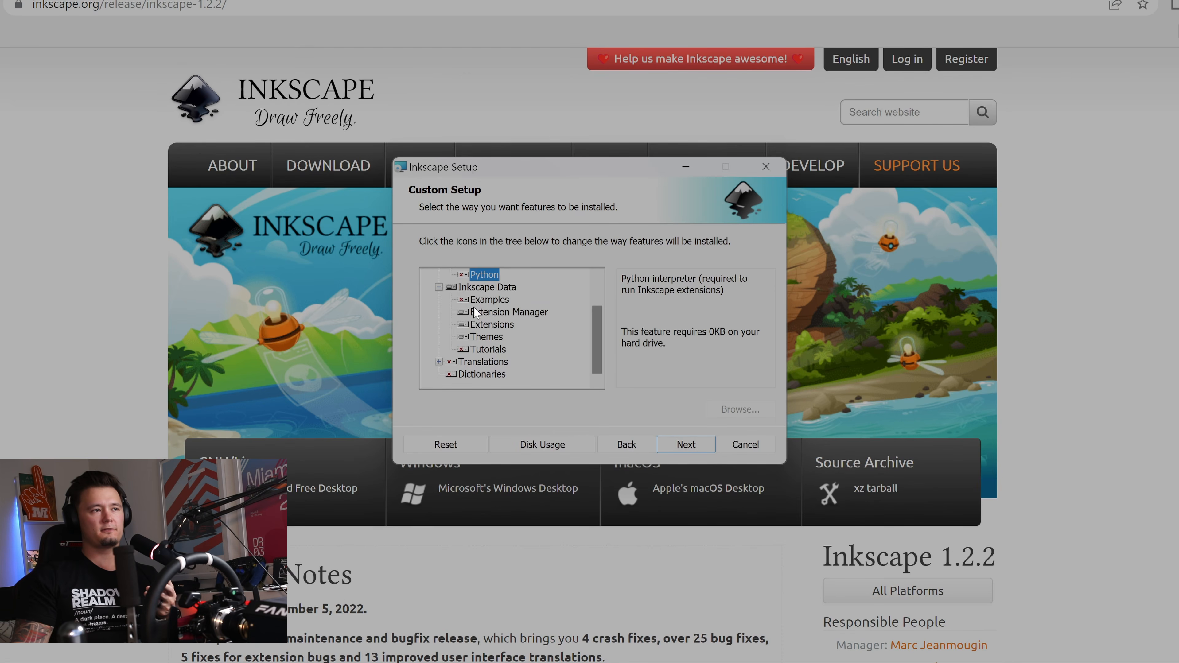
Exclude the Examples and Tutorials features from the Inkscape installation by making each entire feature unavailable
left_click(465, 301)
left_click(469, 353)
left_click(464, 351)
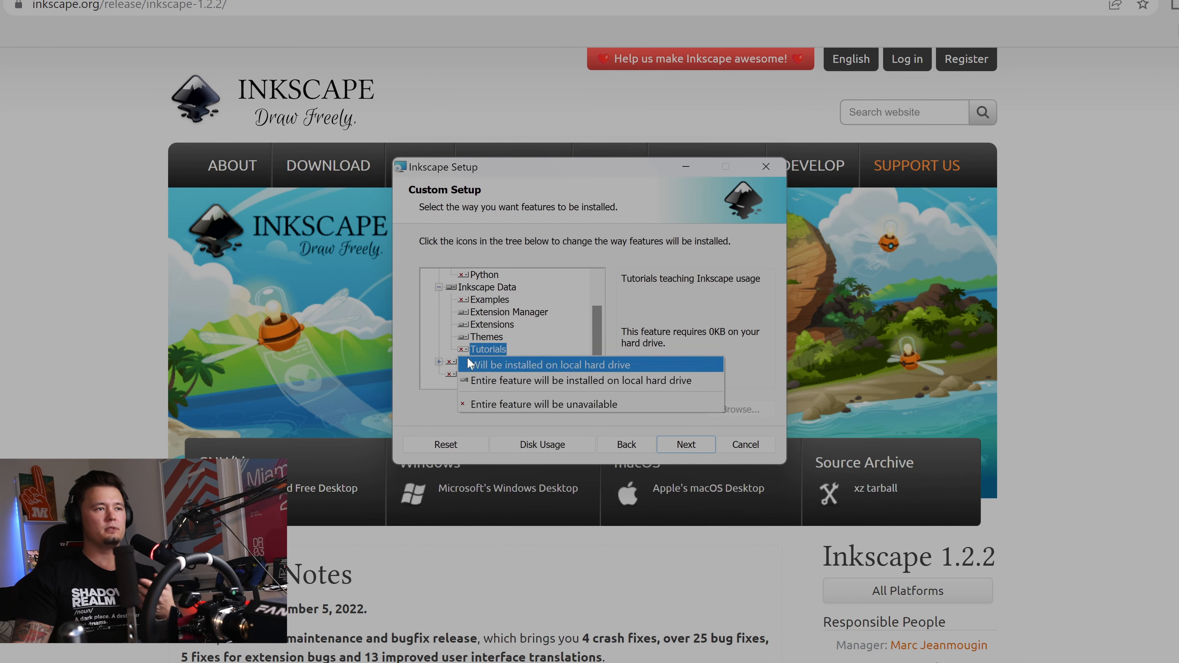
left_click(482, 407)
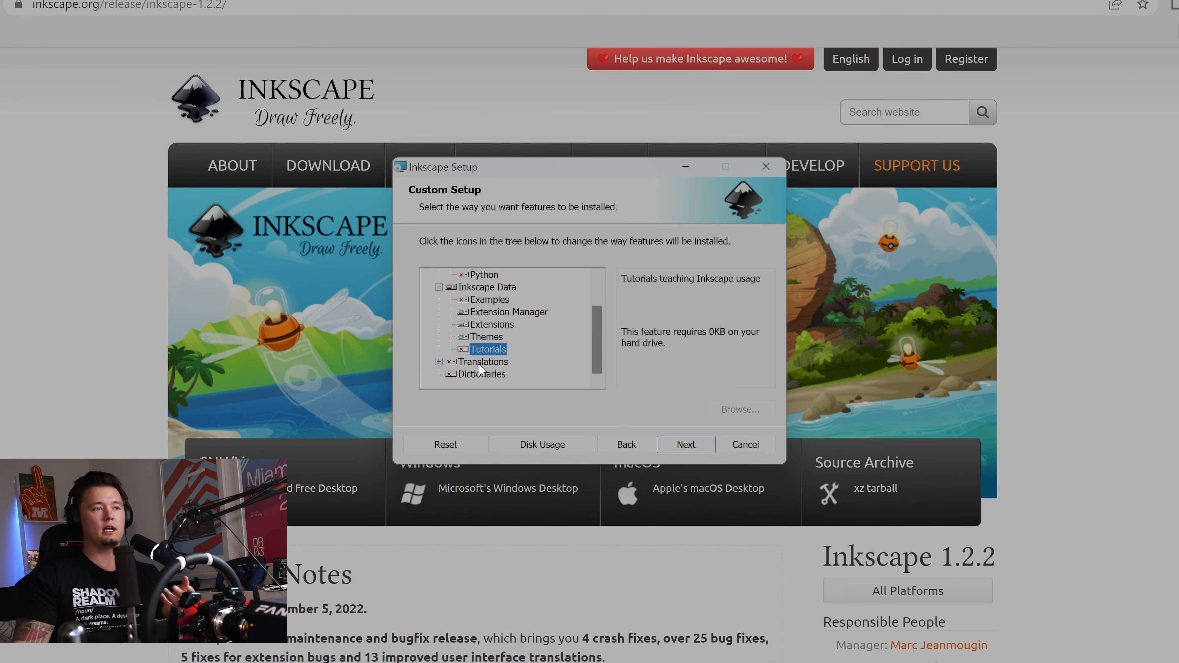
Examine the Translations languages and the other optional features in the installer's feature tree
left_click(451, 361)
left_click(469, 360)
left_click(439, 362)
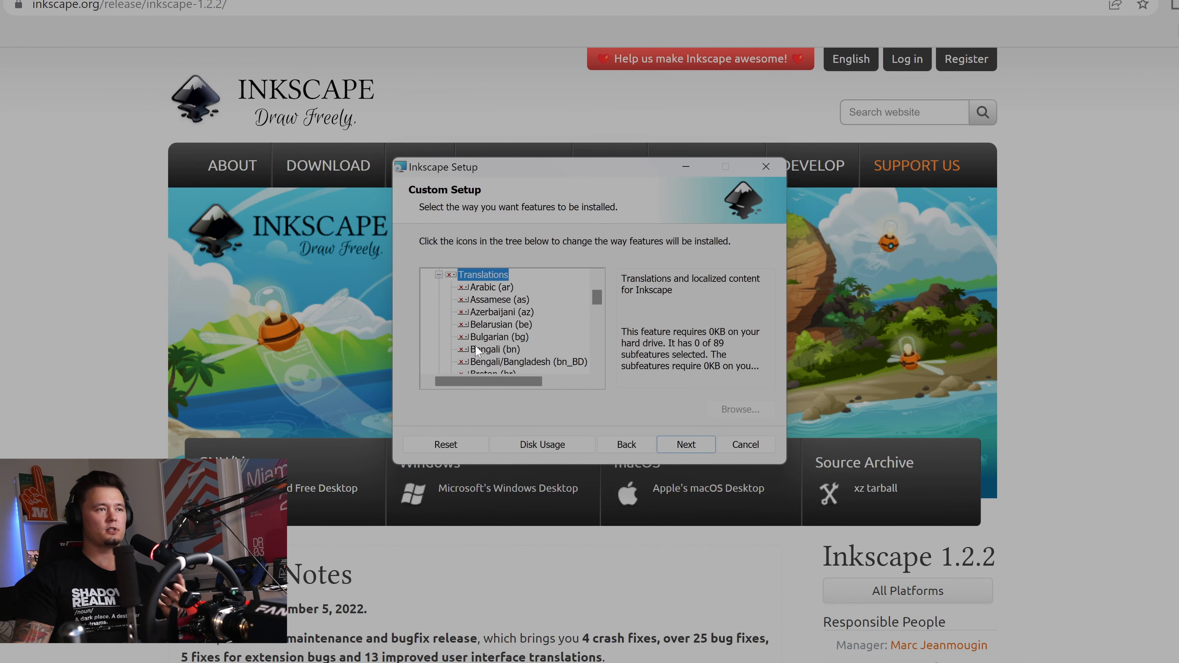
left_click(439, 275)
scroll(482, 357, "up", 1)
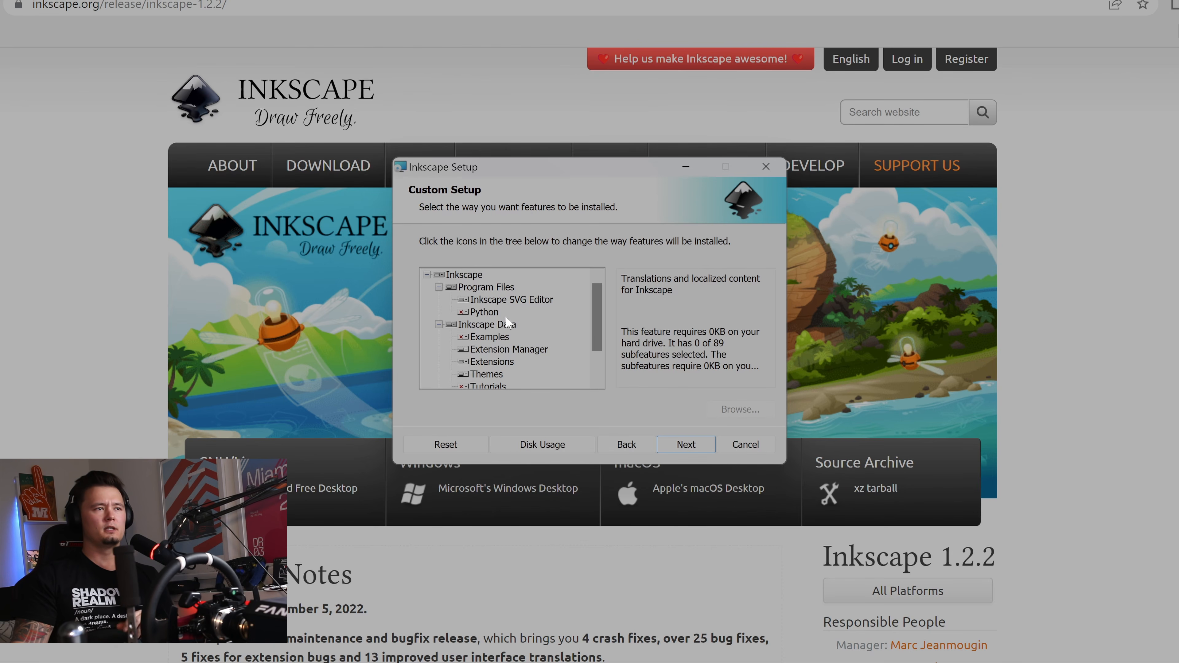
scroll(446, 358, "down", 1)
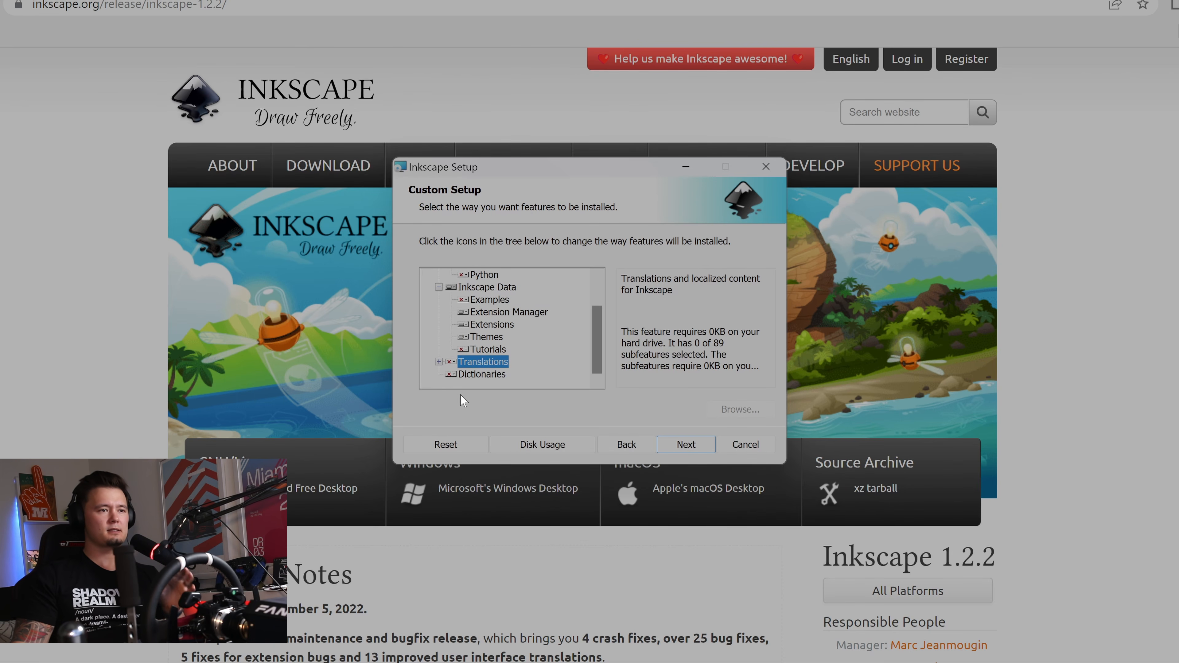
scroll(602, 370, "up", 1)
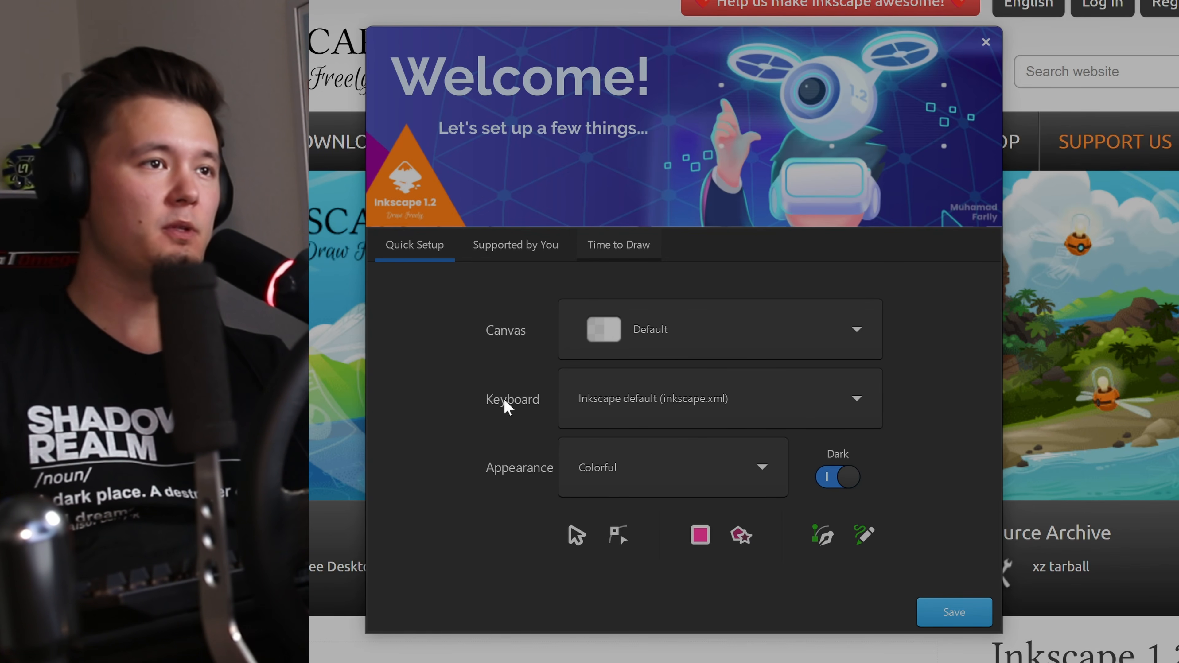
Try out the Grayscale, Classic Symbolic, System Default and Classic Inkscape appearance themes in the quick setup
left_click(661, 467)
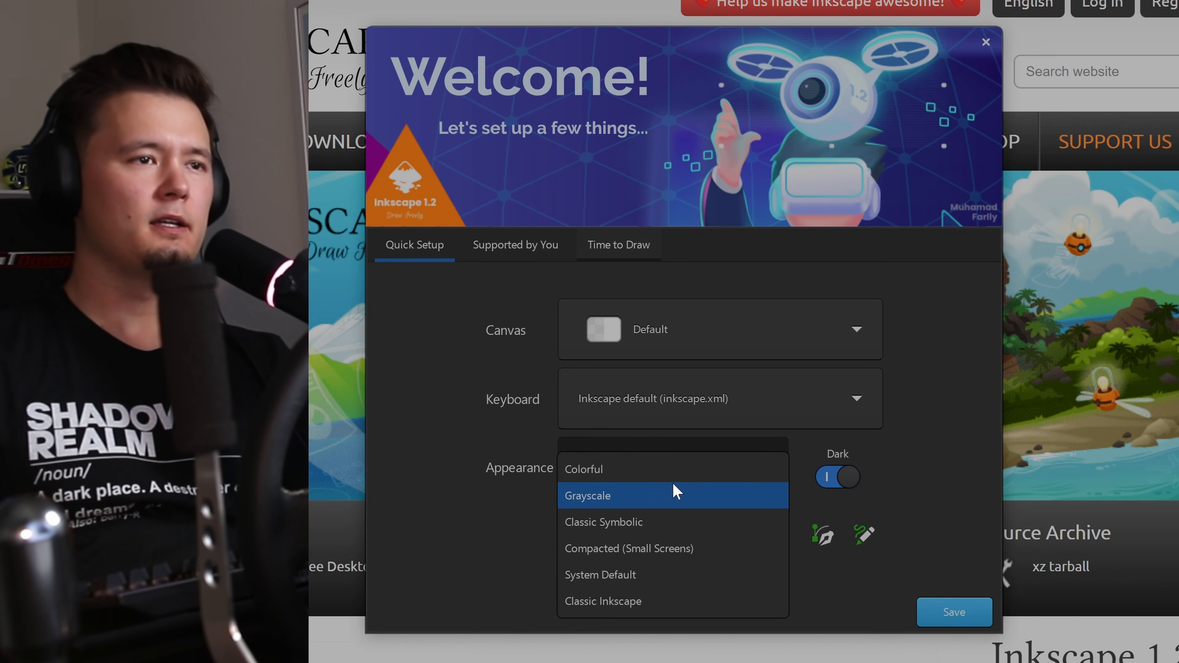
left_click(673, 491)
left_click(697, 479)
left_click(678, 507)
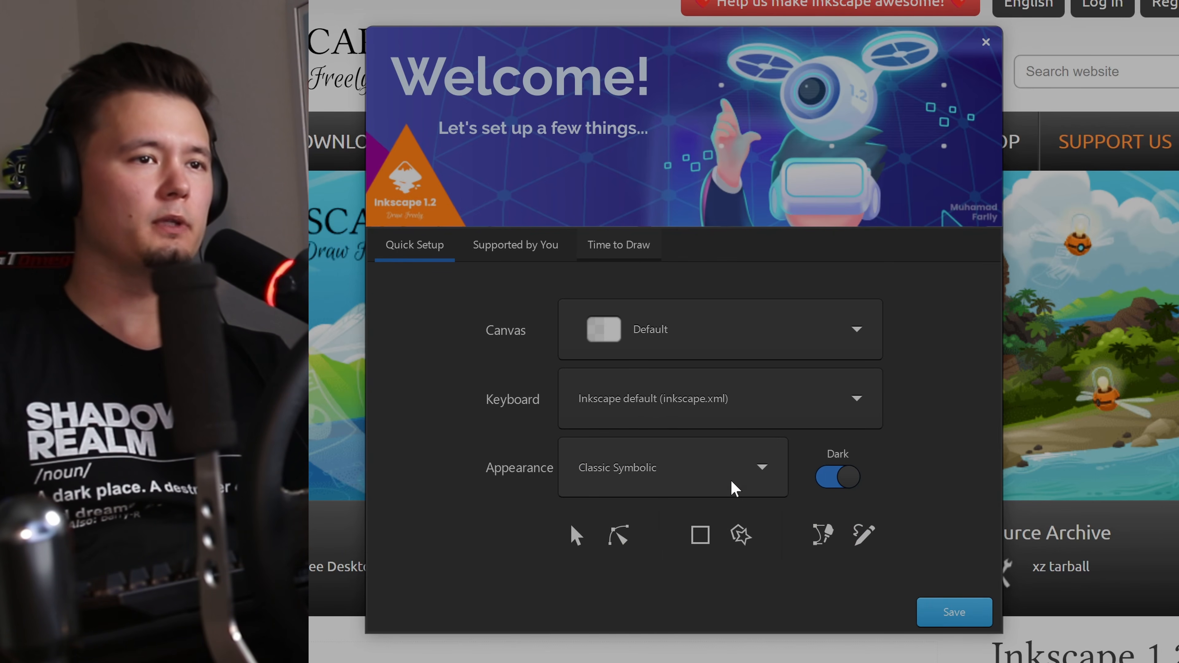
left_click(735, 473)
left_click(693, 533)
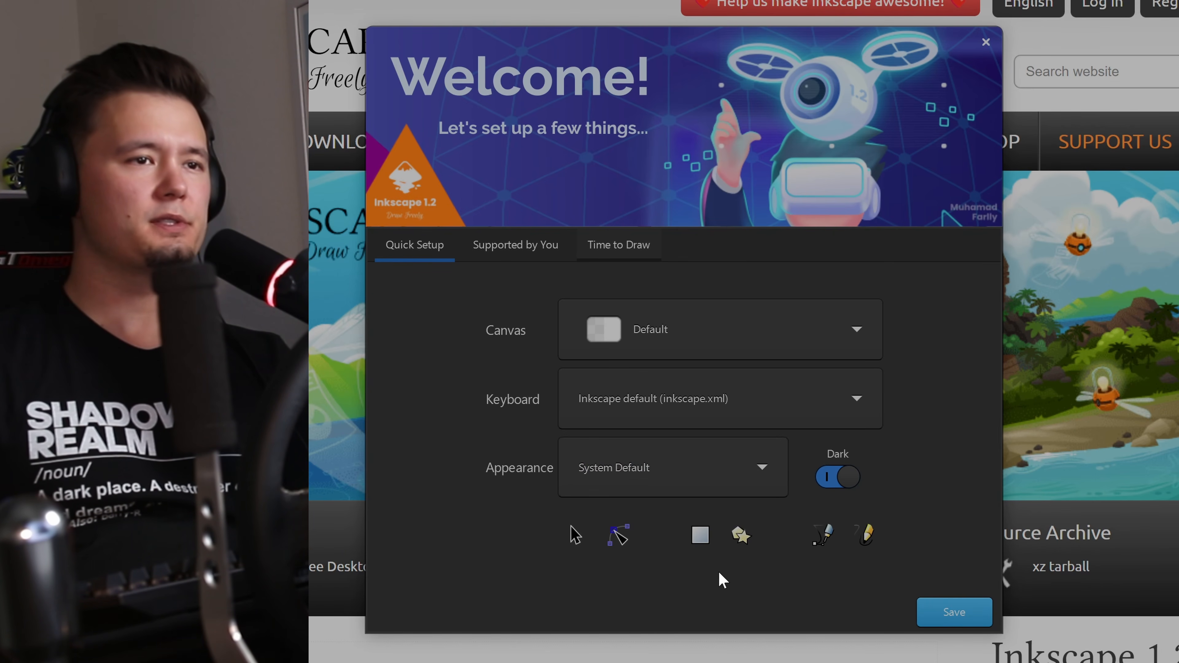
left_click(671, 483)
left_click(644, 502)
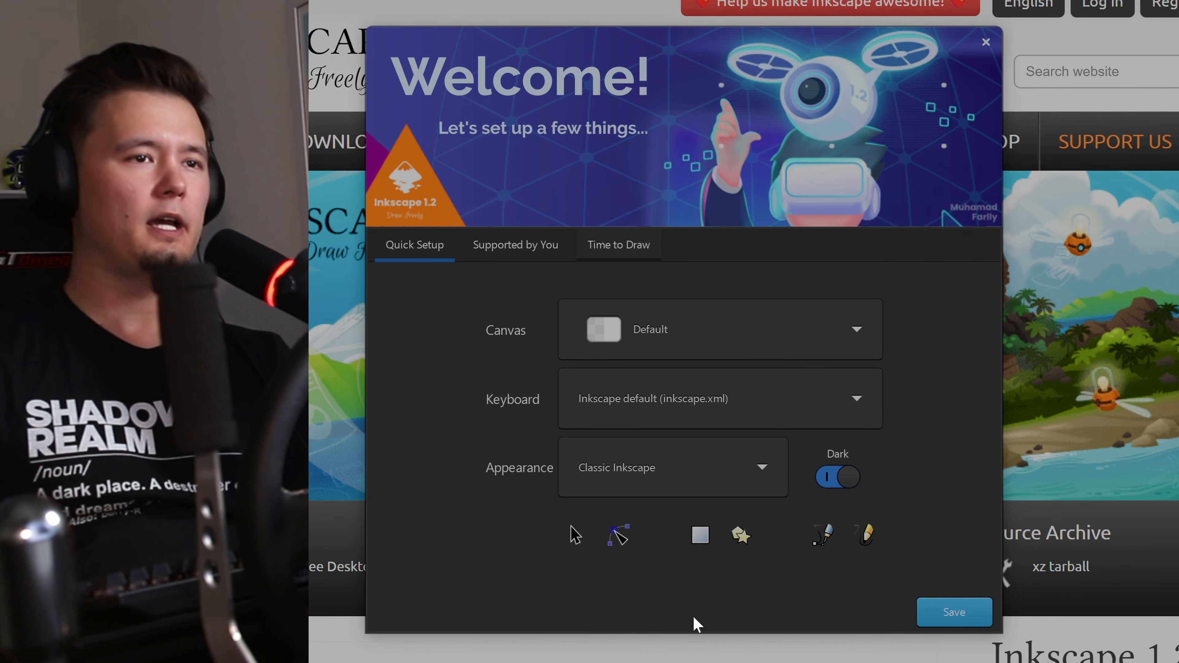
left_click(709, 479)
left_click(691, 447)
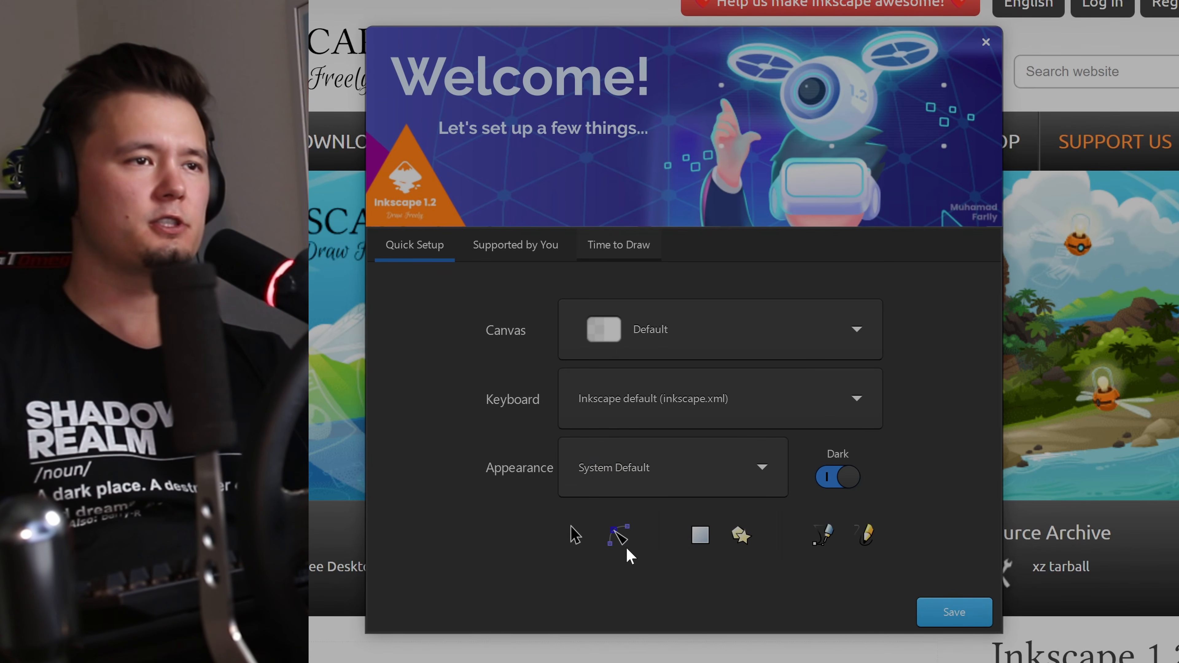
left_click(703, 467)
left_click(642, 509)
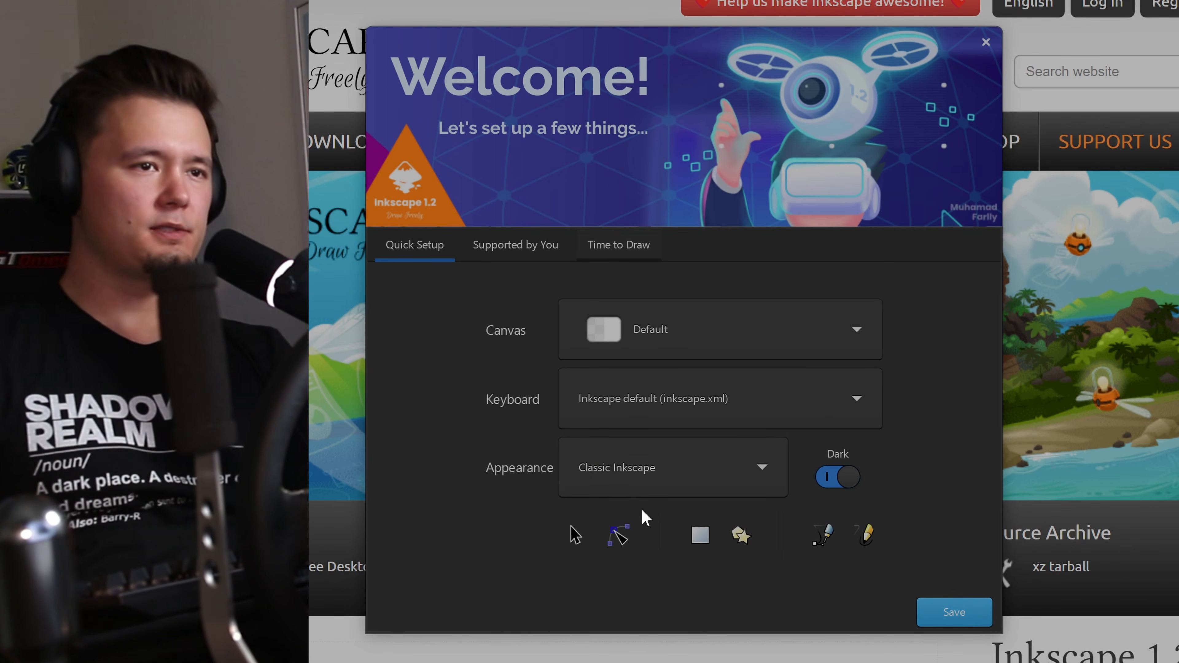
Save the quick setup with the System Default appearance and create a new blank document
left_click(677, 470)
left_click(656, 447)
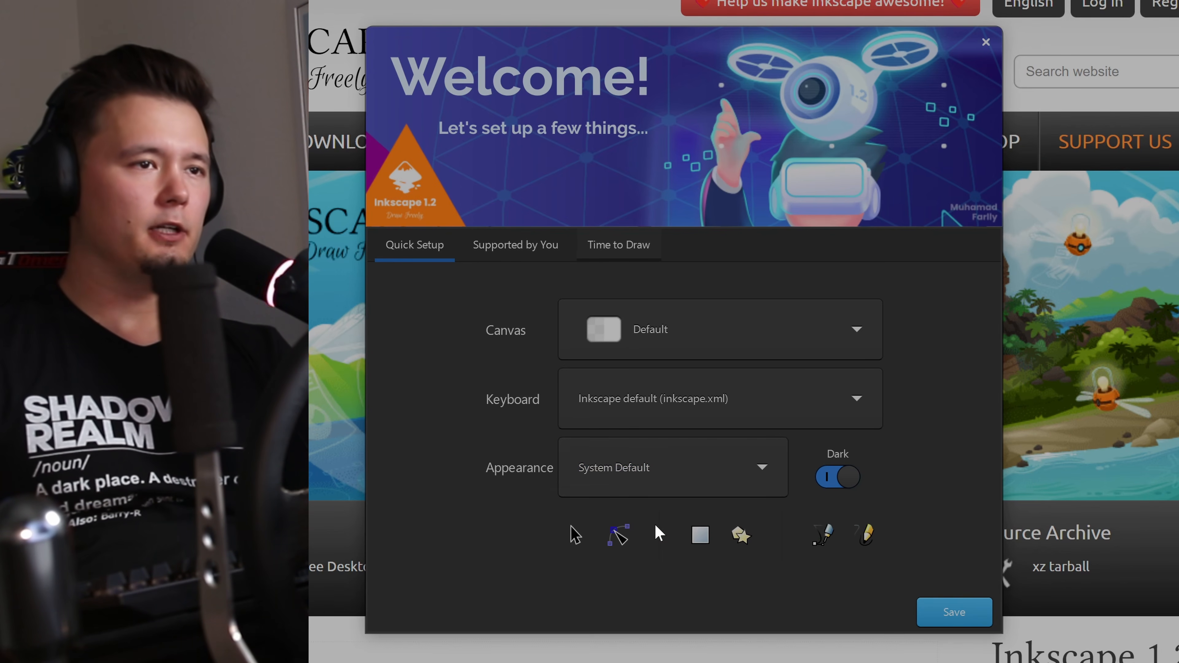
left_click(951, 613)
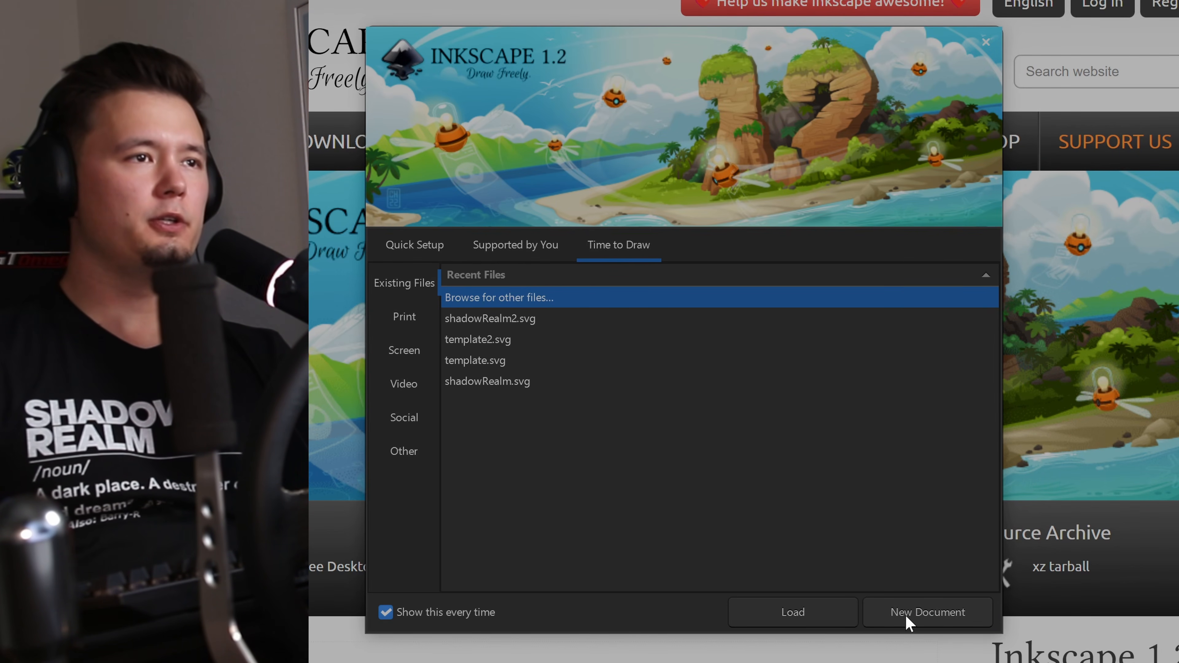
left_click(908, 618)
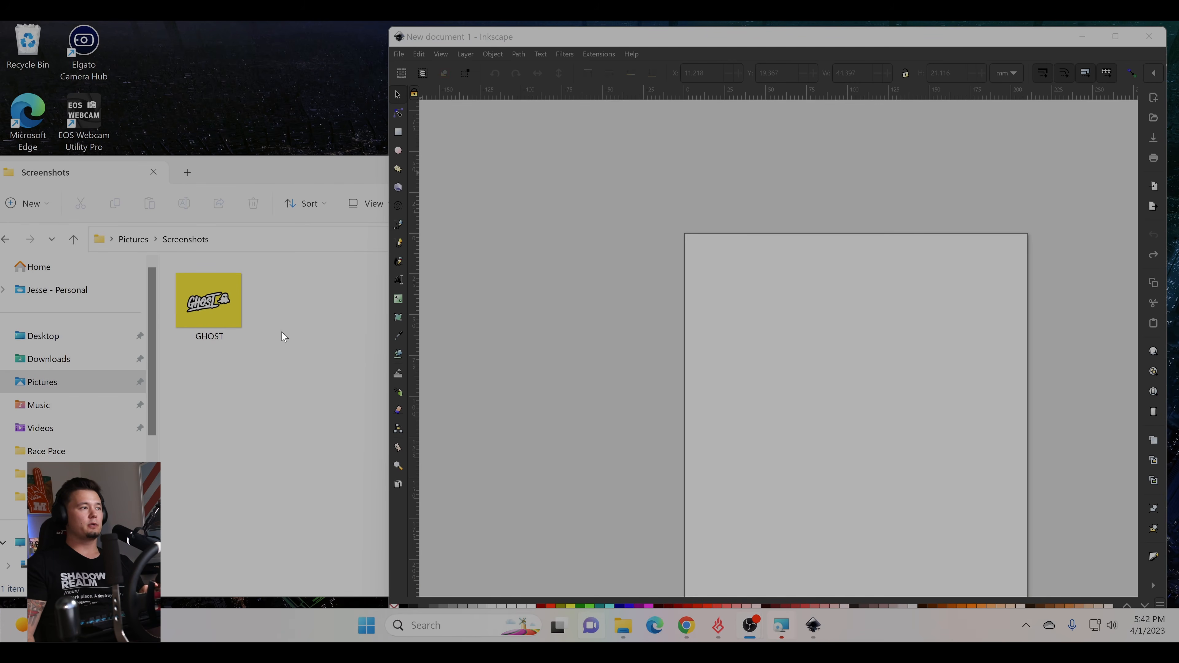
Import the GHOST image from the Screenshots folder onto the page as an embedded image and minimize the folder window
left_click(236, 310)
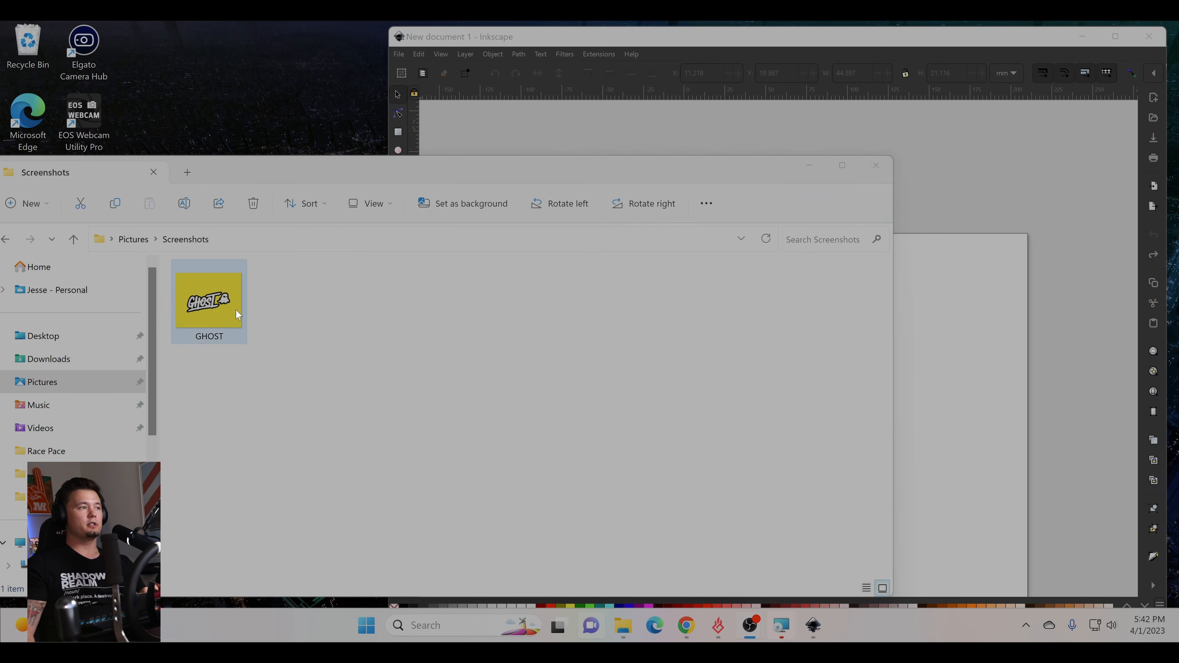
left_click_drag(1004, 332, 959, 331)
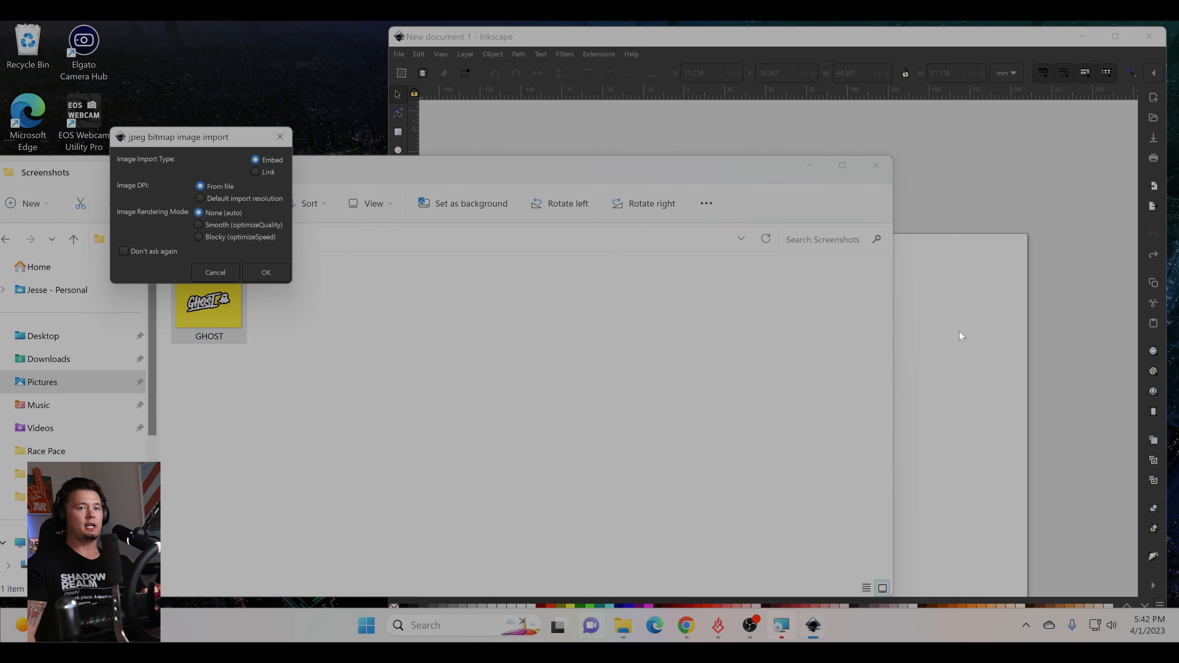
left_click(267, 274)
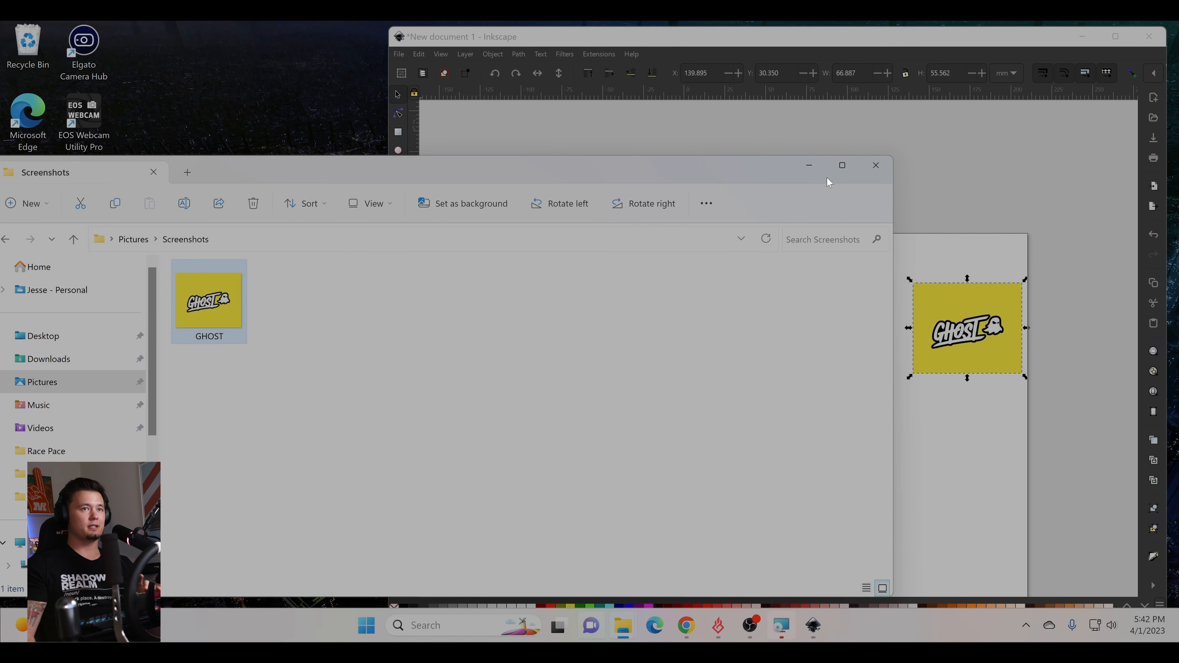
left_click(810, 165)
Move the GHOST image to about X 85.3 mm, Y 23.3 mm on the page and maximize the Inkscape window
left_click_drag(968, 328, 877, 321)
left_click_drag(841, 36, 733, 31)
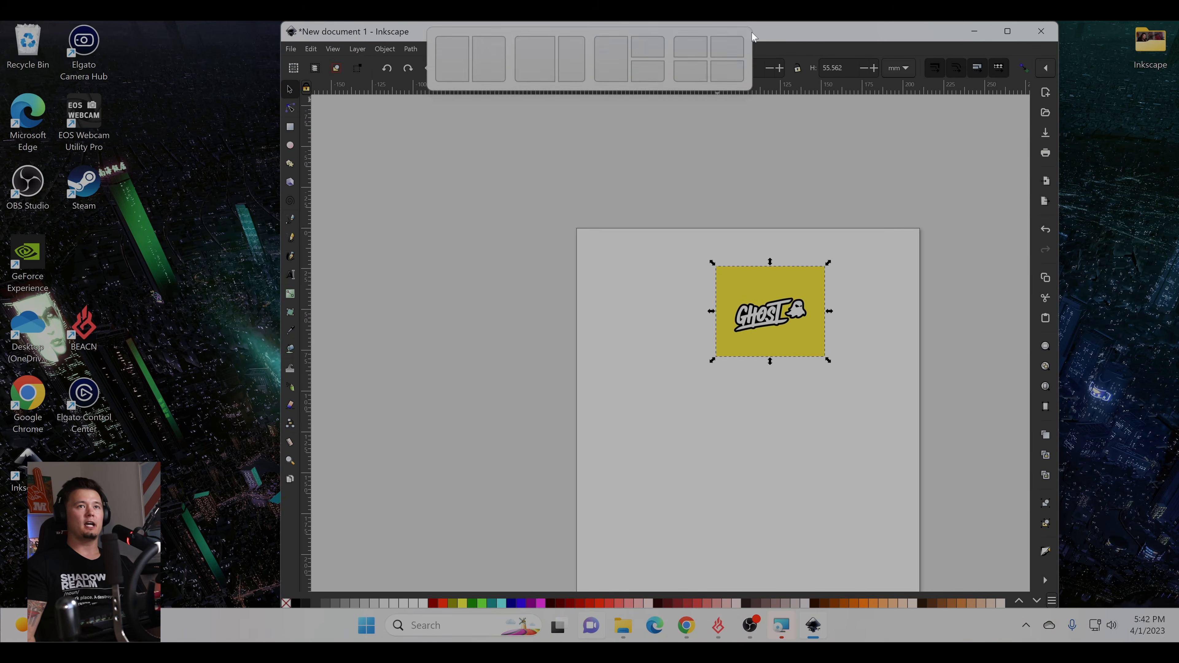
left_click(1008, 31)
scroll(900, 403, "up", 1)
scroll(650, 302, "up", 3)
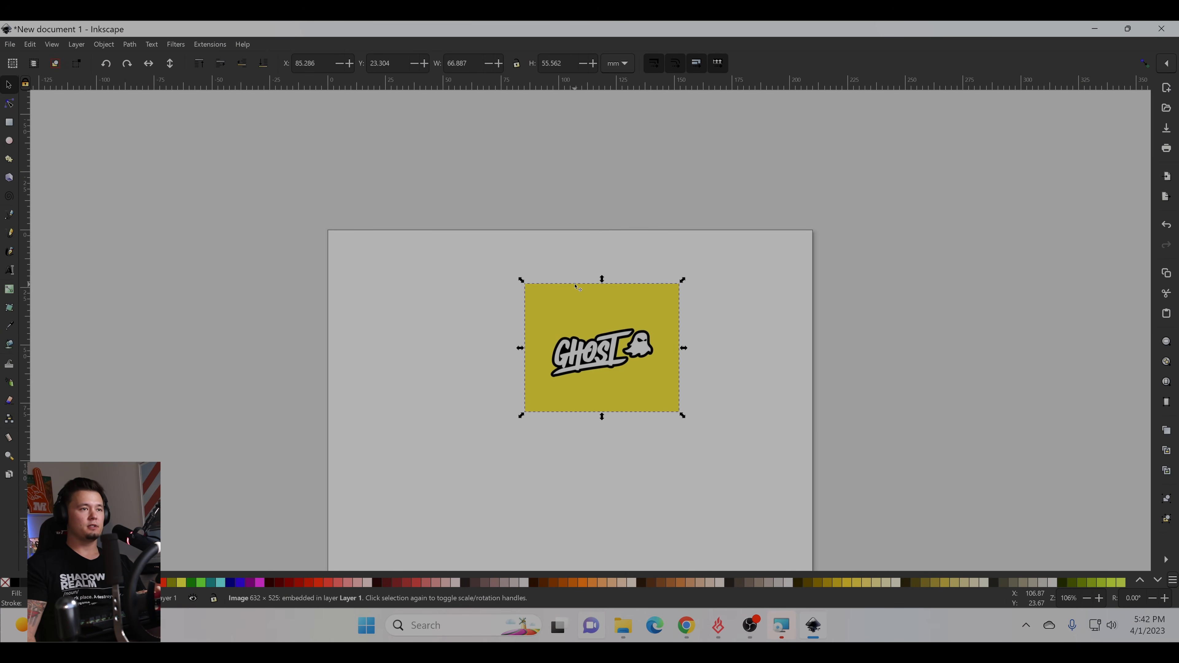
Resize the page to fit the GHOST image and keep the image selected
key("ctrl+shift+r")
left_click(580, 302)
left_click(290, 177)
left_click(618, 334)
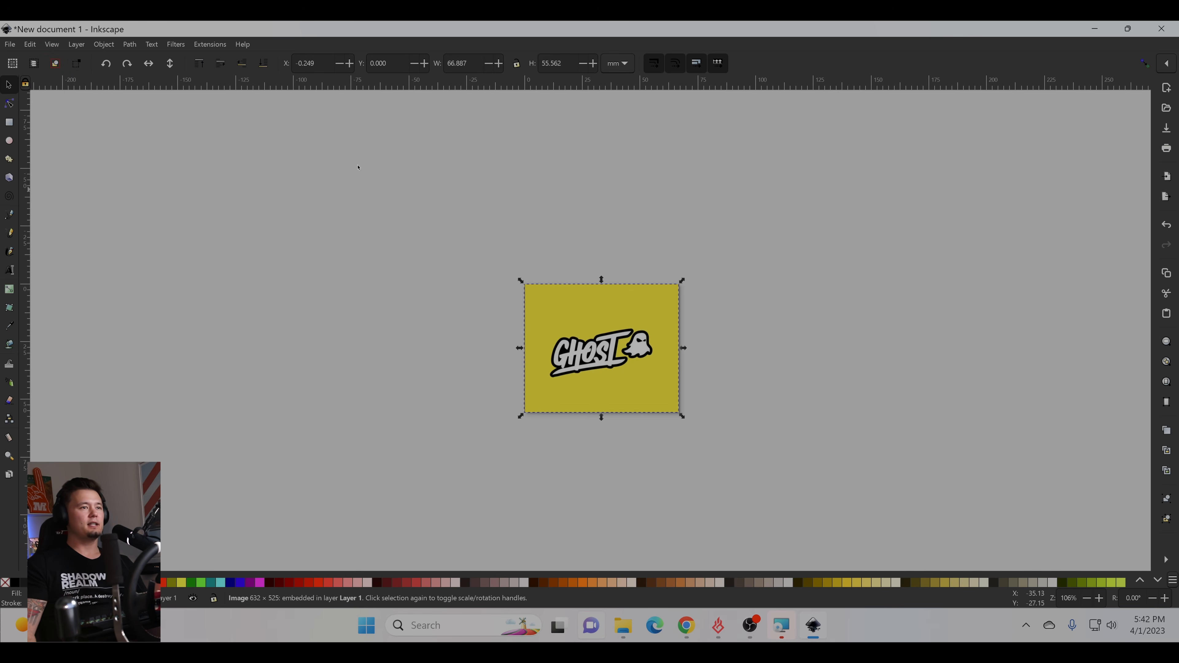
Open Trace Bitmap for the GHOST image and look through its Single scan, Multicolor and Pixel art modes
left_click(134, 47)
left_click(142, 88)
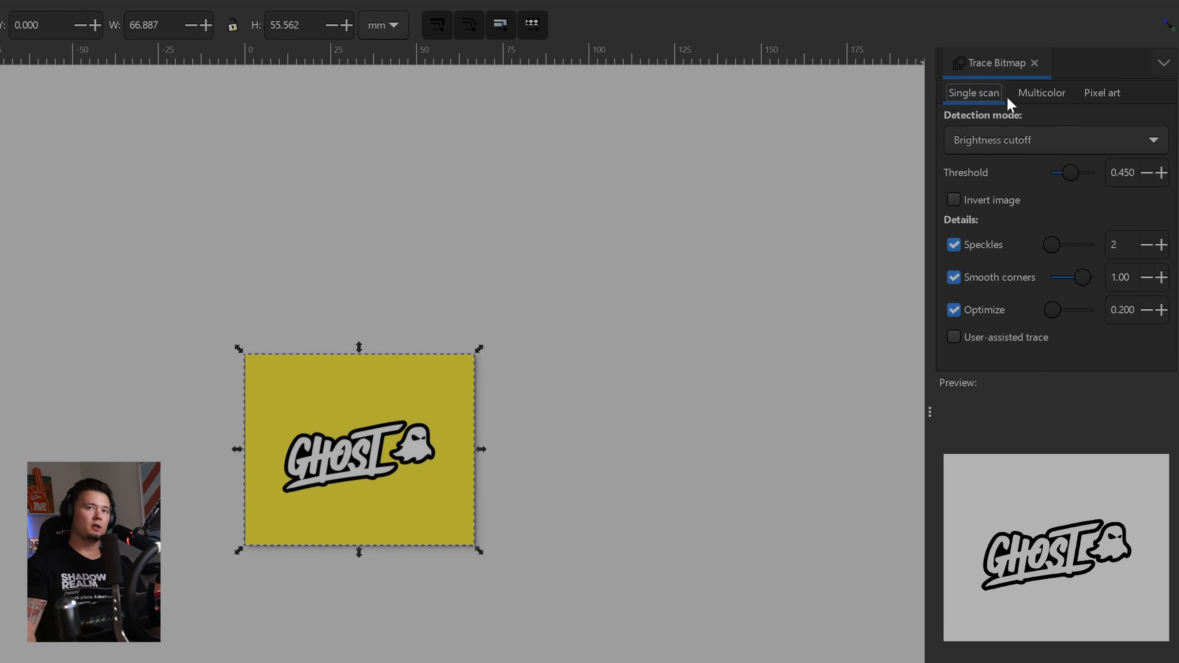
left_click(1059, 110)
left_click(1014, 109)
left_click(1060, 111)
left_click(1102, 93)
left_click(974, 93)
Deselect and reselect the GHOST image to compare the trace preview, including its Multicolor version
left_click(431, 455)
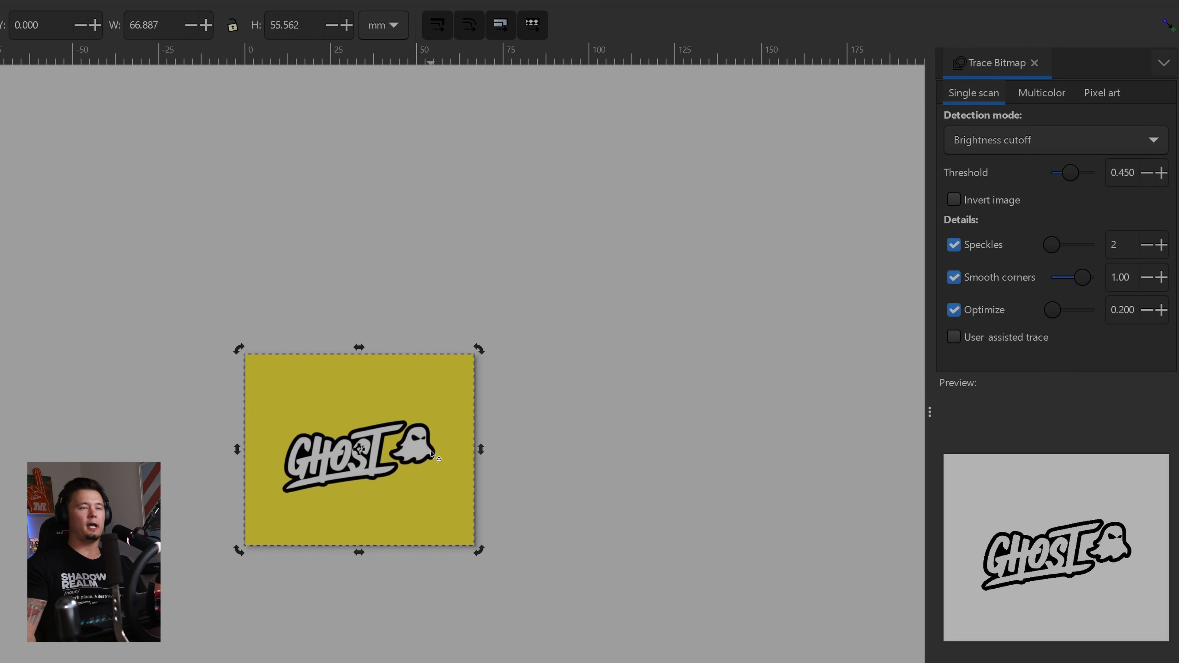
left_click(546, 454)
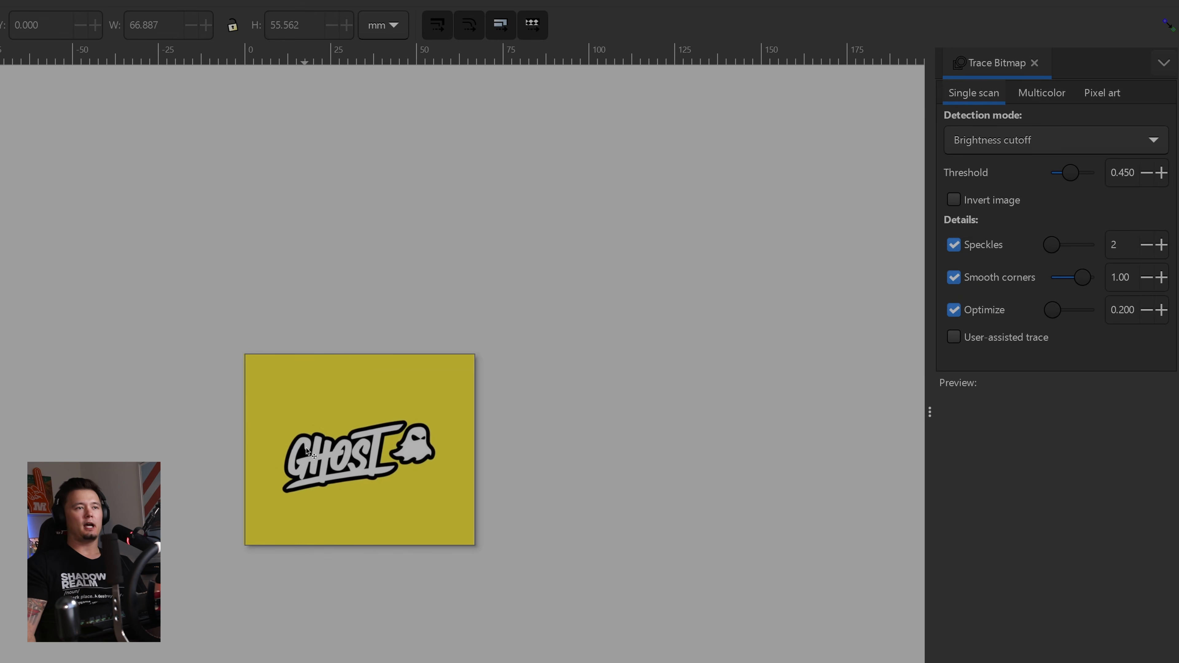
left_click(445, 433)
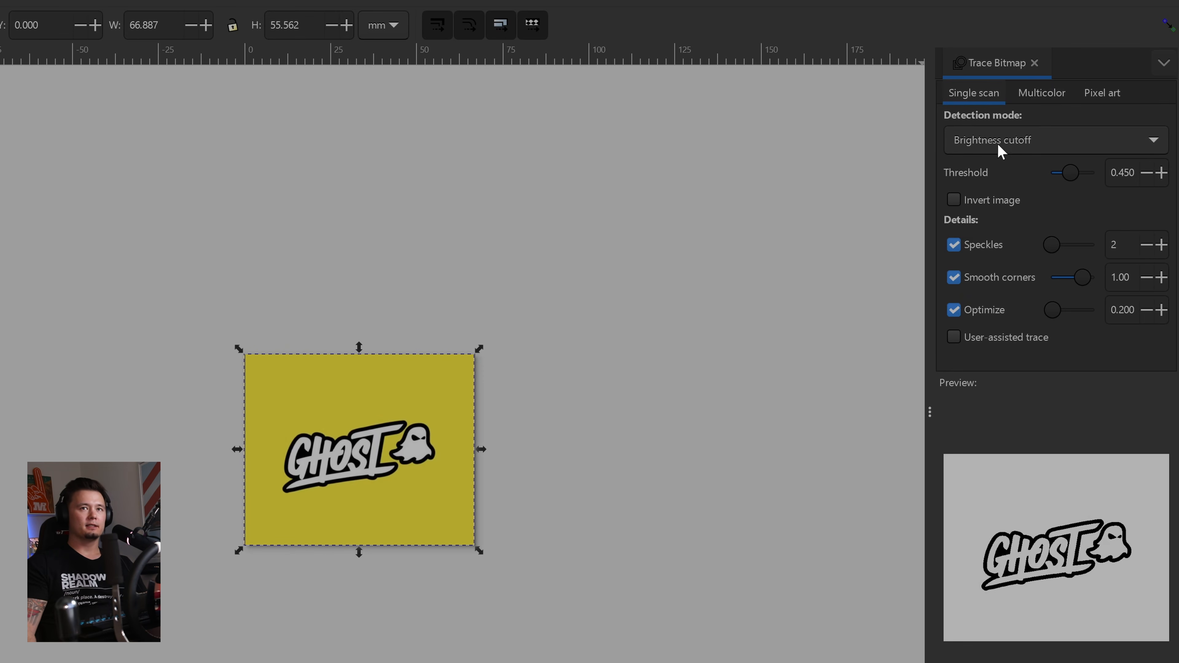
left_click(1050, 100)
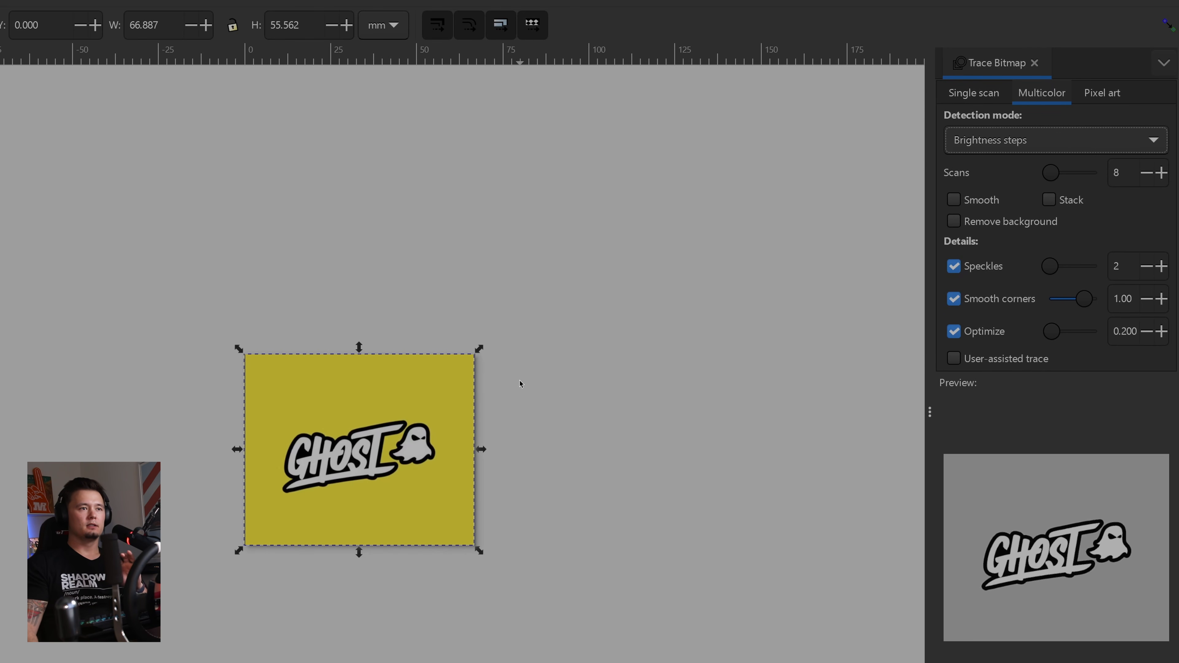
Trace the GHOST image as a Brightness cutoff single scan and move the traced path off the page to about X -88 mm, Y -1 mm
left_click(984, 95)
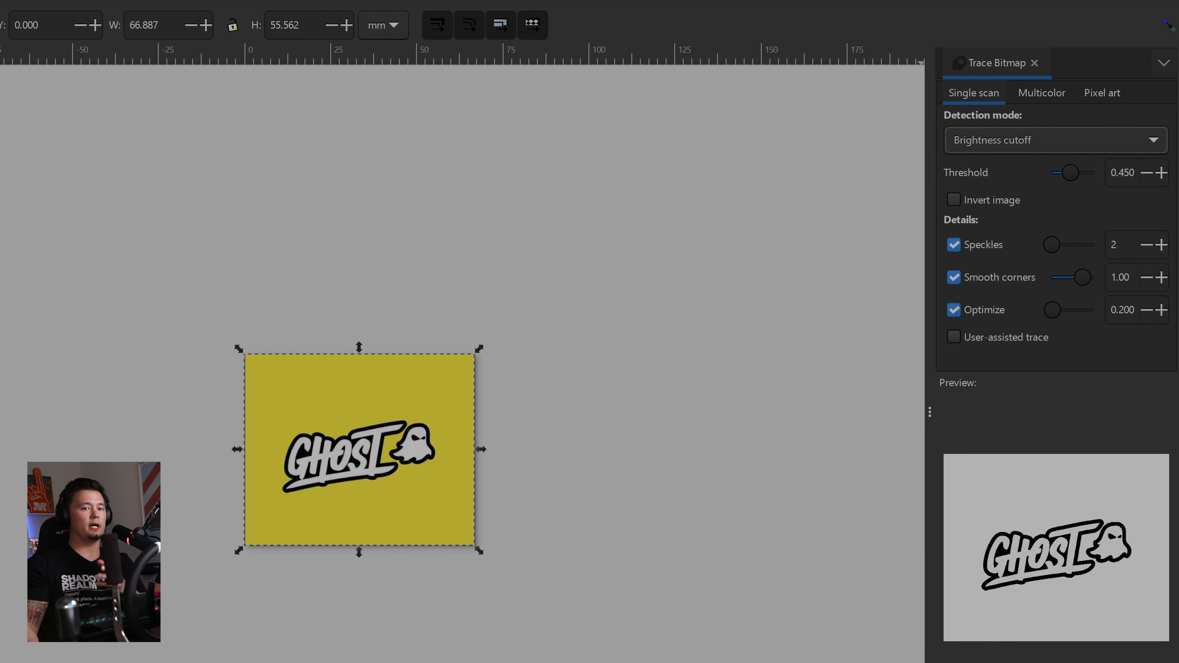
left_click(1138, 662)
mouse_move(423, 456)
left_mouse_down()
mouse_move(197, 298)
mouse_move(379, 446)
mouse_move(357, 394)
mouse_move(389, 398)
left_mouse_up()
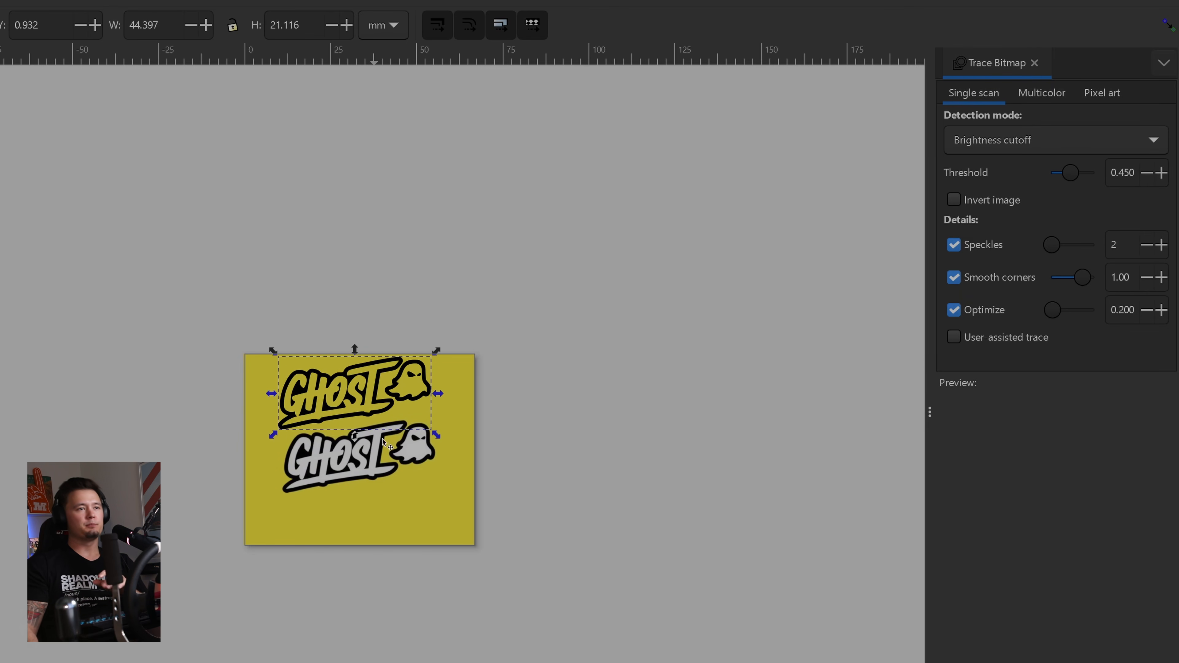
left_click_drag(374, 410, 379, 408)
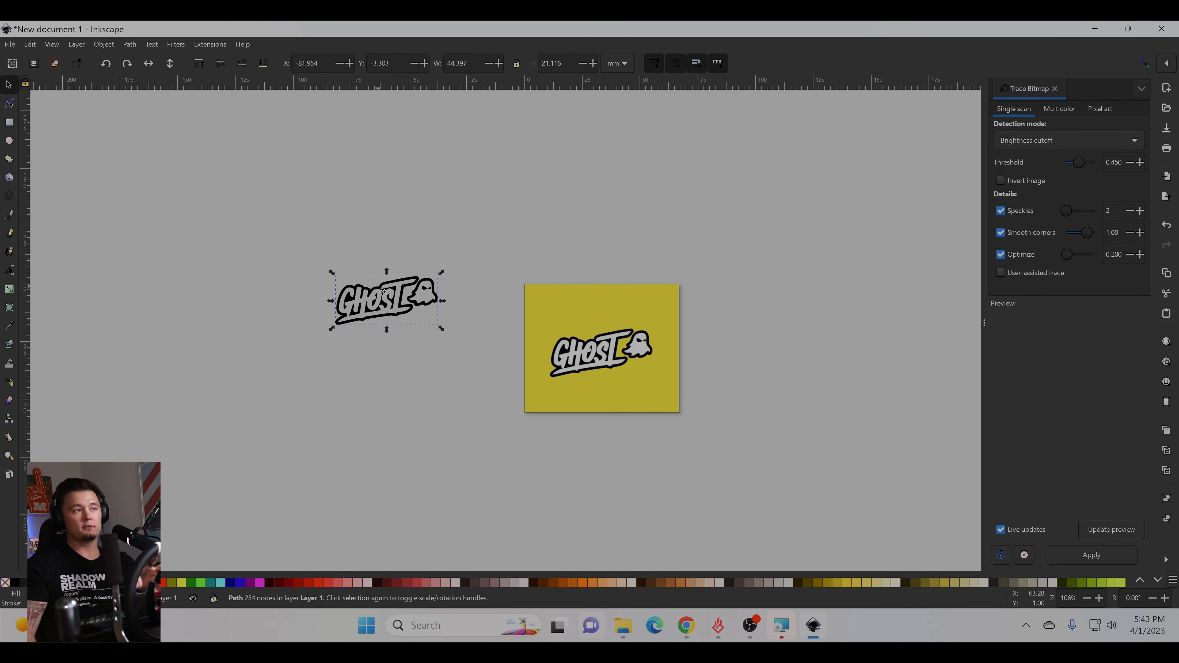
left_click_drag(378, 287, 362, 292)
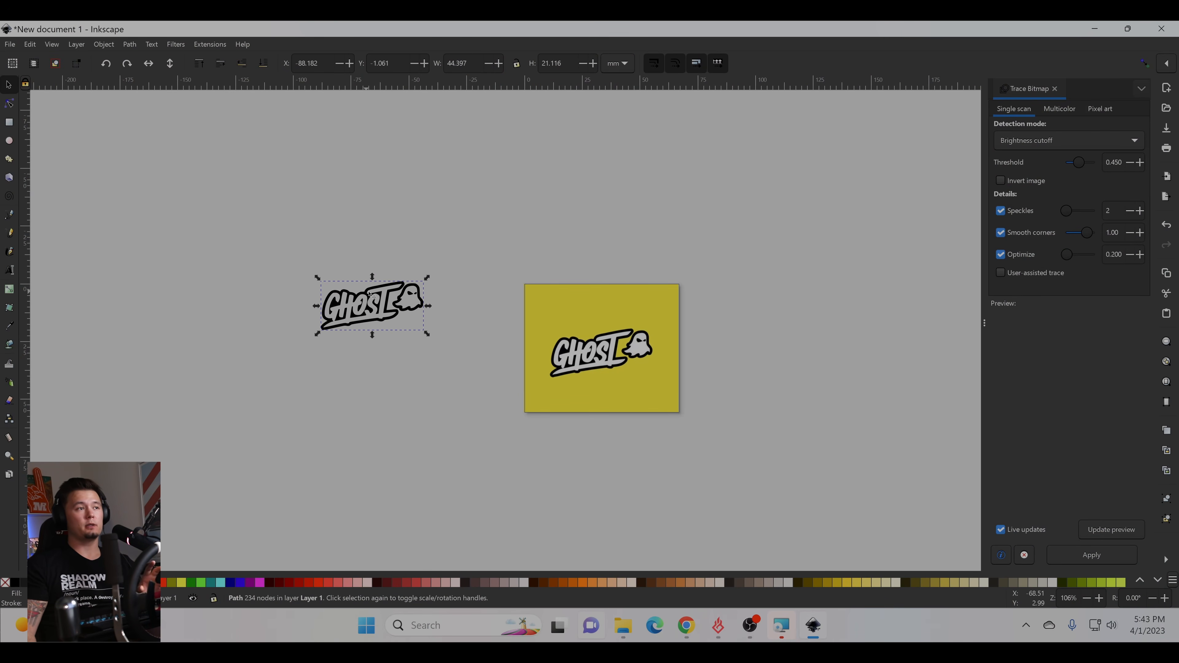
Select the original GHOST image and set its trace to Multicolor with Colors as the detection mode
left_click(542, 302)
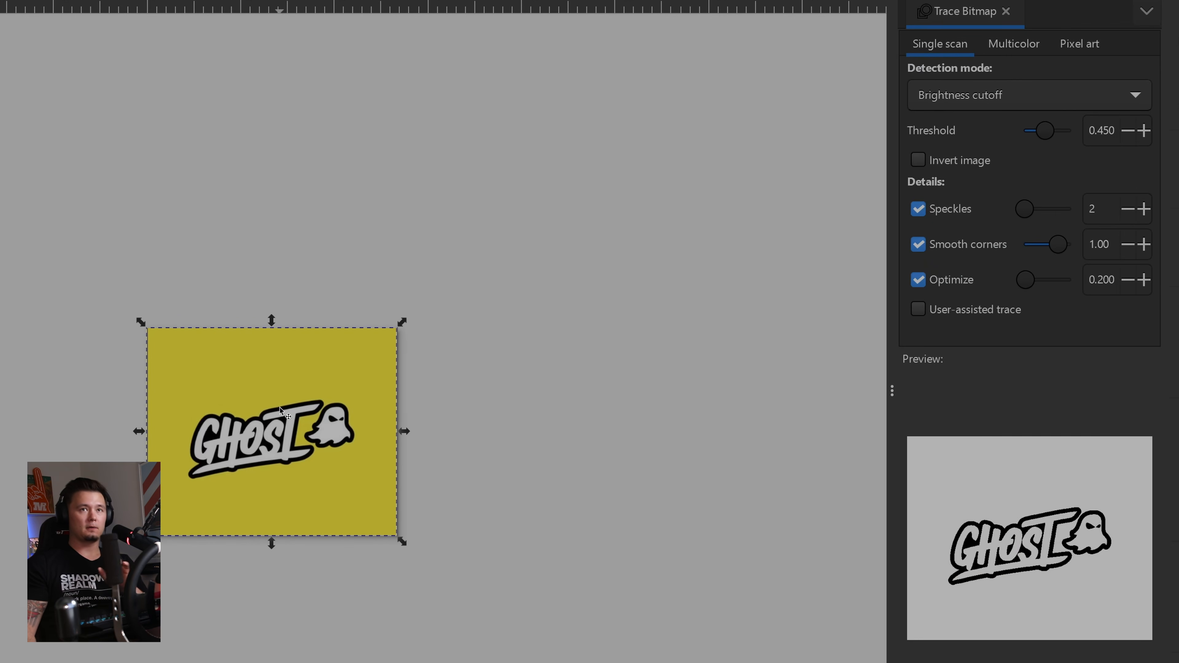
left_click(1052, 108)
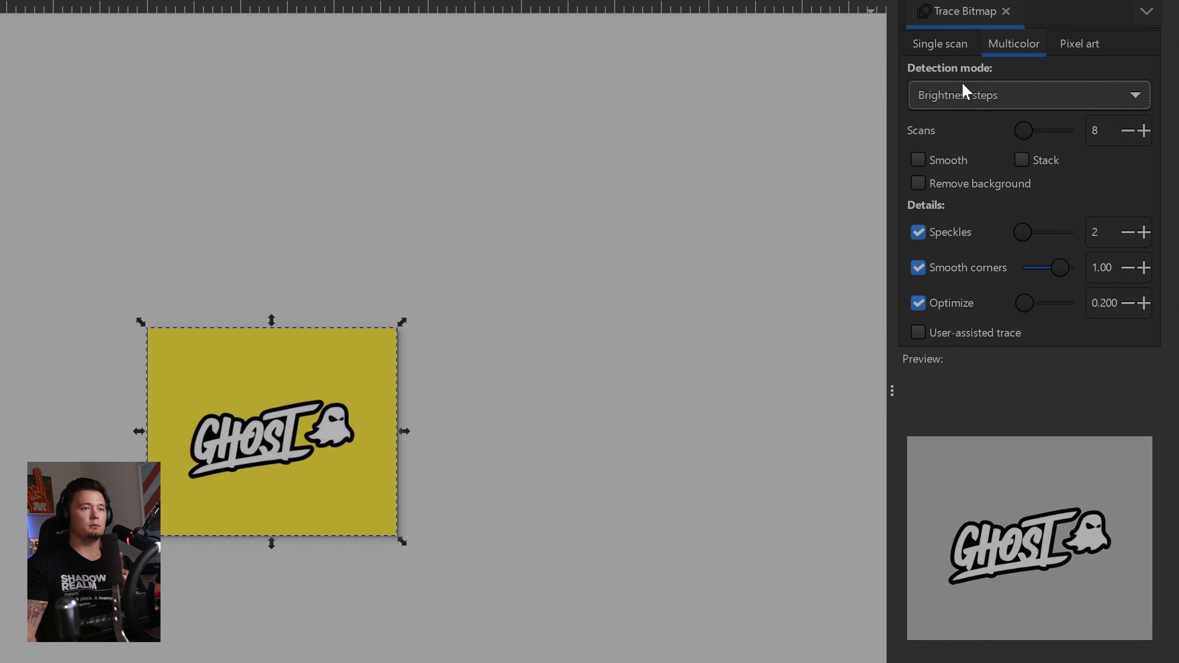
left_click(976, 107)
left_click(971, 124)
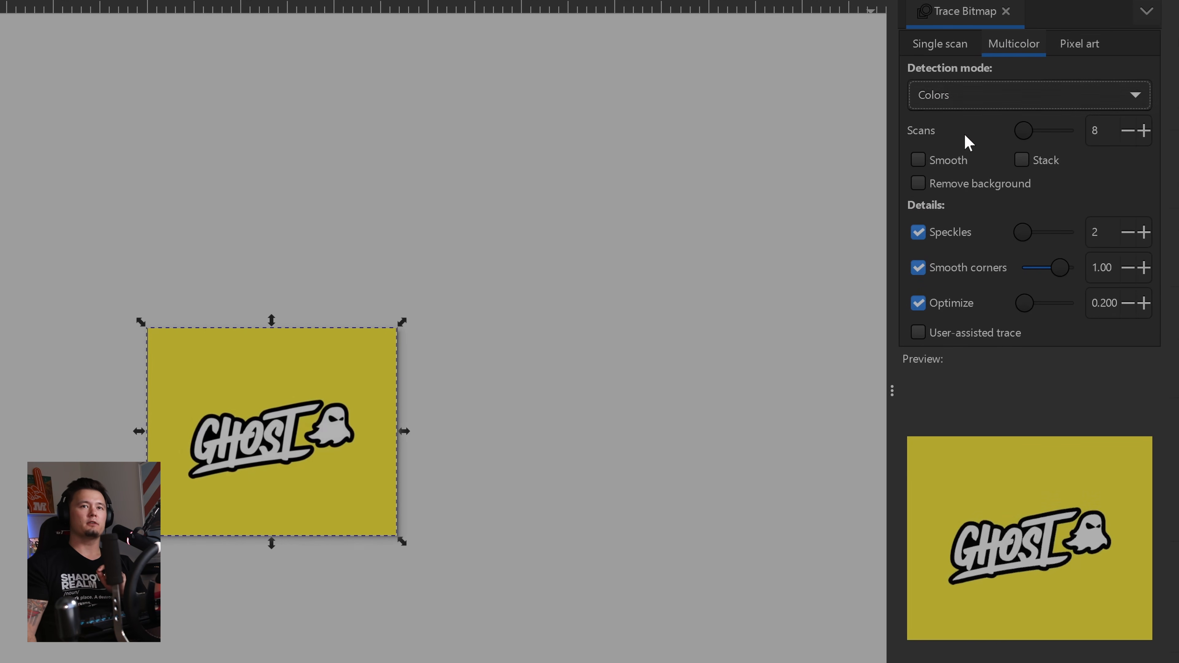
Trace the GHOST image with 3 color scans and move the traced group off the page to about X -90 mm, Y 29 mm
left_click(1026, 131)
mouse_move(1027, 132)
left_mouse_down()
mouse_move(1061, 134)
mouse_move(989, 134)
left_mouse_up()
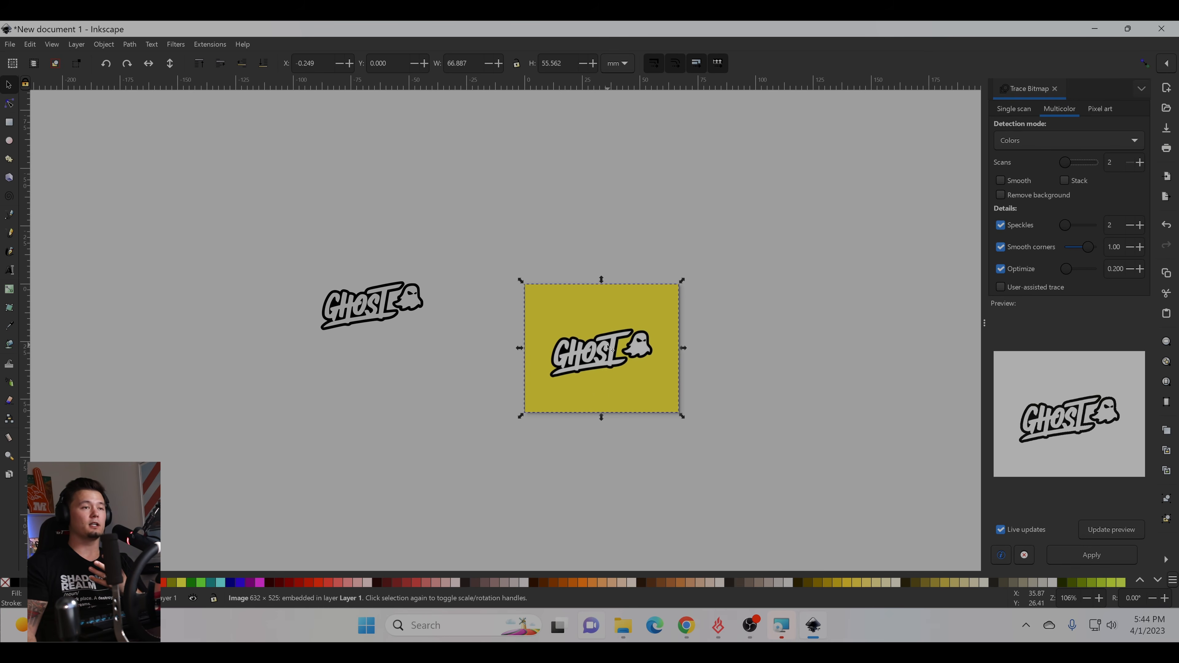
left_click(1139, 163)
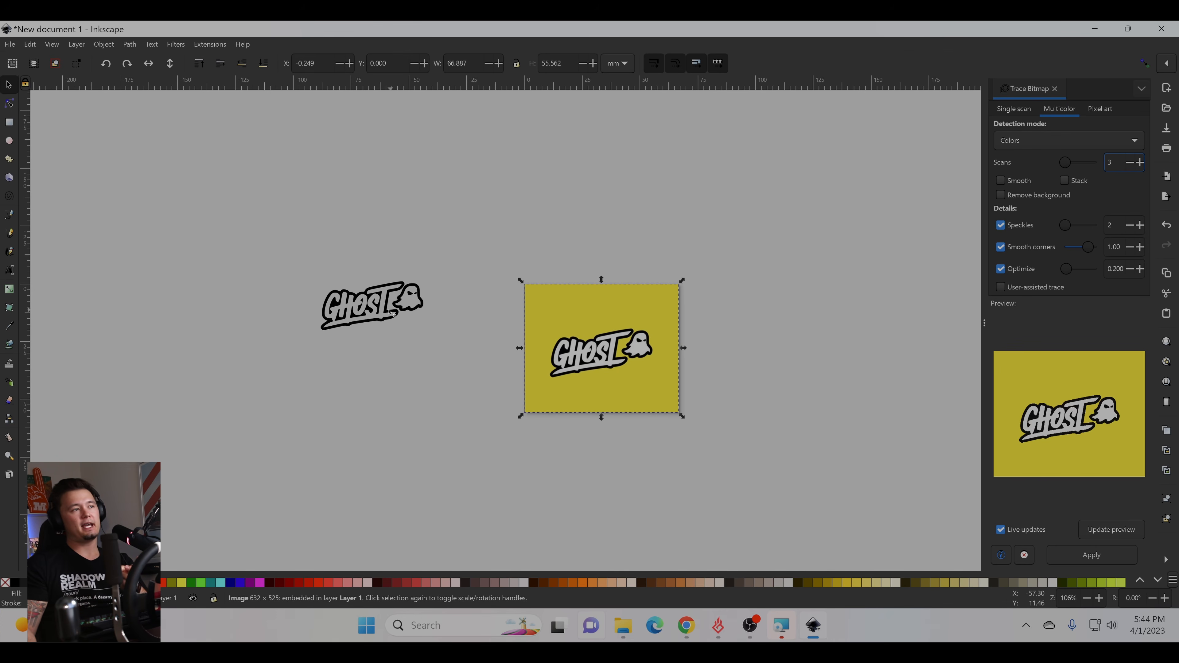
left_click(1120, 561)
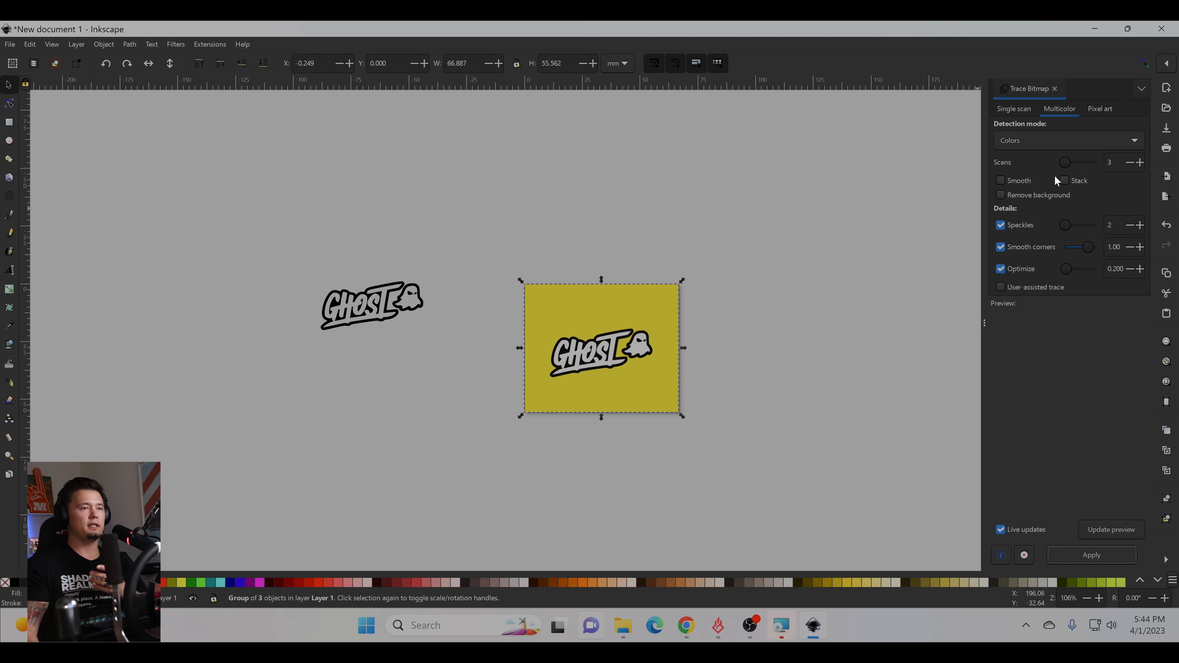
left_click_drag(580, 326, 409, 383)
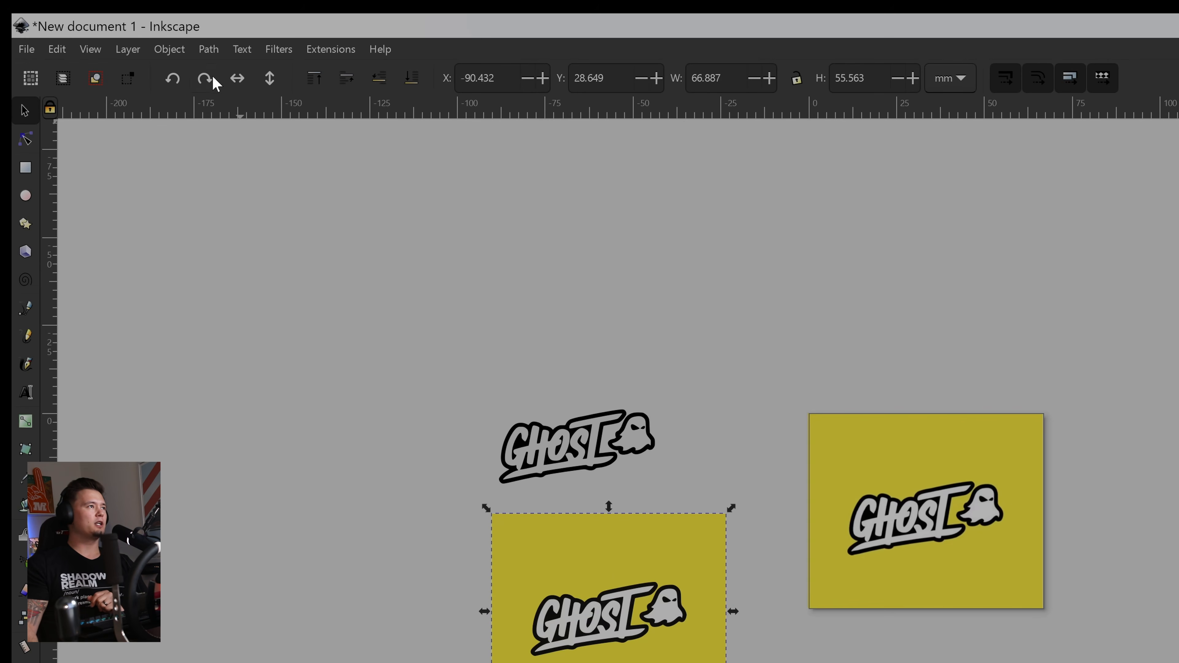
Ungroup the three-color trace and delete its yellow background path
left_click(104, 45)
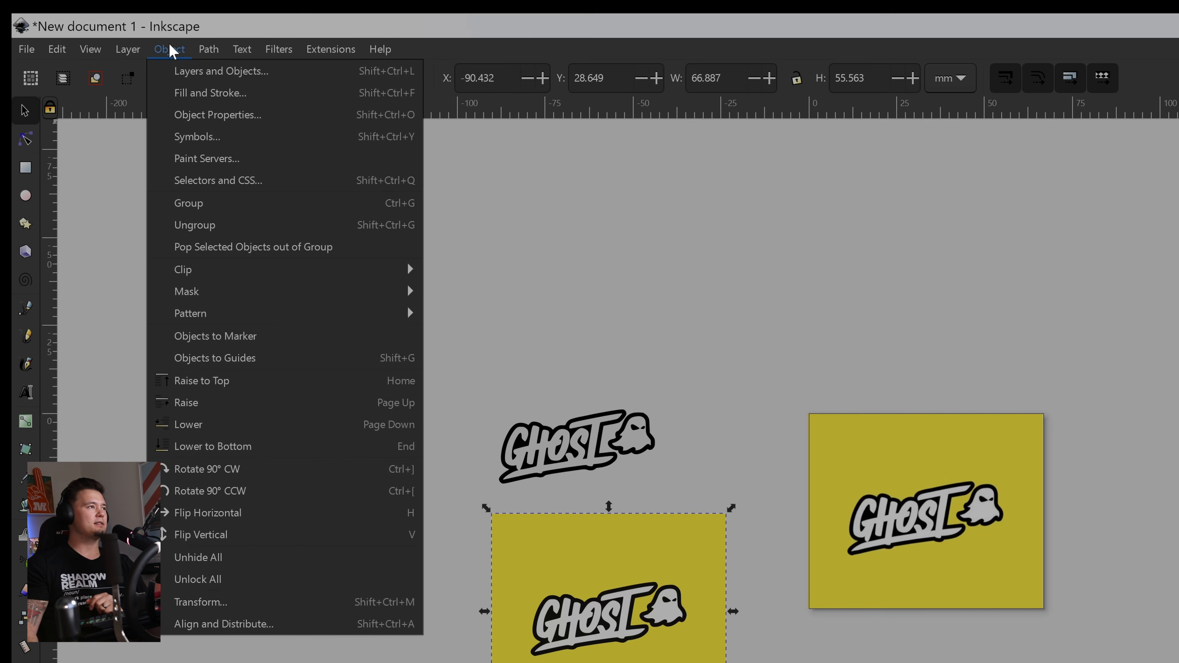
left_click(195, 225)
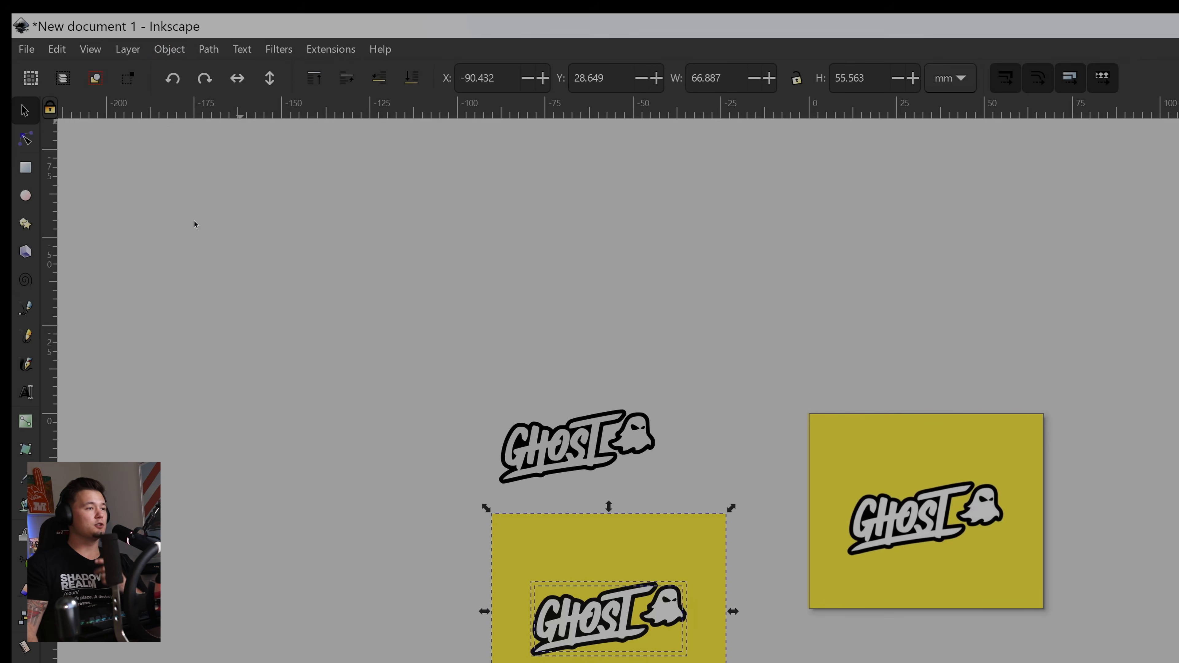
left_click(486, 455)
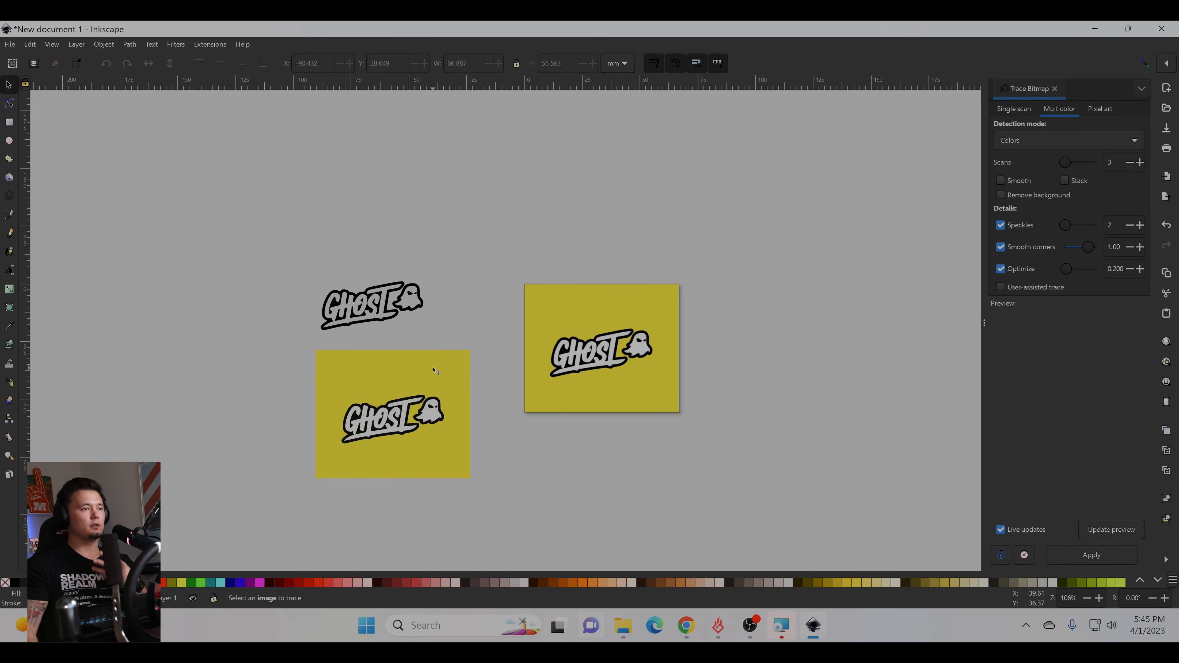
mouse_move(435, 370)
left_mouse_down()
mouse_move(544, 420)
mouse_move(554, 407)
mouse_move(484, 375)
mouse_move(801, 455)
left_mouse_up()
key("Delete")
Pull the traced white fill and black outline paths apart to check them, and undo the moves
left_click_drag(475, 459, 229, 376)
left_click_drag(388, 402, 631, 256)
left_click(706, 317)
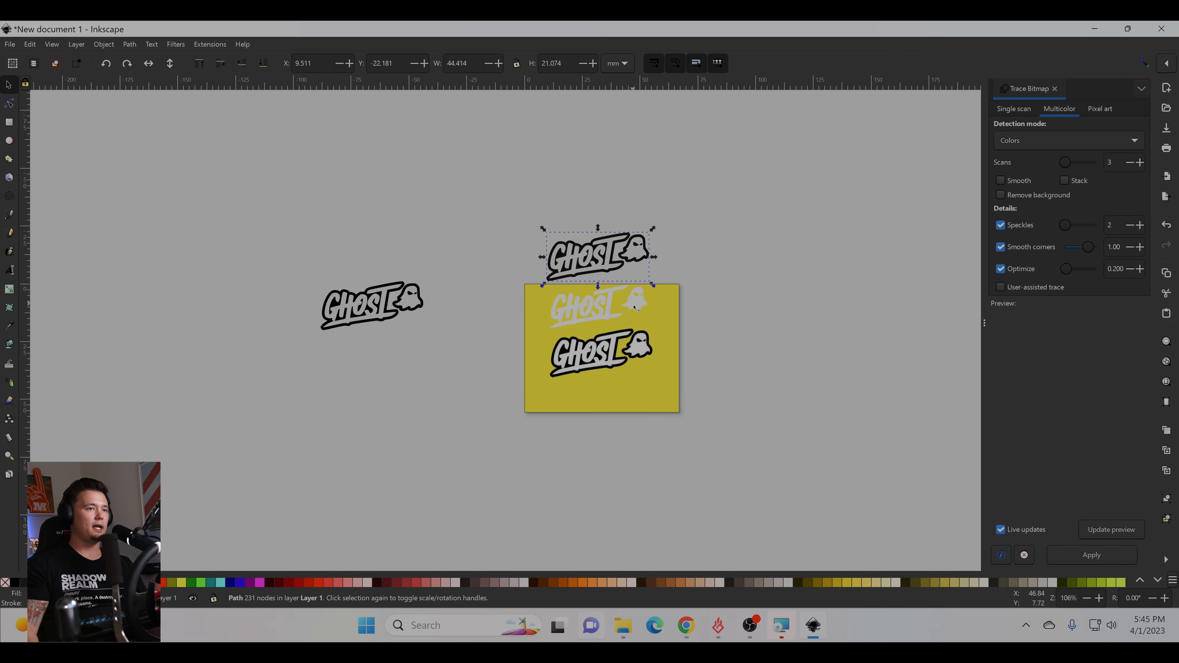
key("ctrl+z")
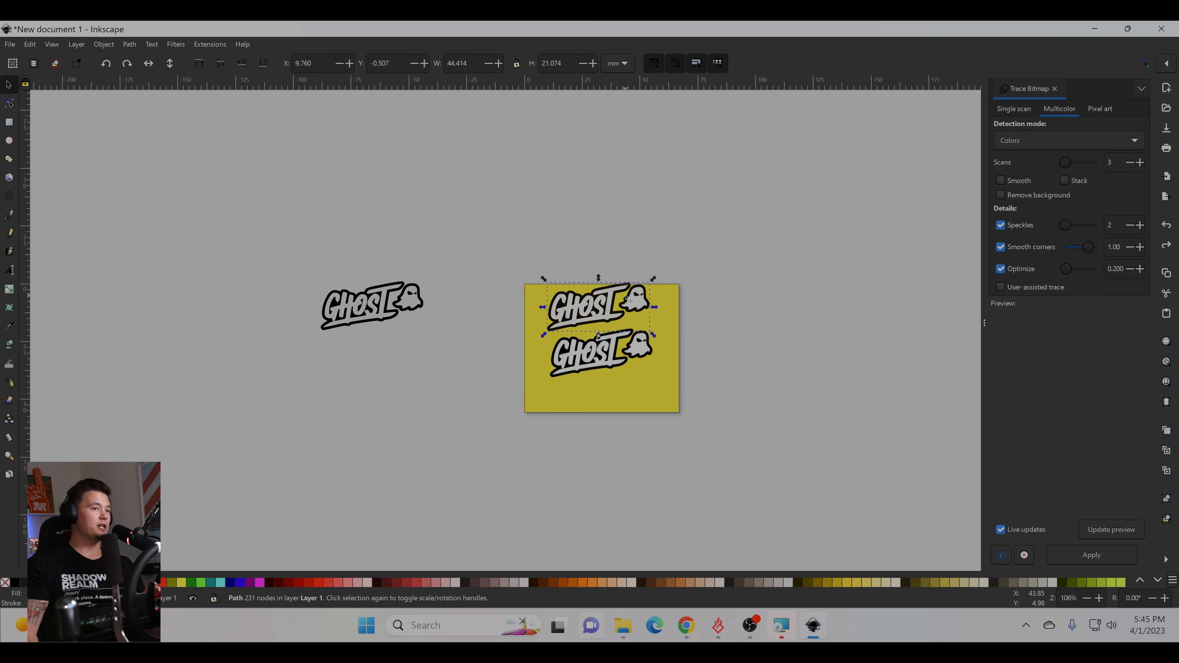
left_click_drag(544, 333, 337, 447)
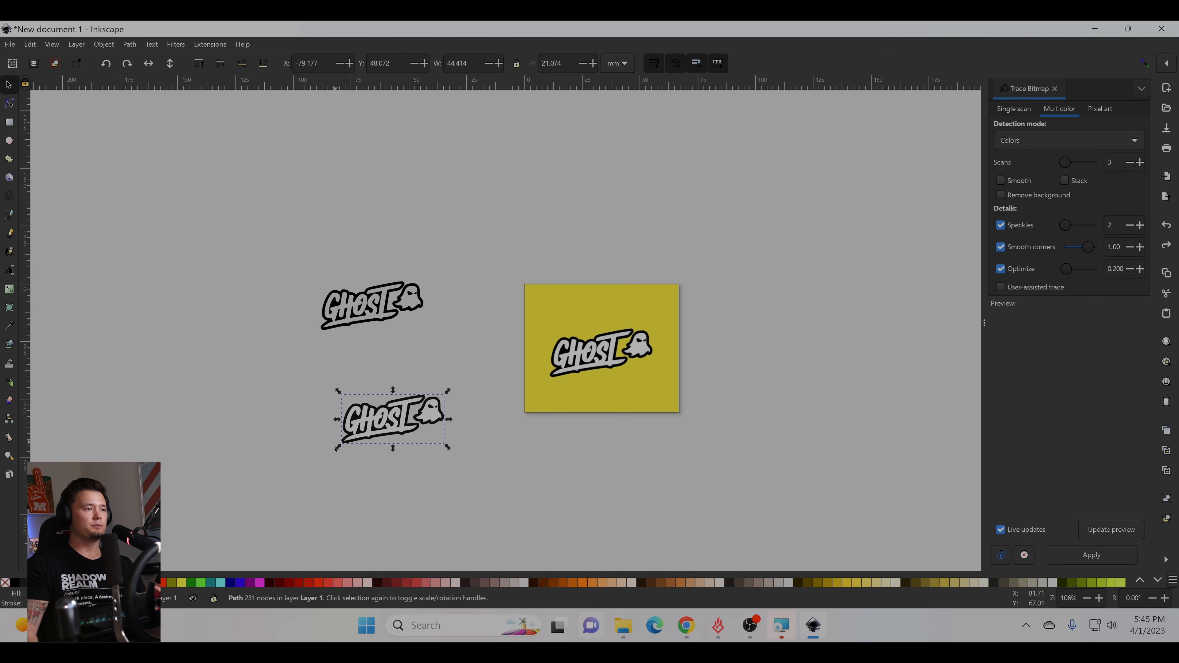
Copy both traced GHOST paths into a new document and resize its page to fit them
left_click_drag(313, 375, 492, 483)
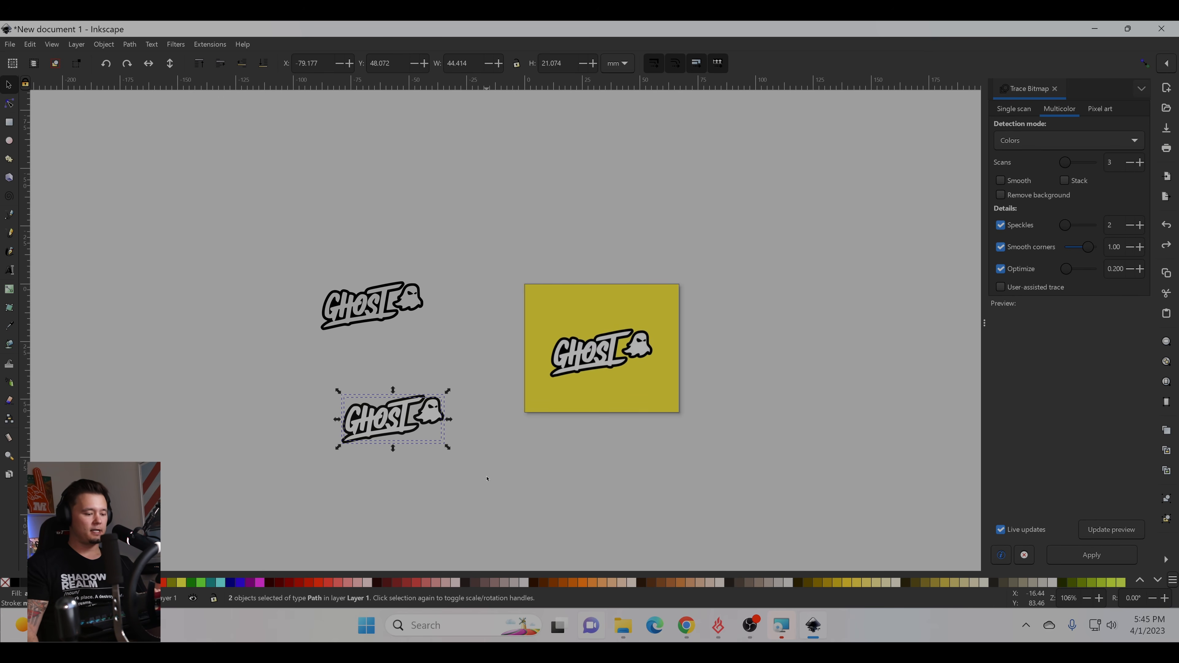
key("ctrl+n")
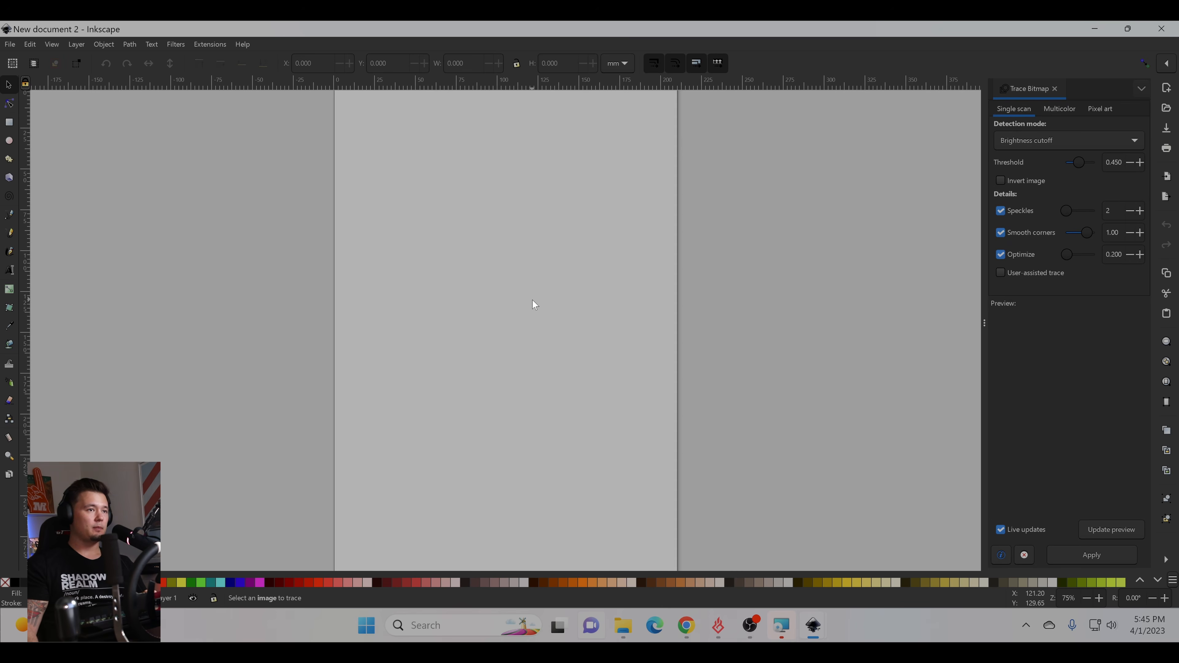
key("ctrl+v")
key("ctrl+shift+r")
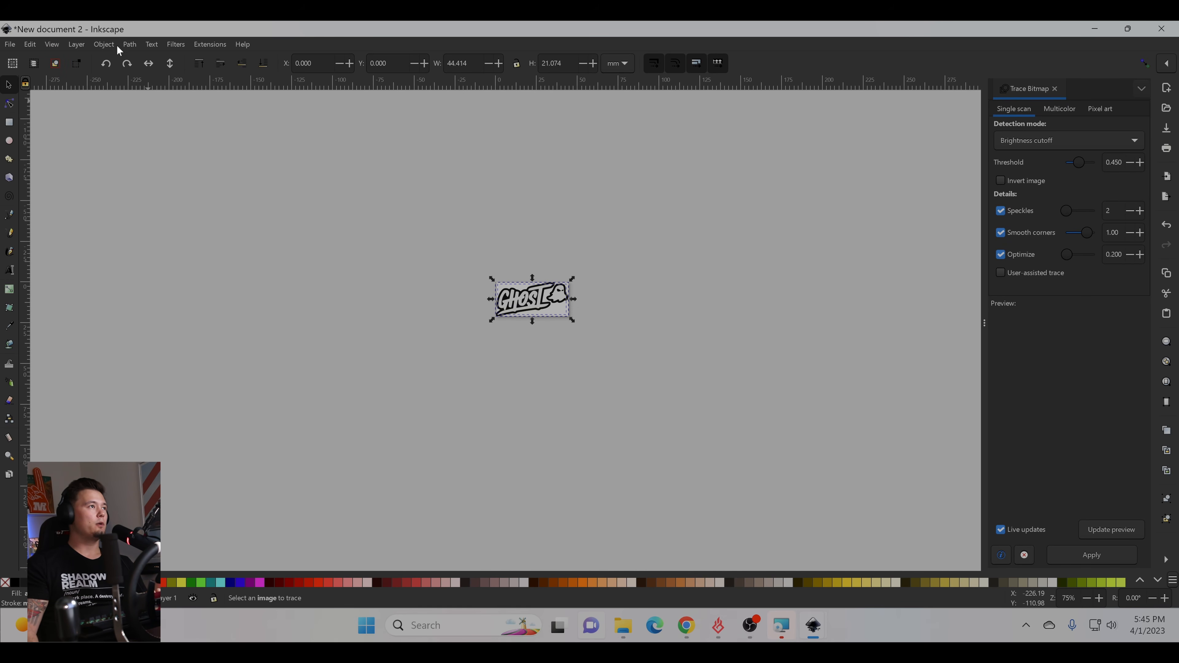
Save the new document on the Desktop as GHOST1 in Inkscape SVG format and check the file in its folder
left_click(4, 47)
left_click(37, 147)
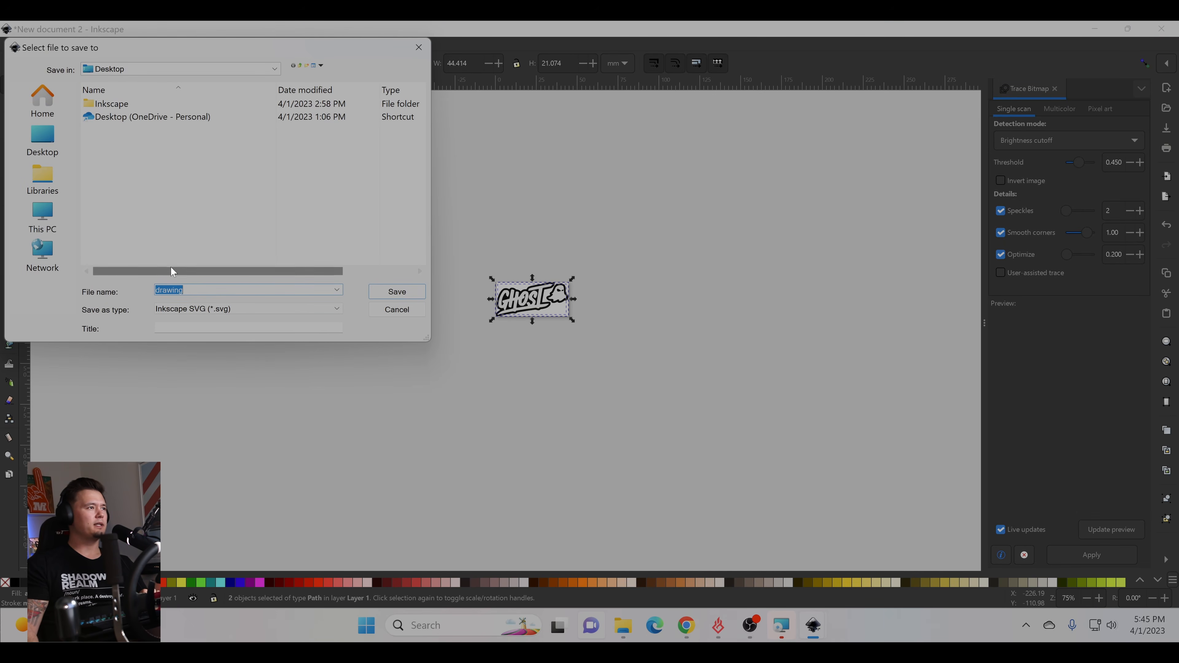
type("ghost")
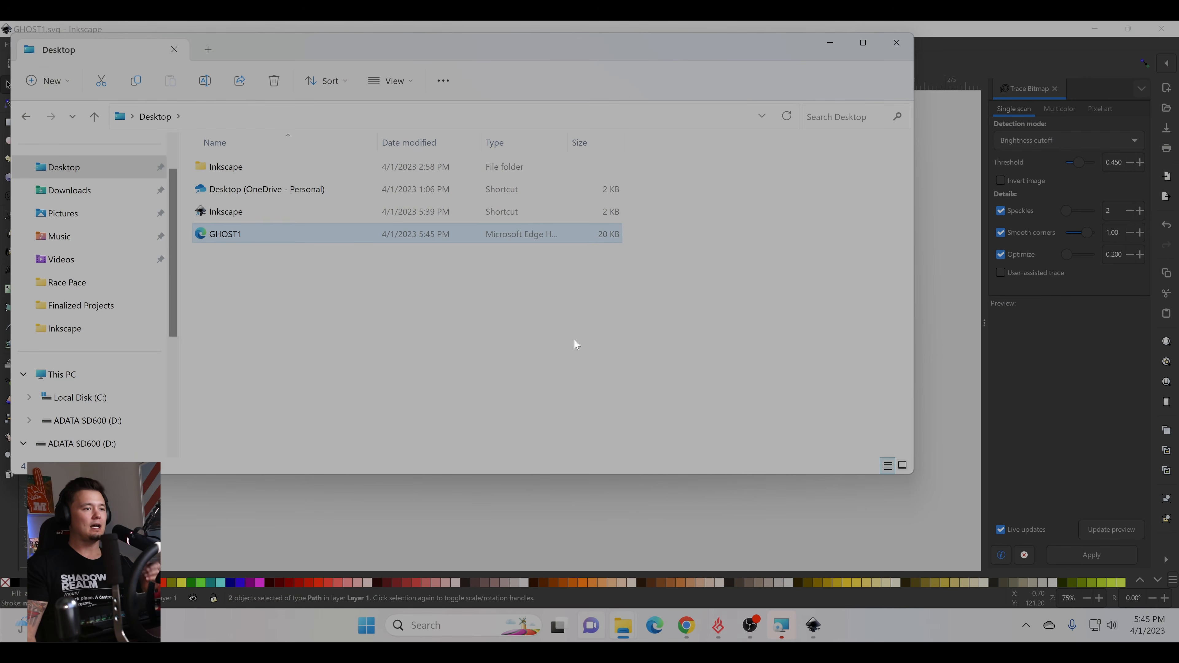
left_click(1080, 499)
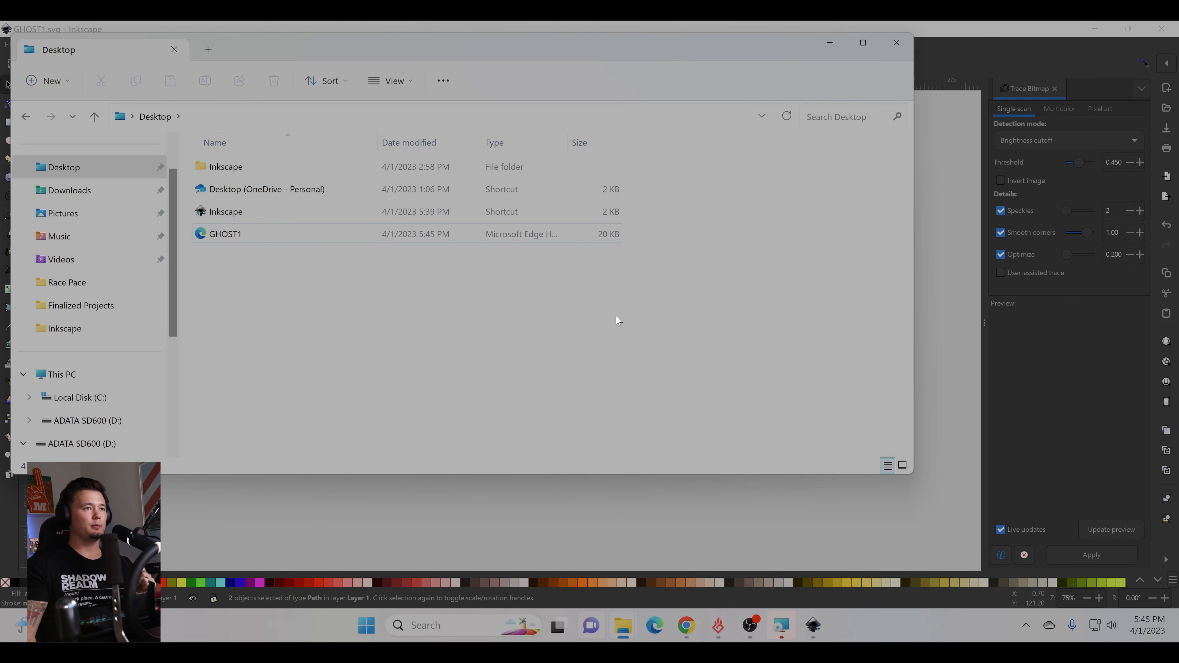
left_click(571, 511)
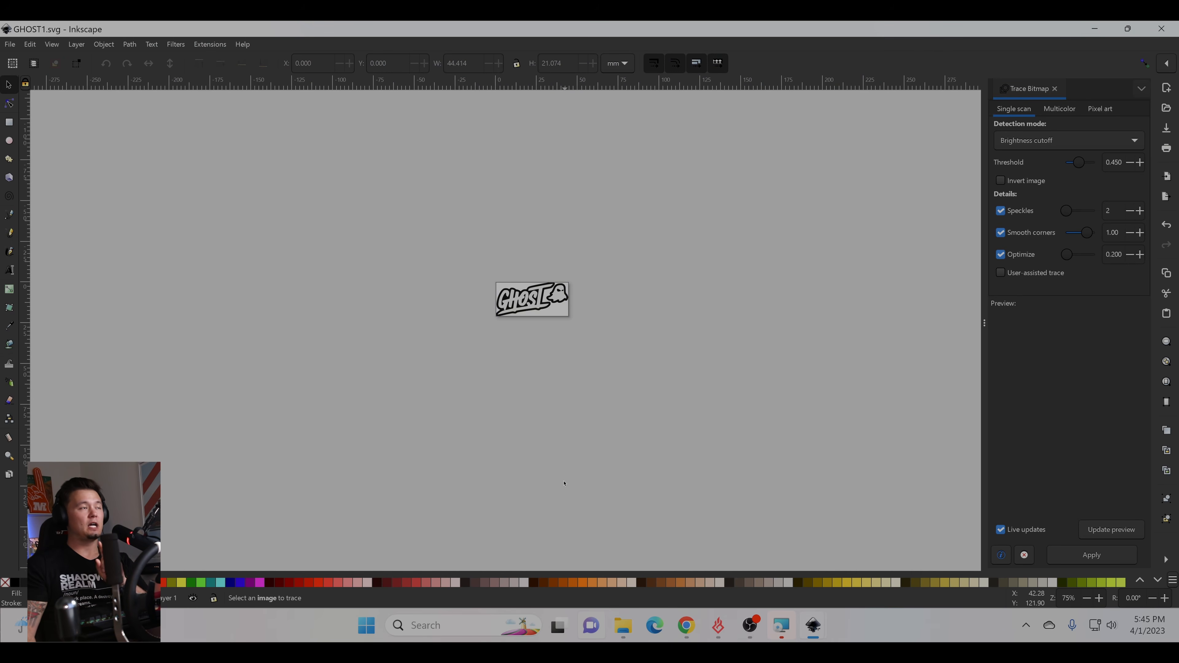
Separate the logo's layers by moving the black outline up and the white fill below it, partly off the page
scroll(519, 311, "up", 4)
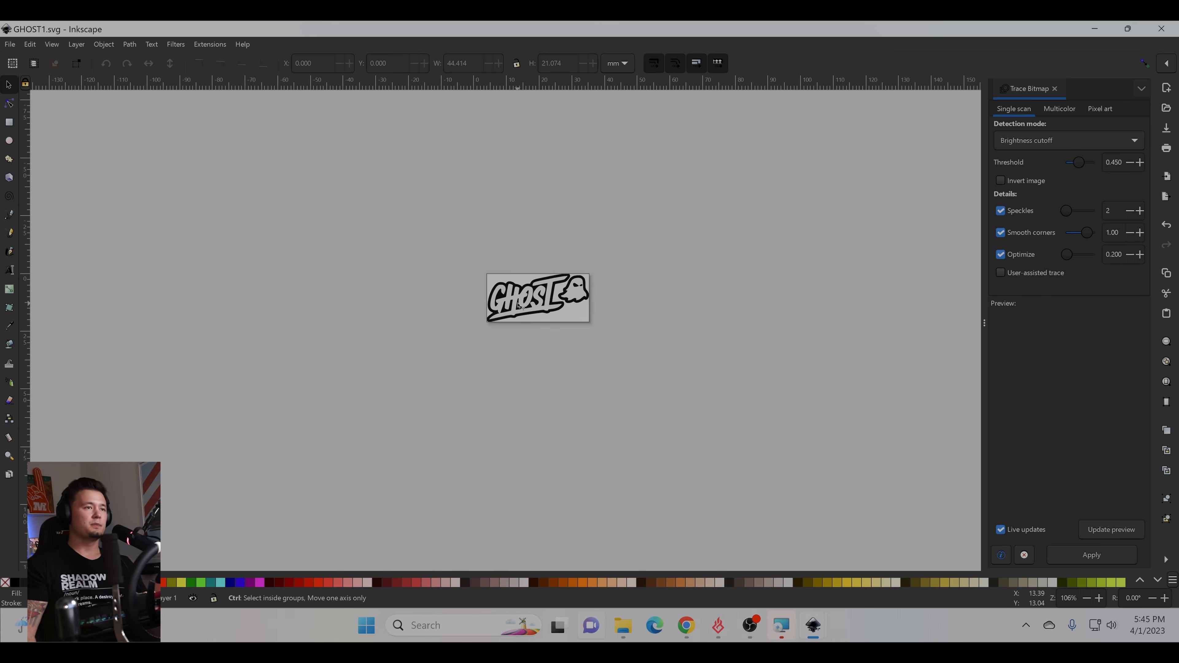
scroll(519, 311, "up", 1)
scroll(481, 319, "up", 2)
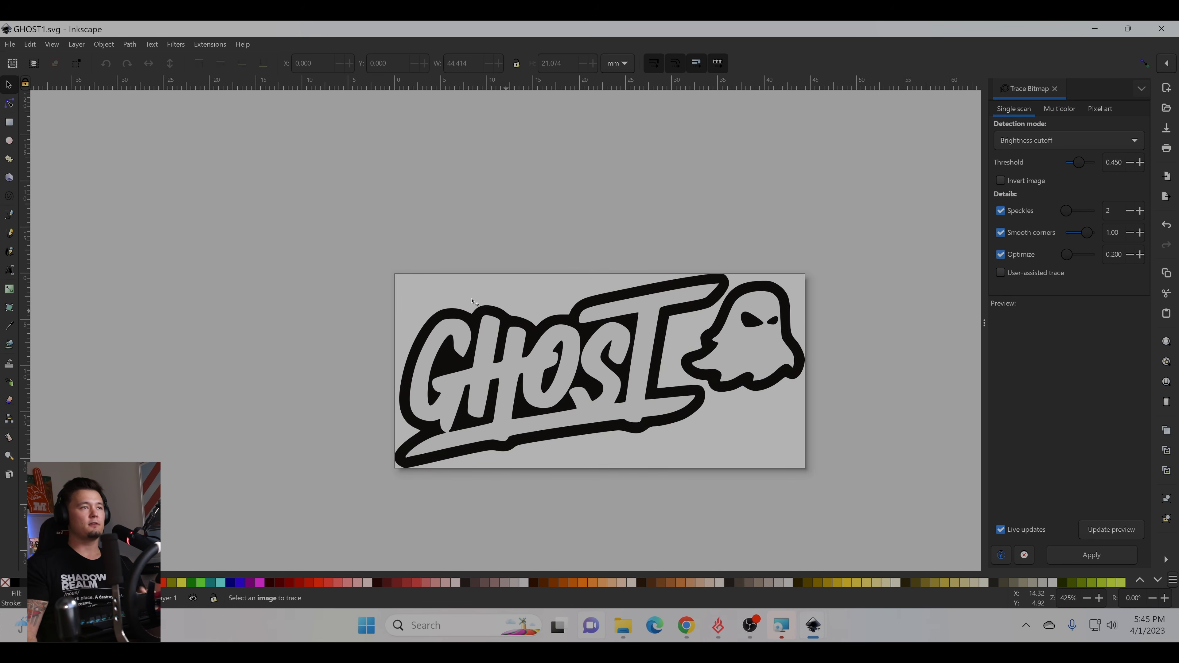
left_click(484, 323)
left_click_drag(475, 316, 400, 205)
left_click_drag(499, 413, 233, 501)
Examine the nodes of the white fill and black outline paths with the Node tool
left_click(9, 103)
scroll(262, 289, "down", 2)
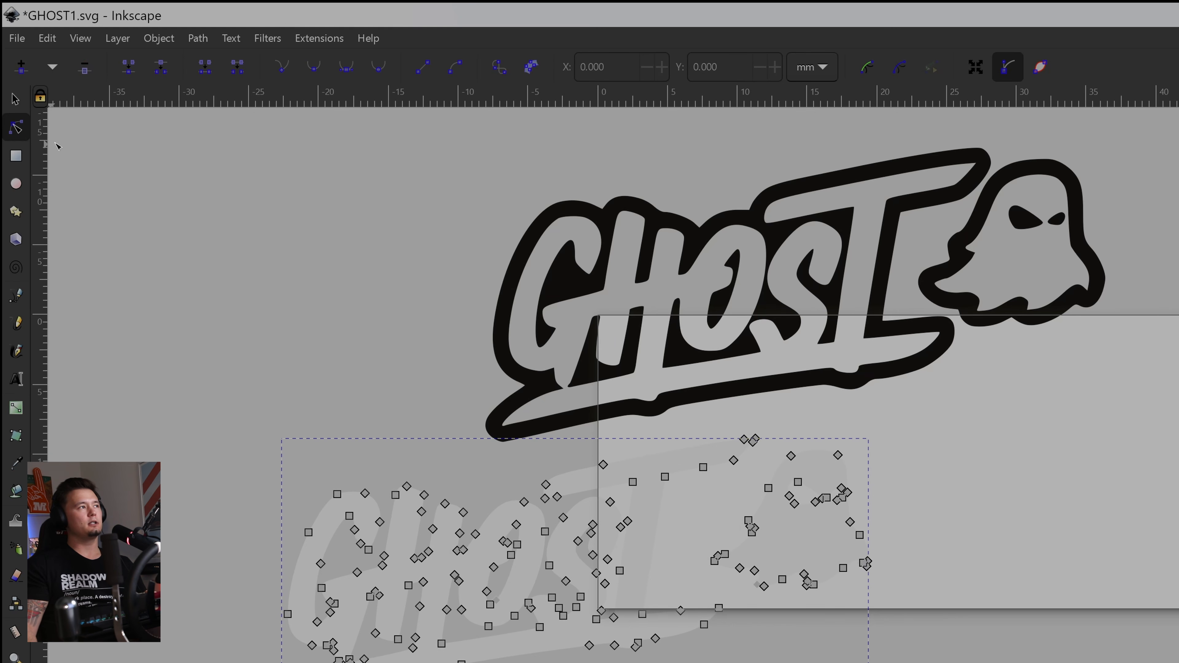
left_click(531, 282)
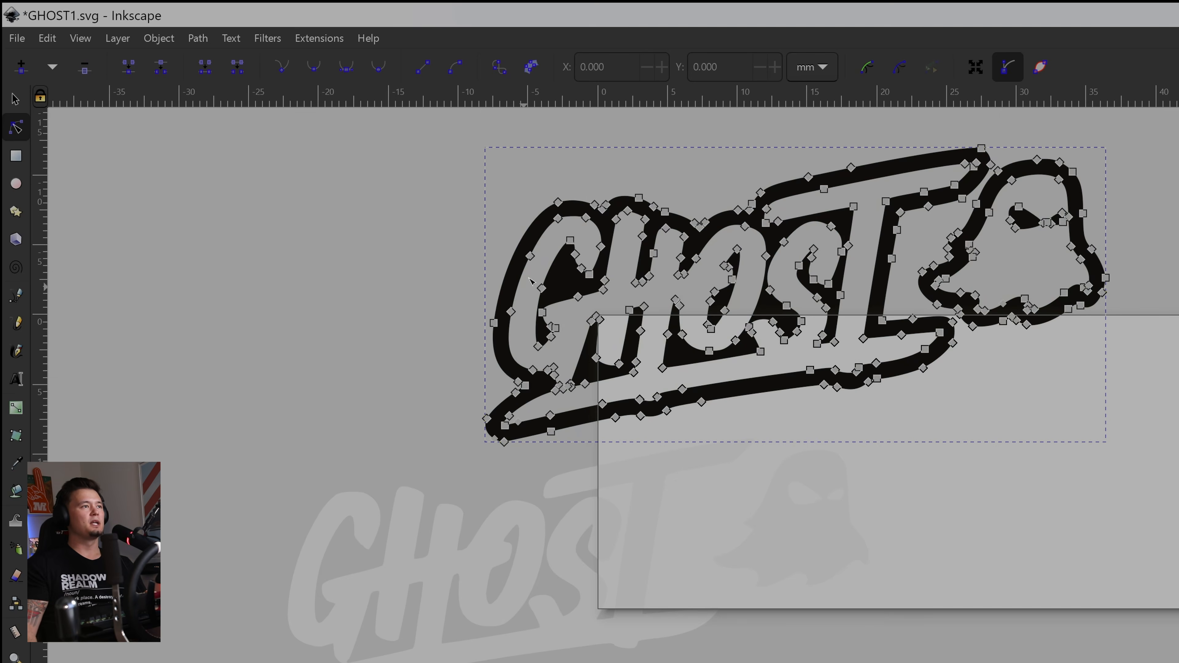
left_click(542, 288)
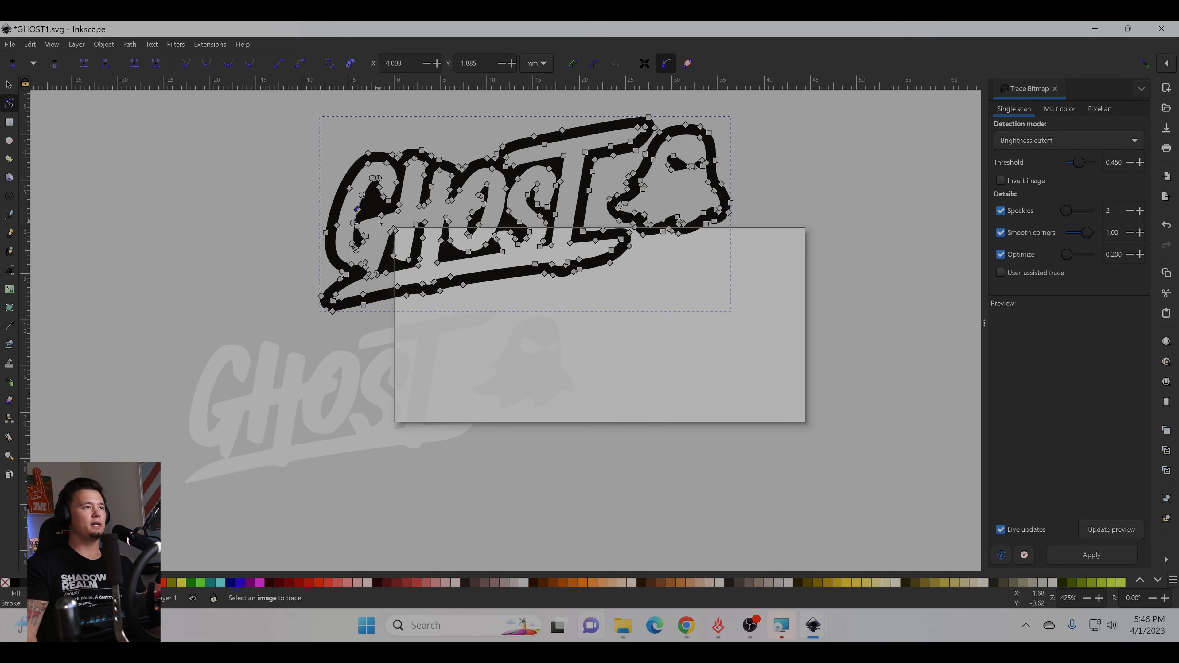
left_click_drag(381, 223, 419, 230)
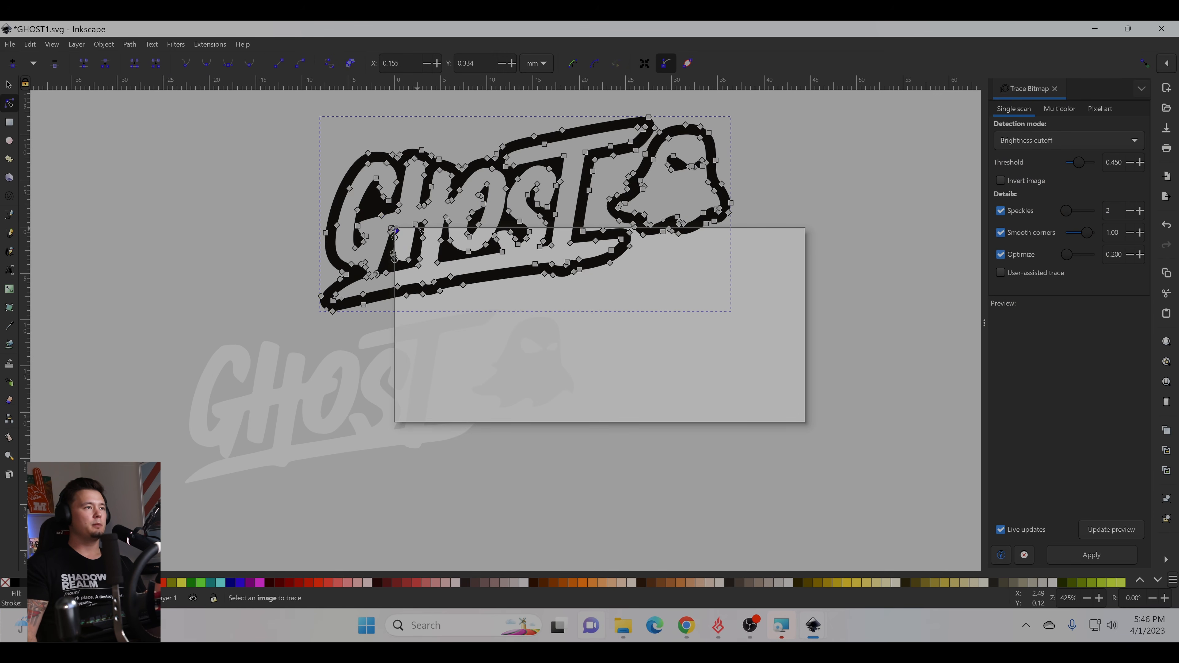
left_click(270, 208)
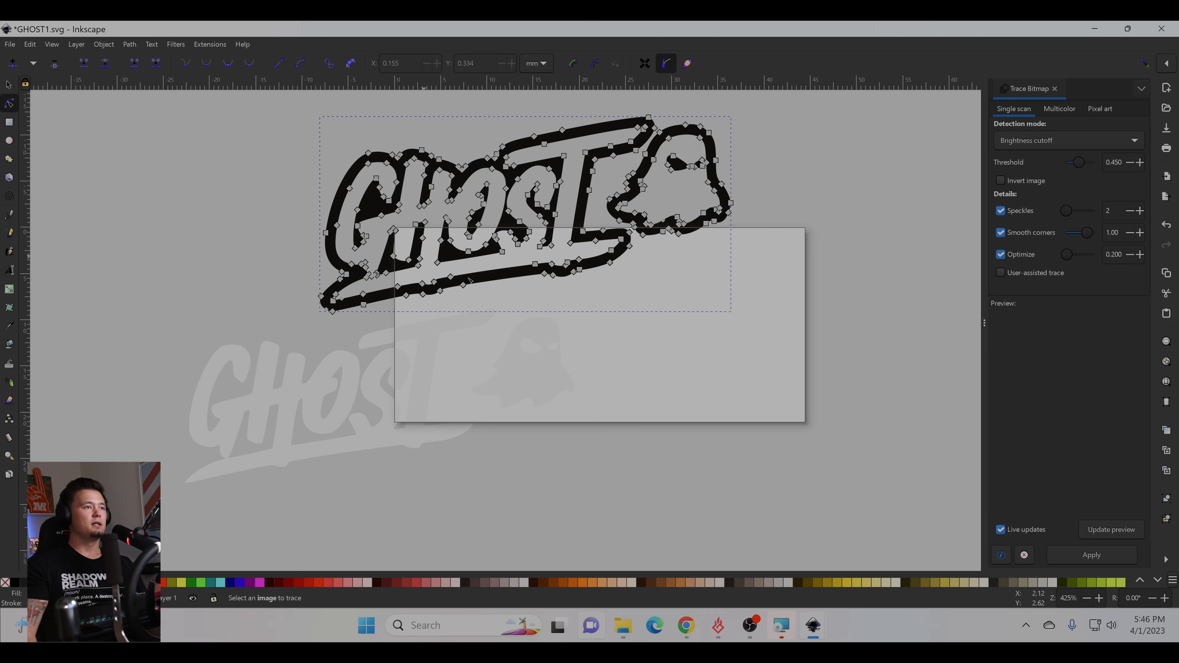
left_click(473, 411)
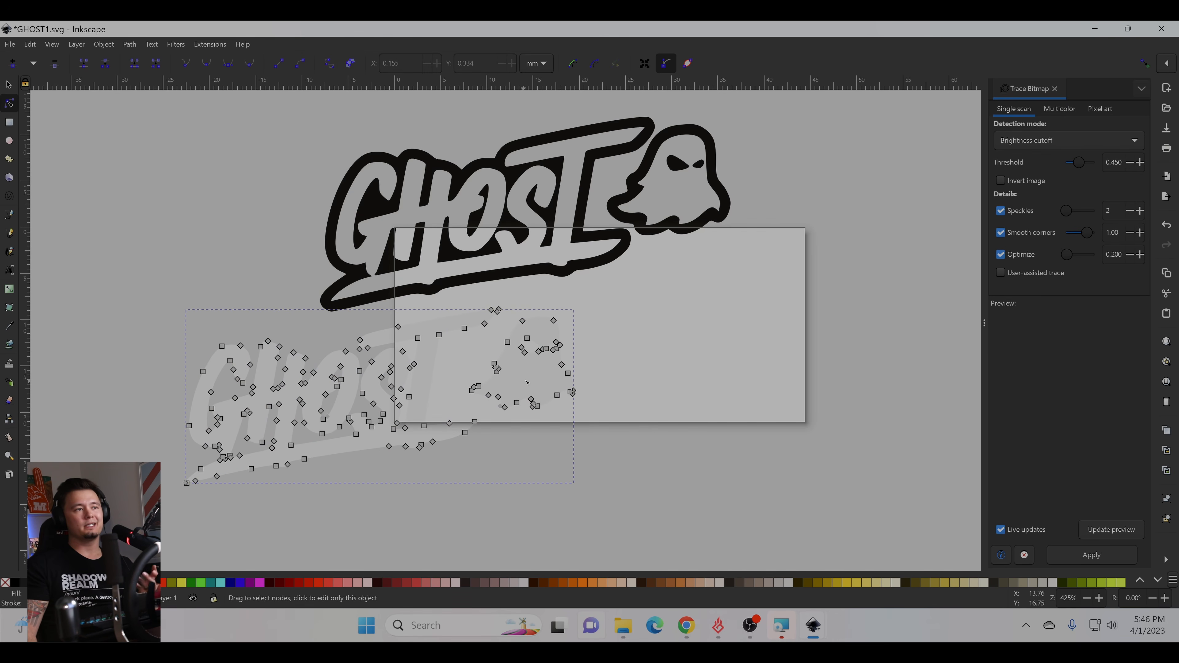
left_click(534, 270)
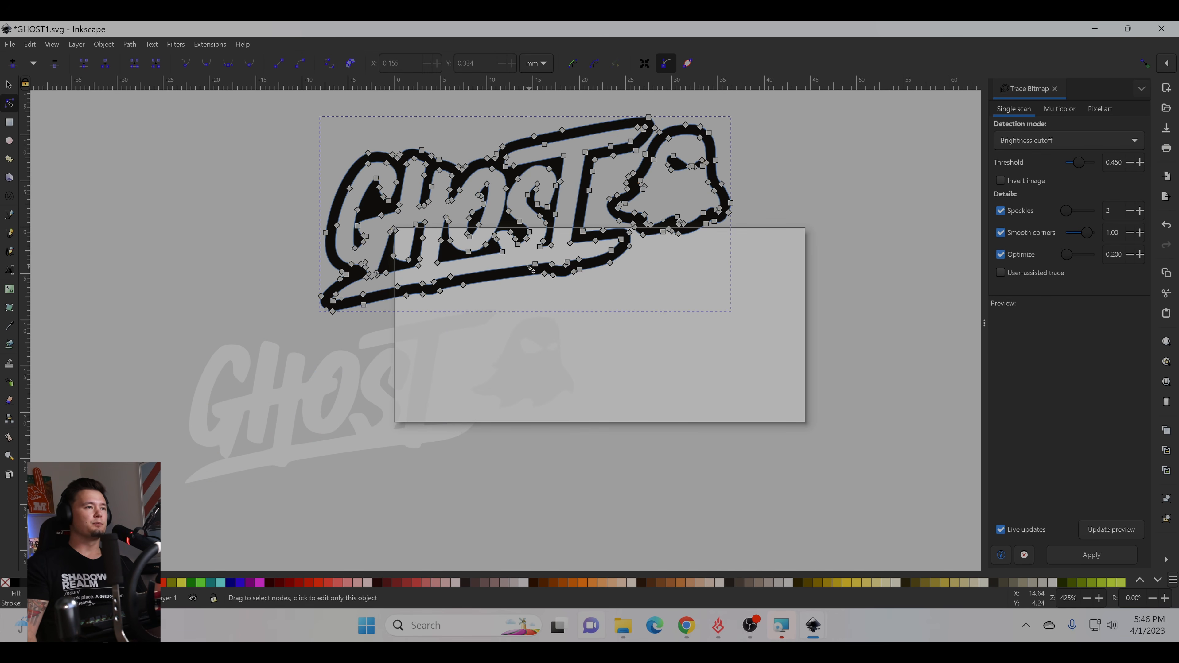
Try simplifying the black outline's underline by deleting a node on each of its edges and adjusting the curve handles
scroll(529, 284, "up", 3)
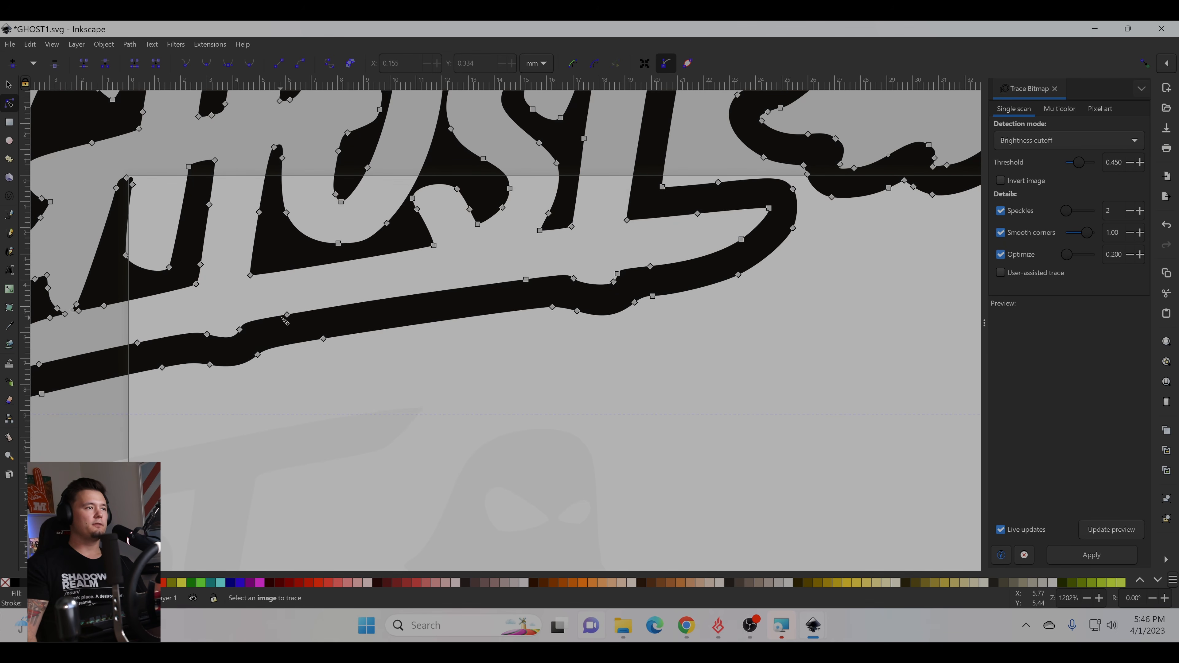
left_click(526, 280)
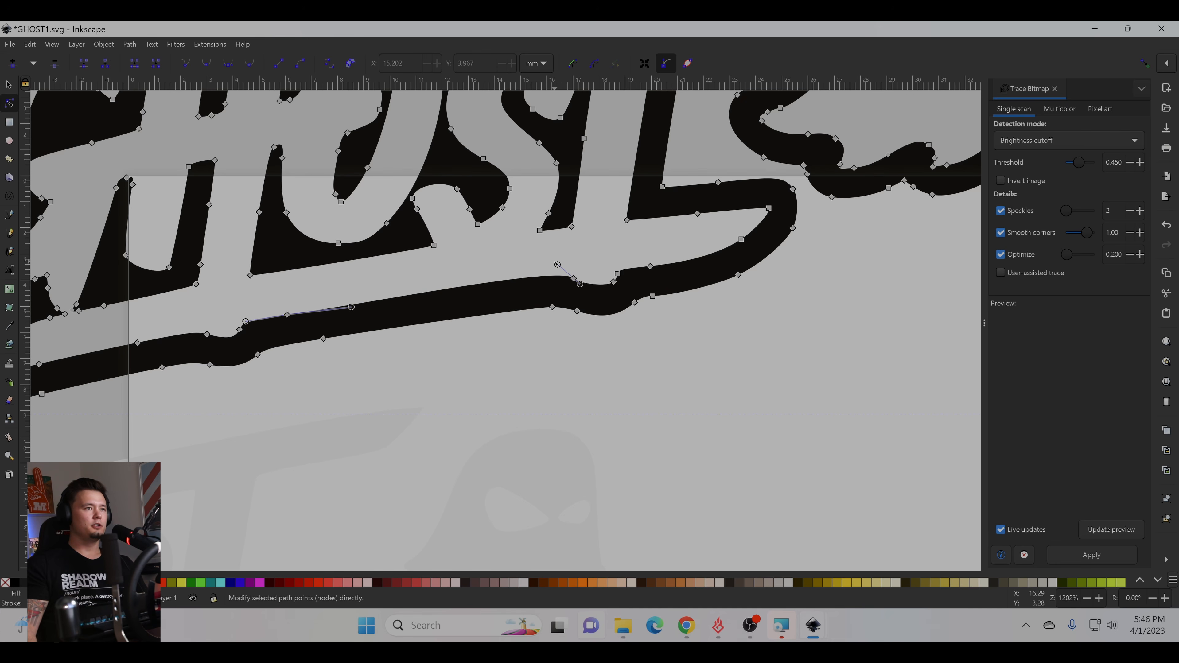
left_click_drag(557, 265, 552, 270)
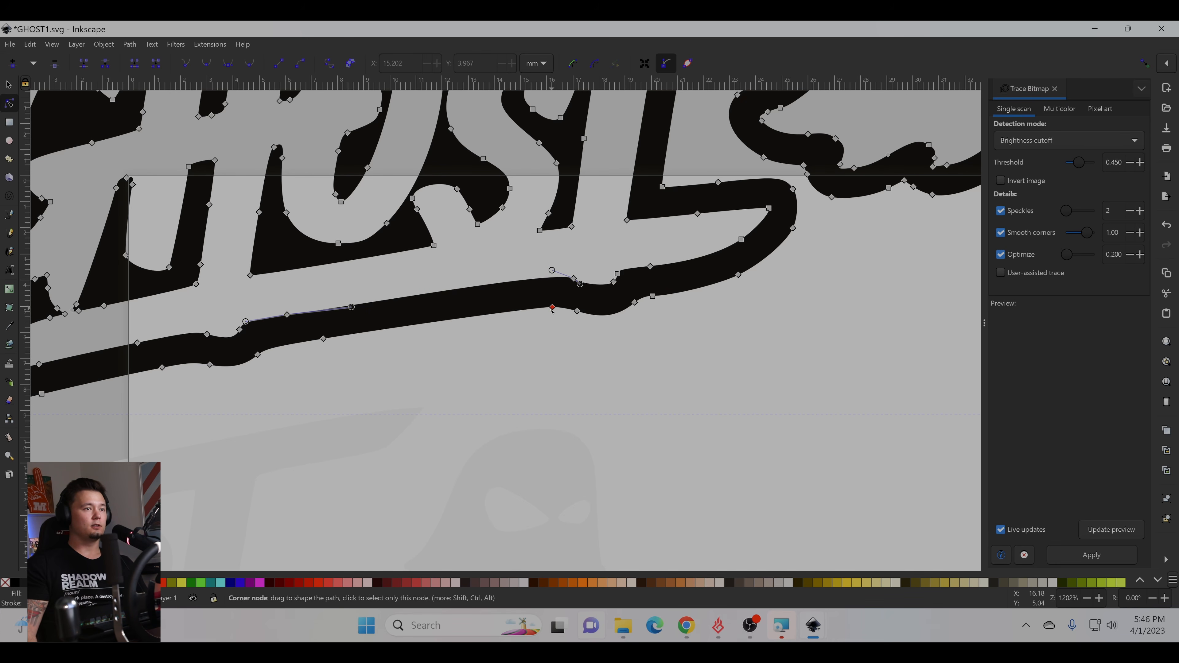
left_click(301, 346)
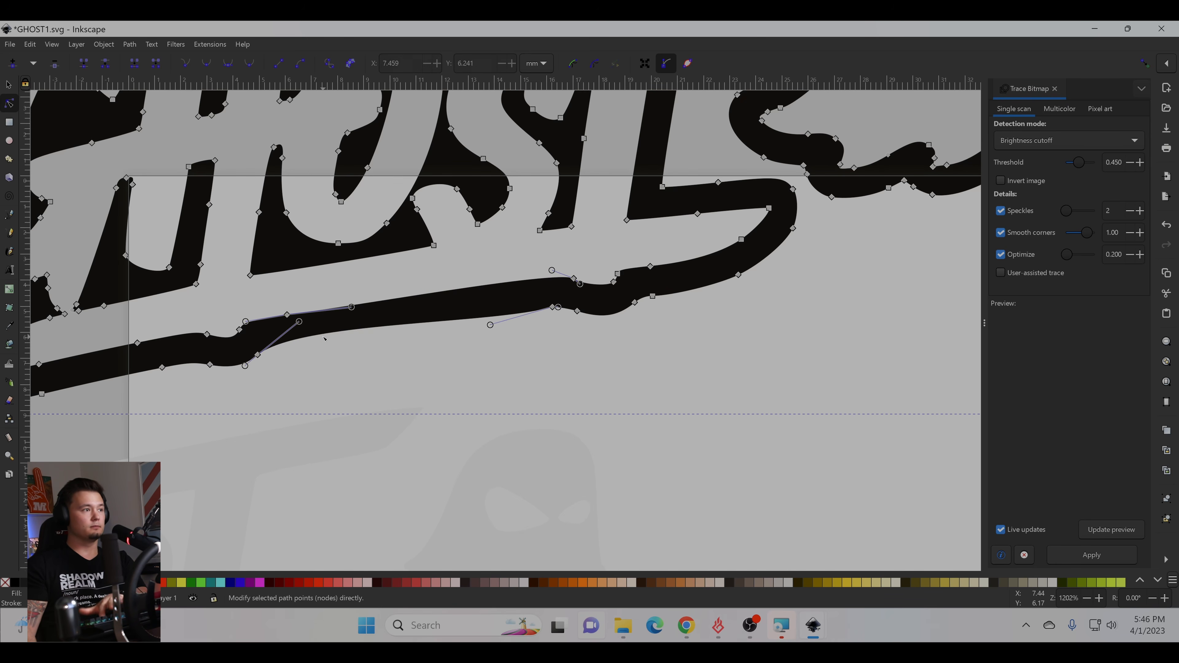
left_click_drag(299, 321, 303, 328)
scroll(467, 289, "up", 3)
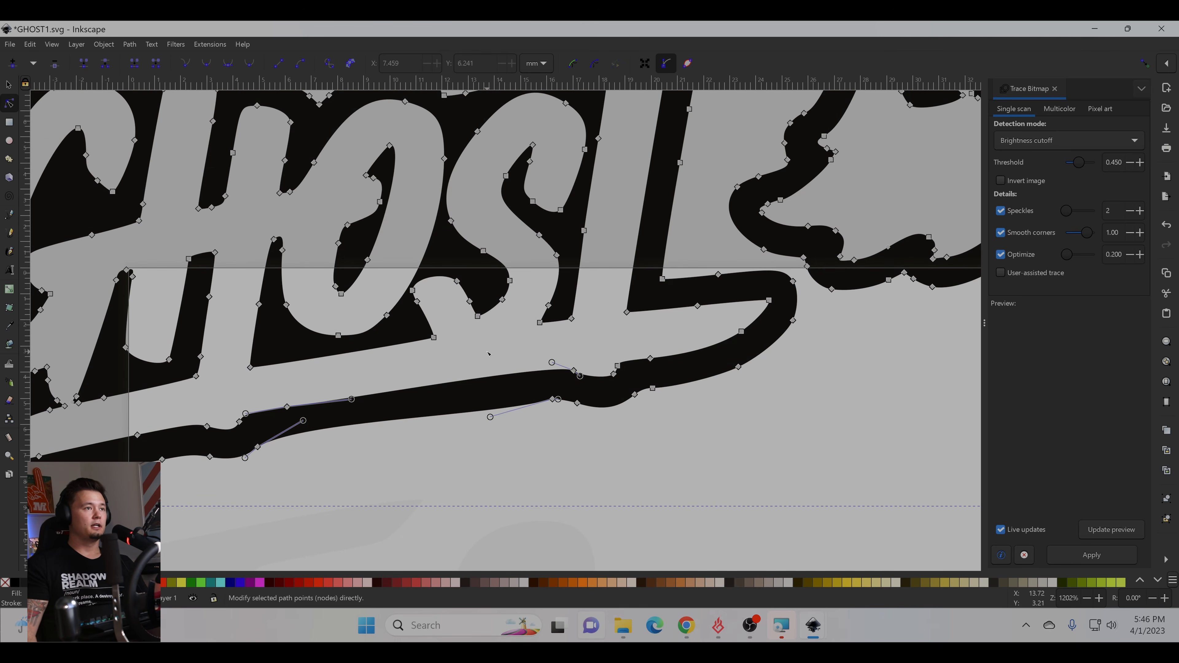
Try deleting nodes around the lower curl of the S and reshaping the adjacent edge of the T's stem
left_click(478, 316)
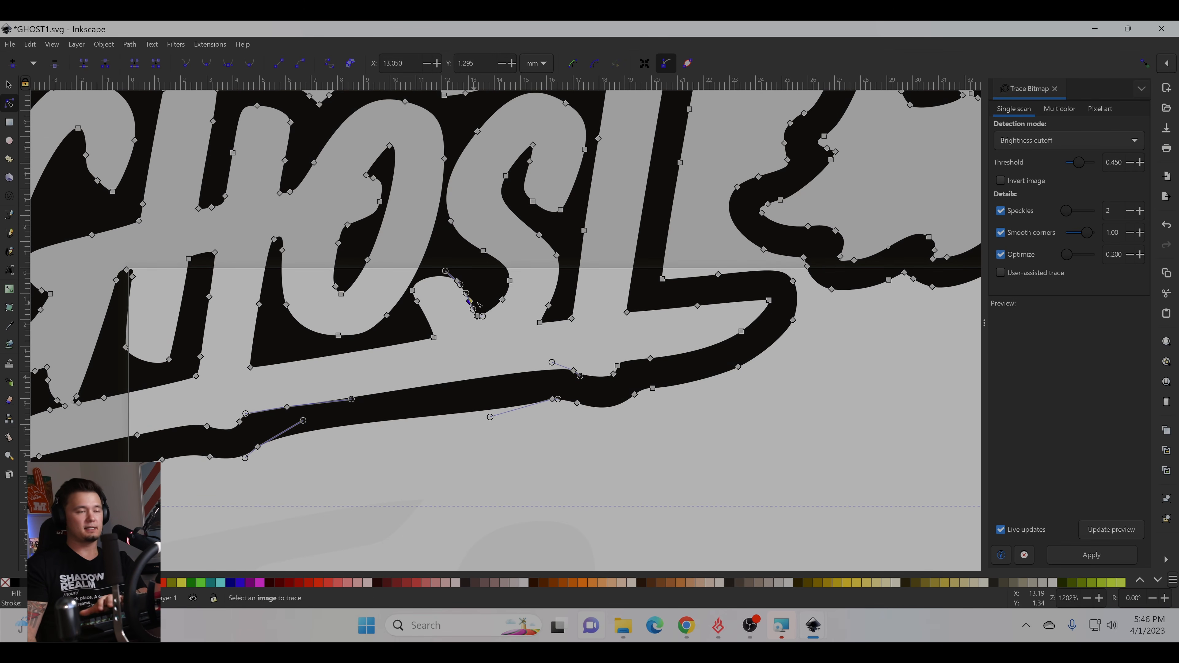
left_click(502, 299)
key("Delete")
scroll(503, 301, "up", 2)
left_click(584, 276)
left_click_drag(584, 276, 588, 245)
scroll(588, 244, "down", 2)
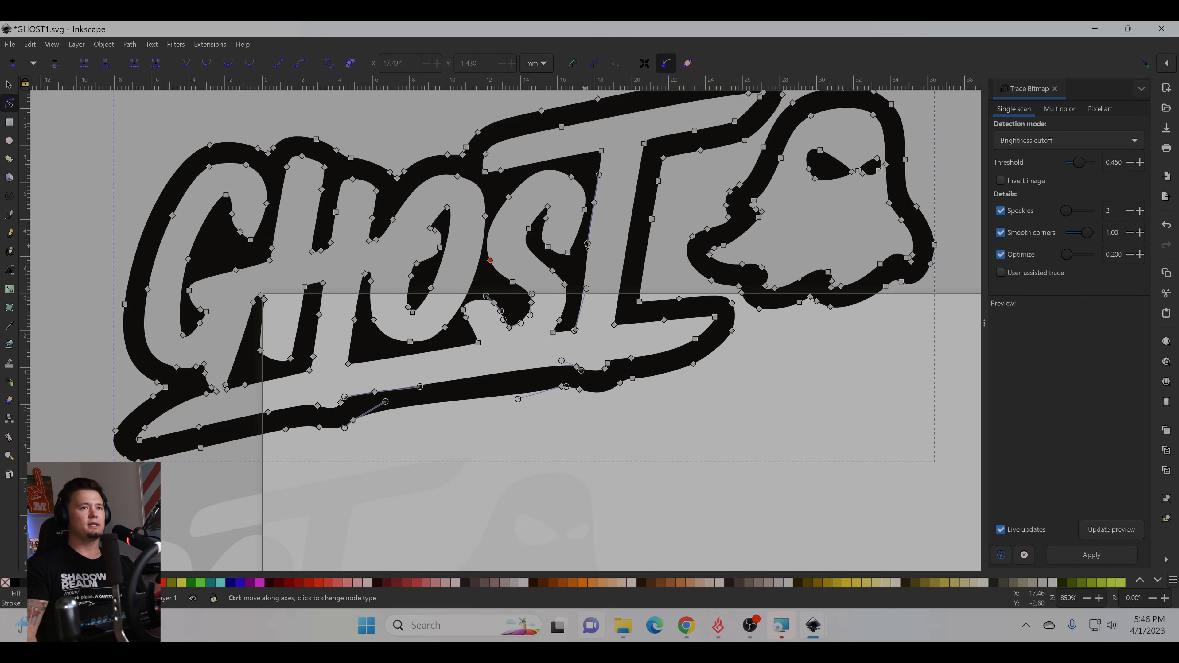
scroll(587, 245, "down", 2)
scroll(665, 248, "up", 4)
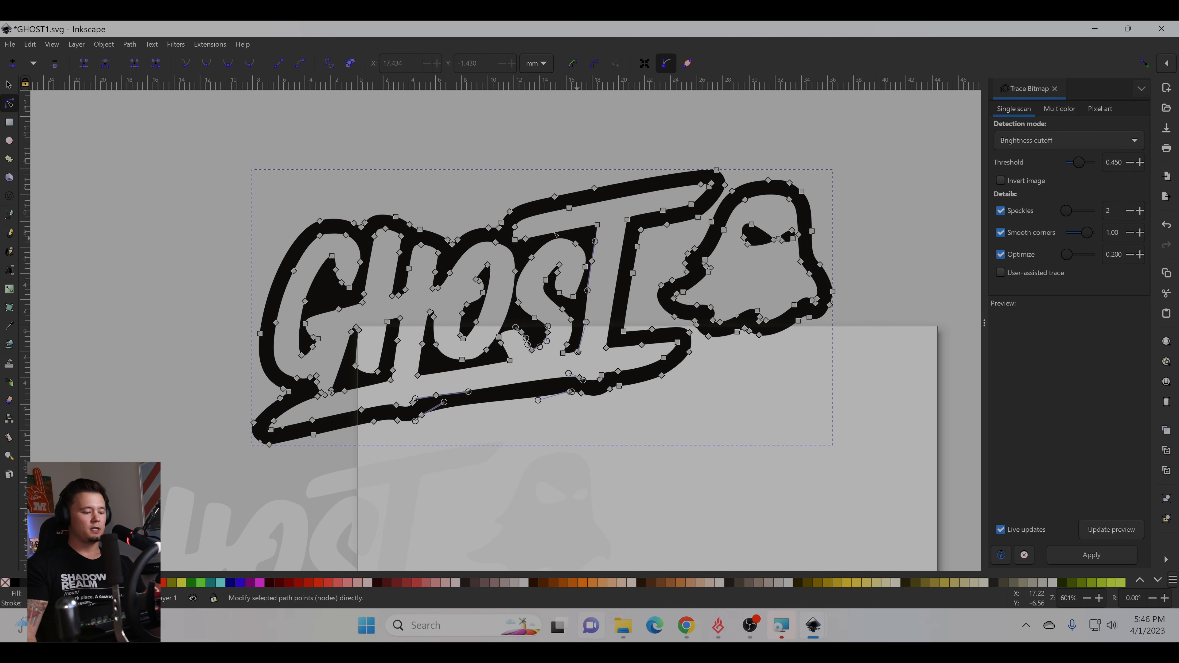
Undo the trial node deletions and handle adjustments on the black GHOST outline
key("ctrl+z")
key("ctrl+z")
key("ctrl+z")
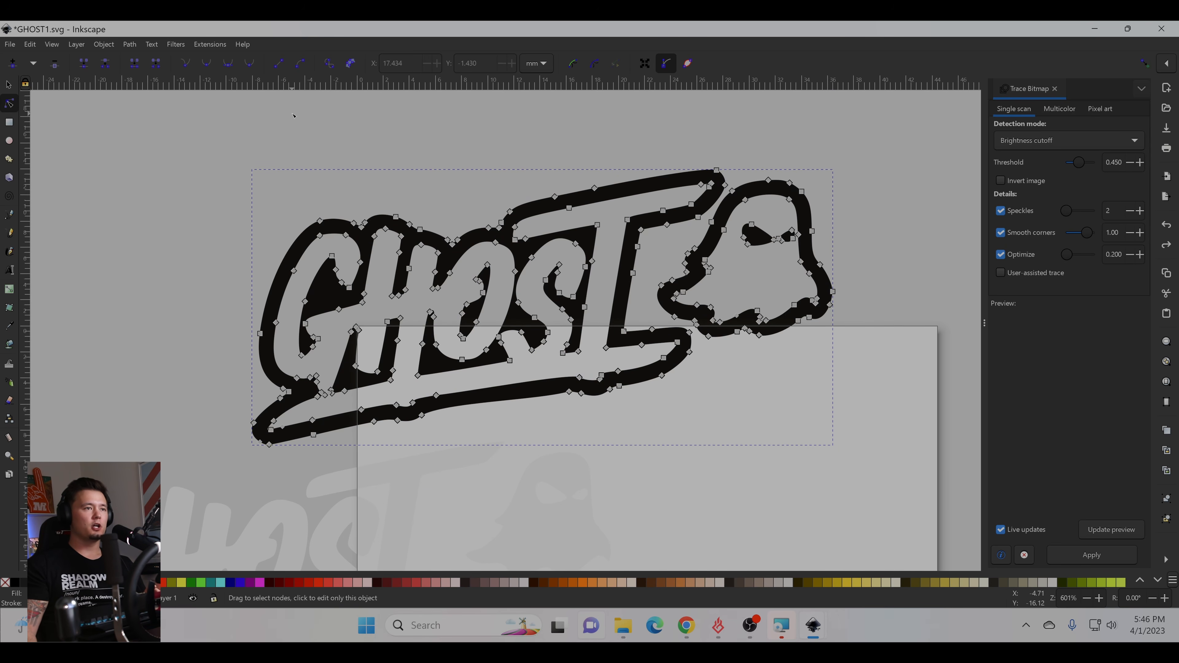
scroll(664, 273, "down", 1)
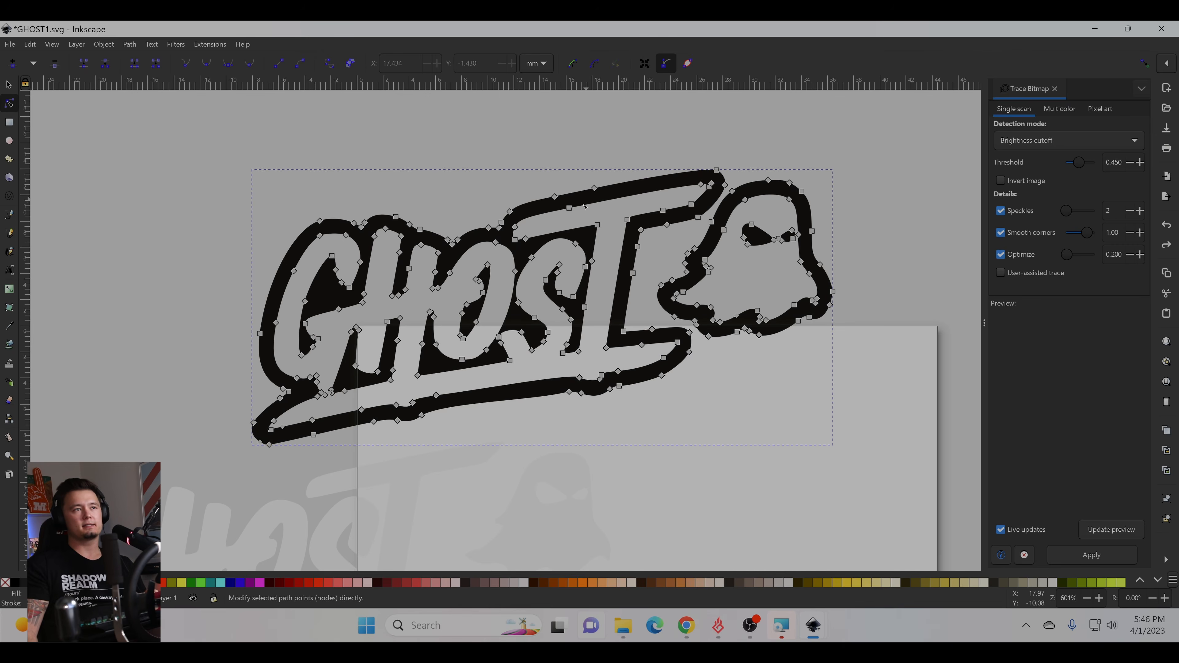
Inspect the nodes of the white GHOST fill path, deselect it, and undo the moves that separated the two paths
scroll(586, 205, "down", 5)
scroll(519, 155, "up", 2)
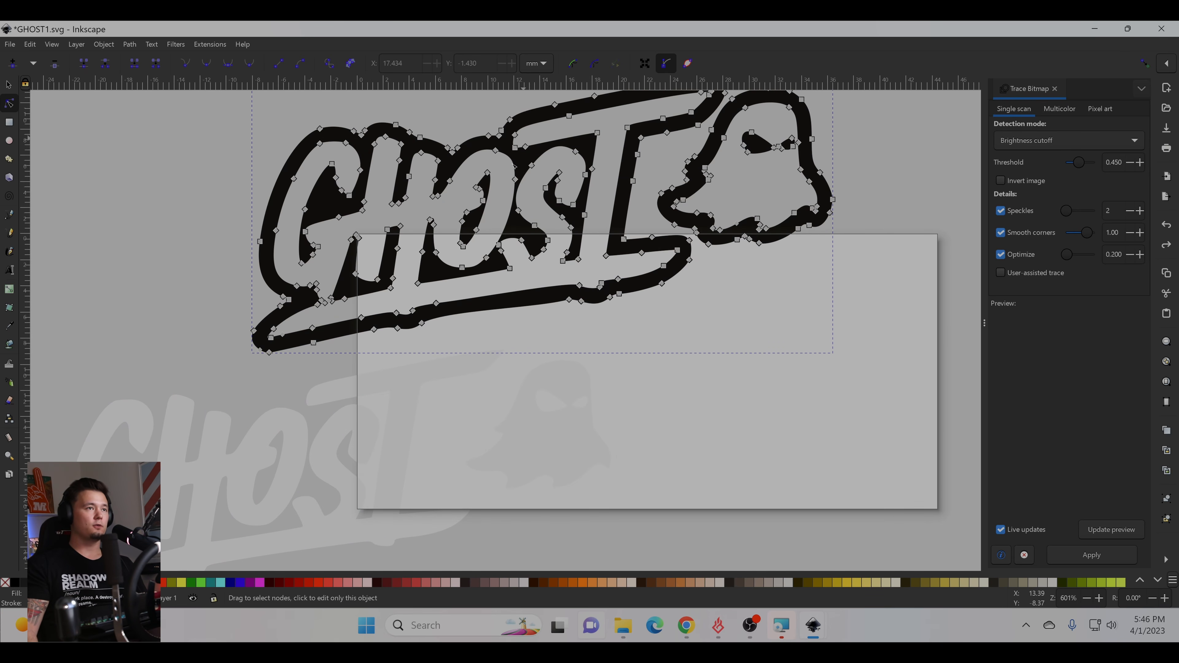
scroll(518, 154, "up", 3)
scroll(602, 428, "down", 3)
left_click(602, 428)
scroll(603, 428, "down", 3)
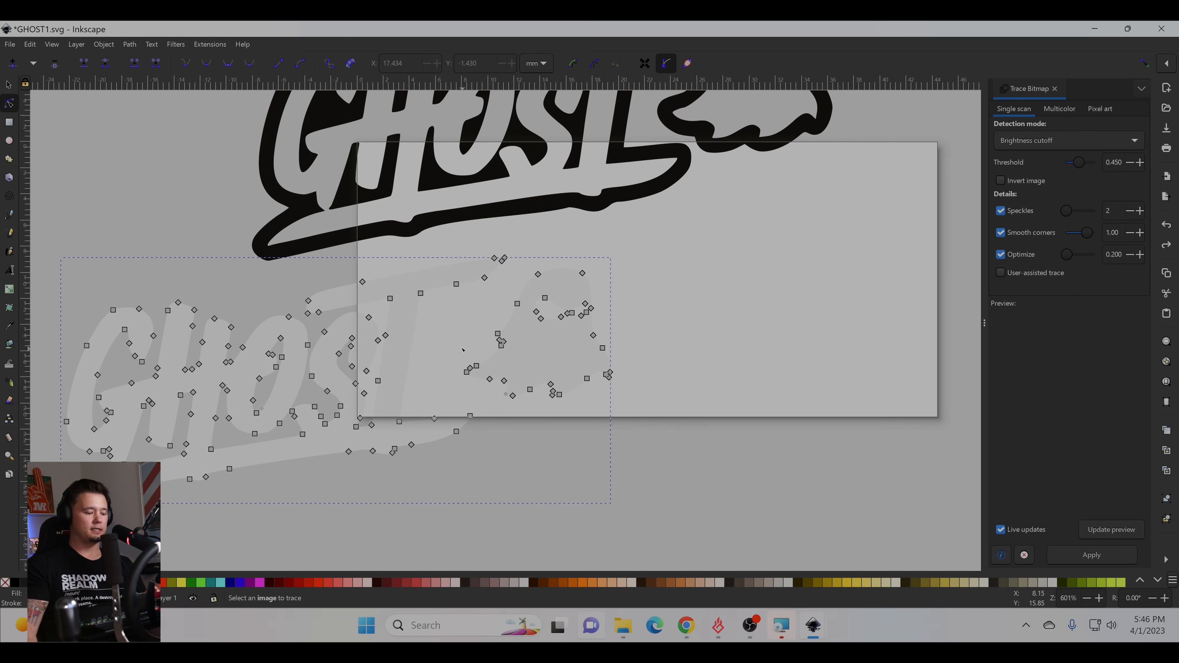
left_click(678, 375)
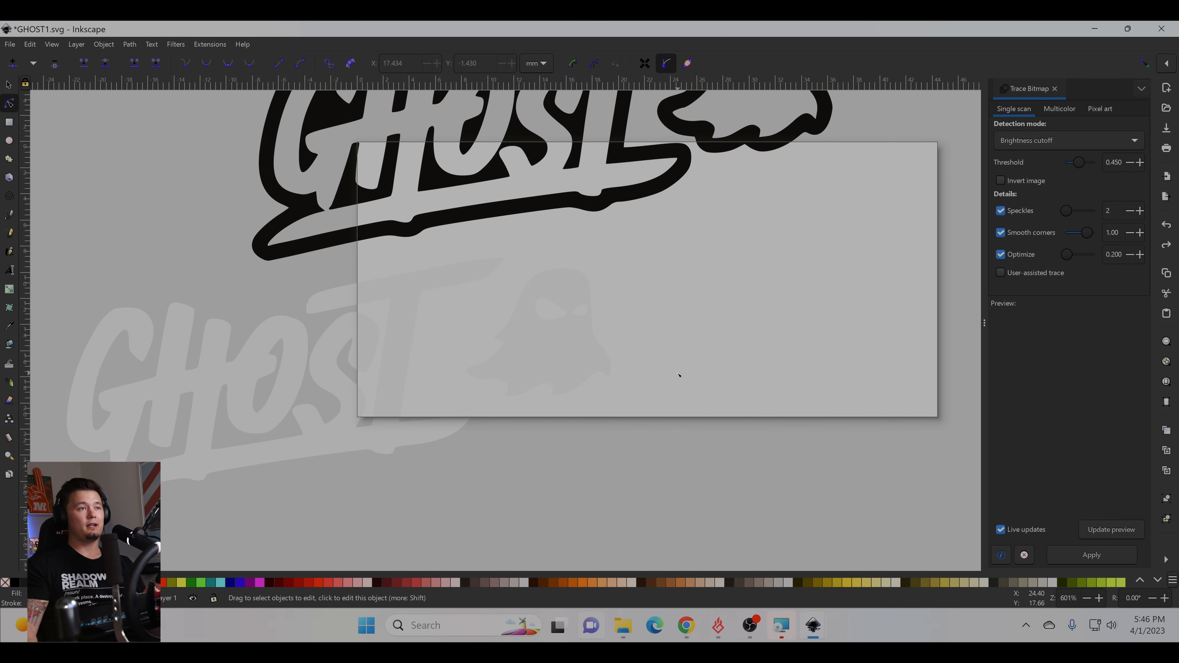
key("ctrl+z")
key("ctrl+z")
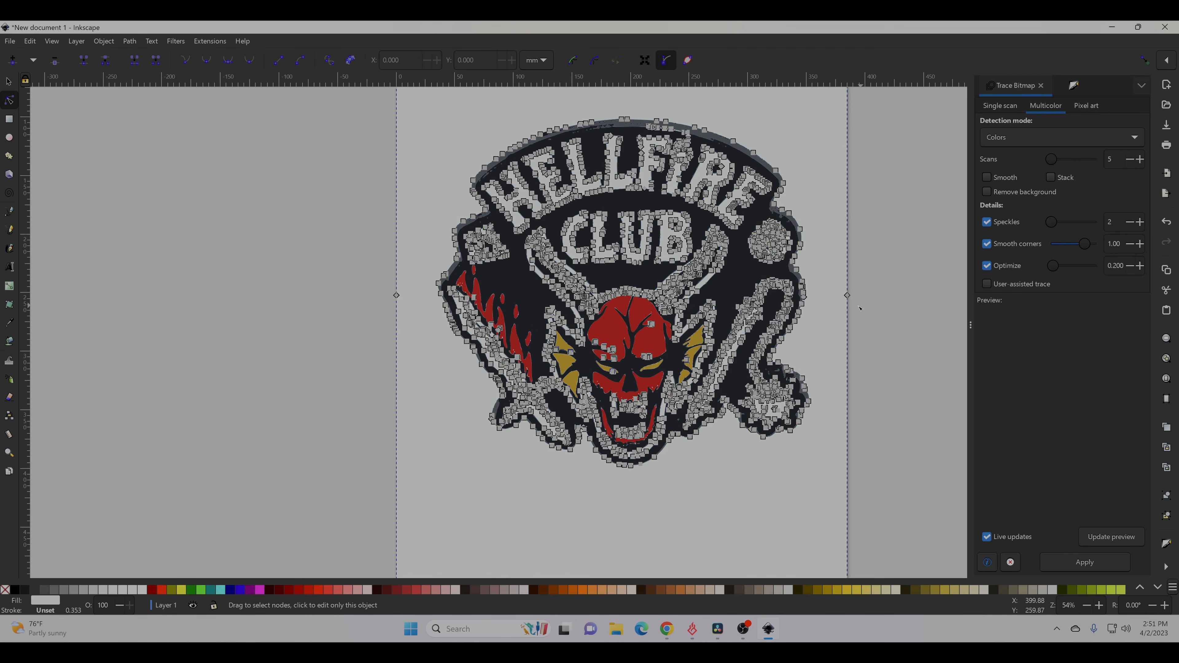
Examine the nodes of the multicolor Hellfire Club logo trace up close
scroll(726, 304, "up", 2)
scroll(548, 316, "up", 2)
left_click(575, 343)
scroll(575, 343, "down", 4)
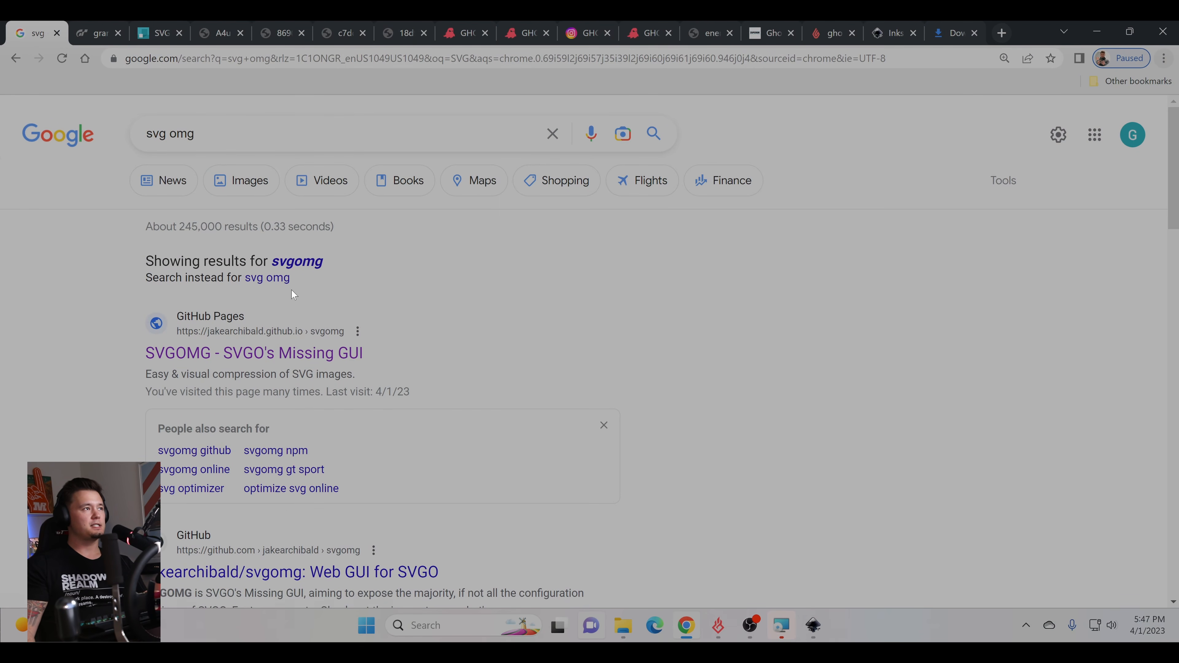
Open the SVGOMG site in the browser from the search results and load GHOST1.svg into it
left_click(287, 349)
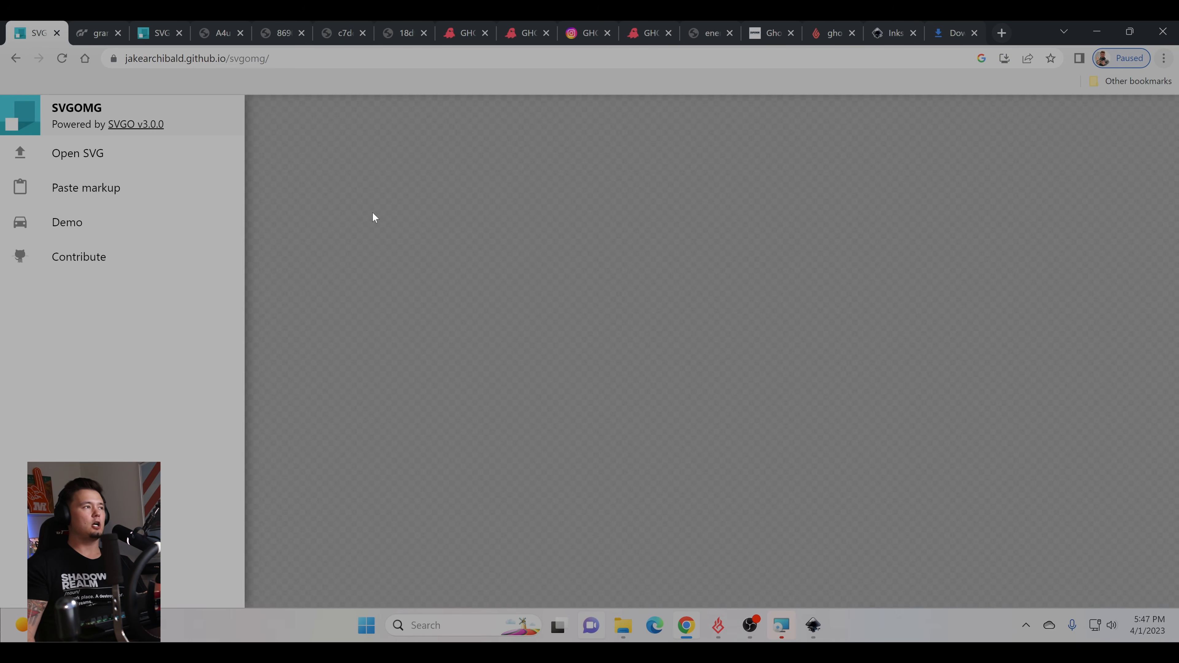
left_click(1130, 31)
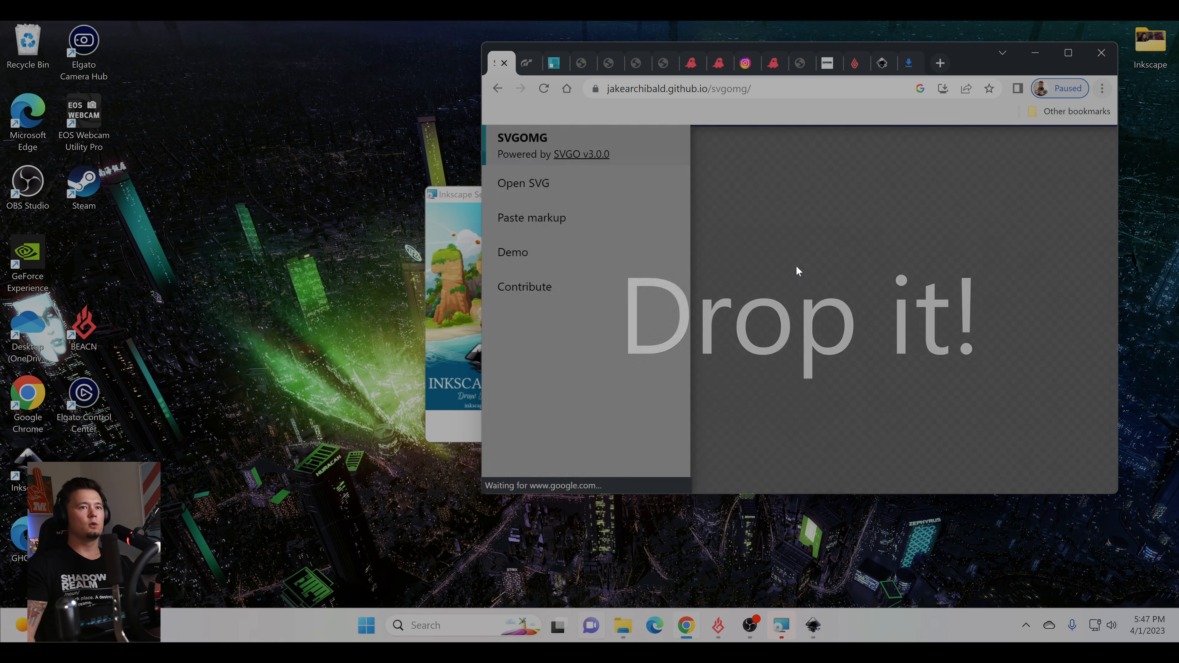
left_click_drag(797, 265, 789, 274)
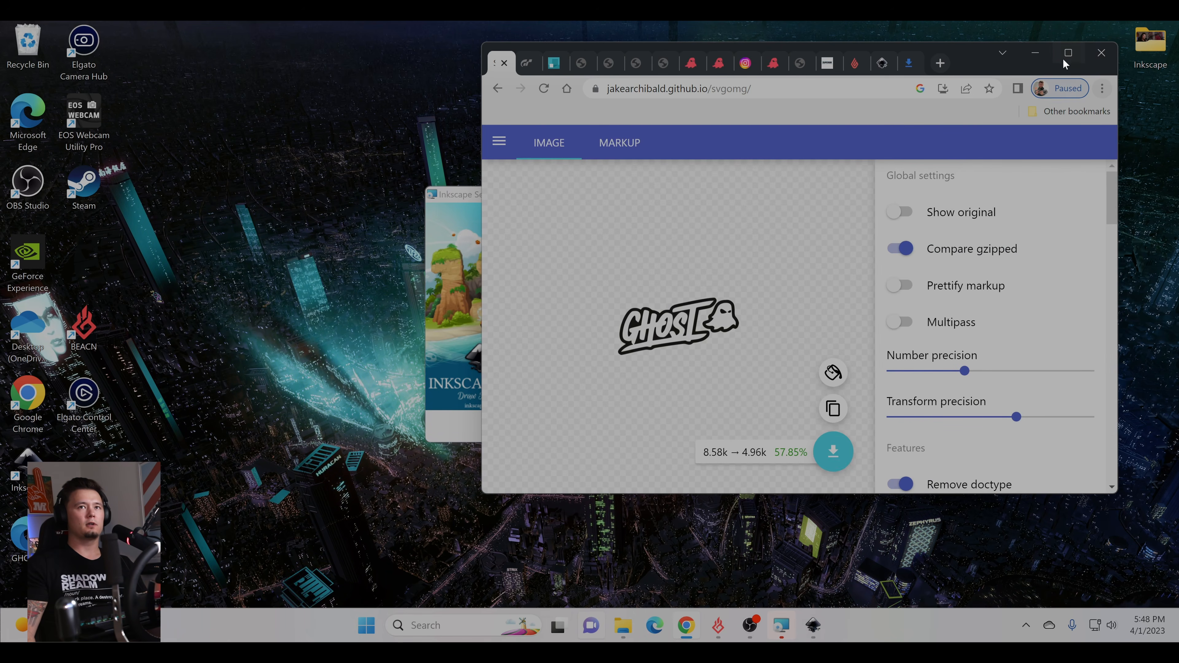
left_click(1069, 57)
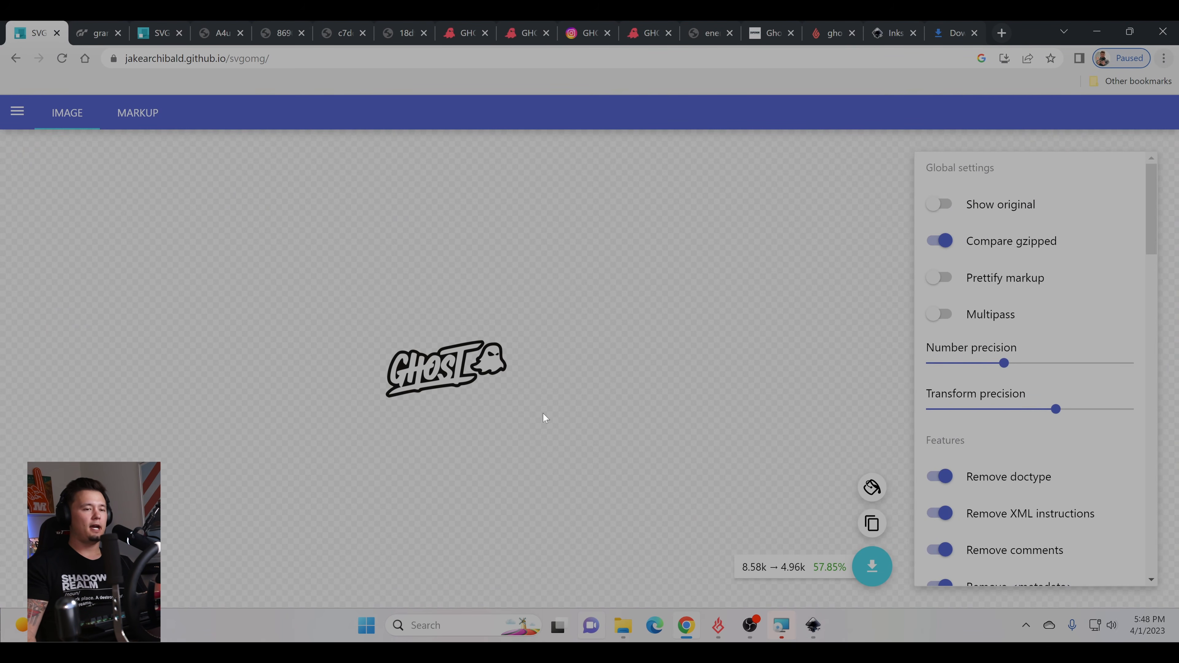
scroll(520, 449, "up", 5)
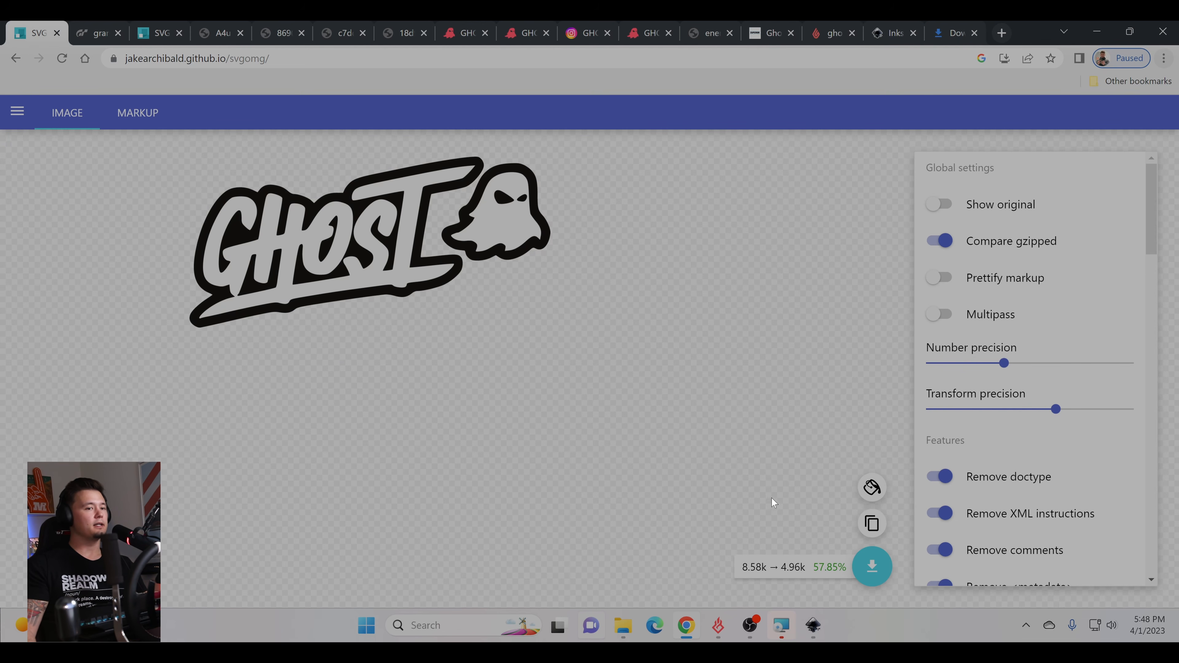
Compare the size of the original GHOST1 file in the Desktop folder with the sizes reported by SVGOMG
left_click(623, 625)
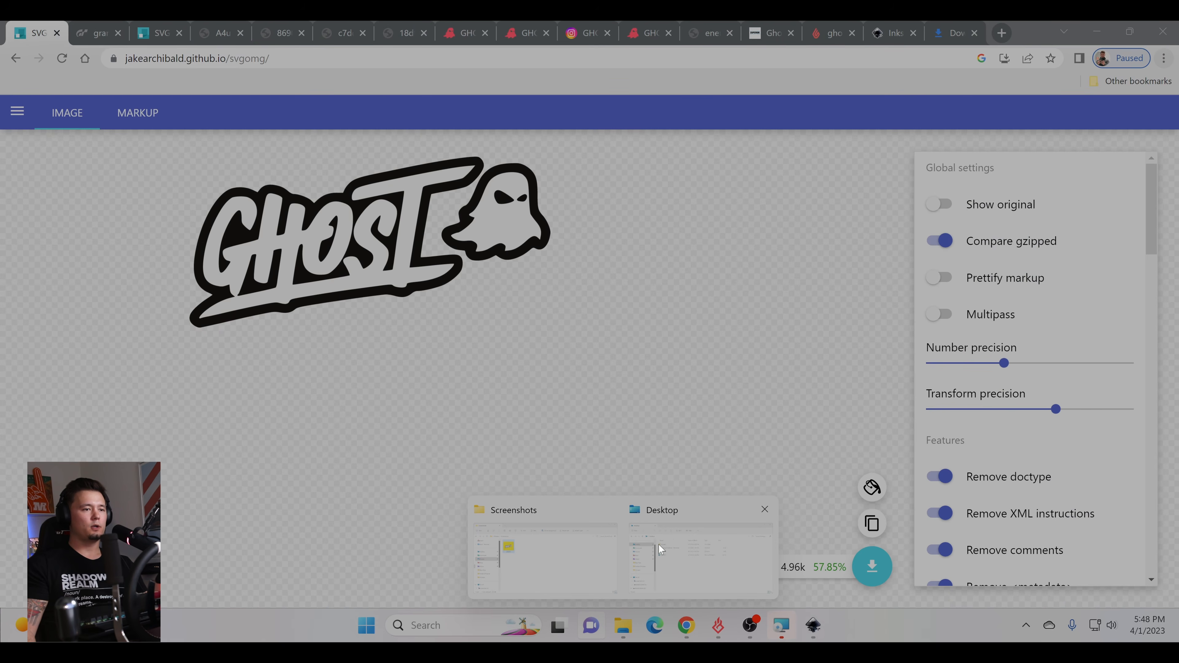
left_click(661, 550)
left_click_drag(800, 567, 756, 567)
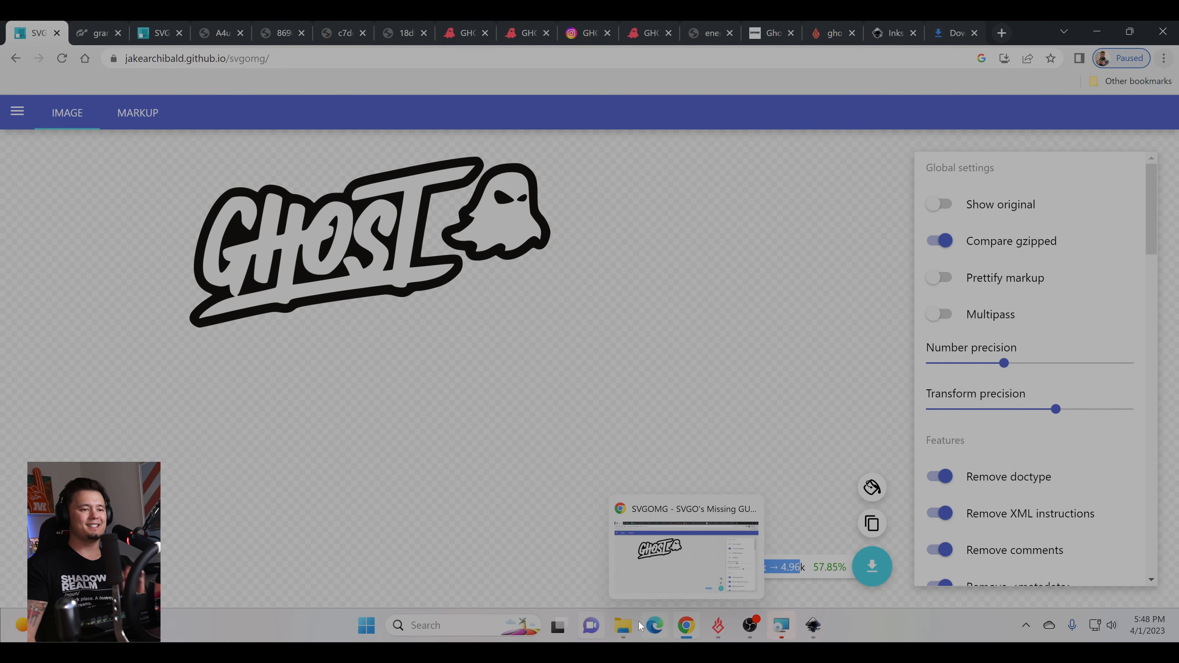
left_click(623, 625)
left_click(655, 583)
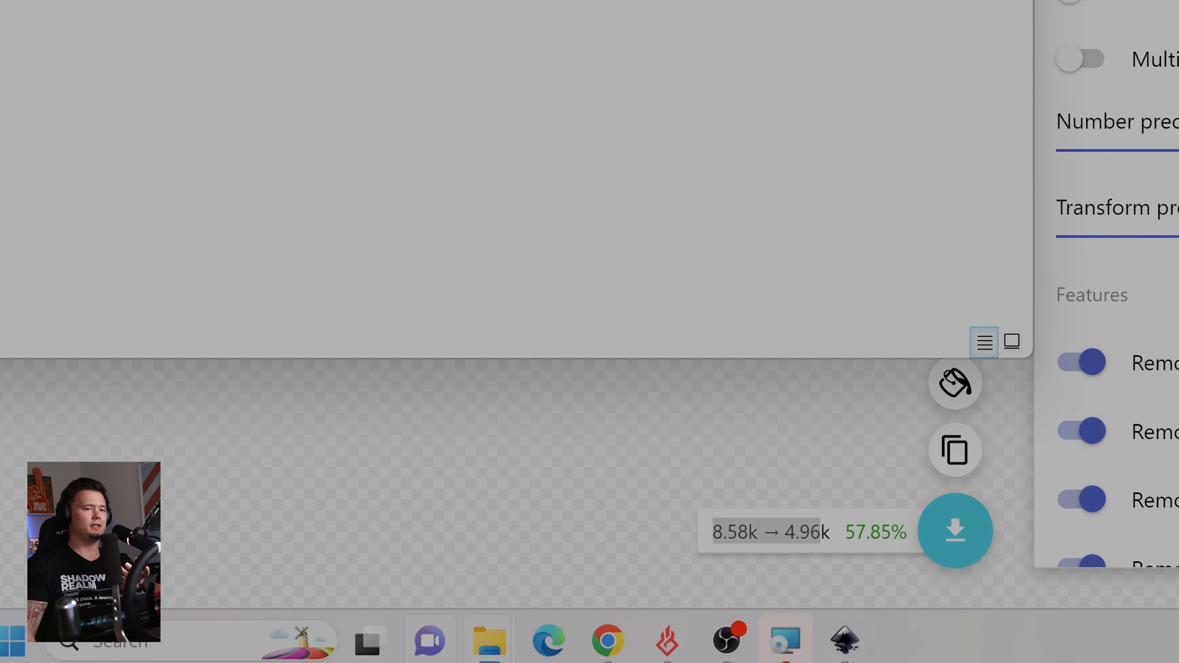
key("alt+Tab")
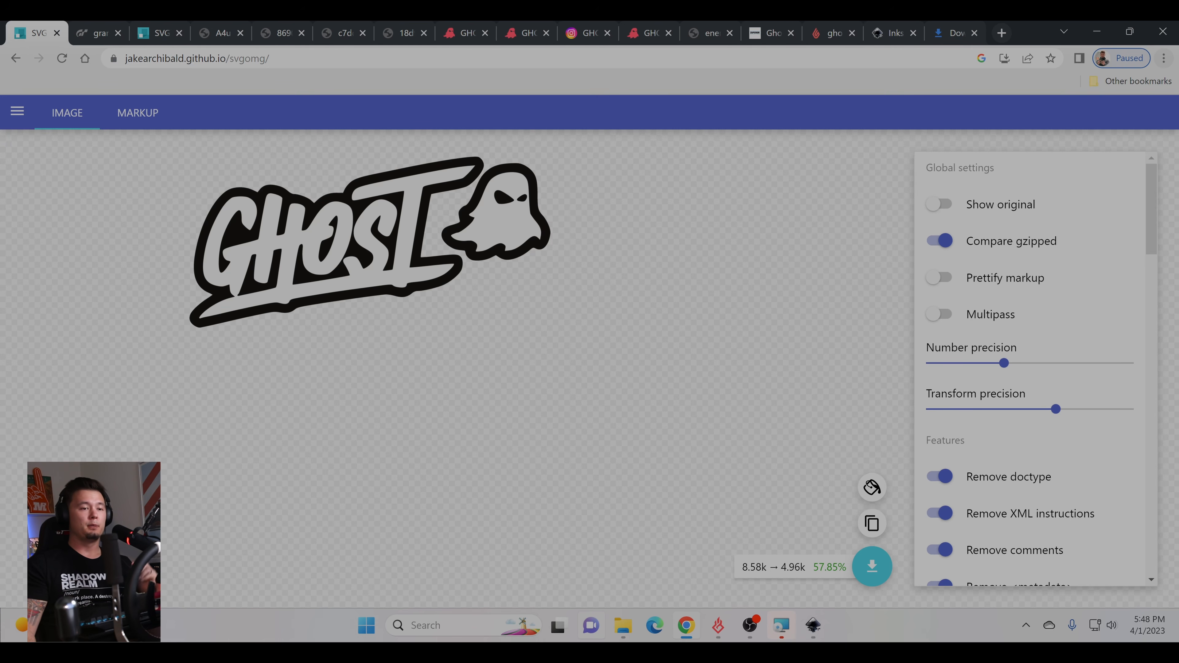
left_click_drag(812, 567, 839, 567)
left_click(838, 567)
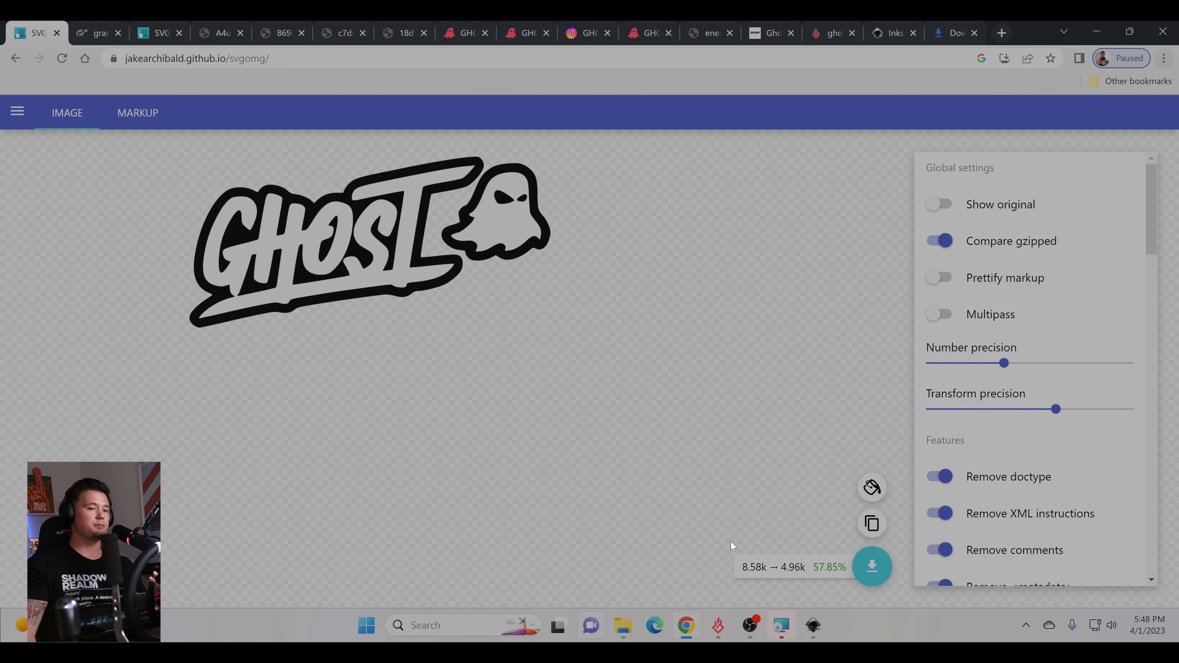
scroll(732, 546, "down", 2)
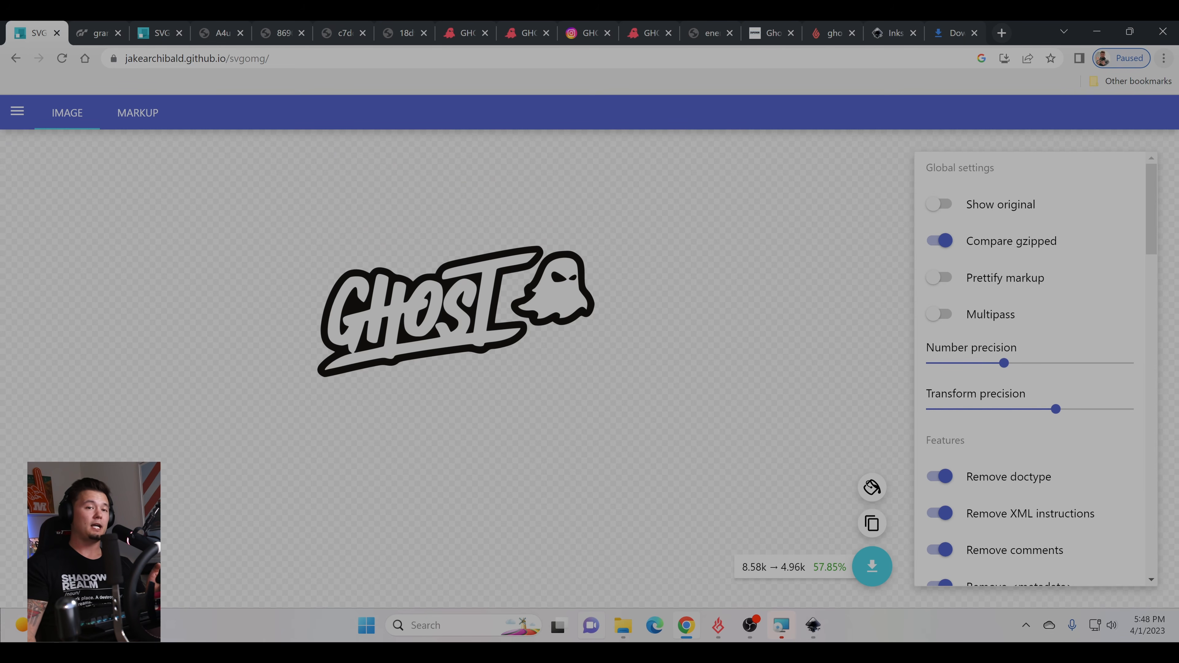
mouse_move(626, 625)
left_click(718, 534)
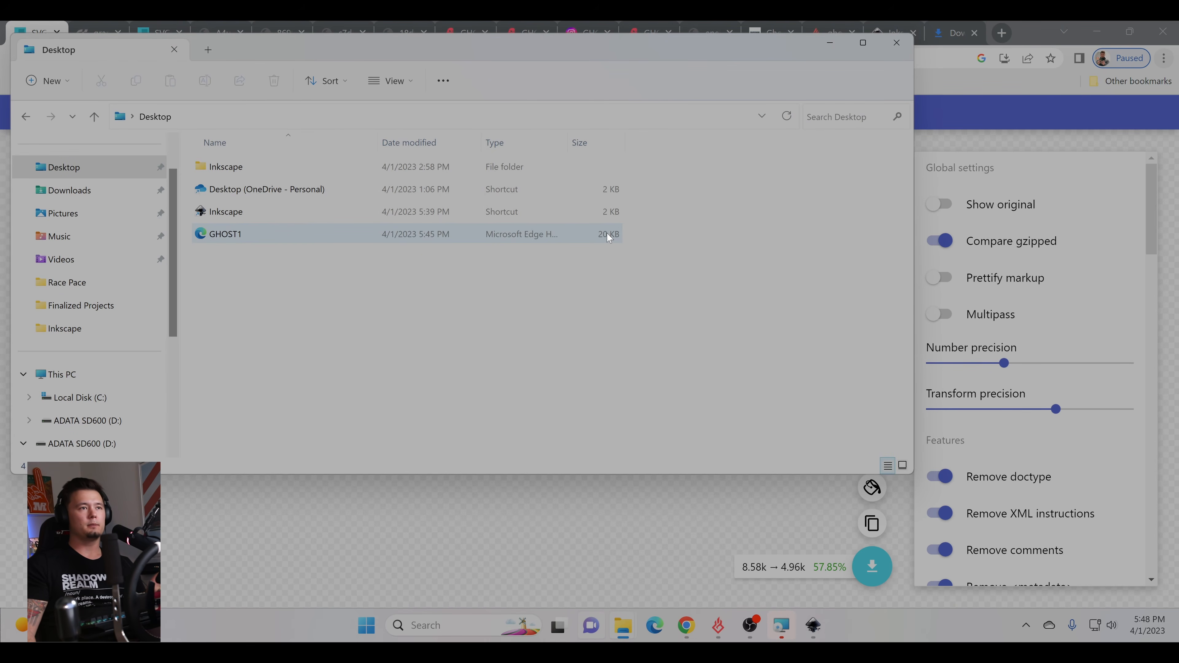
left_click(651, 532)
Try reducing the SVGOMG number precision to its minimum, and restore the previous setting
left_click_drag(1004, 366, 929, 367)
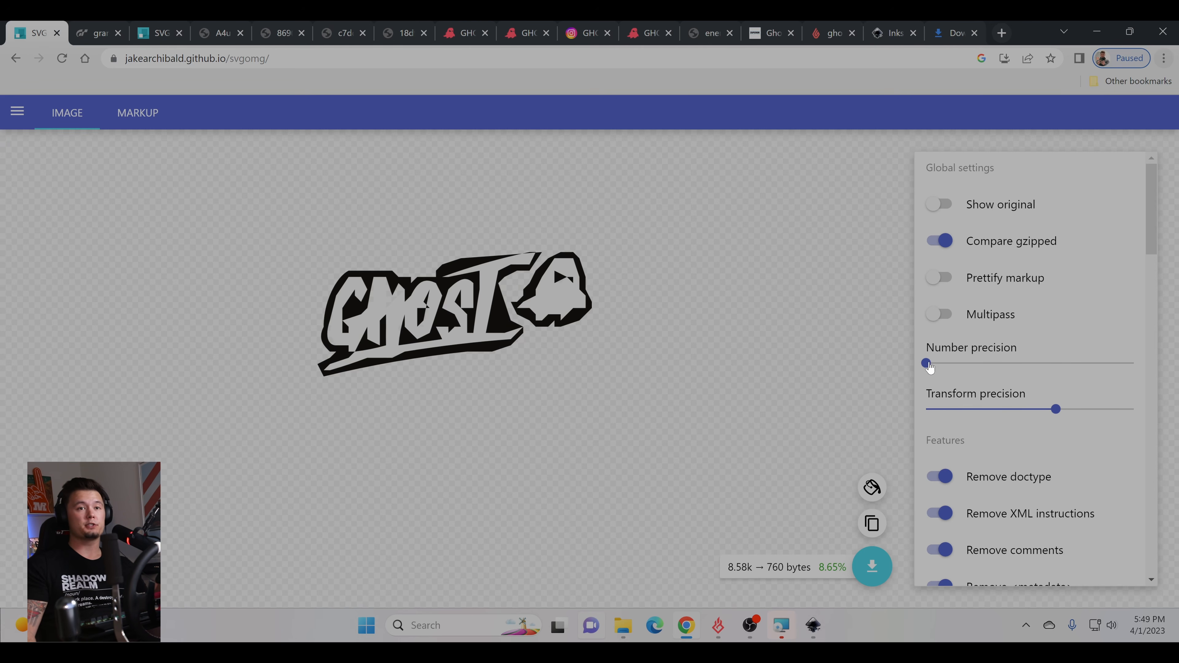
left_click_drag(929, 367, 1004, 363)
Download the optimized GHOST1.svg and check its size in the Downloads folder
left_click(871, 568)
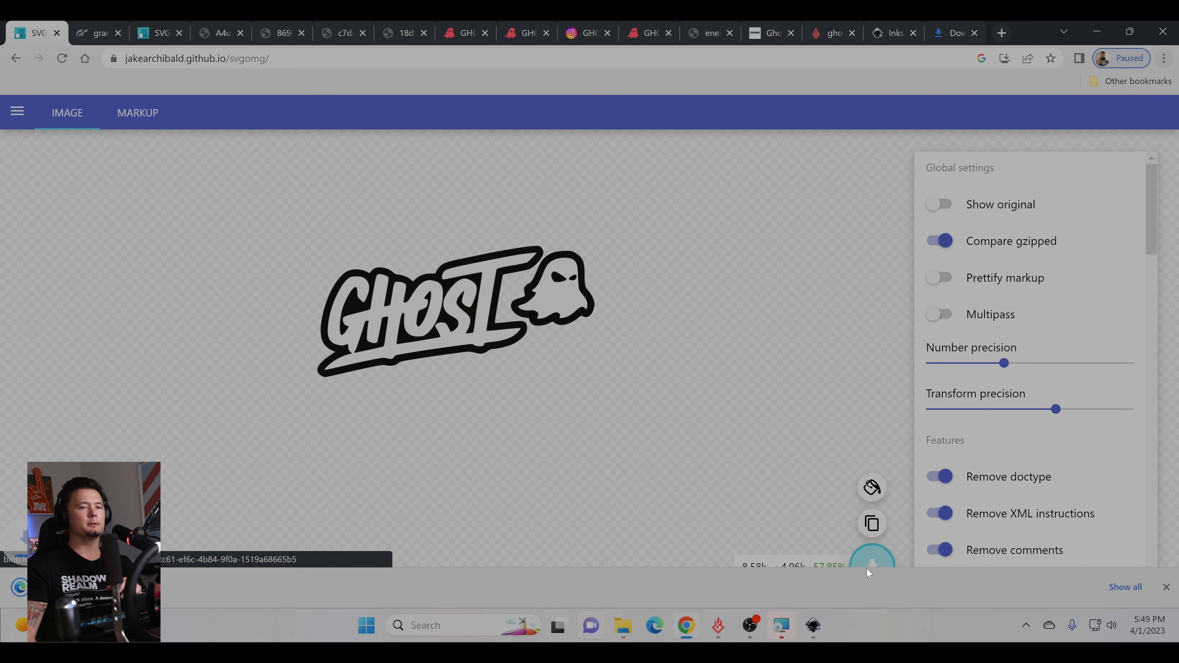
left_click(157, 587)
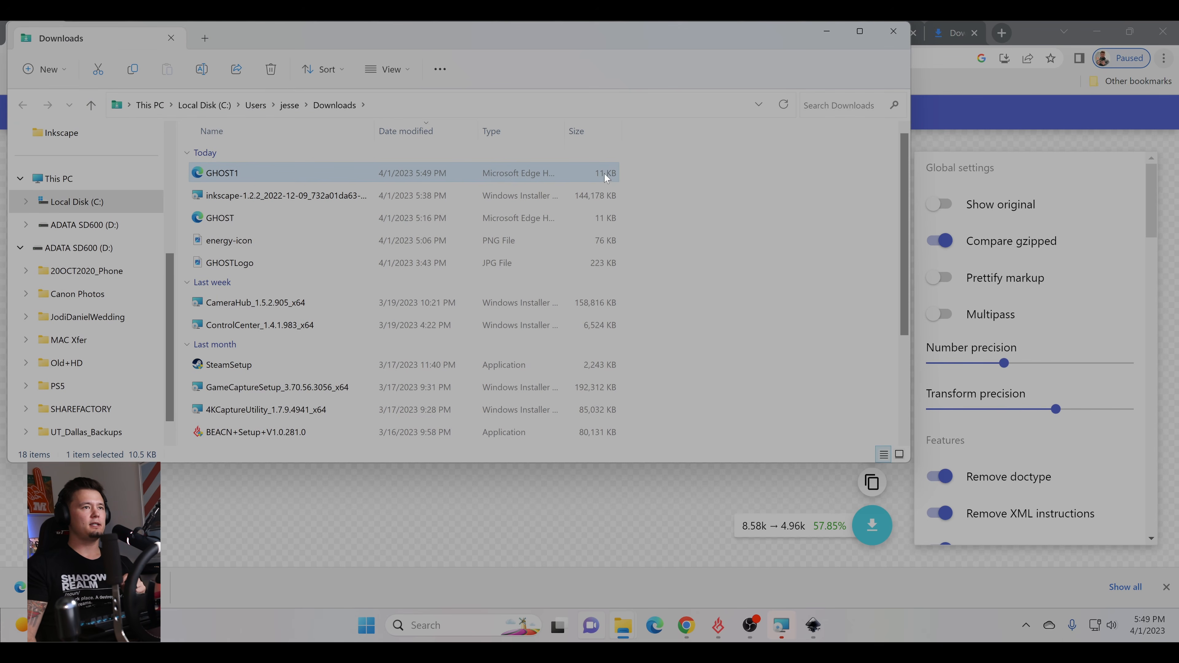
left_click(917, 88)
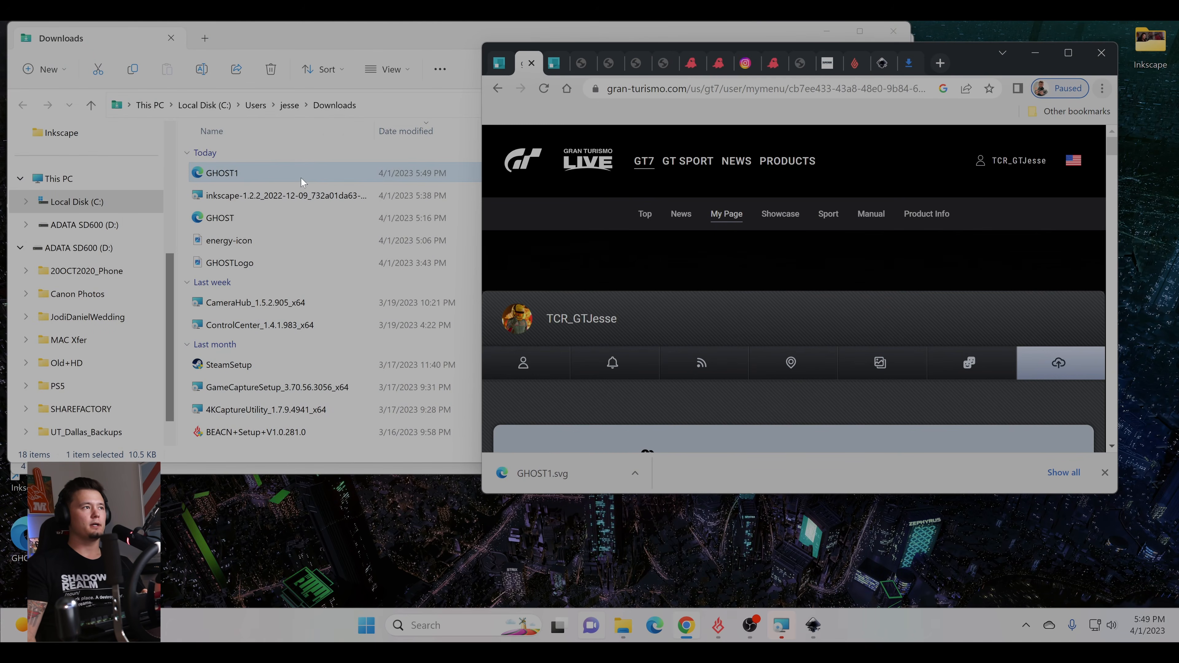
Show the Gran Turismo 7 decal upload page beside the Downloads folder and review its SVG upload requirements
left_click_drag(542, 473, 785, 302)
scroll(728, 352, "down", 2)
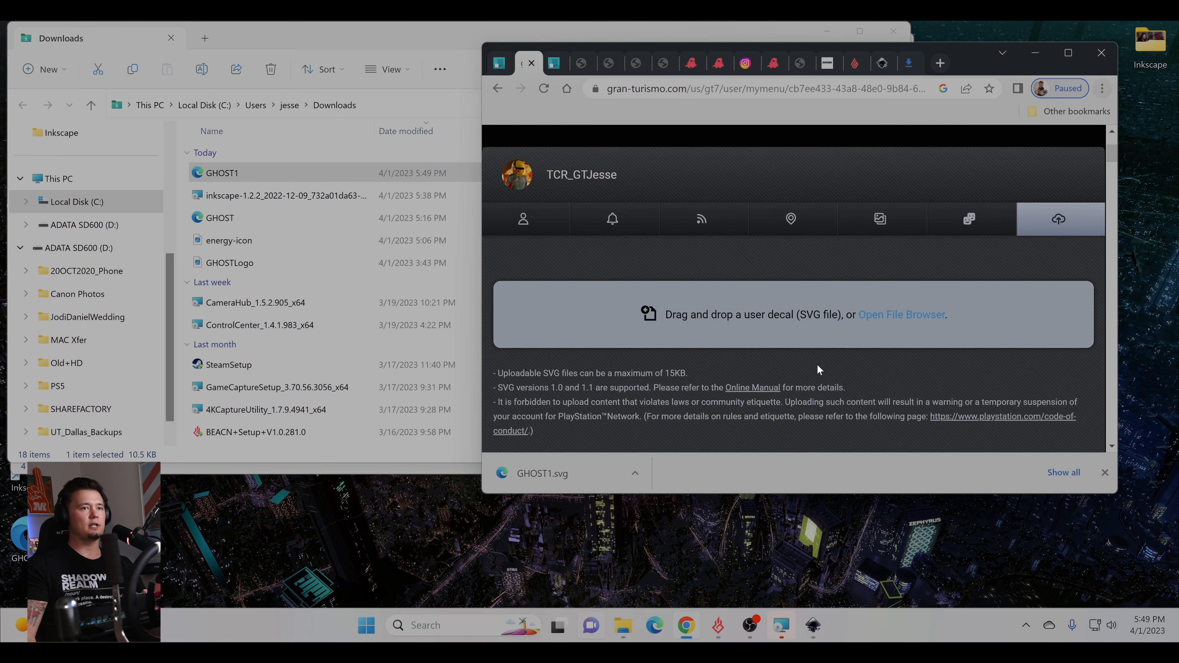
left_click(795, 417)
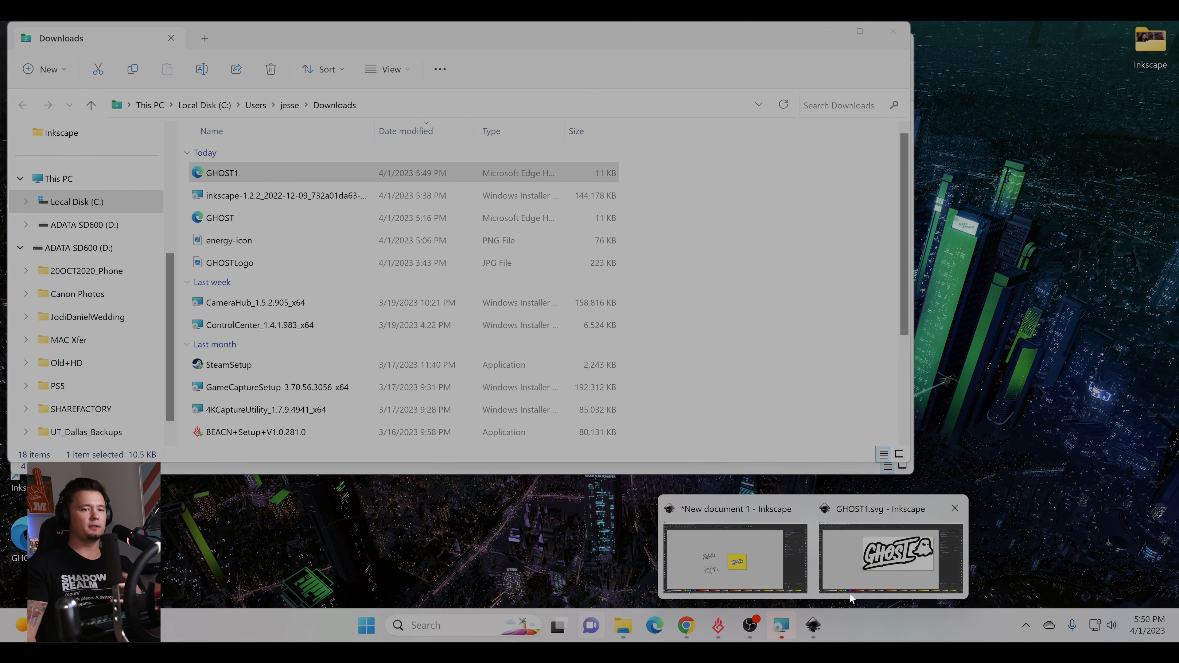
Switch to GHOST1.svg in Inkscape and move the black outline and the white fill off the page, one above the other
left_click(890, 552)
scroll(838, 388, "up", 4)
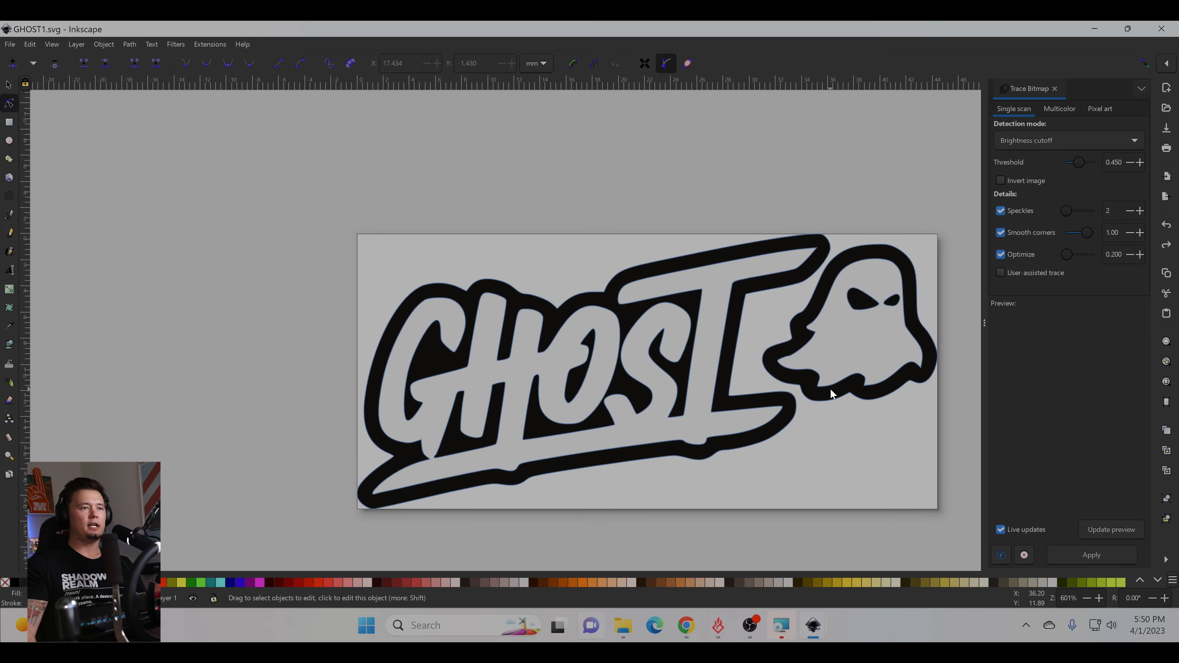
scroll(830, 372, "down", 1)
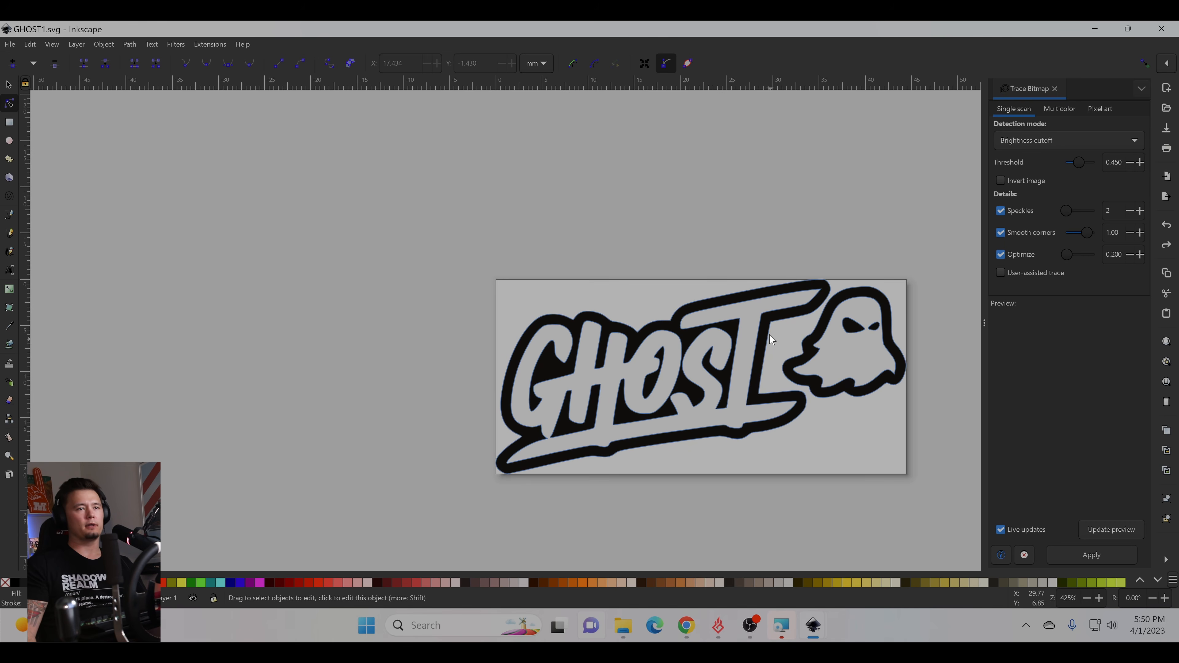
left_click_drag(710, 355, 334, 216)
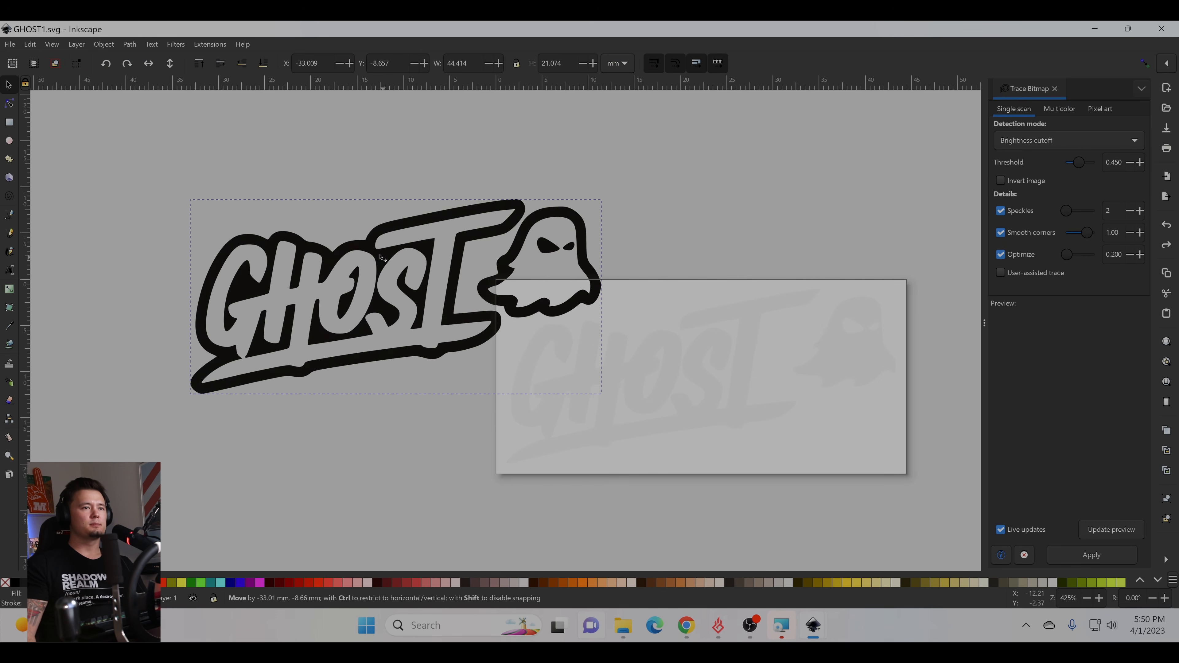
left_click_drag(626, 378, 221, 403)
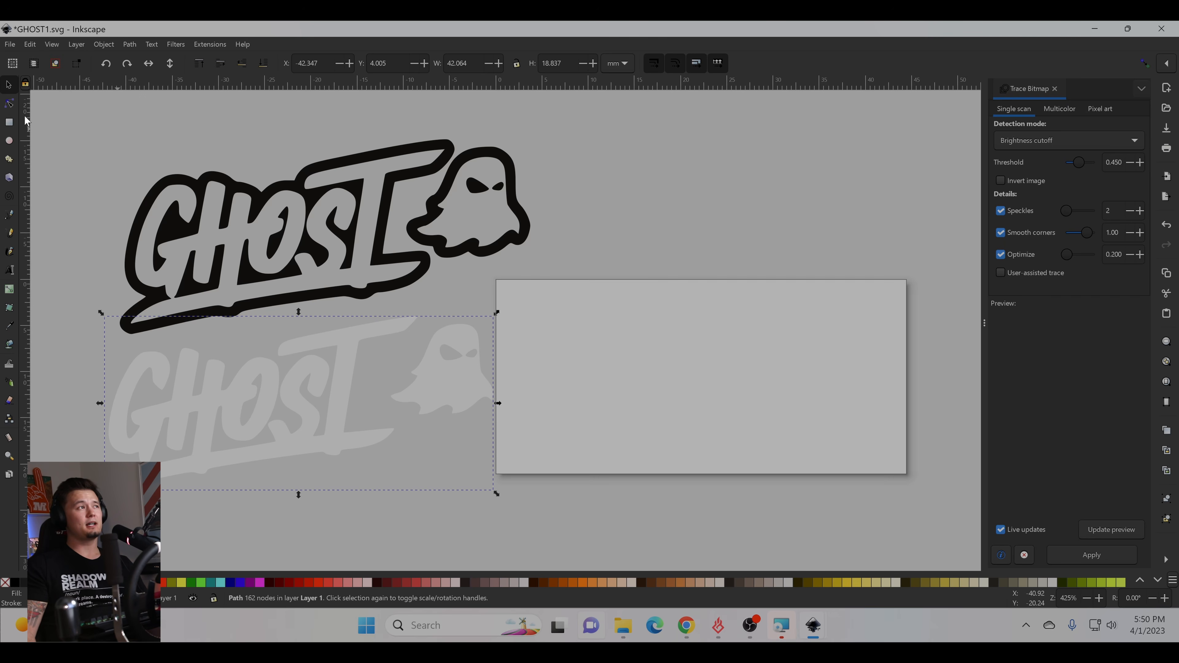
Compare the nodes of the black outline and the white fill, and delete the white fill path
left_click(10, 103)
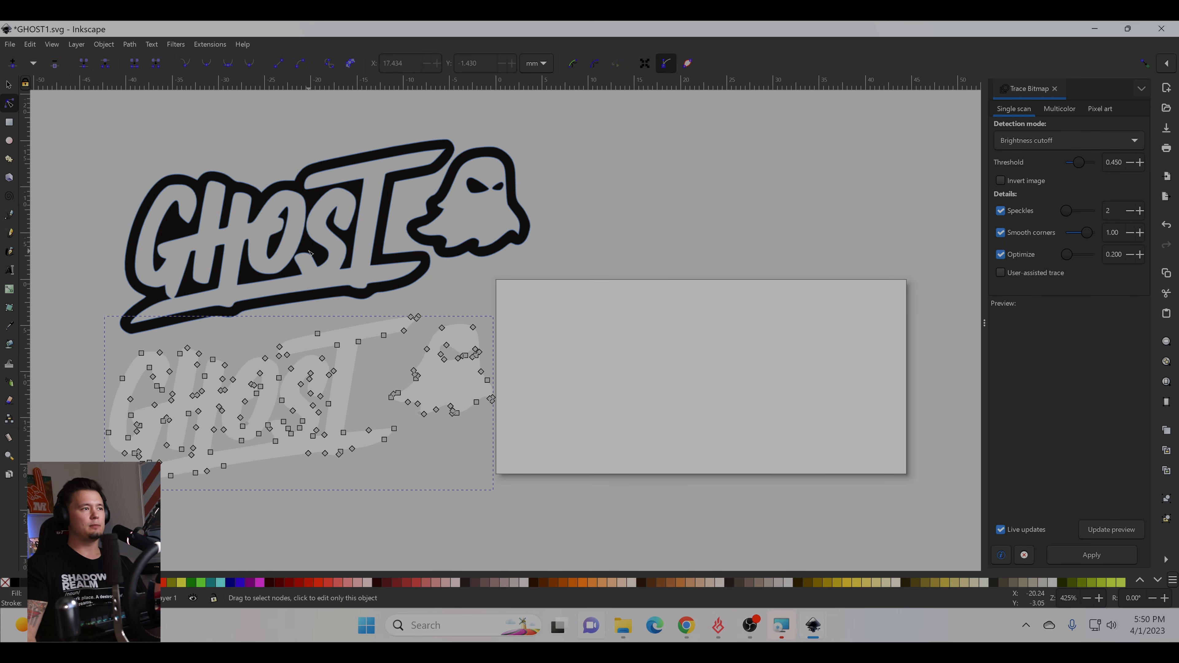
left_click(349, 301)
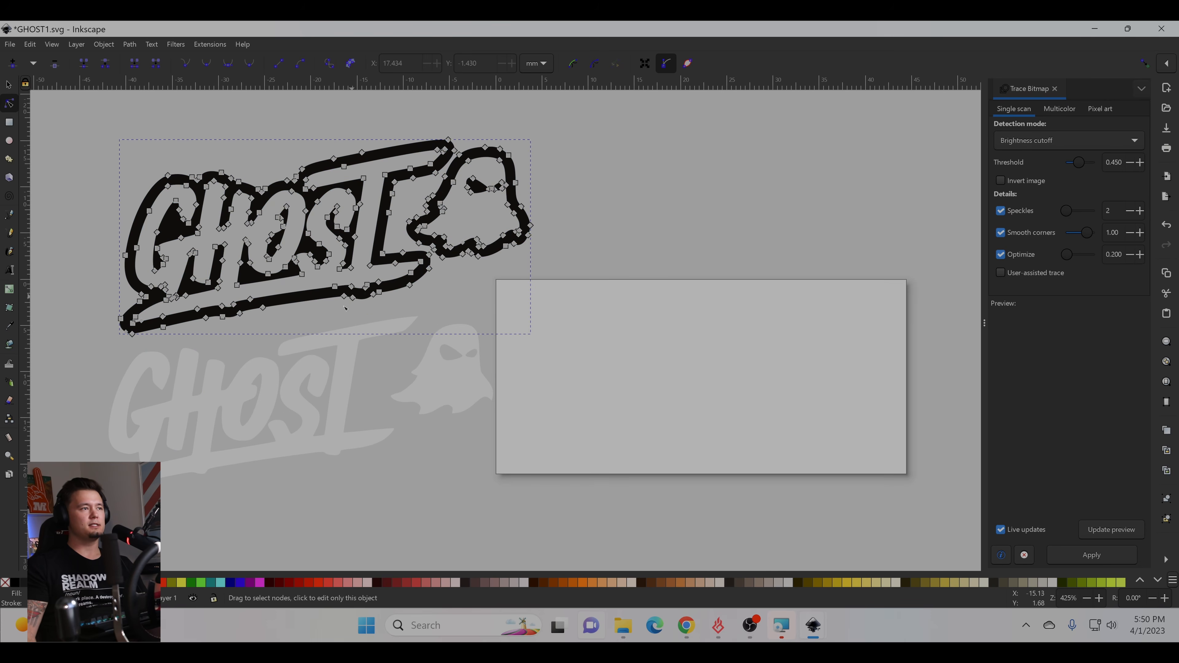
left_click(199, 327)
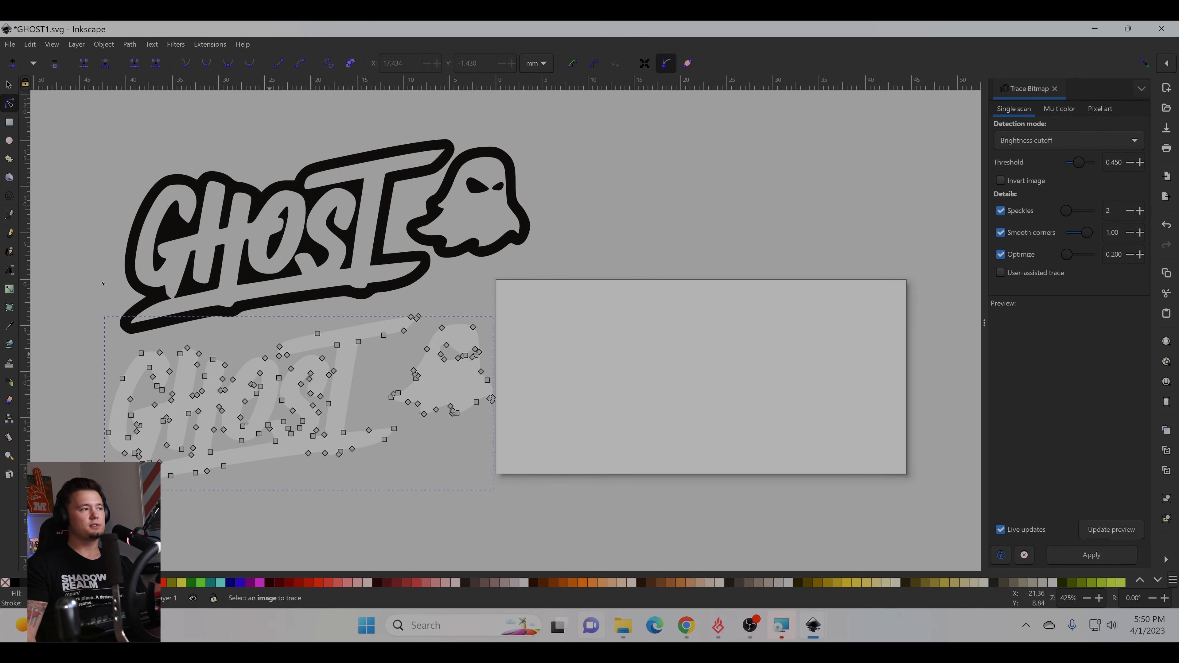
left_click(9, 86)
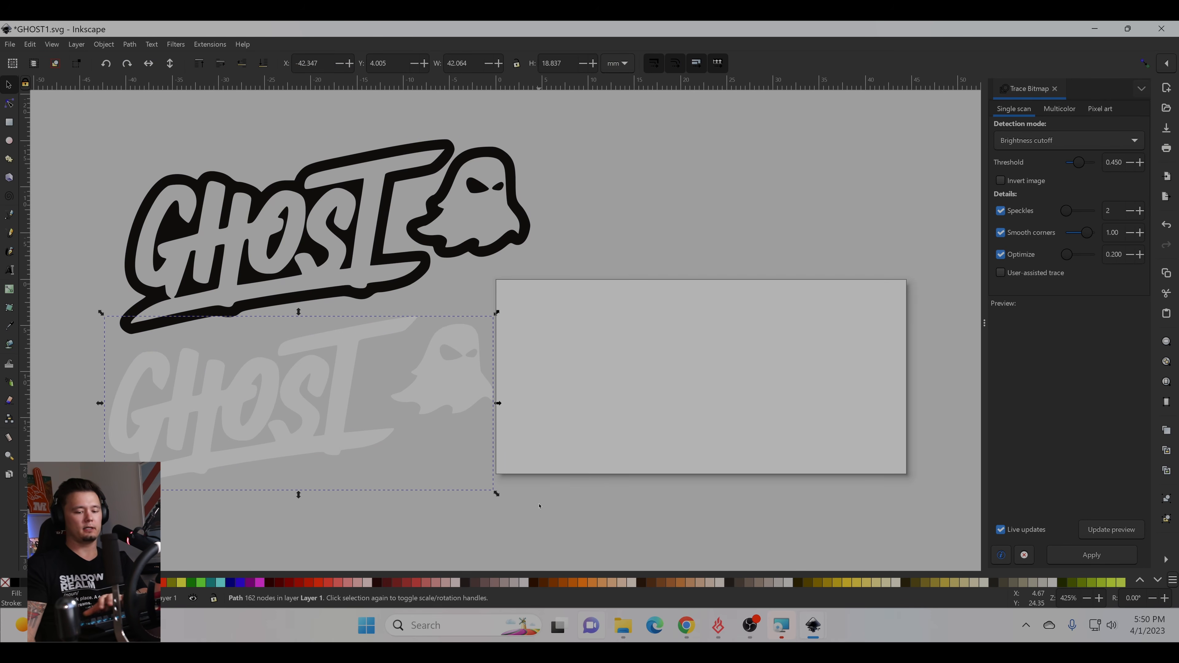
key("Delete")
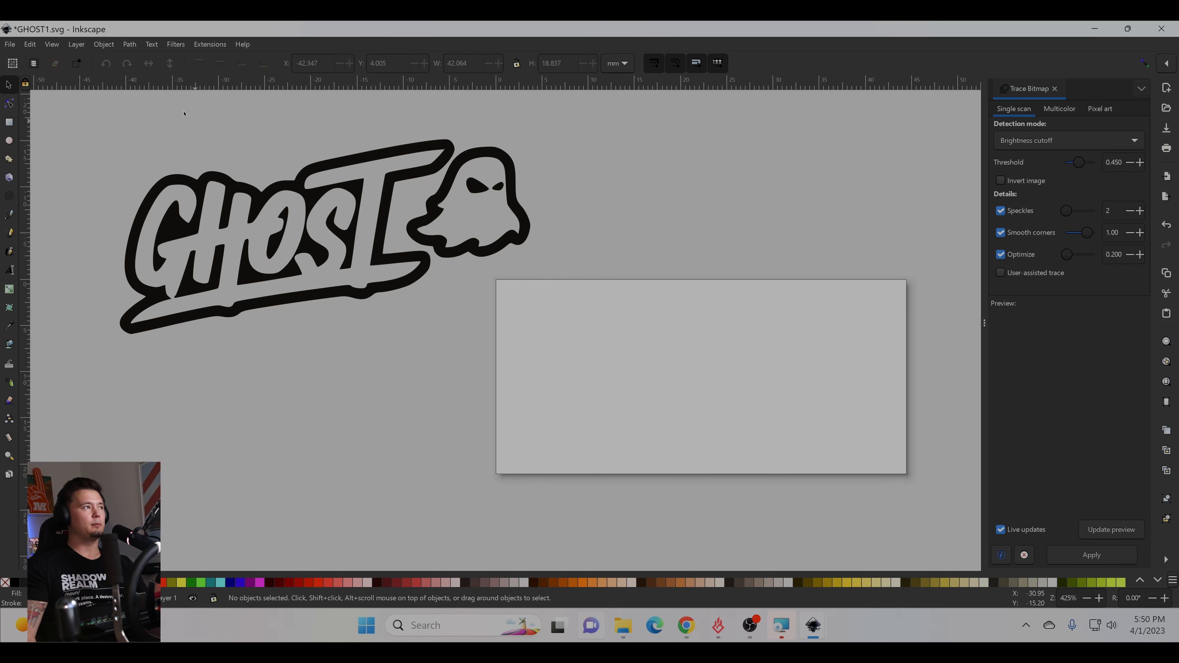
Resize the page to the remaining black outline, save the drawing as GHOST2, and check the file's size in the Desktop folder
key("shift+ctrl+r")
left_click(10, 44)
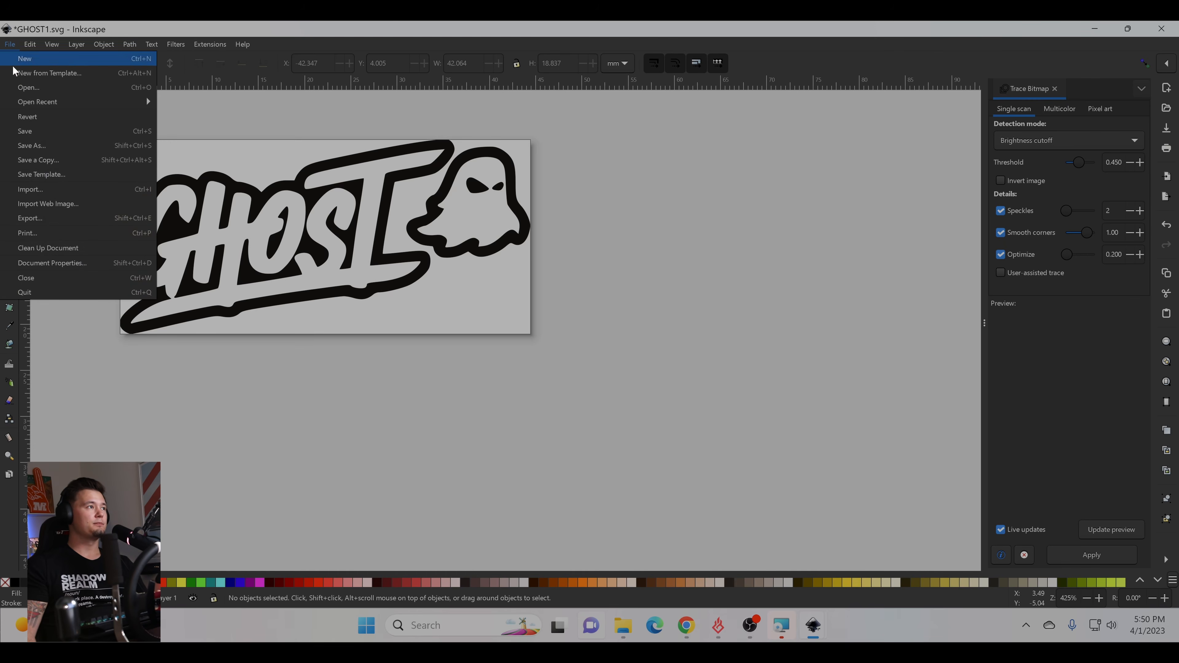
left_click(44, 146)
type("GHOST")
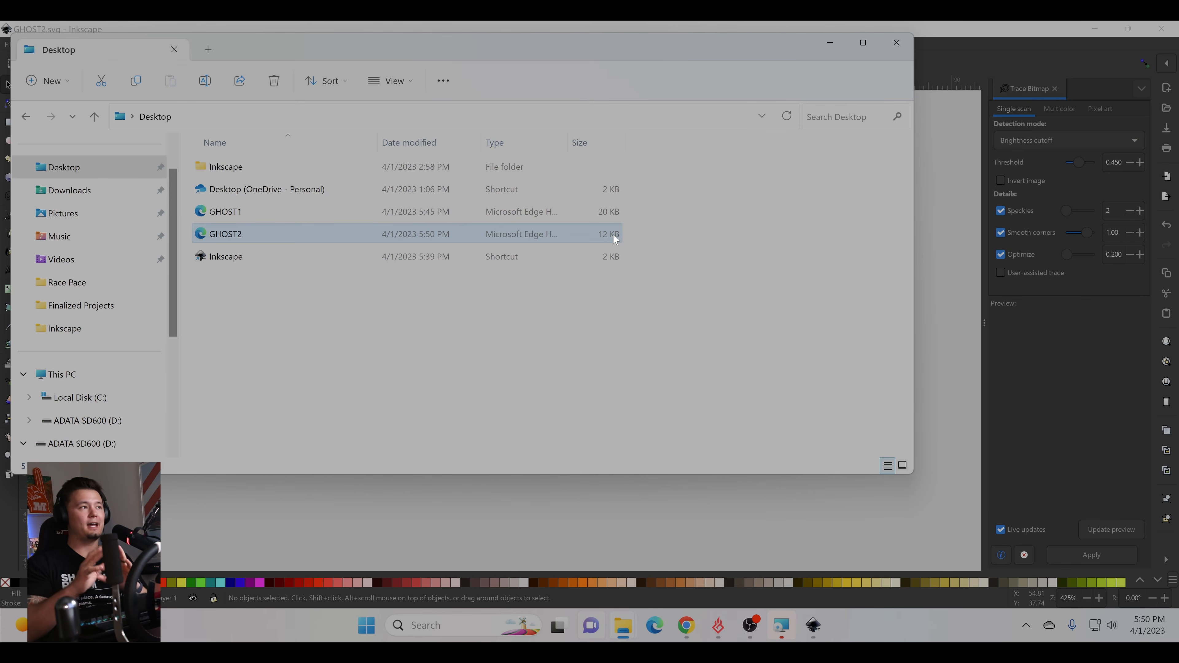
left_click(623, 625)
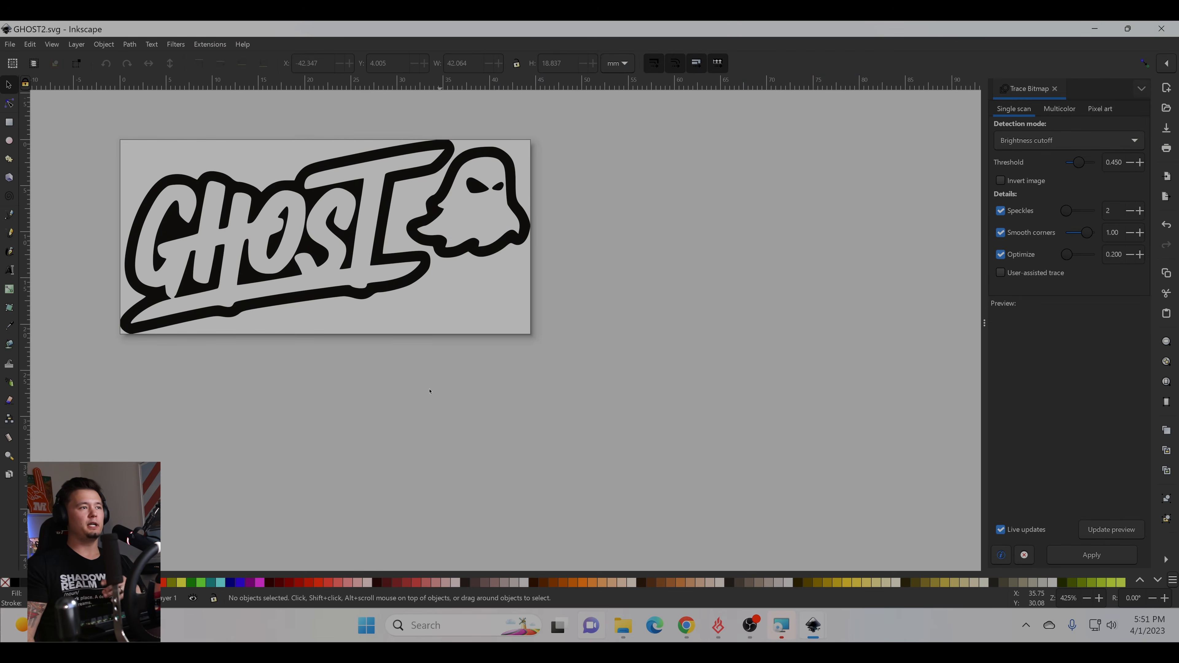
Move the black GHOST outline off the page into the empty canvas area below it
mouse_move(399, 298)
left_mouse_down()
mouse_move(620, 342)
mouse_move(717, 315)
left_mouse_up()
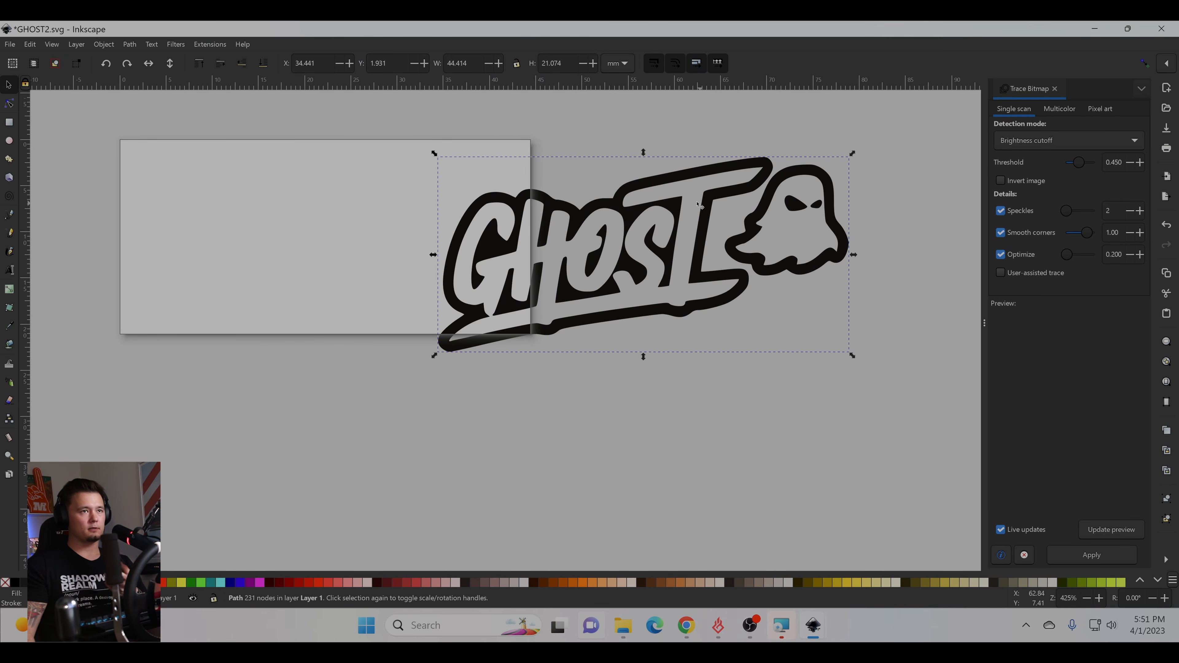
left_click_drag(682, 215, 394, 398)
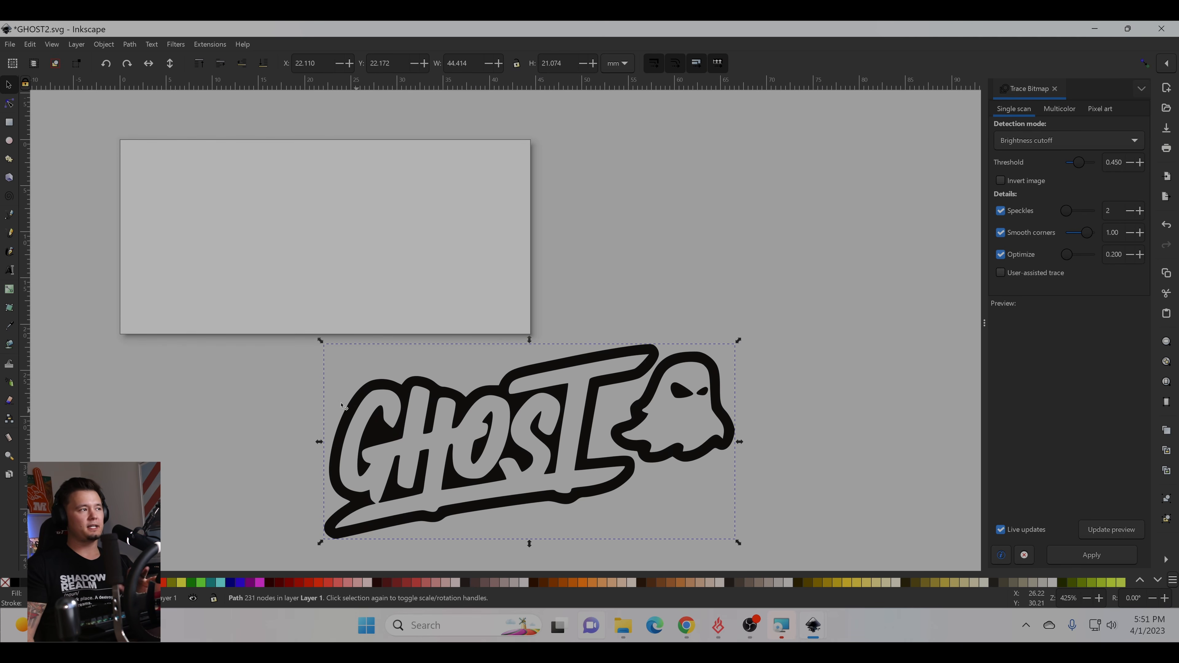
scroll(199, 394, "down", 2)
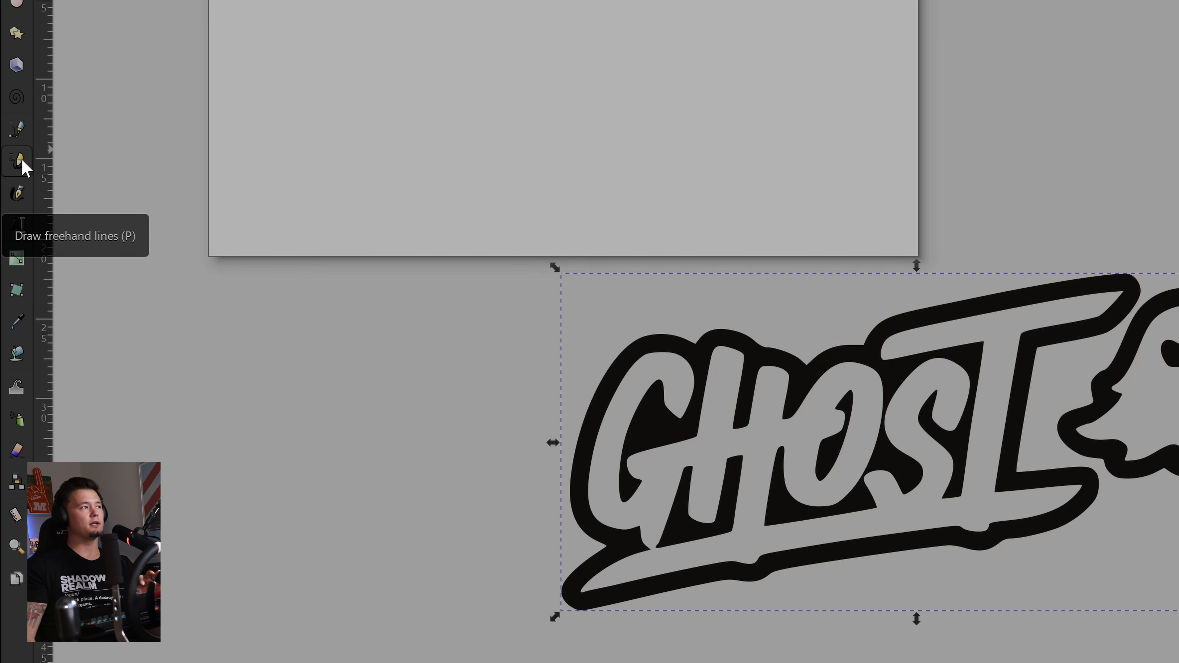
Draw a closed four-cornered path of straight segments around the GHOST lettering with the Bezier tool, leaving out most of the ghost figure
left_click(16, 129)
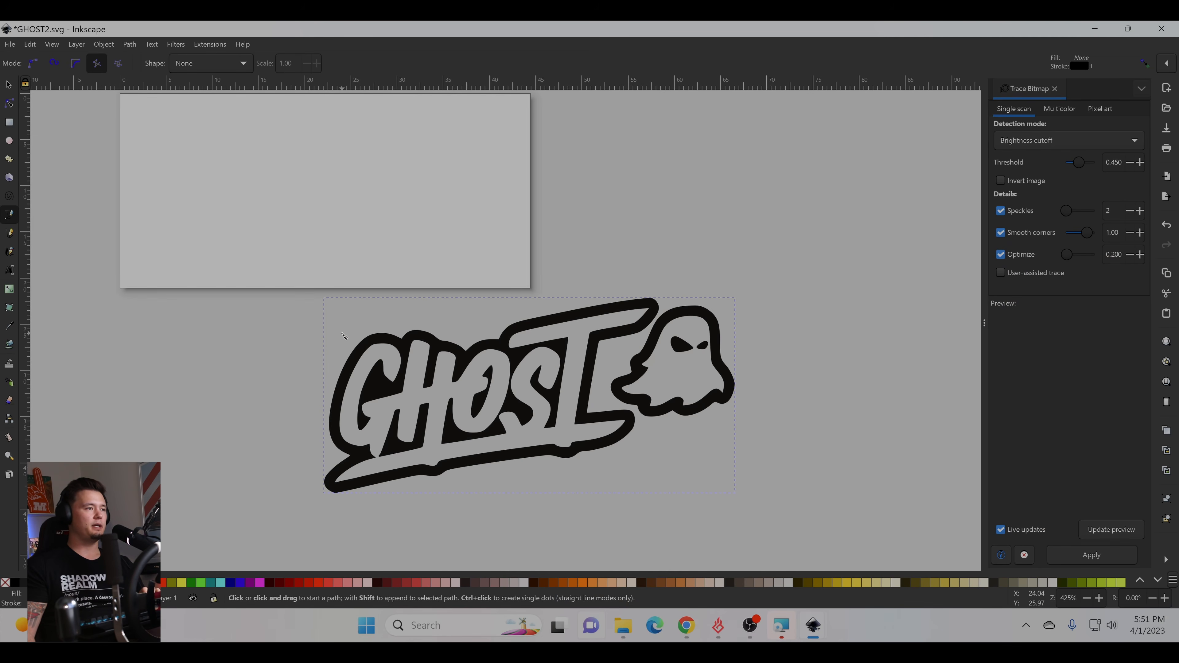
left_click(341, 324)
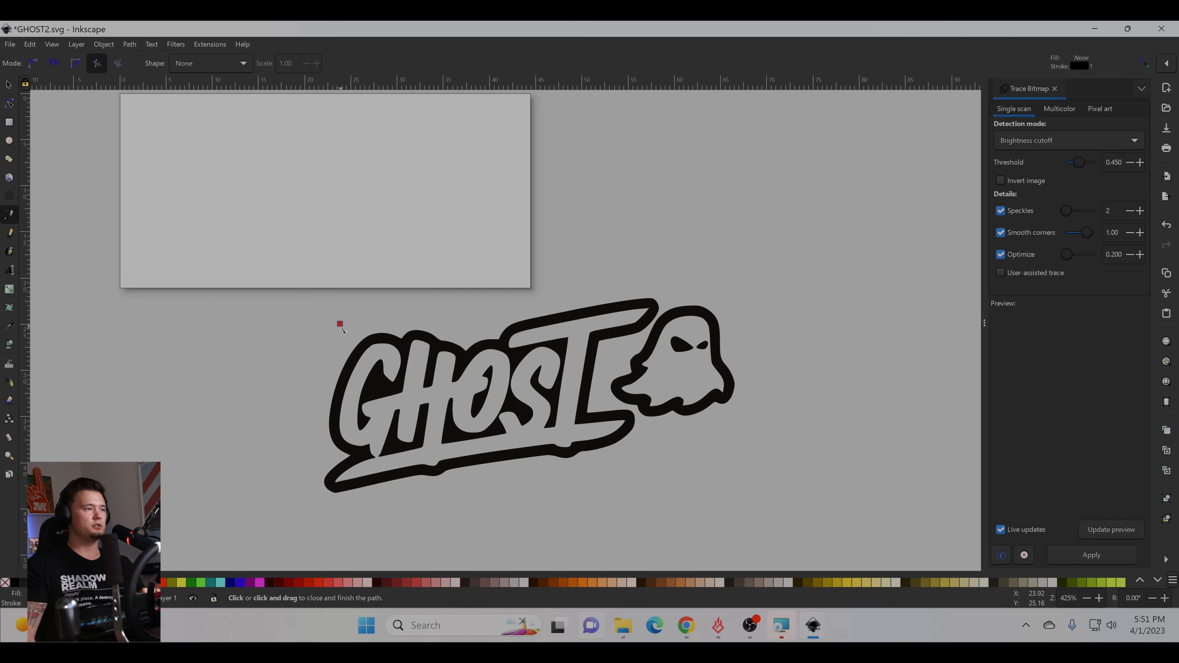
left_click(317, 494)
left_click(640, 449)
left_click(660, 287)
left_click(340, 324)
Remove the new shape's stroke and give it a flat turquoise fill of 00fffc with 28% alpha
right_click(493, 307)
left_click(534, 414)
left_click(1037, 104)
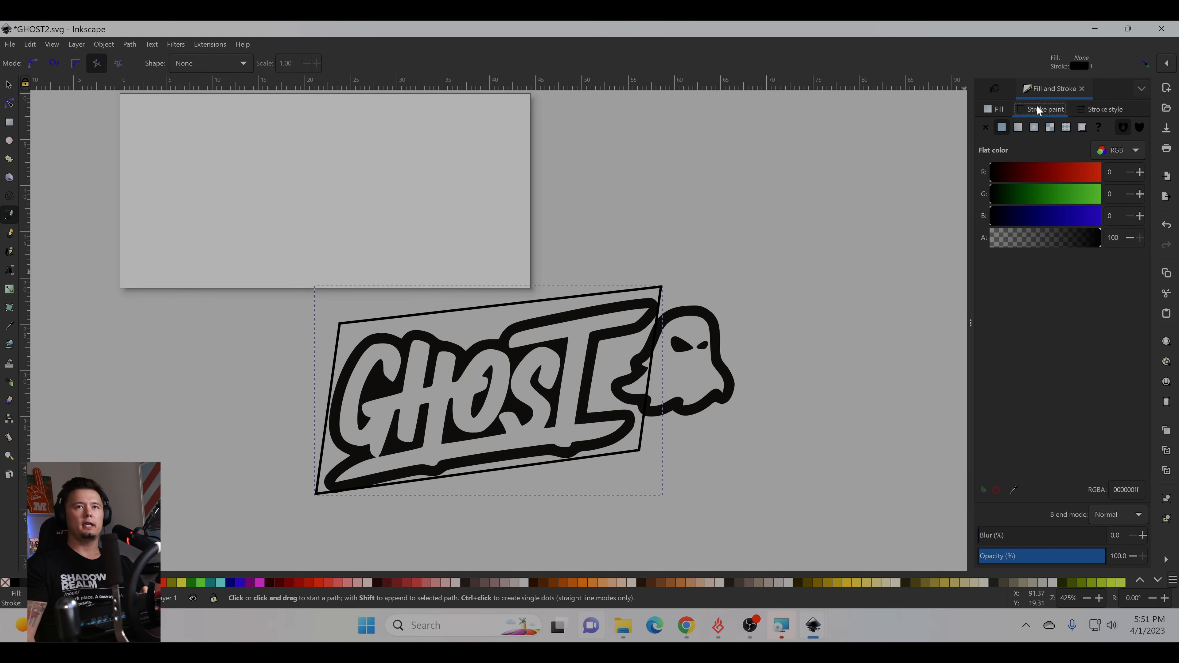
left_click(985, 128)
left_click(993, 111)
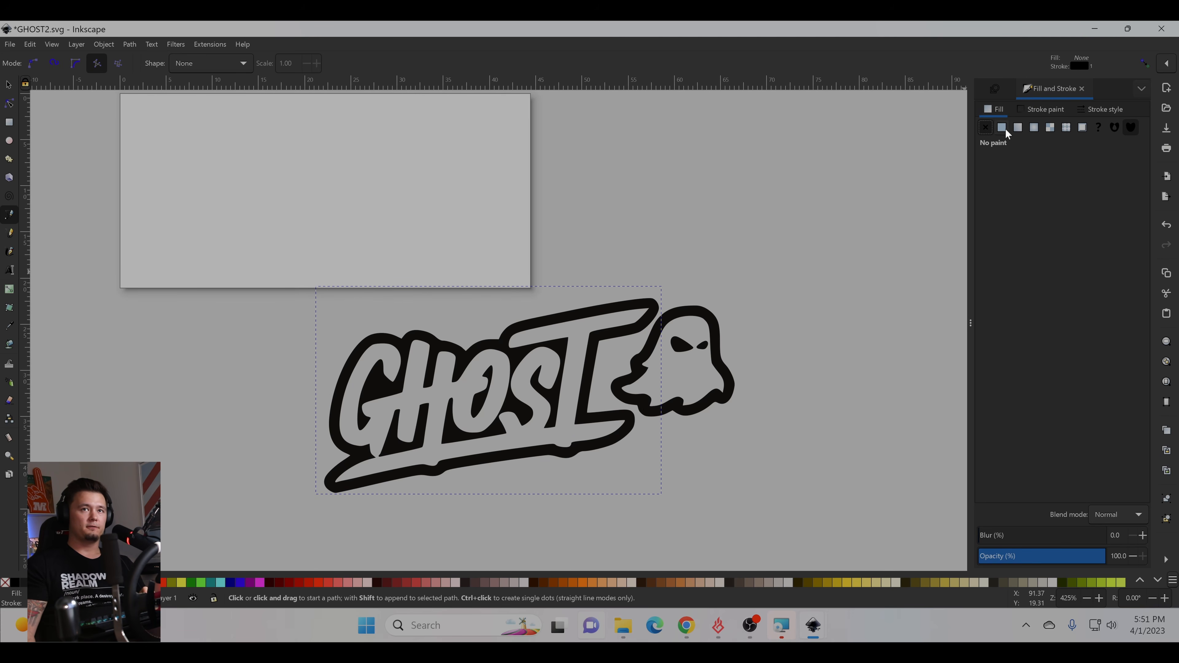
left_click(1005, 130)
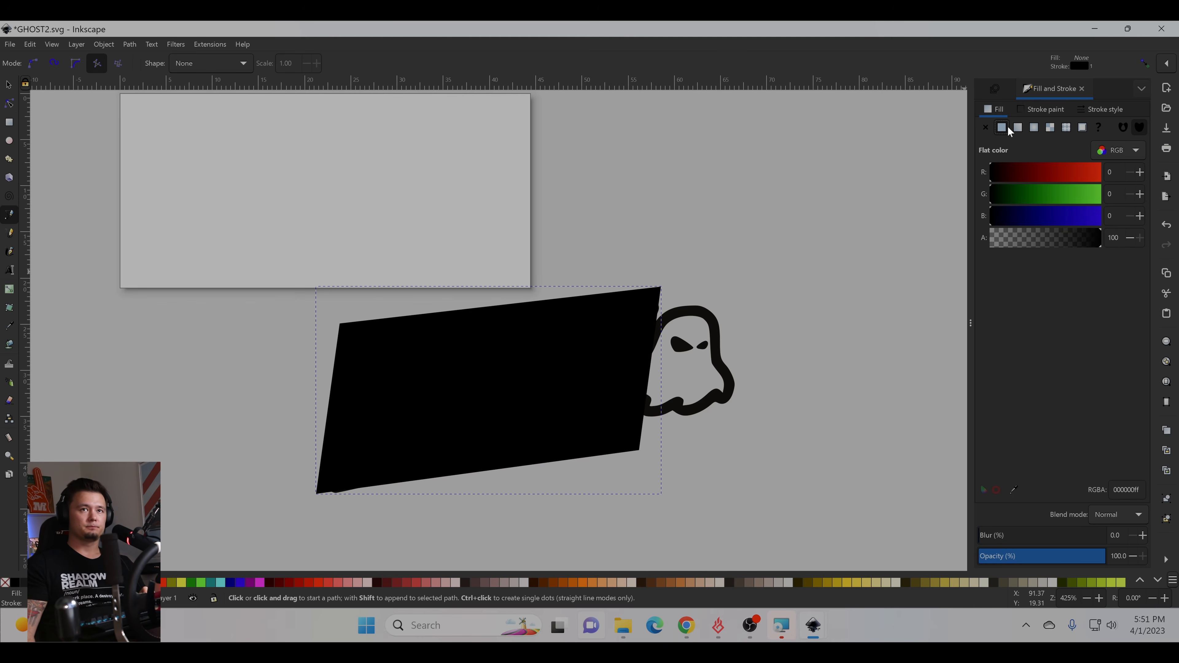
left_click(1078, 217)
left_click_drag(1096, 199, 1121, 201)
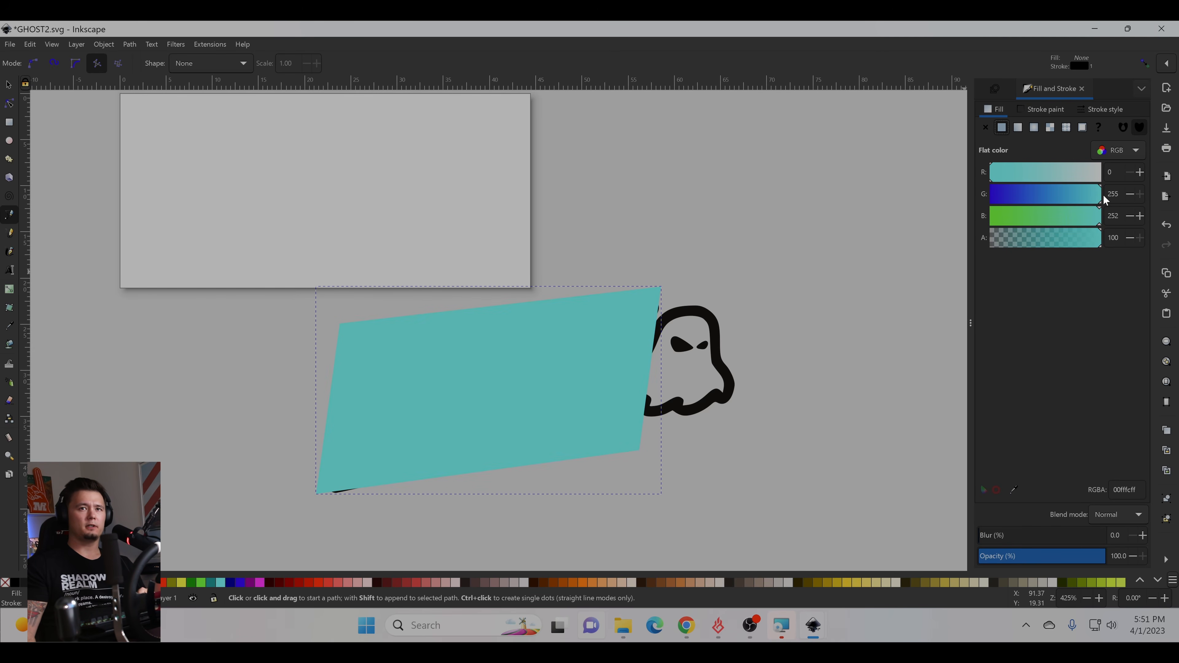
left_click_drag(1087, 238, 1021, 243)
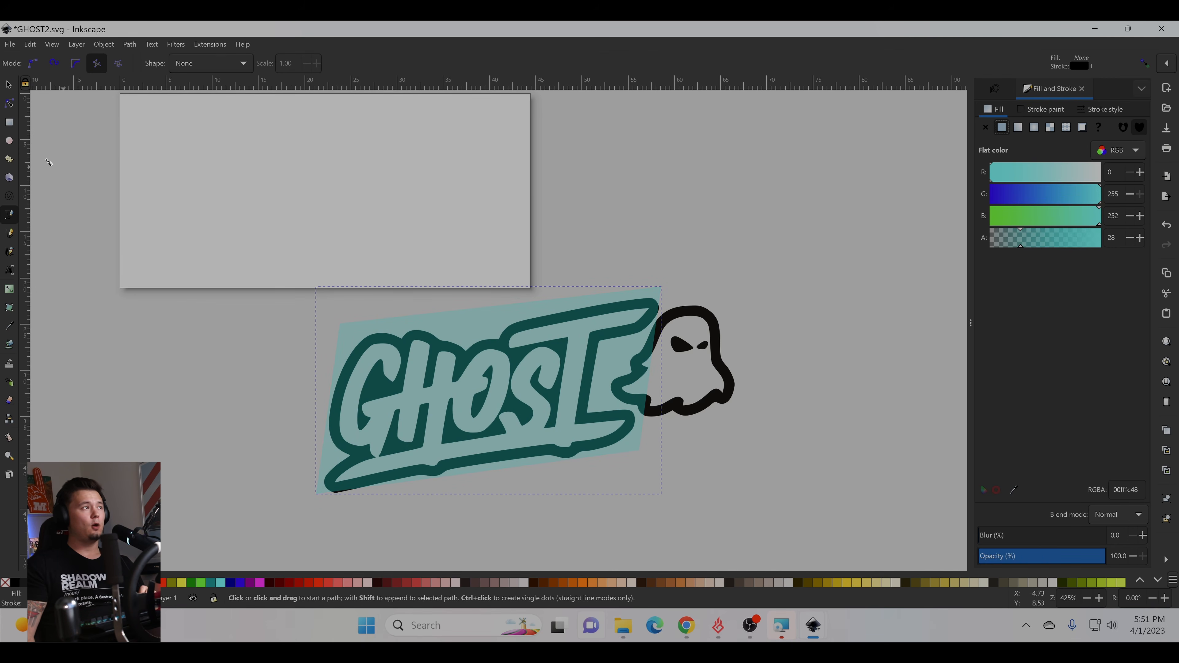
Fit the shape's left side inside the black outline by moving corner nodes, adding a node at the notch below the G, and curving the edges
left_click(13, 104)
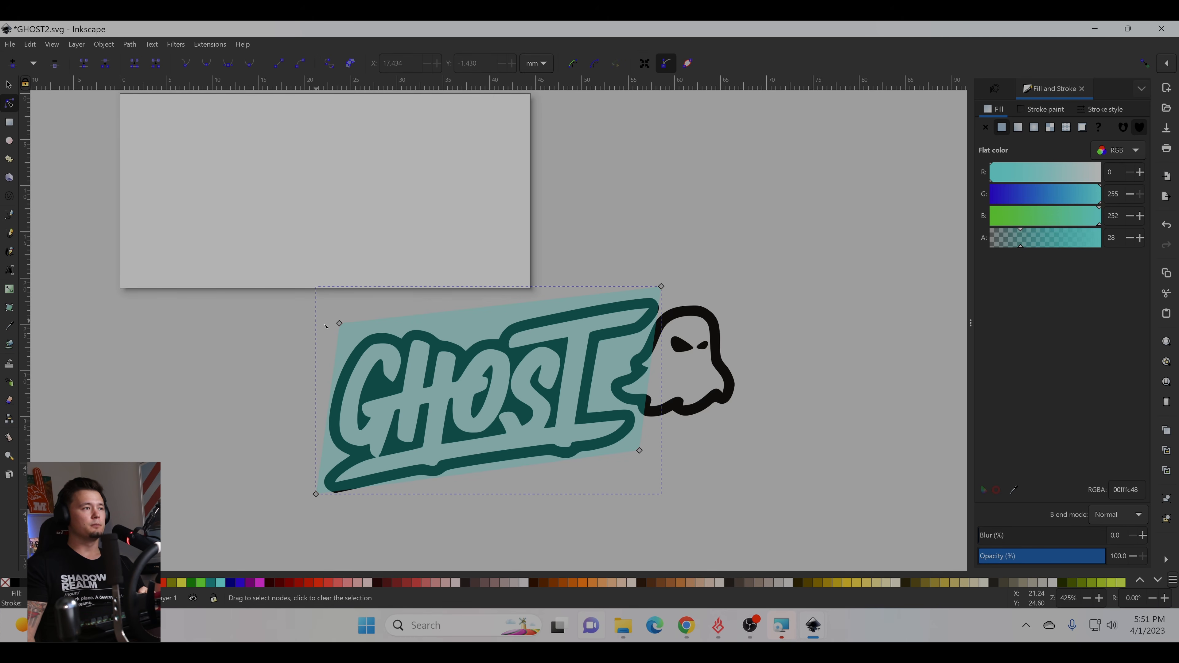
left_click_drag(344, 325, 353, 342)
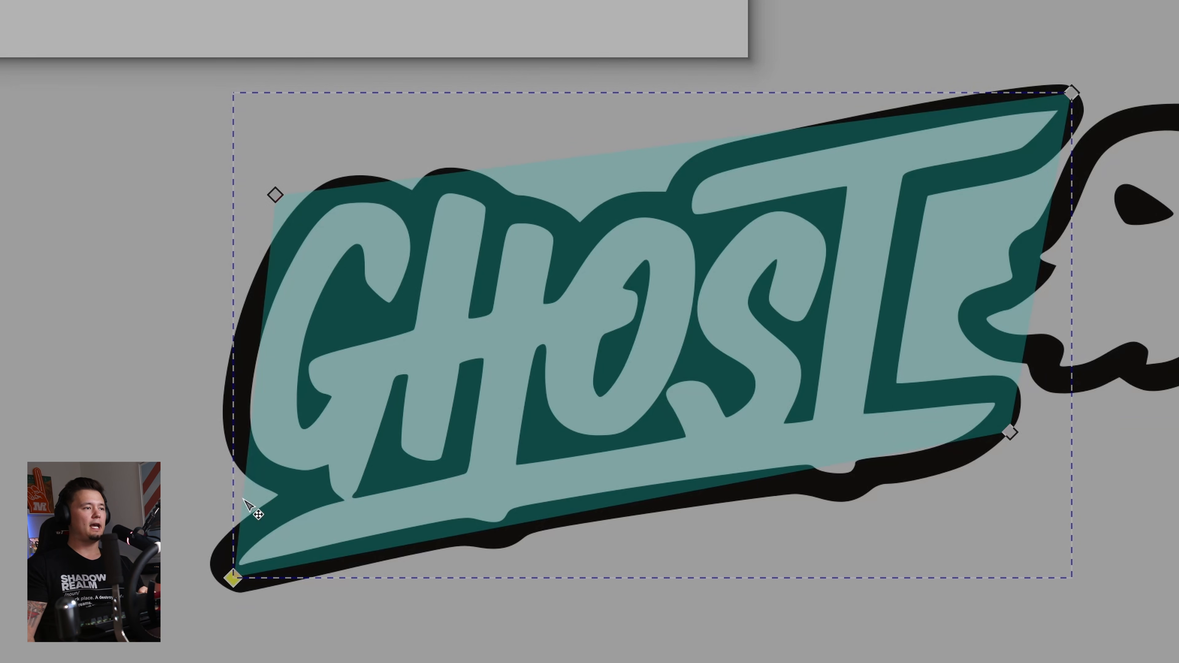
double_click(241, 497)
left_click_drag(241, 498, 285, 491)
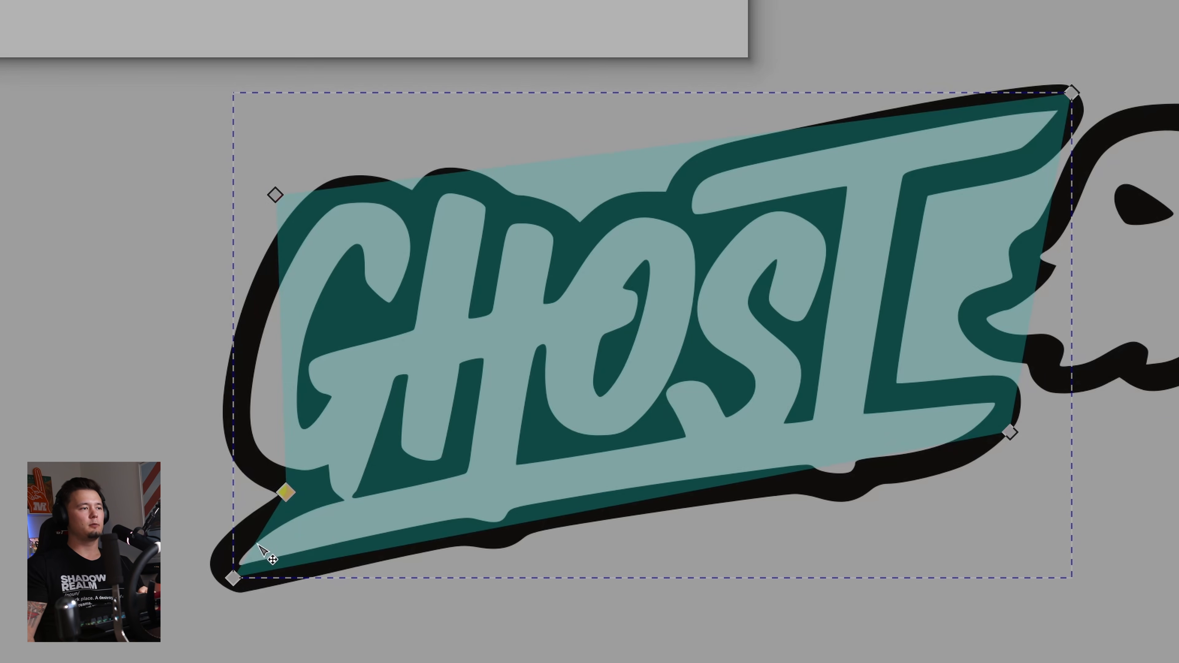
left_click_drag(252, 539, 238, 545)
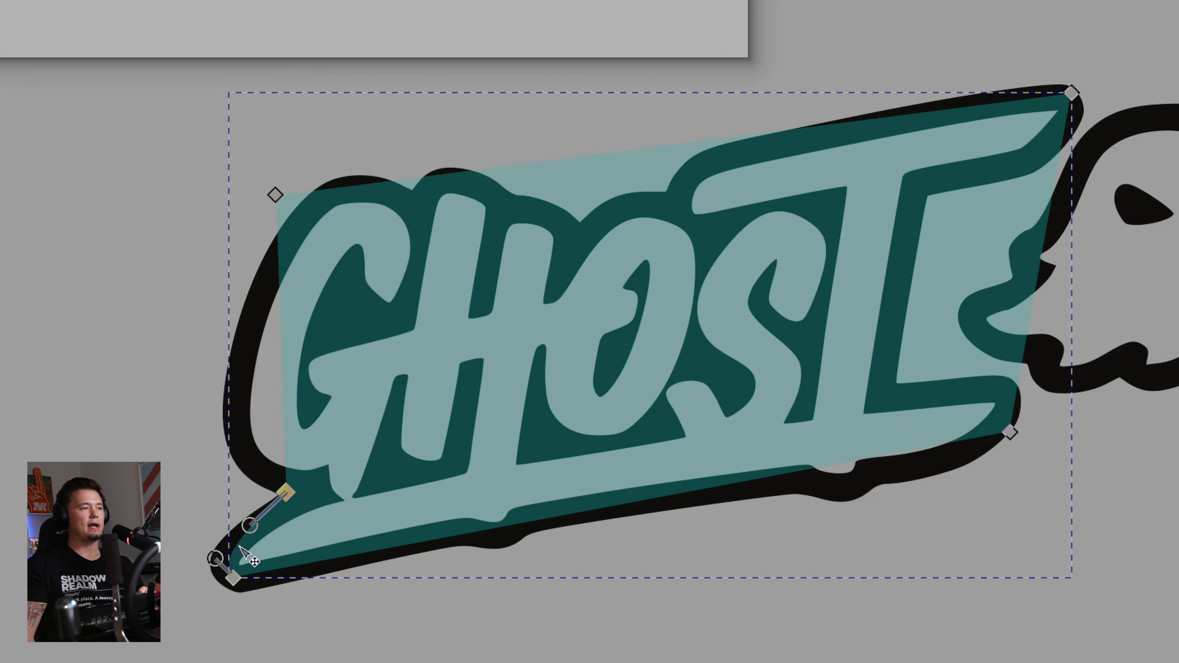
left_click_drag(286, 377, 241, 407)
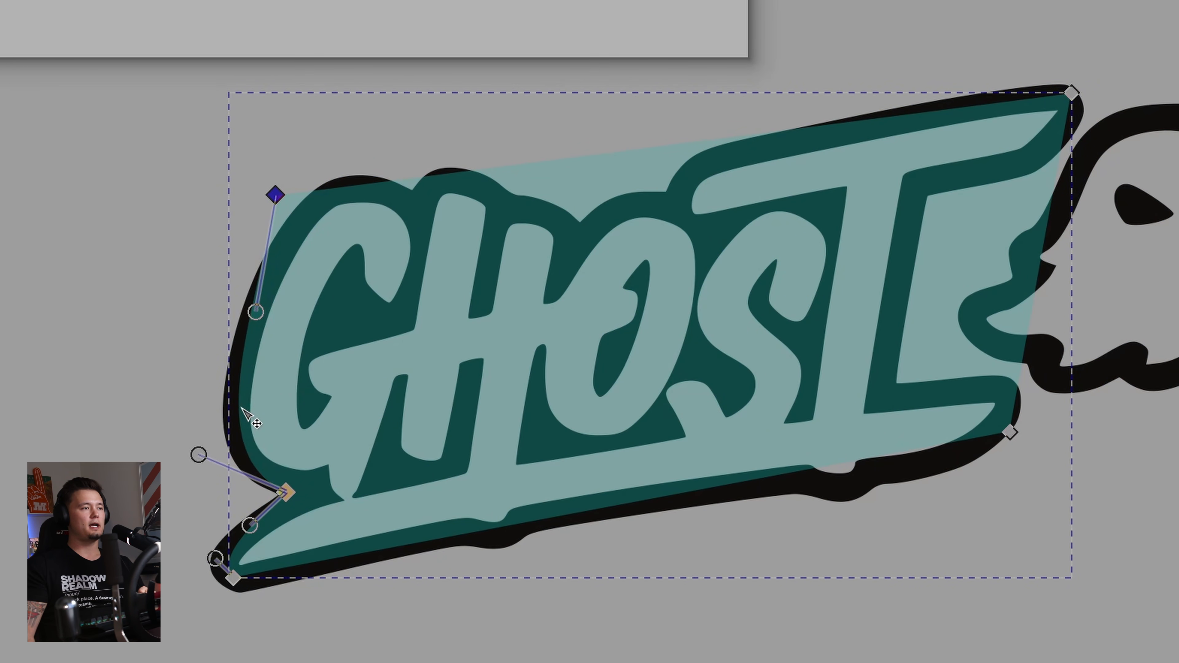
left_click_drag(276, 197, 311, 199)
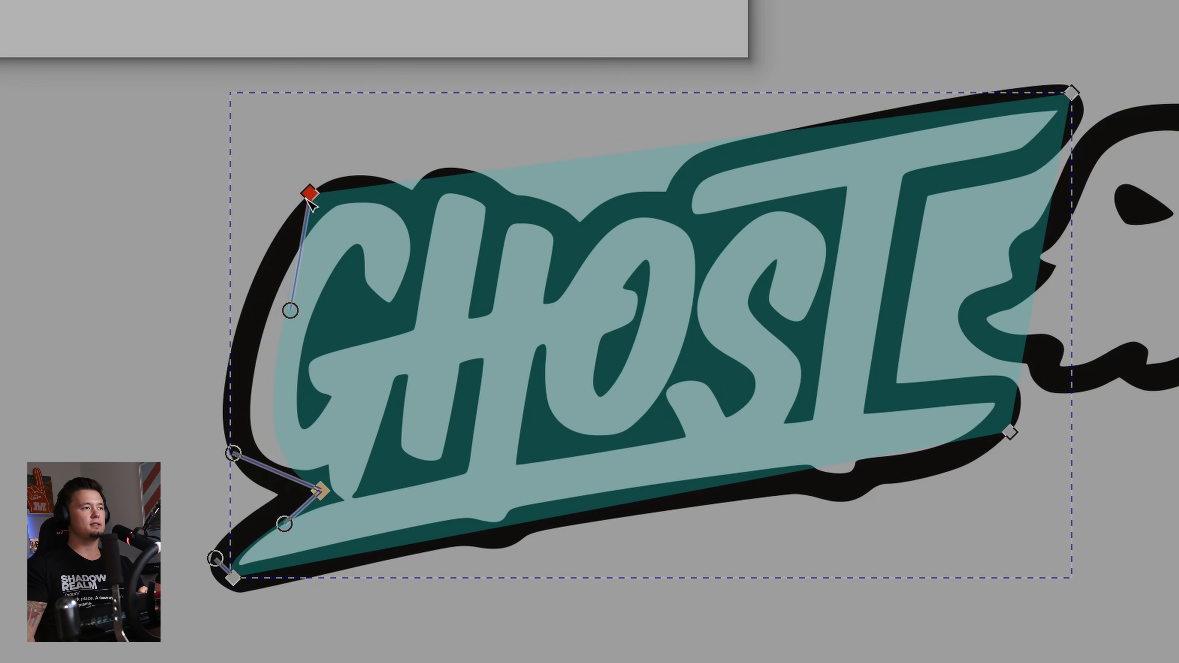
left_click_drag(271, 359, 242, 375)
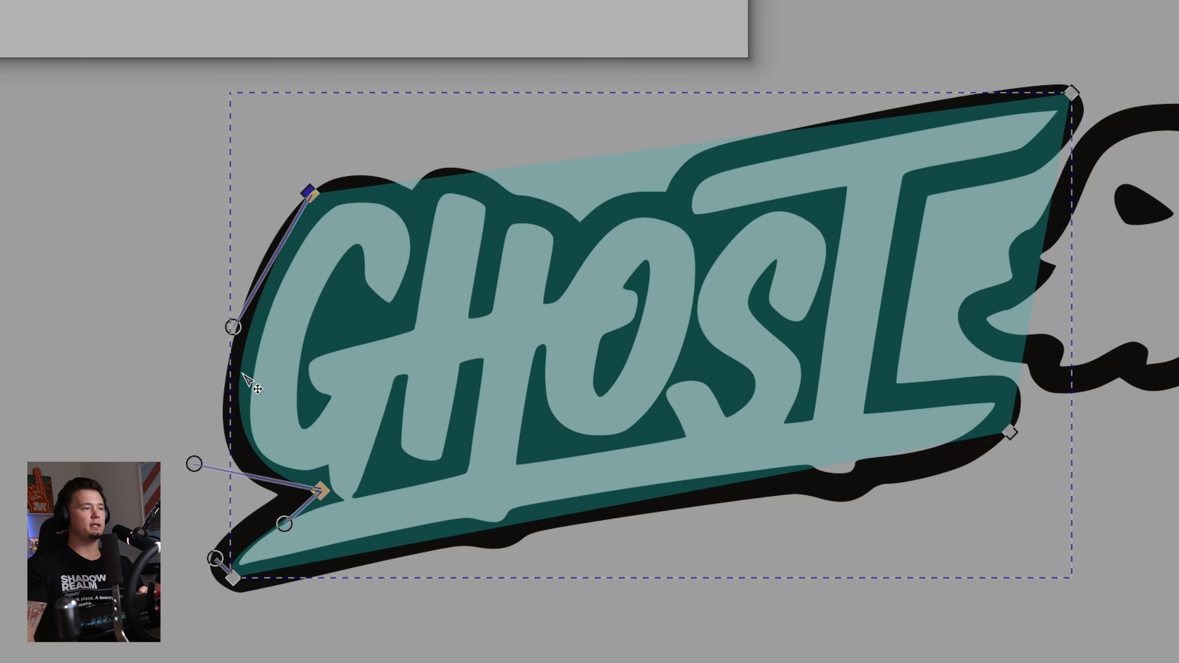
left_click_drag(256, 539, 254, 532)
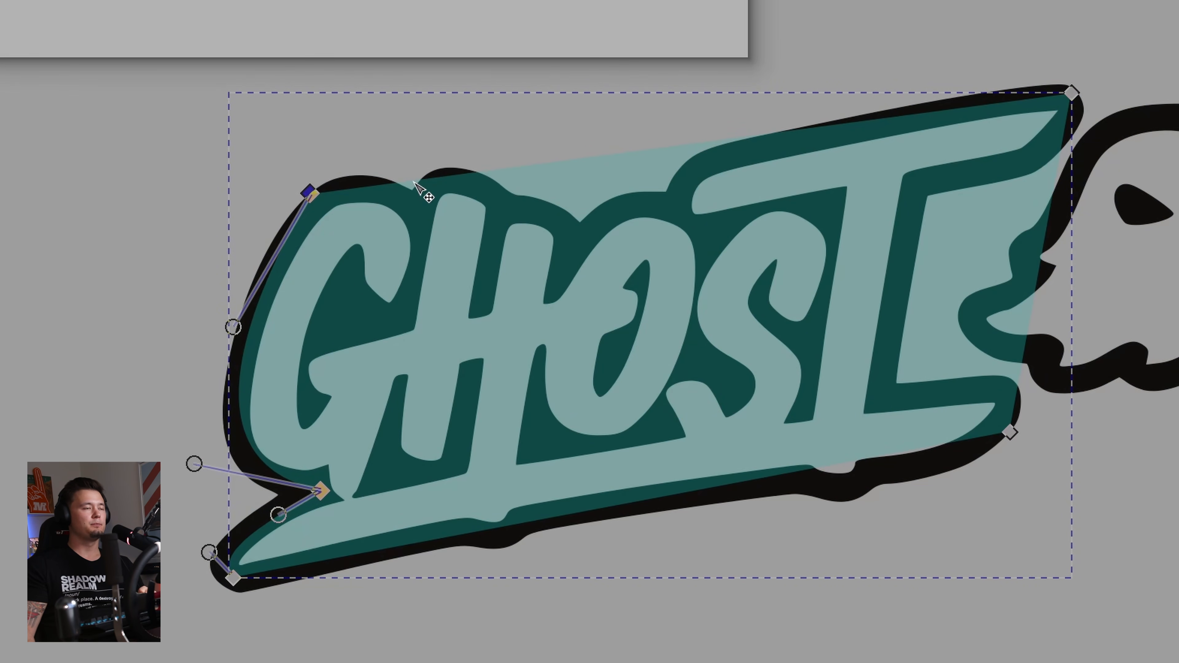
Add nodes along the shape's upper edge and bend it to follow the outline above the letters from G to T
left_click_drag(429, 185, 431, 194)
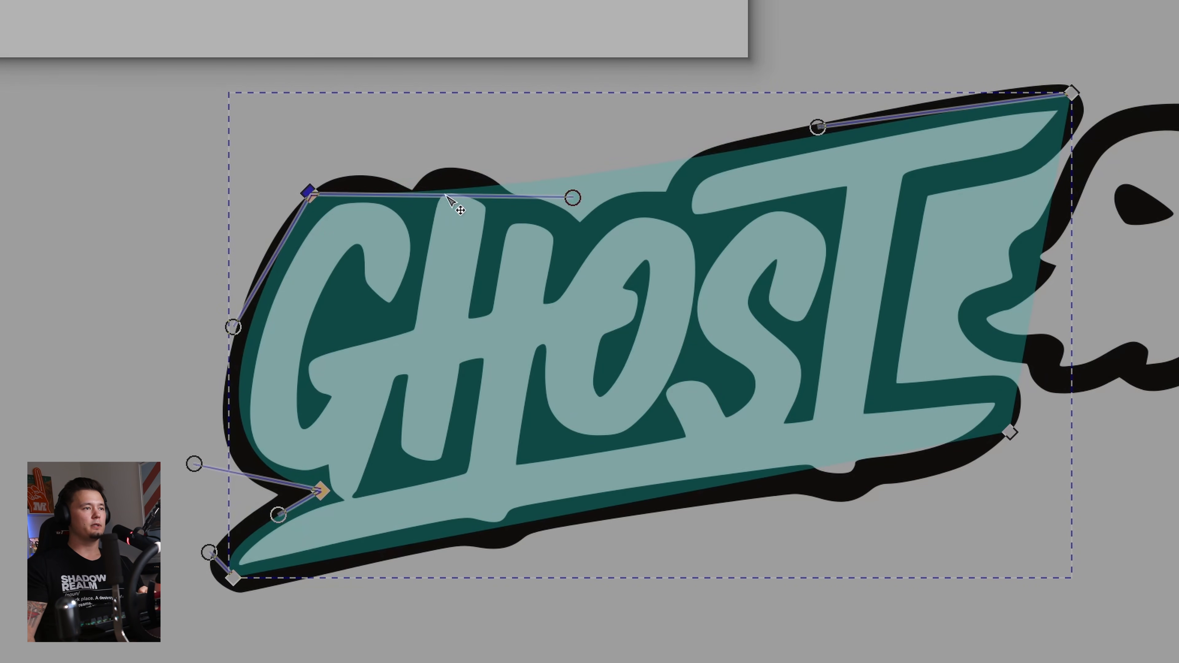
double_click(496, 186)
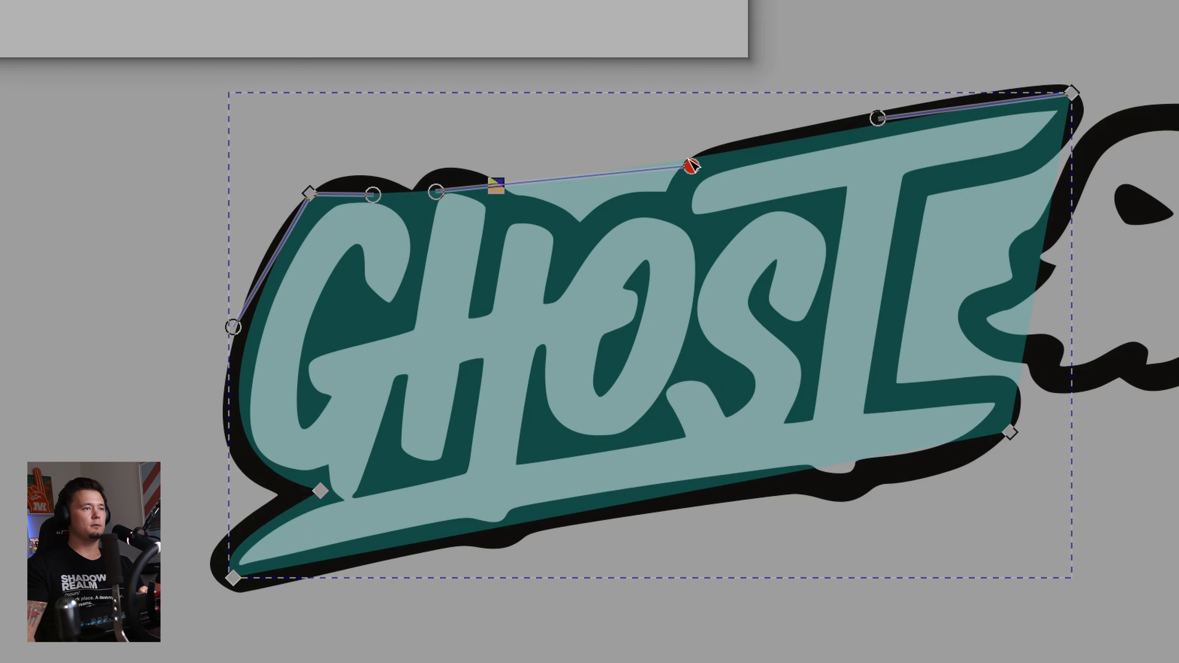
double_click(588, 175)
left_click_drag(590, 176, 672, 205)
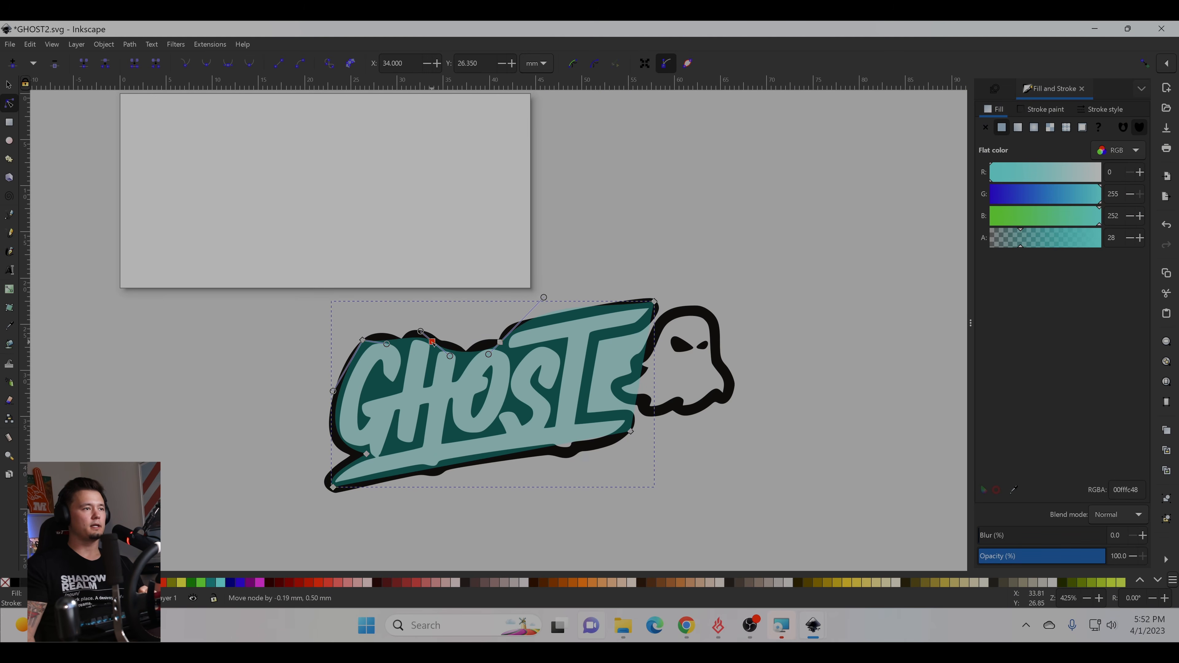
left_click_drag(433, 341, 433, 341)
Add nodes on the shape's right edge to follow the T, and curve the lower edge along the outline
left_click(648, 338)
left_click_drag(648, 338, 596, 342)
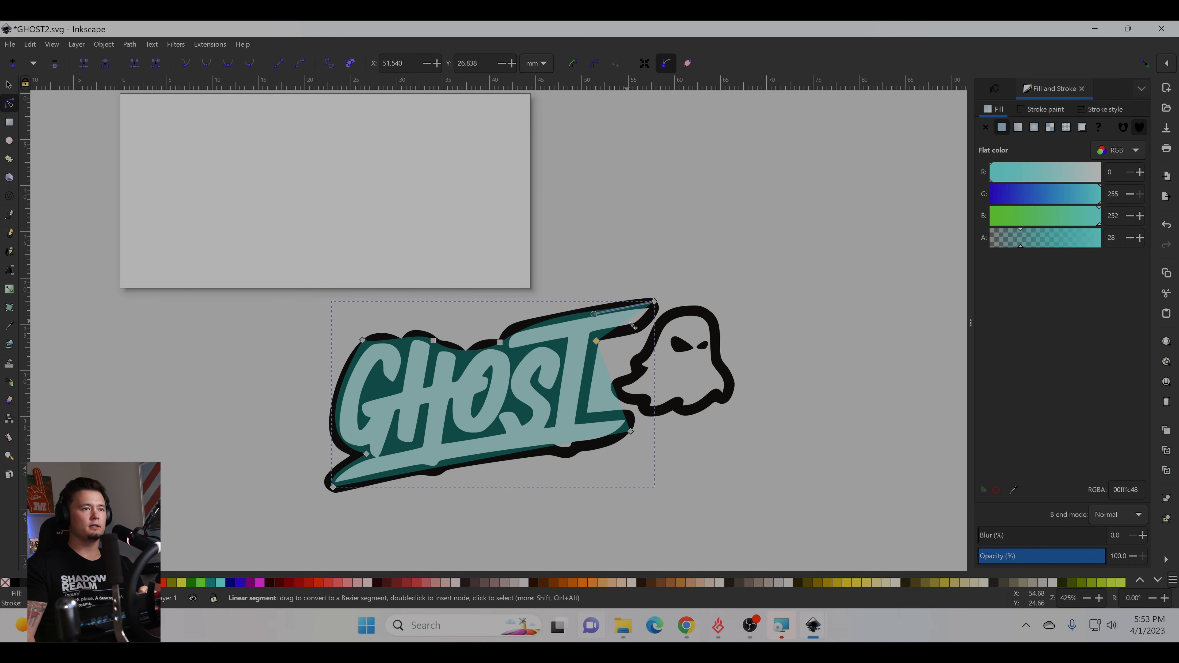
left_click(487, 480)
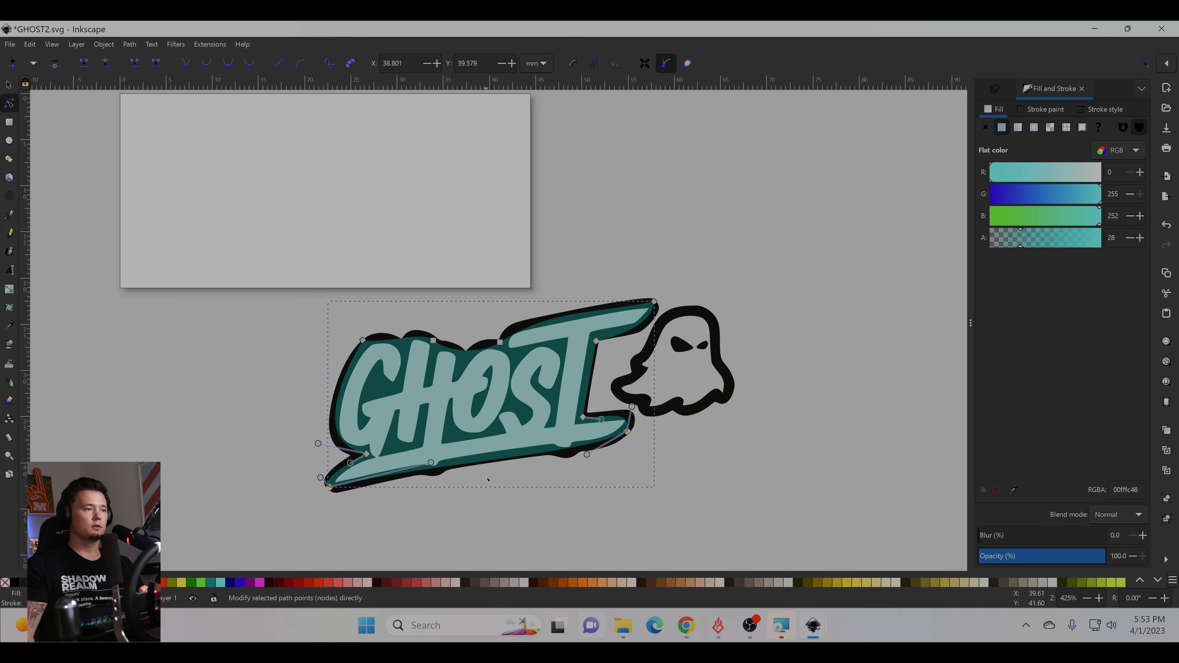
left_click(482, 500)
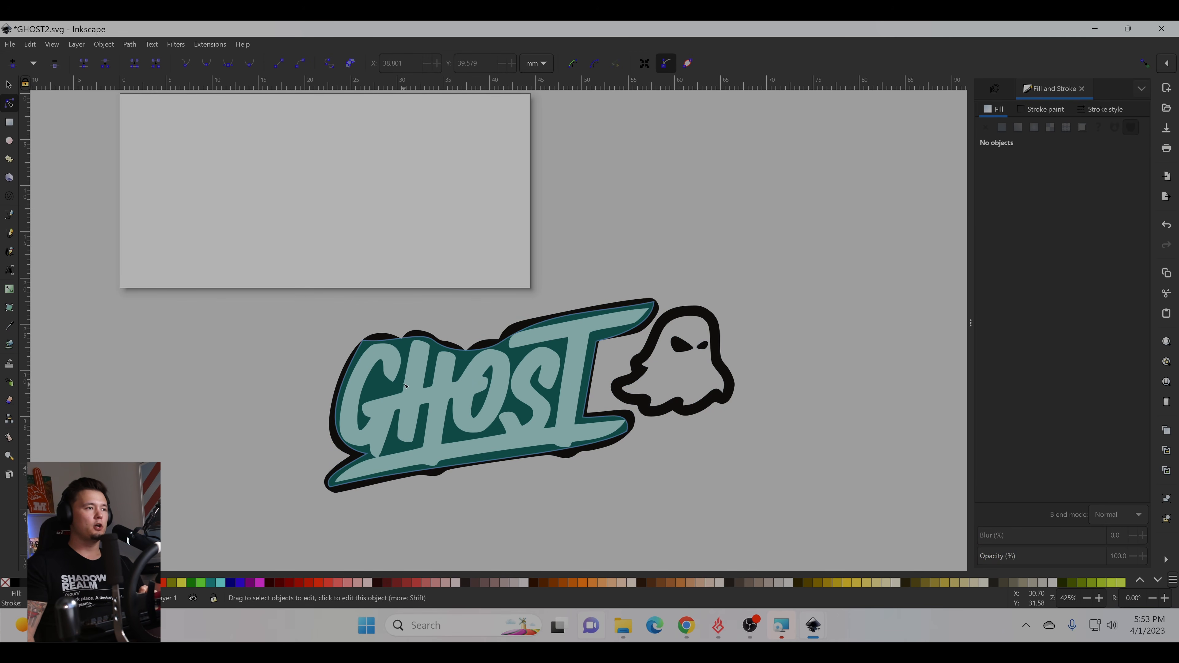
Refine the shape's upper edge at the notch between G and H so the fill stays within the black outline
scroll(404, 386, "up", 6, "ctrl")
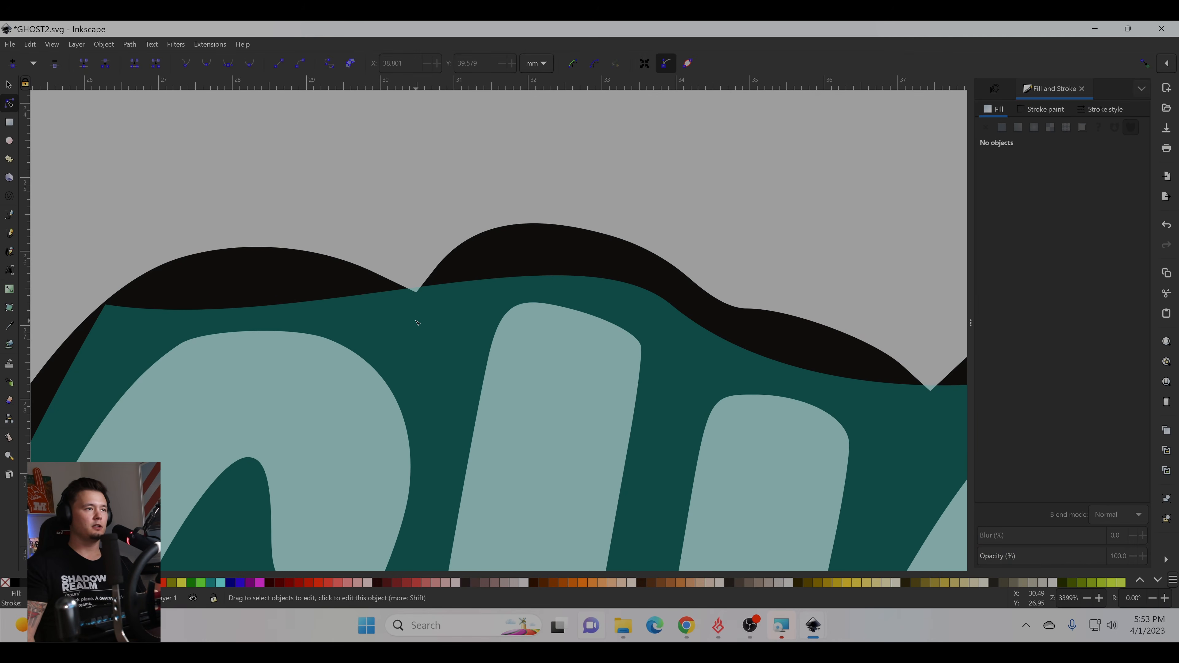
left_click(417, 323)
left_click_drag(412, 295, 413, 298)
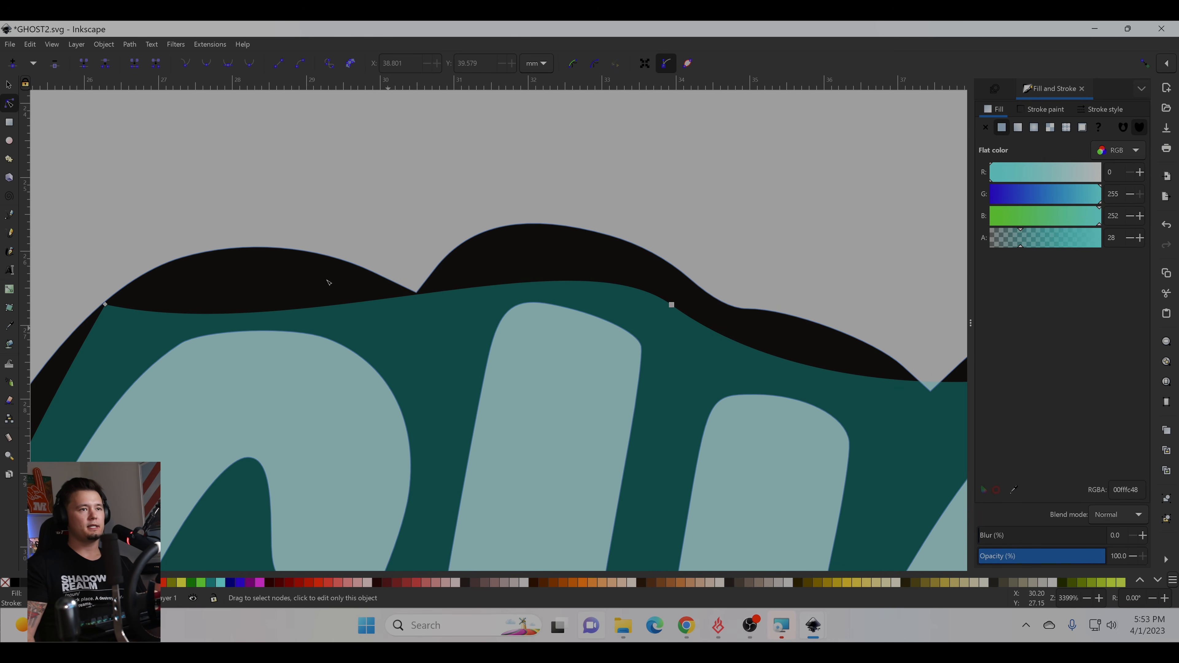
left_click(672, 305)
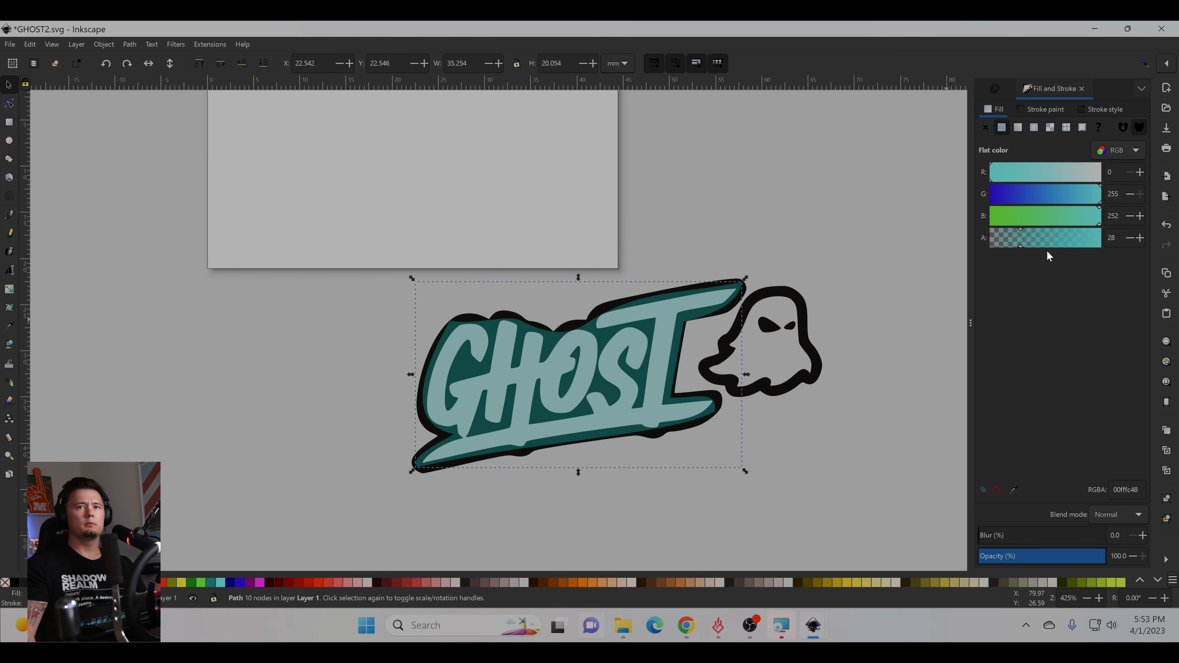
Set the lettering fill's alpha to 100 and lower it behind the black outline
left_click_drag(1026, 251, 1102, 250)
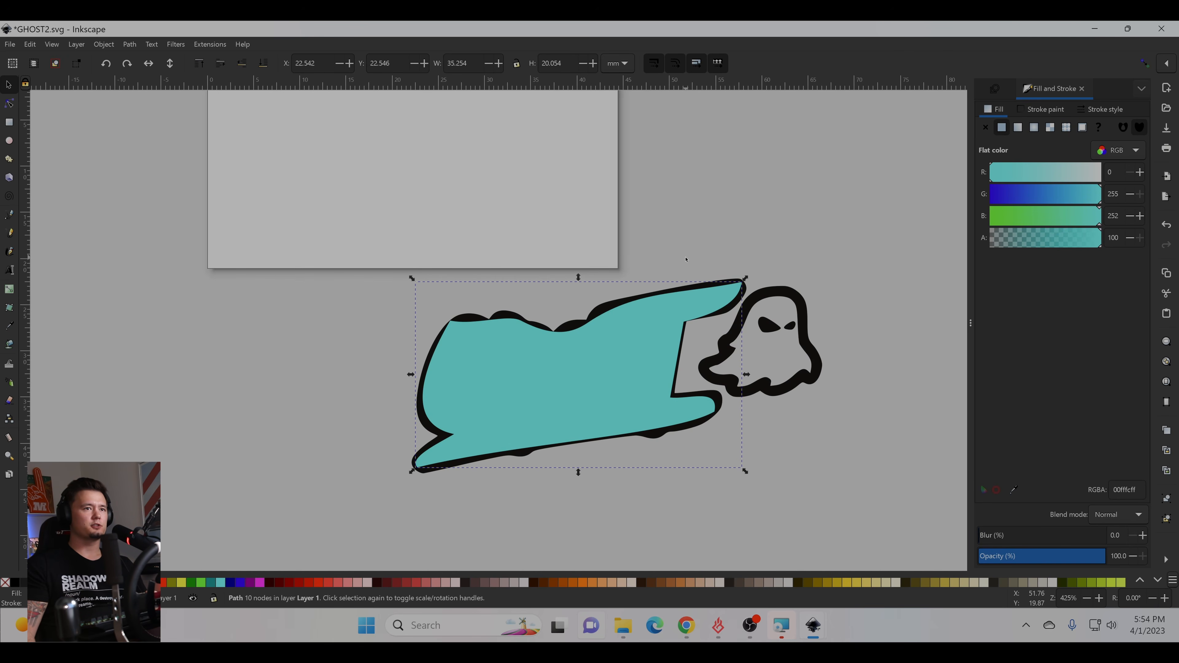
left_click(104, 44)
left_click(144, 306)
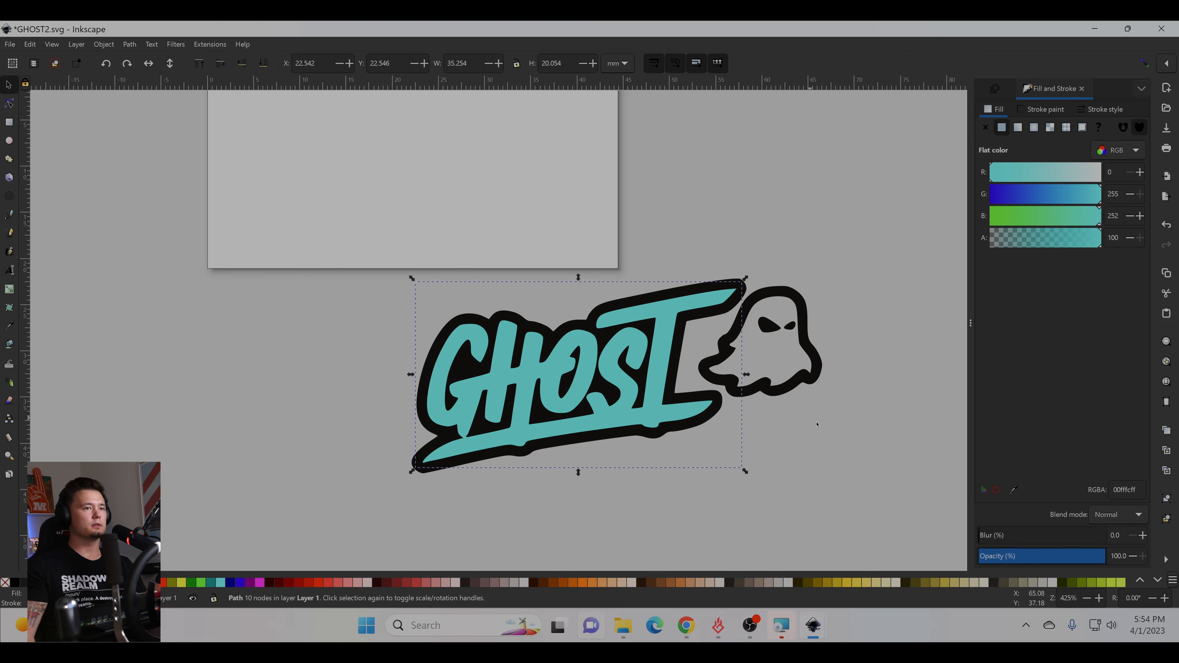
left_click(880, 470)
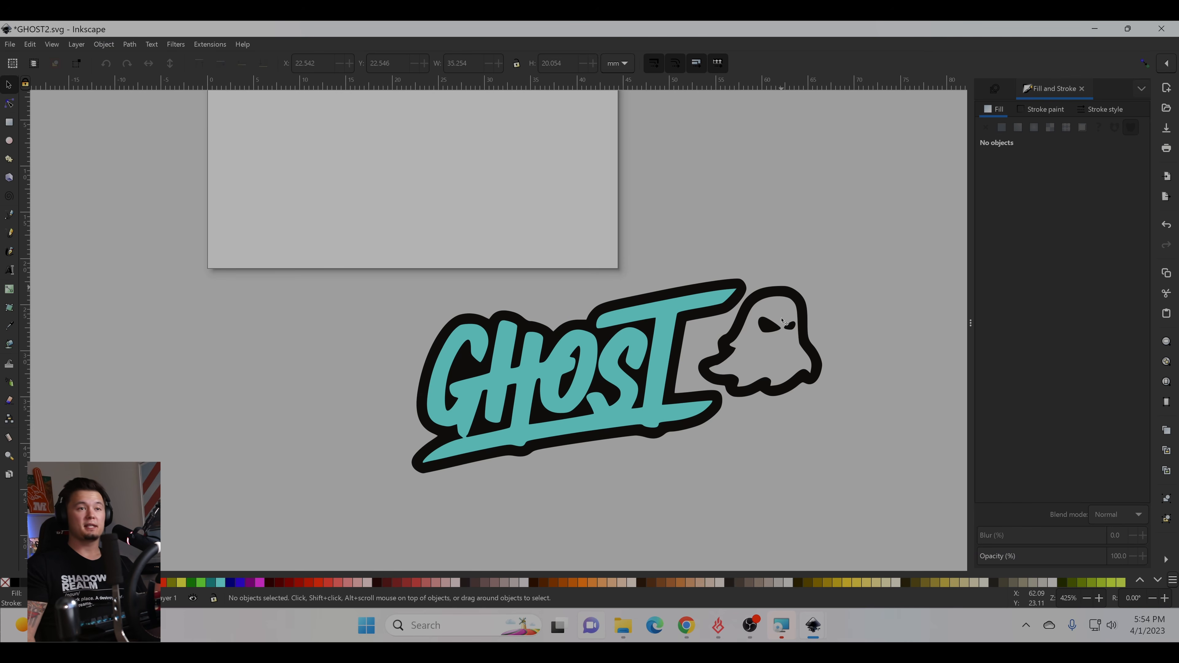
Compare the nodes of the ghost figure's fill, the lettering fill and the black outline
scroll(332, 156, "up", 2)
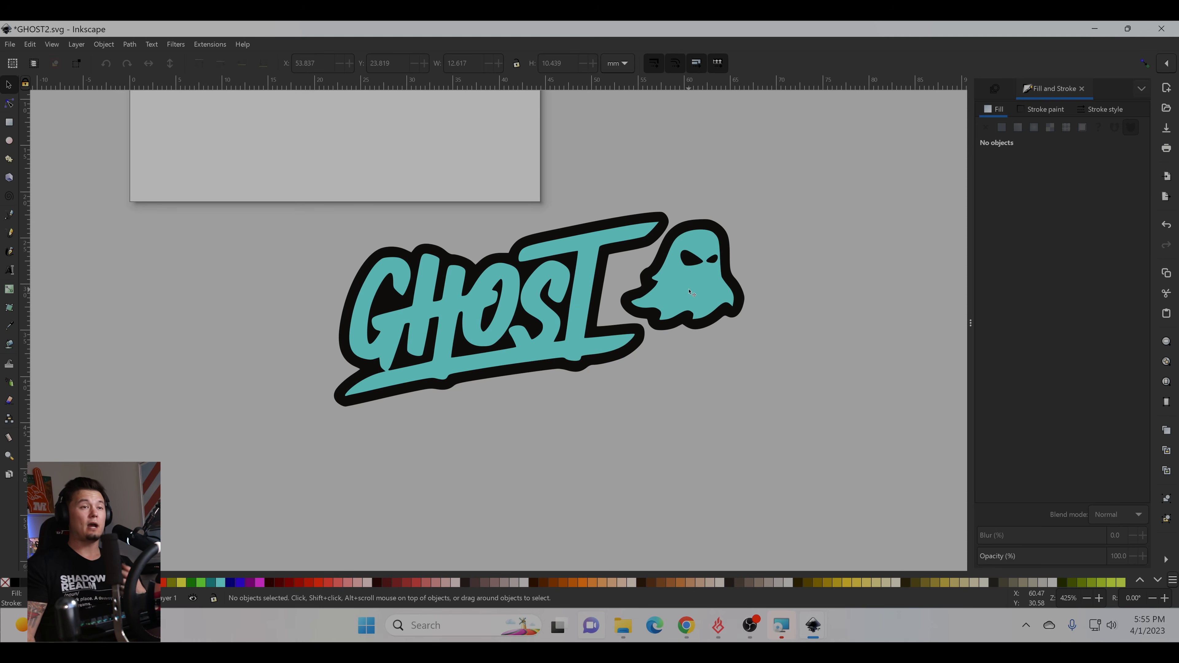
left_click(651, 277)
left_click(9, 104)
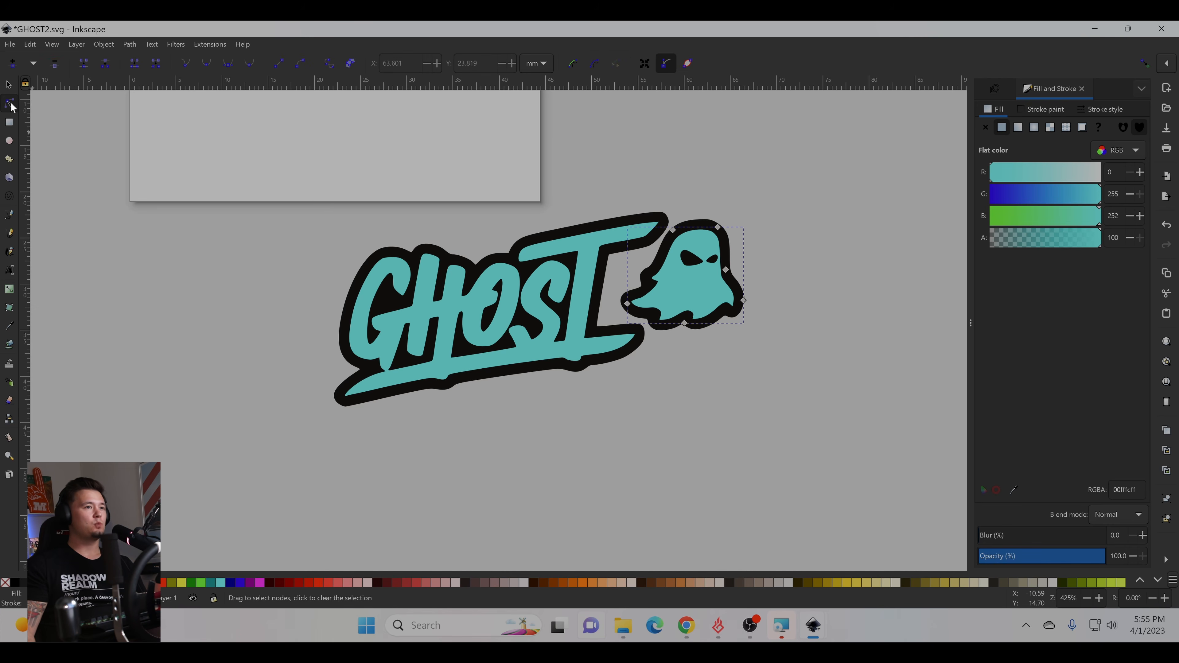
left_click(580, 236)
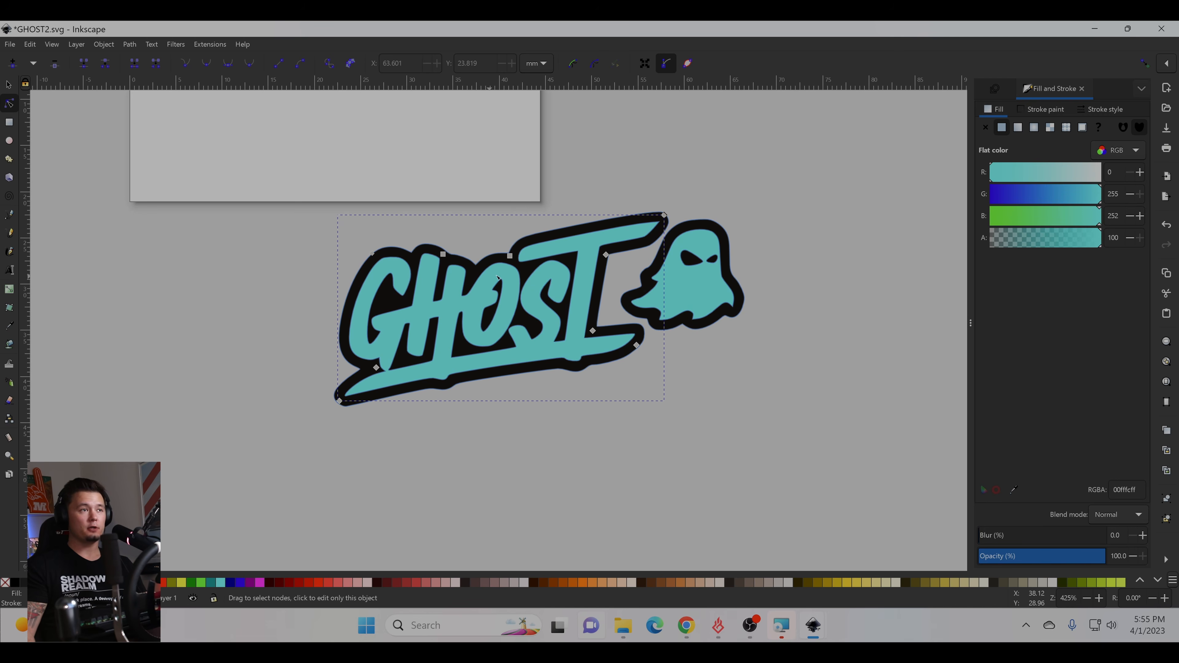
left_click(538, 353)
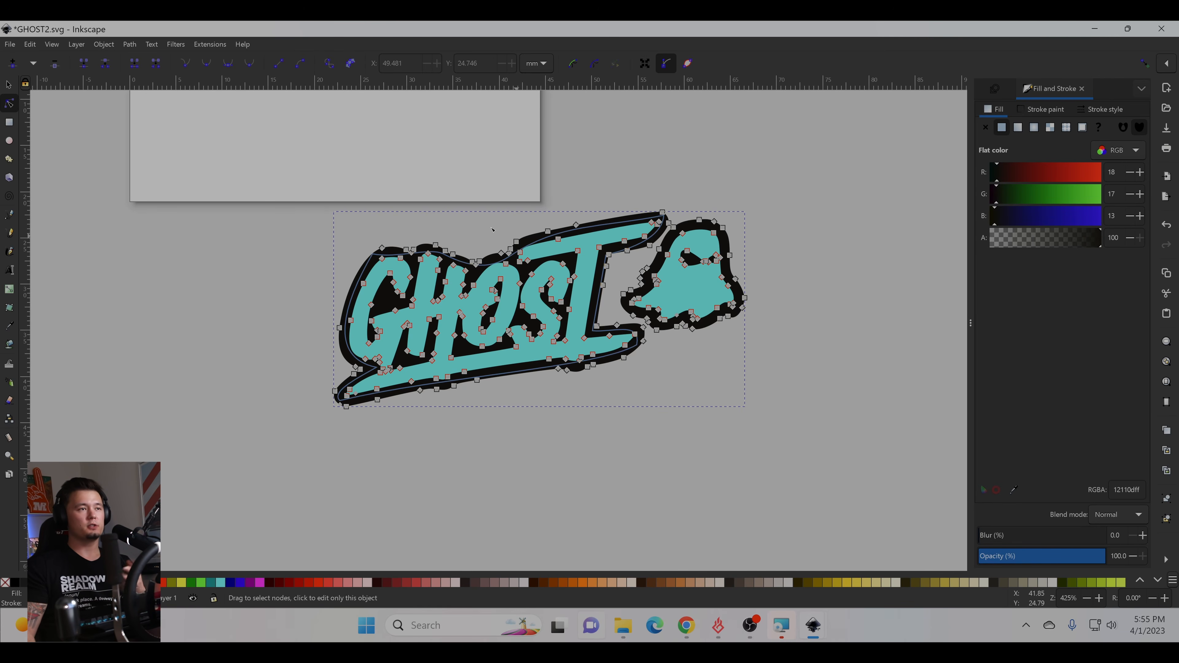
Save the drawing as GHOST3 and check its file size against GHOST1 and GHOST2 in the folder
left_click(387, 205)
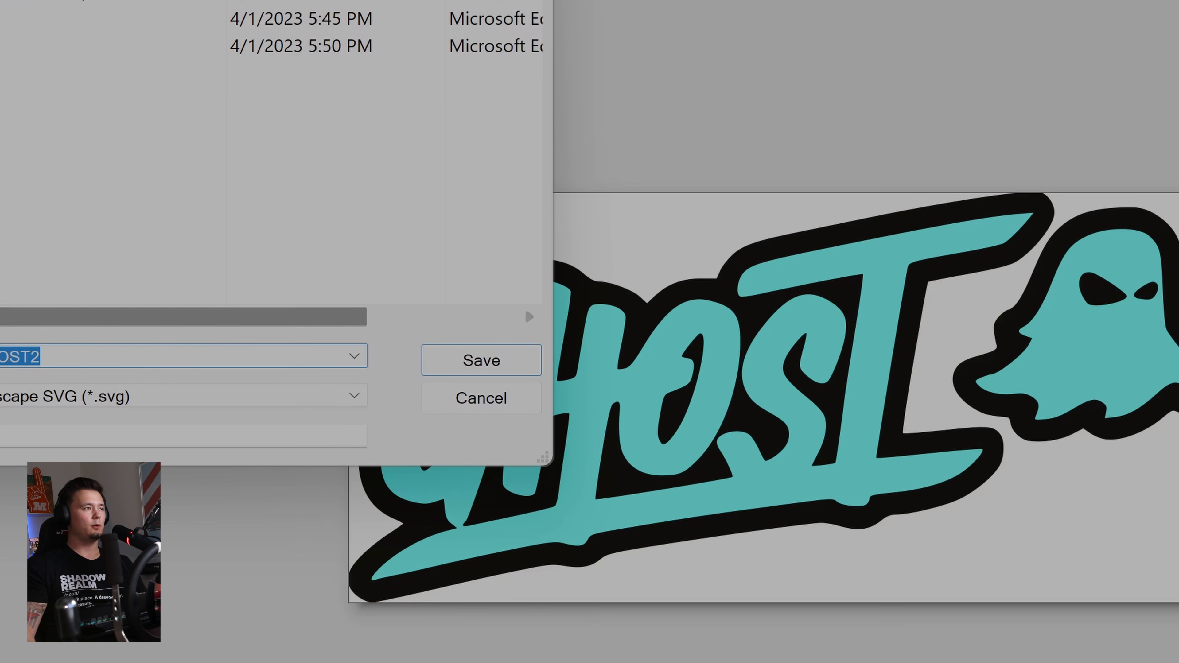
key("End")
key("BackSpace")
key("Return")
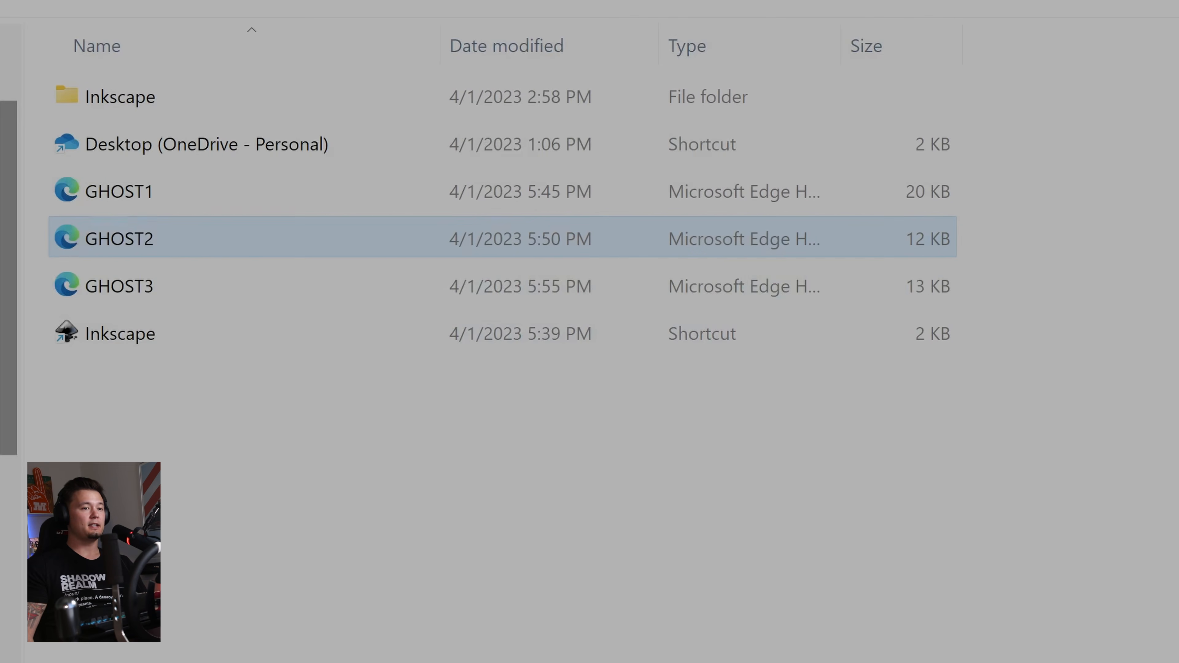
Load GHOST3 from the Desktop folder into the SVGOMG web page and download the optimized file
left_click(654, 293)
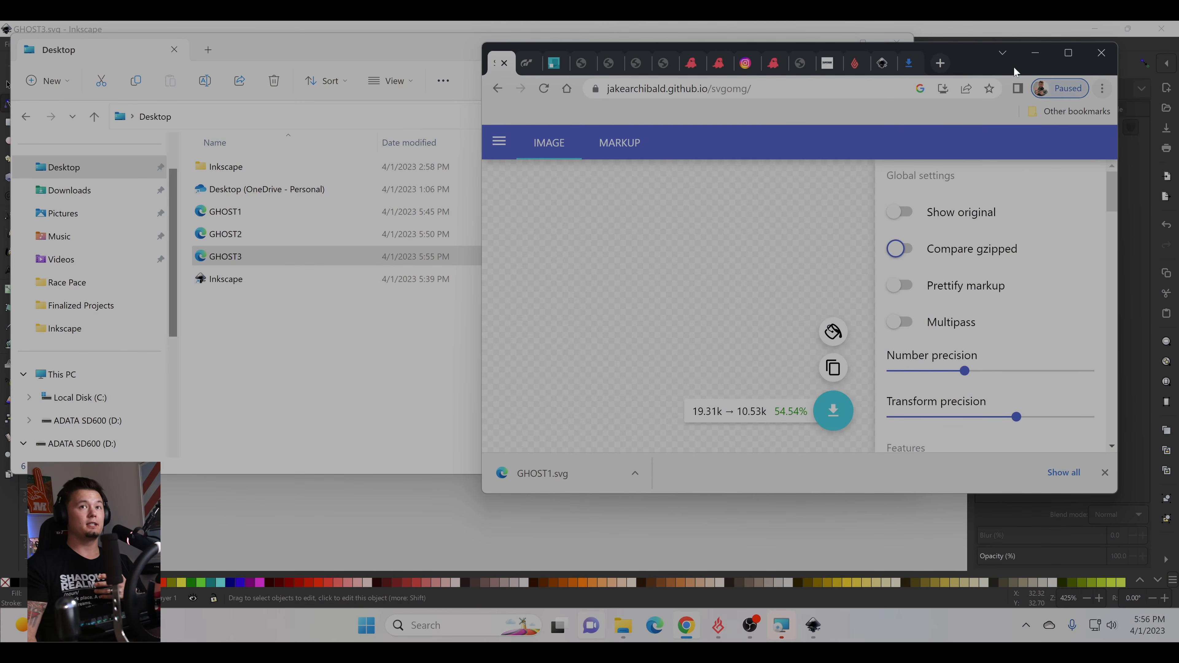
left_click_drag(1013, 66, 1107, 58)
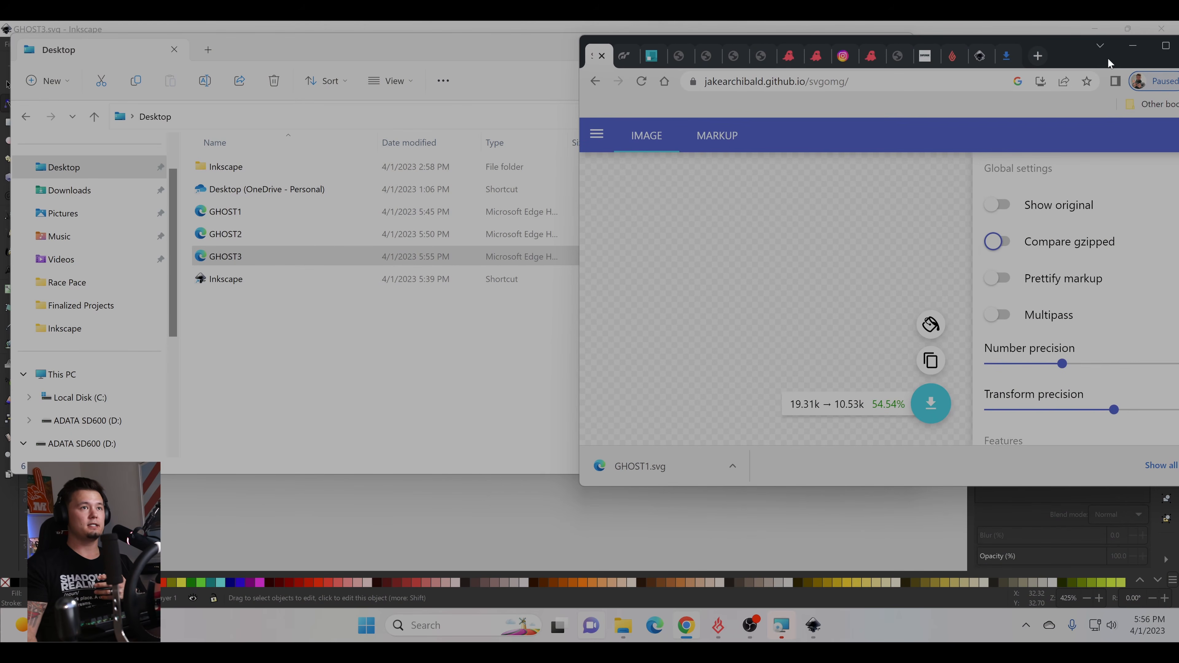
left_click_drag(584, 256, 699, 277)
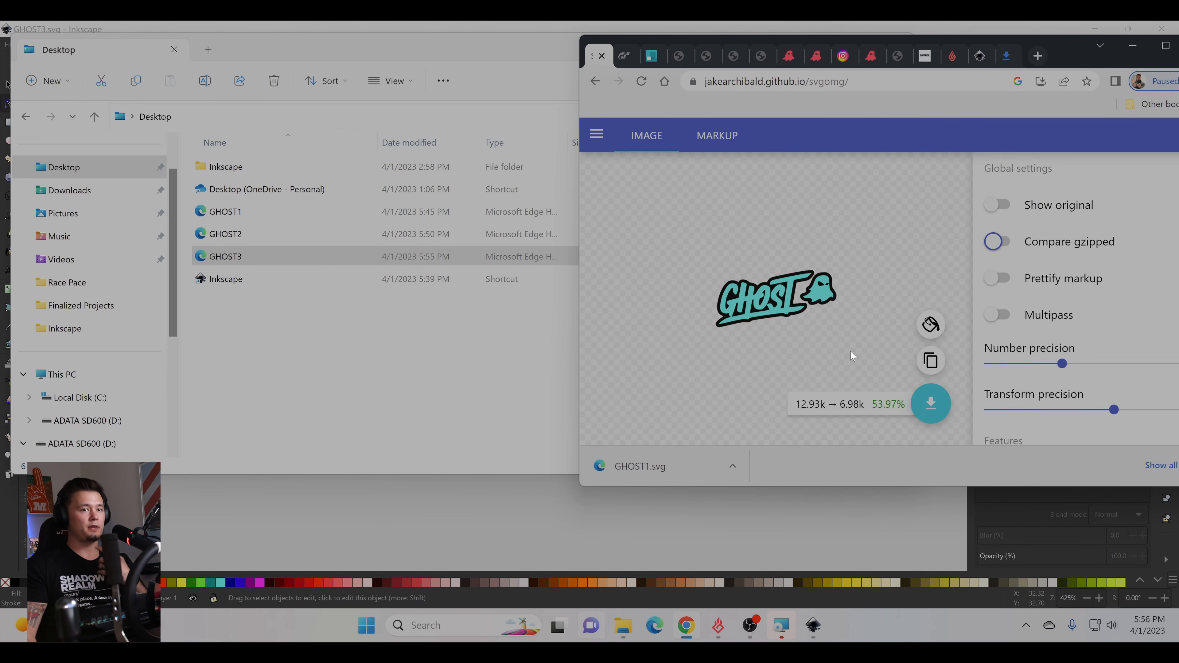
left_click(931, 404)
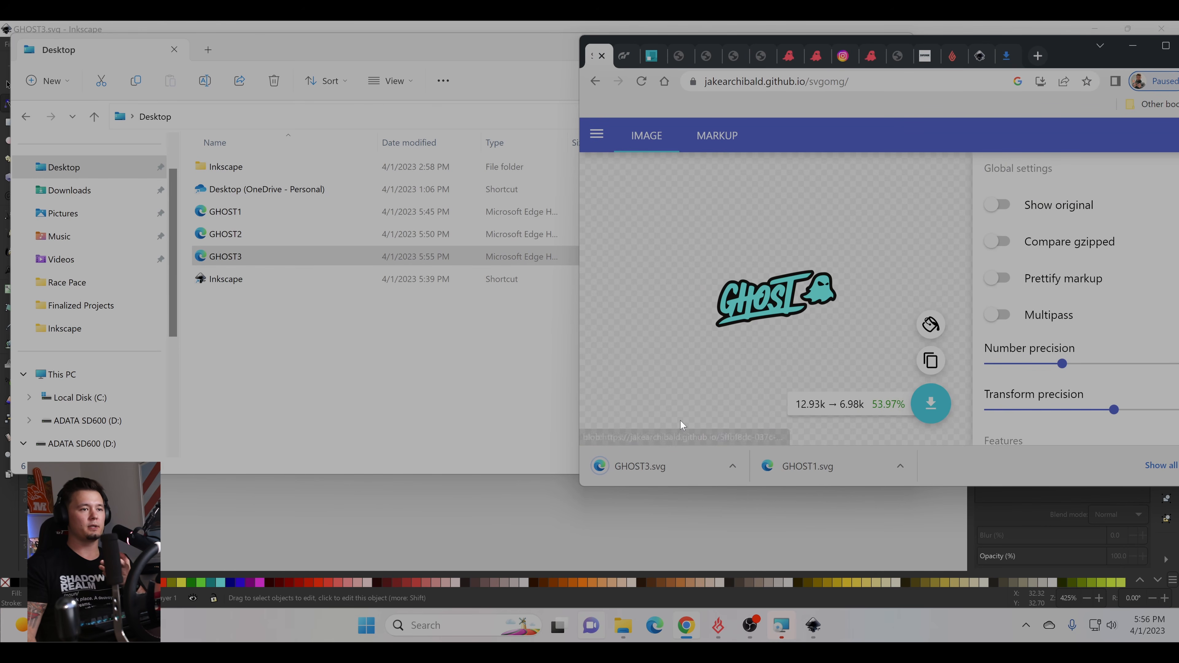
Show the downloaded GHOST3 in its folder and compare its size with the original on the Desktop
left_click(731, 466)
left_click(782, 416)
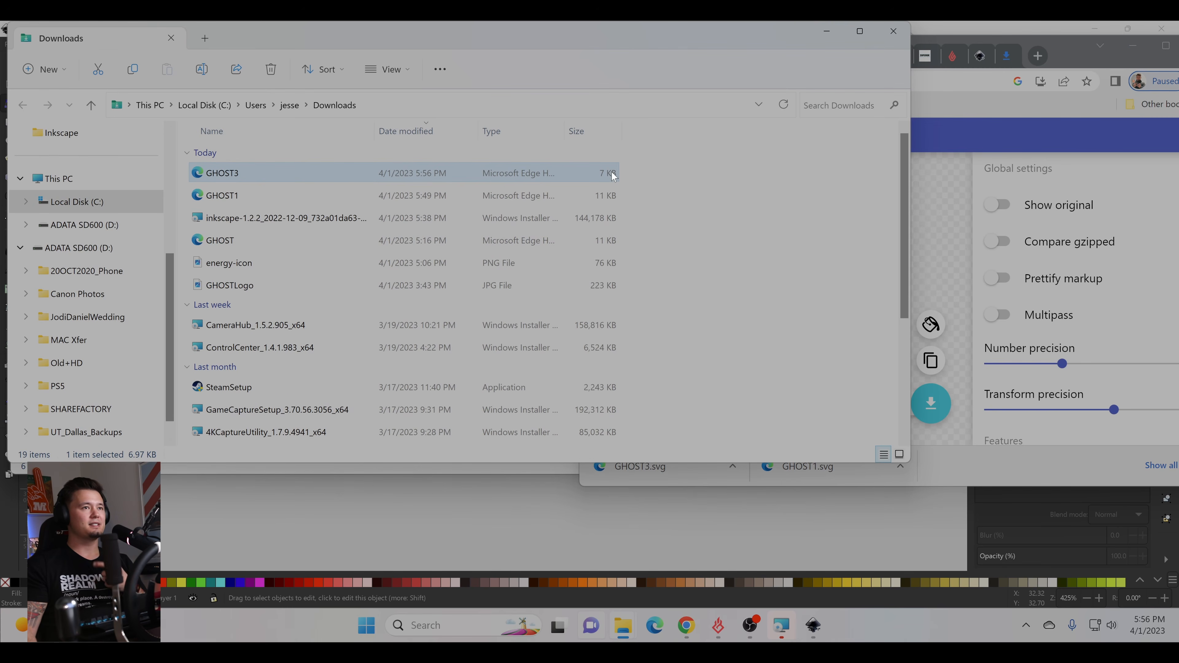
left_click_drag(543, 23, 903, 91)
left_click(311, 339)
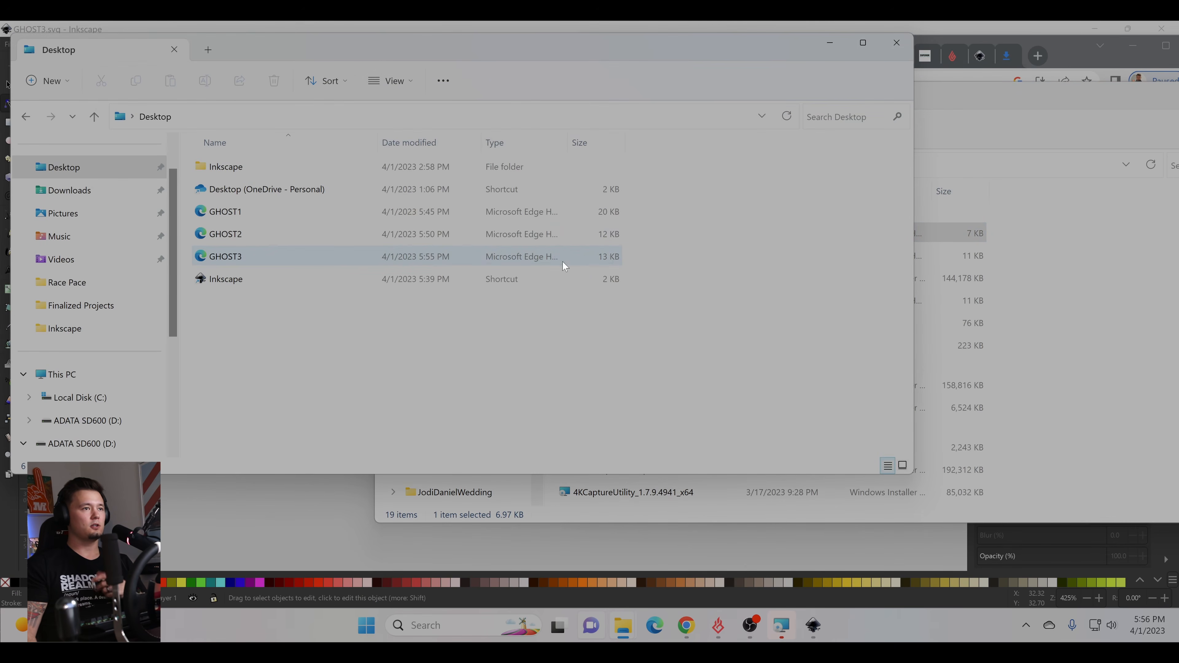
Switch to Inkscape and apply a near-vertical linear gradient to the lettering fill, running from the logo's lower edge upward
key("alt+Tab")
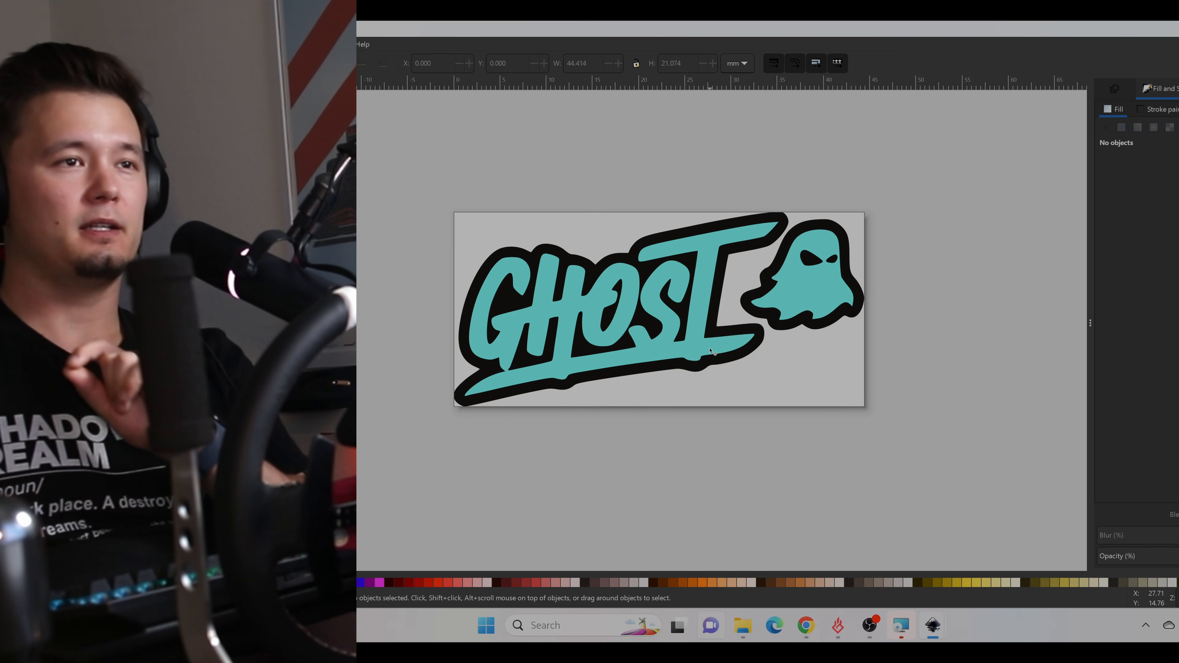
left_click(649, 326)
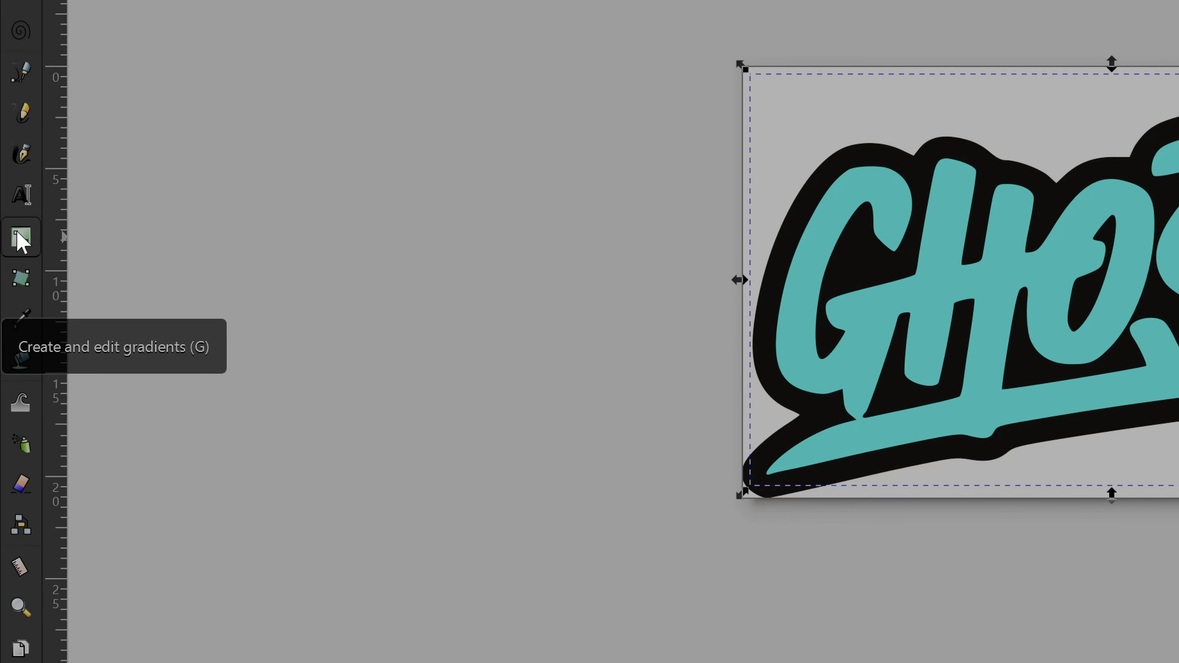
left_click(21, 239)
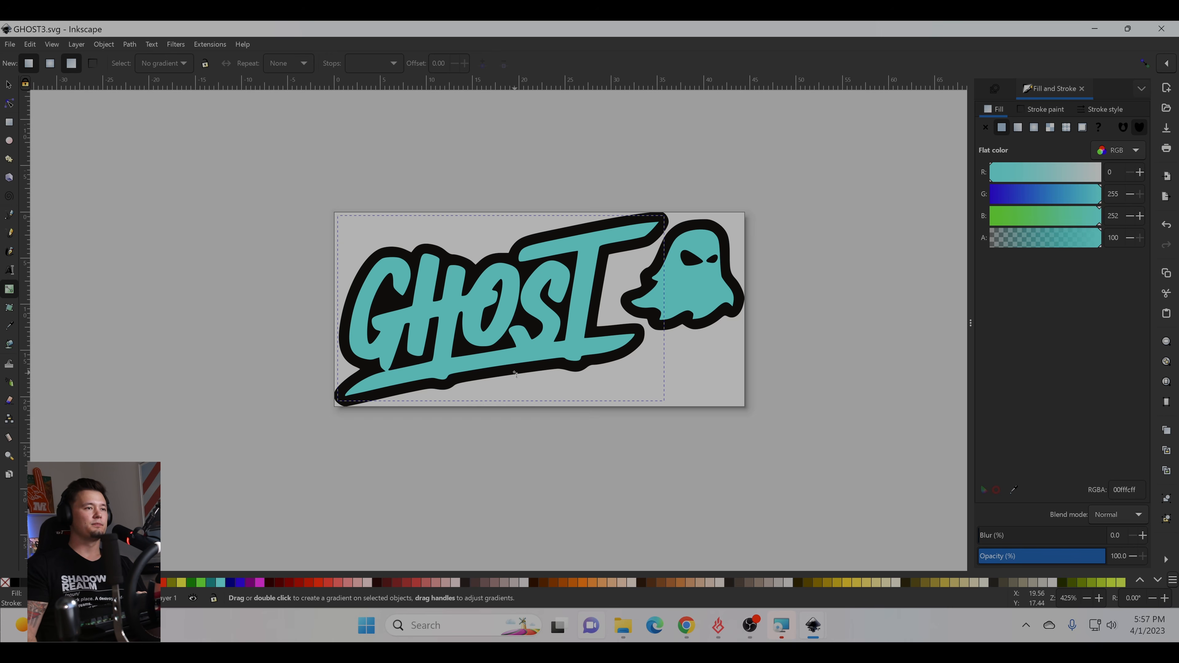
left_click_drag(515, 372, 502, 258)
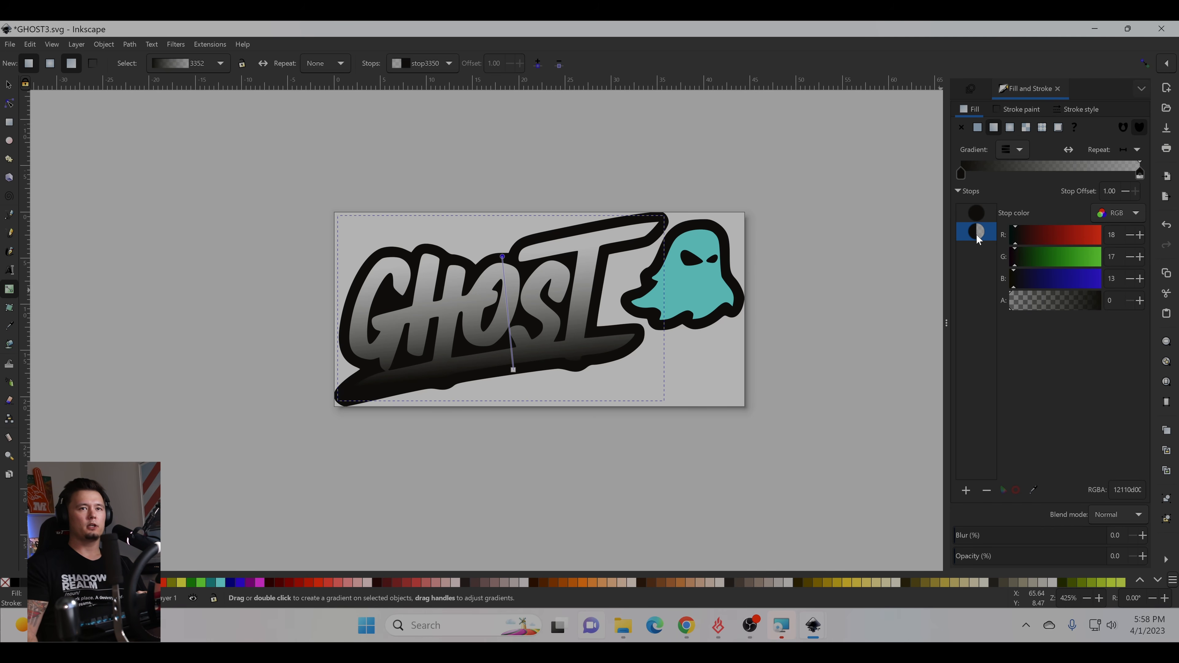
Set the end stop of the lettering gradient to alpha 100 and add intermediate stops at offsets 0.74 and 0.35
left_click(981, 211)
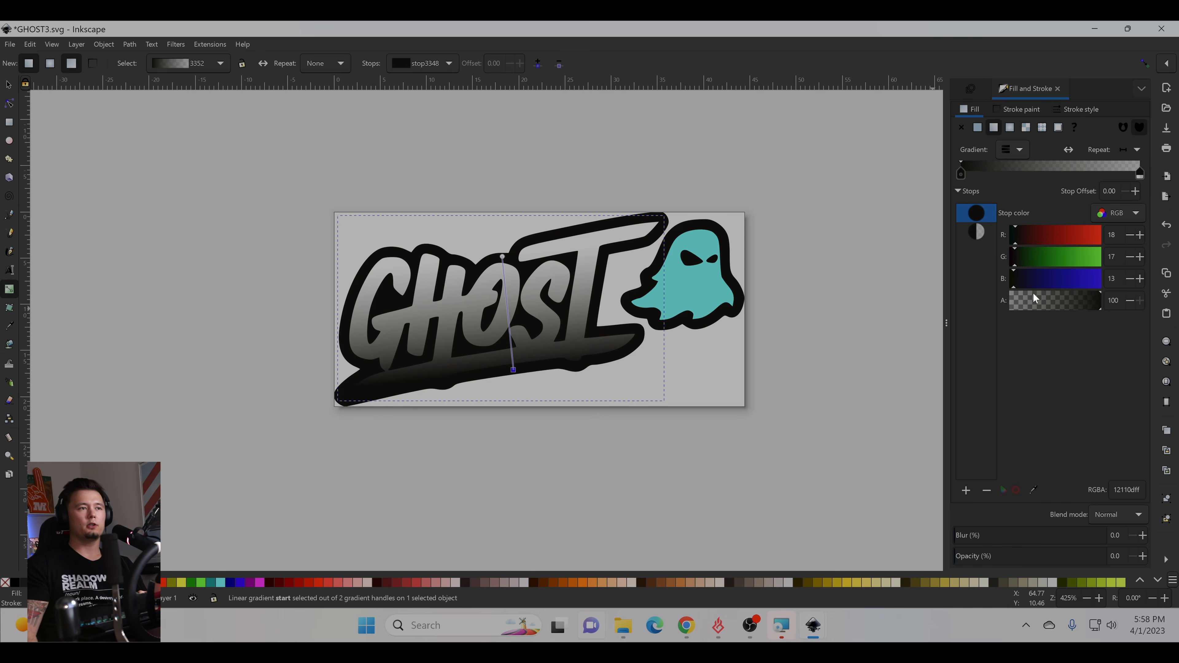
left_click(977, 232)
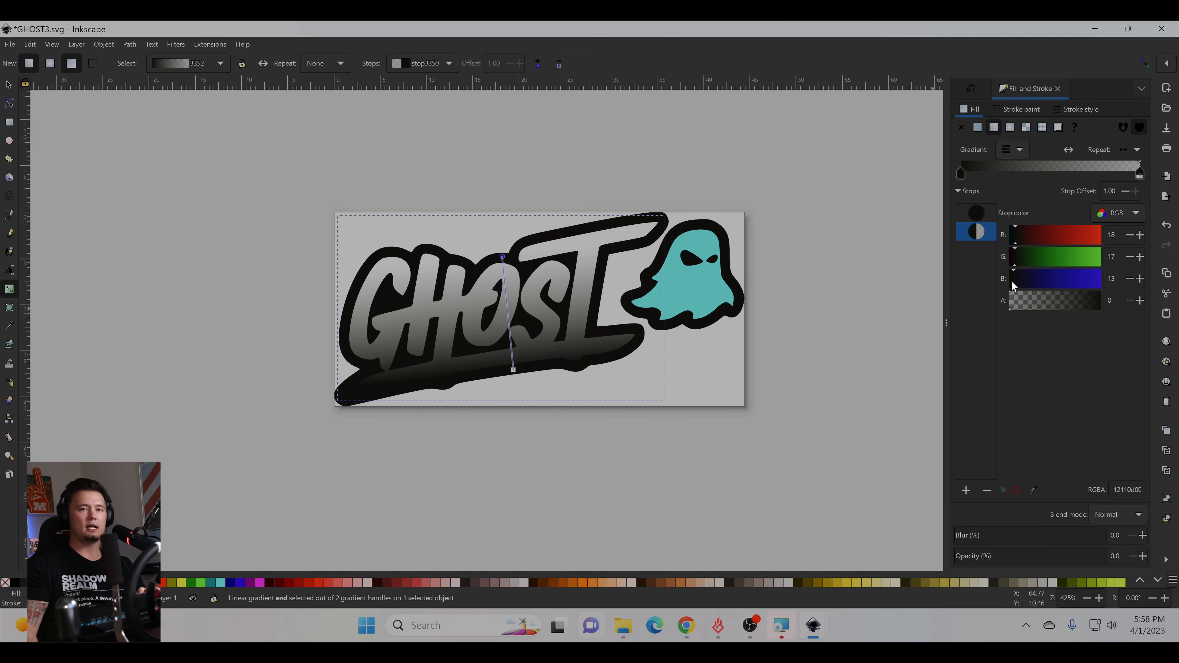
left_click_drag(1012, 308, 1123, 309)
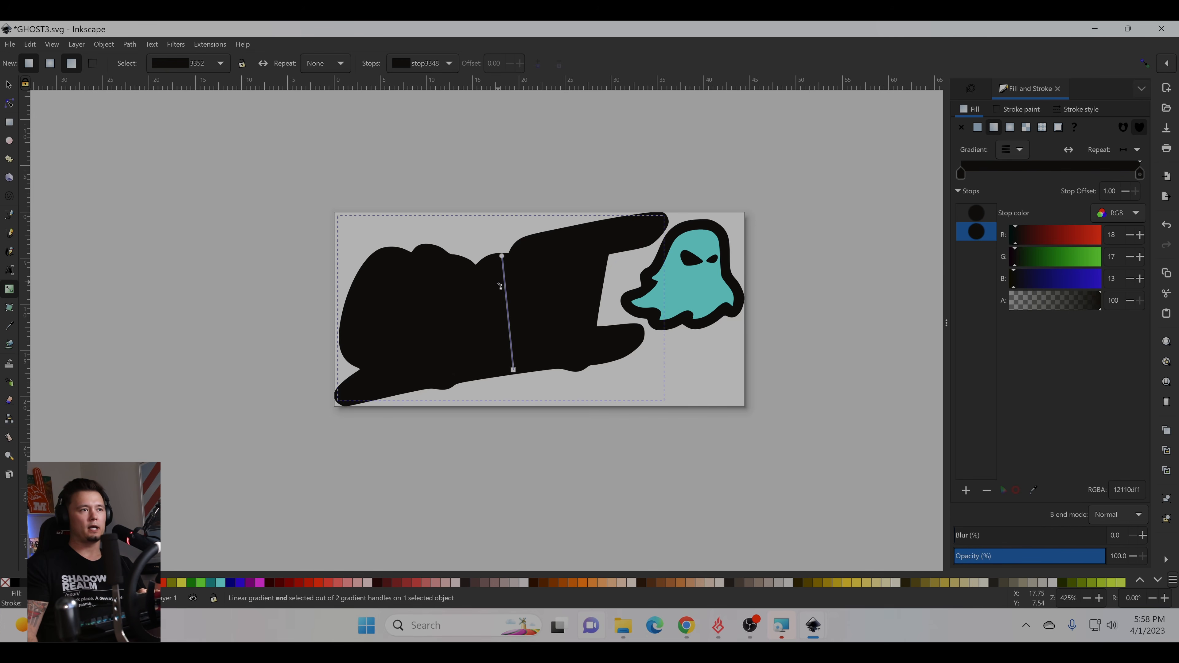
double_click(509, 329)
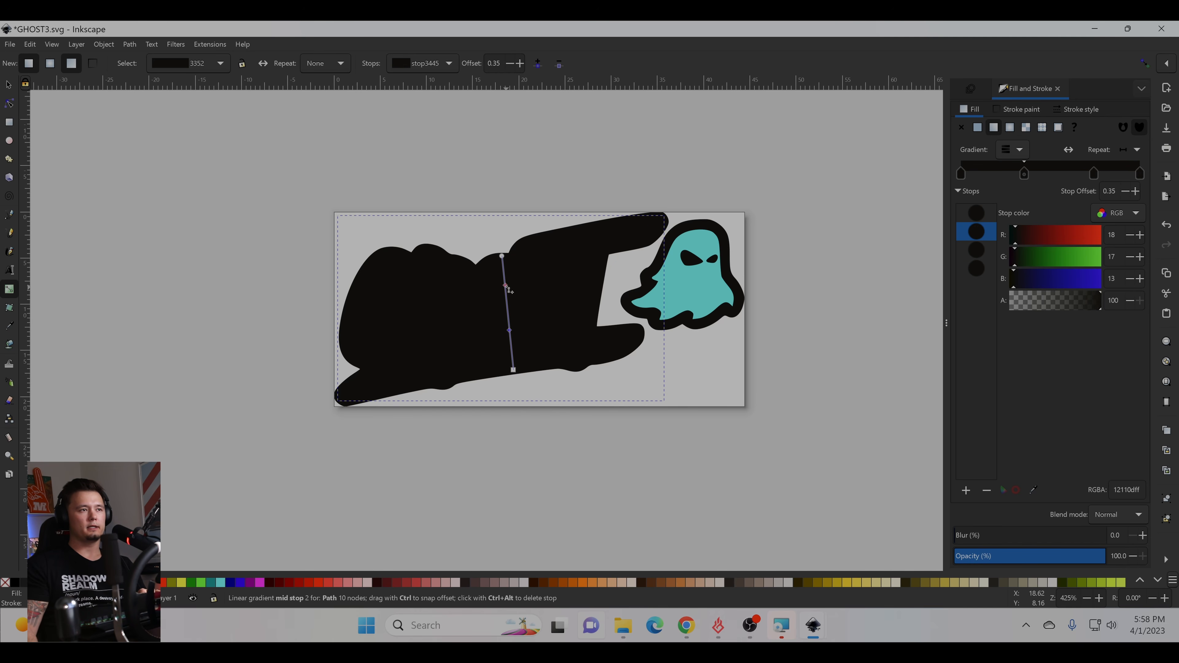
left_click_drag(1036, 304, 1128, 303)
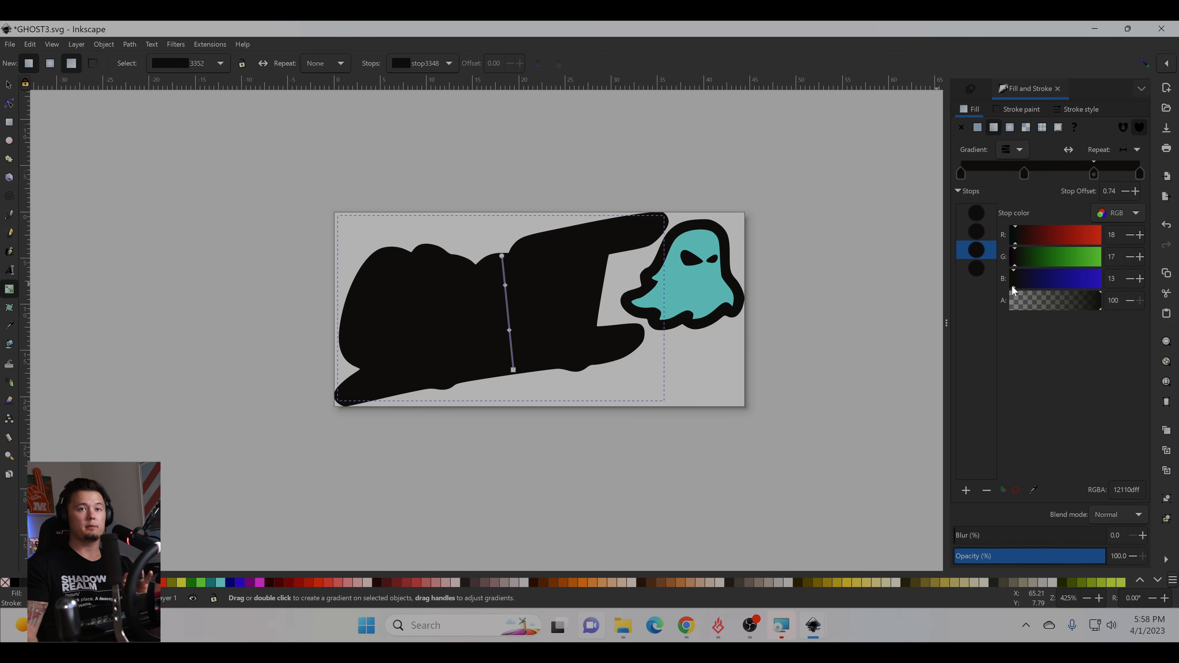
Color the 0.74 stop with green 191 and blue 231, and the 0.35 stop with green 234 and blue 217
left_click_drag(1014, 286, 1093, 287)
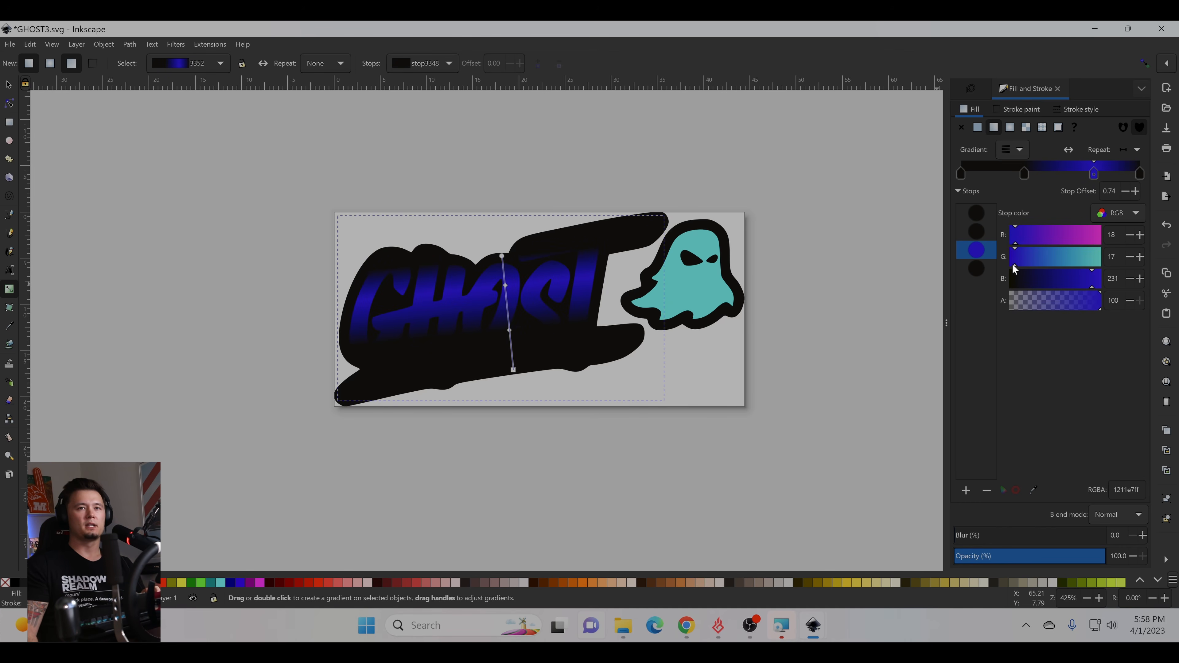
left_click_drag(1013, 261, 1080, 268)
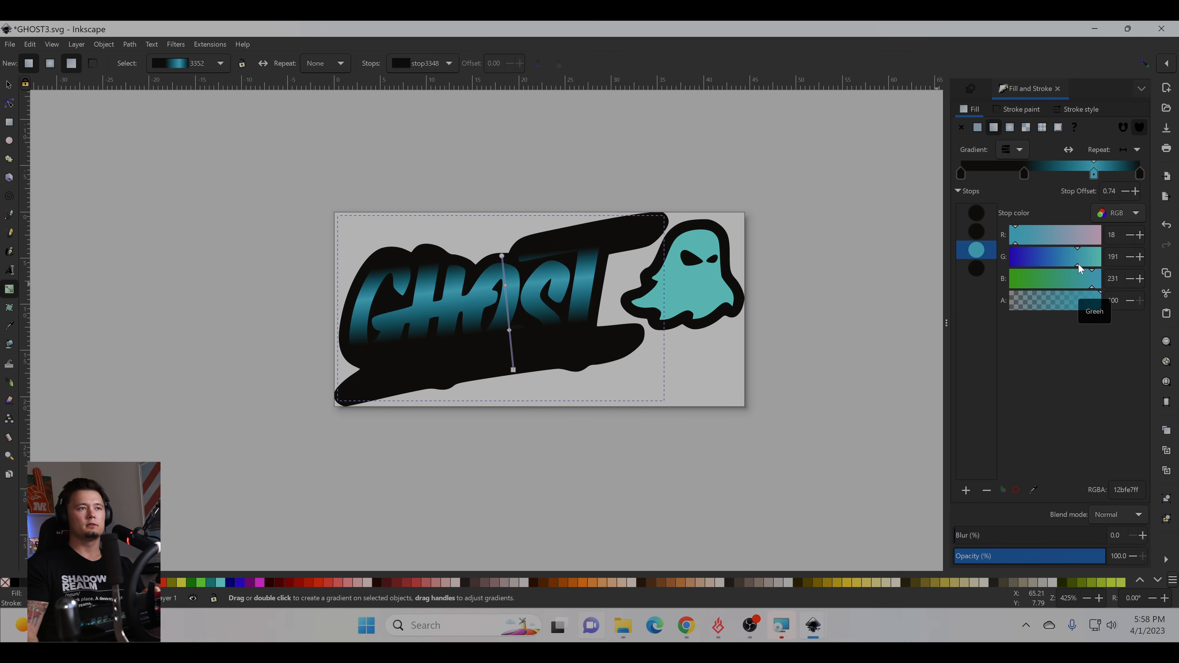
left_click(509, 330)
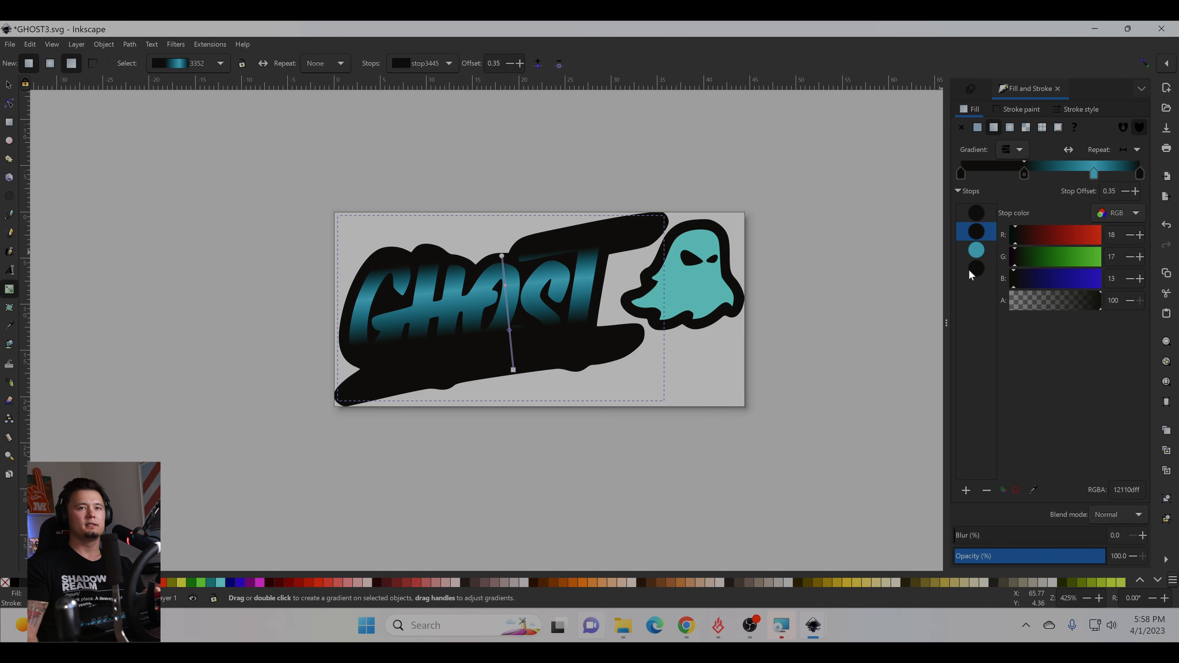
left_click_drag(1015, 289, 1087, 282)
left_click_drag(1014, 266, 1095, 266)
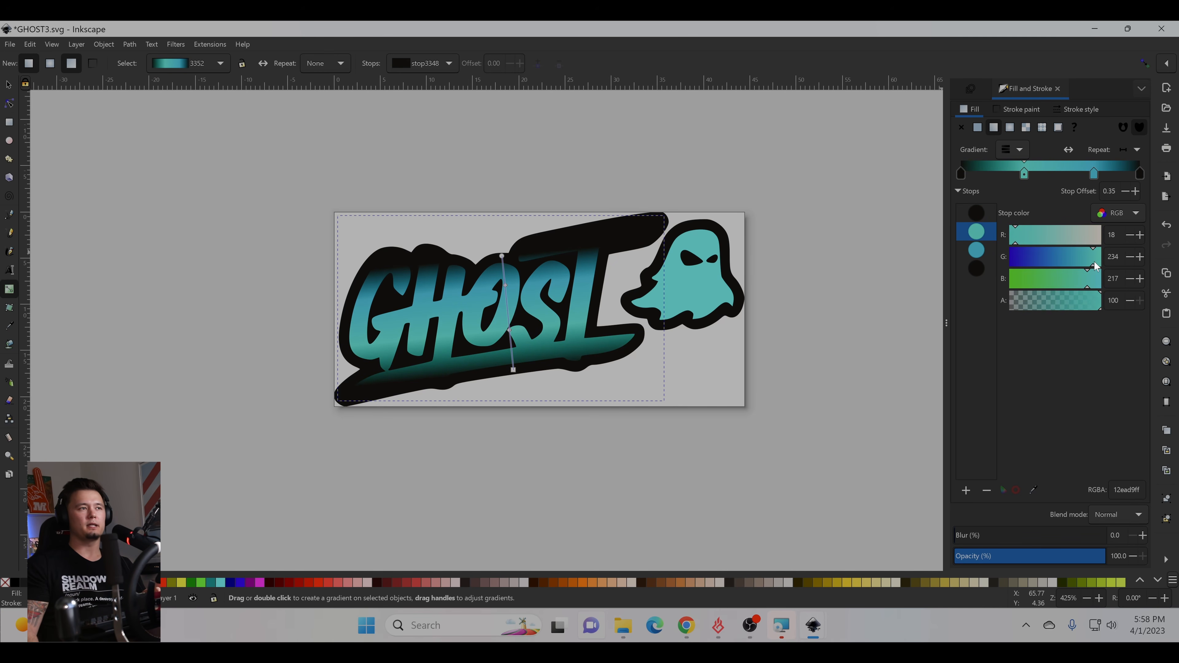
Extend both ends of the lettering gradient slightly outward and move the upper blue stop to offset 0.64
left_click_drag(501, 255, 505, 290)
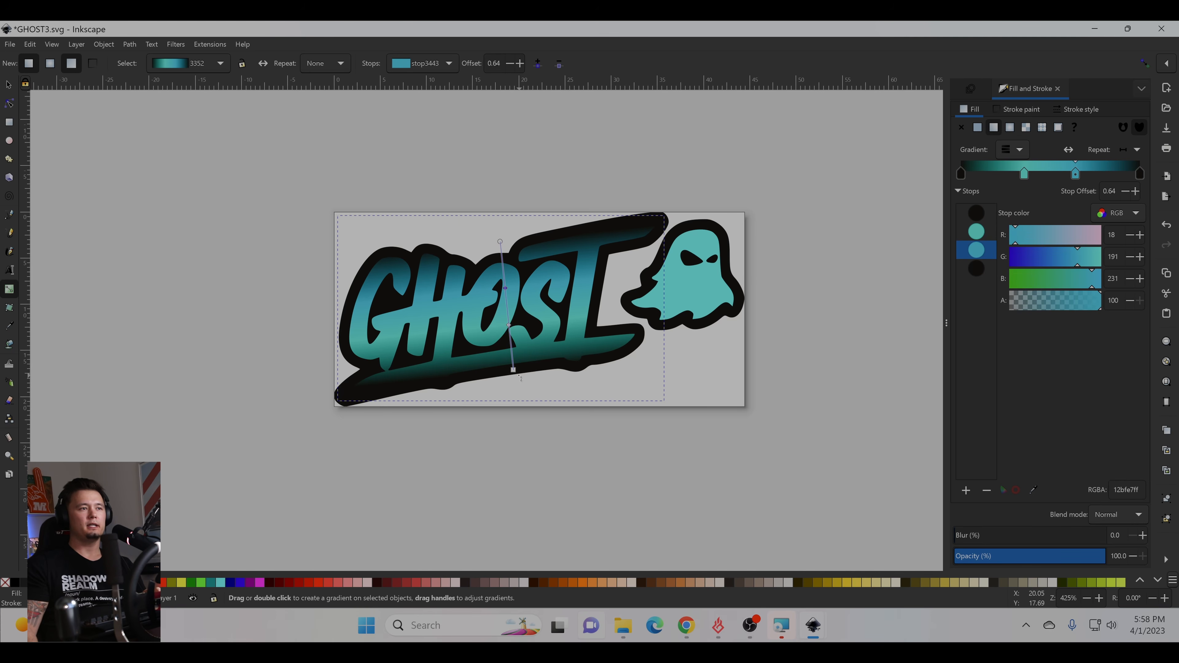
left_click_drag(513, 371, 513, 378)
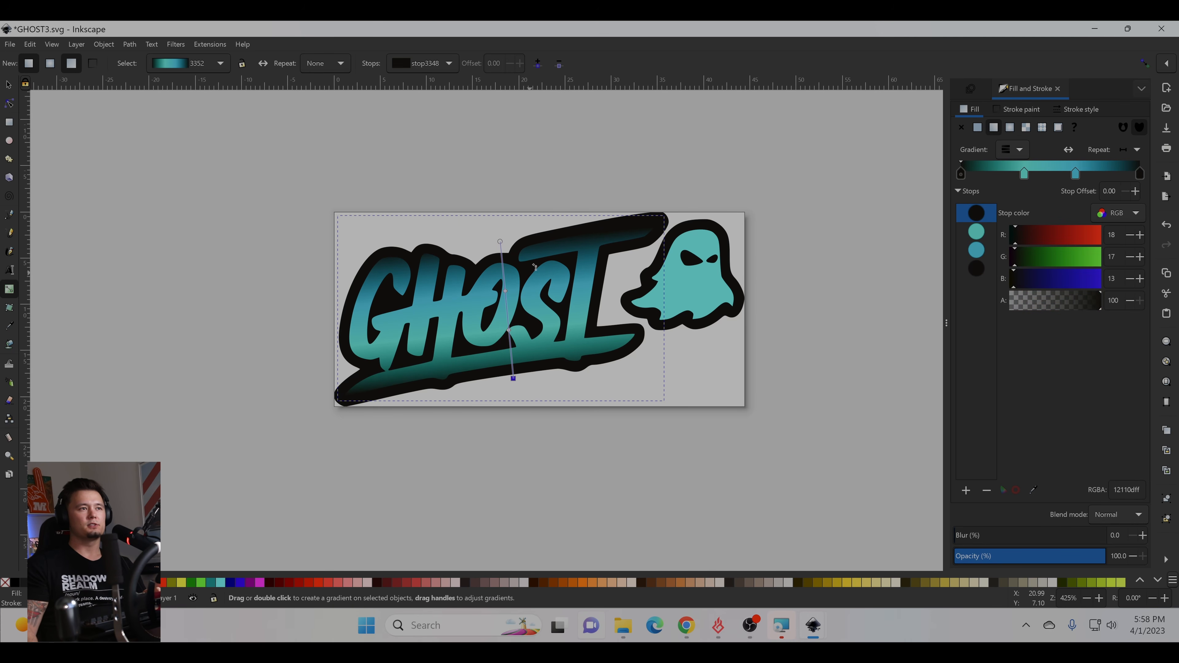
left_click_drag(500, 241, 495, 234)
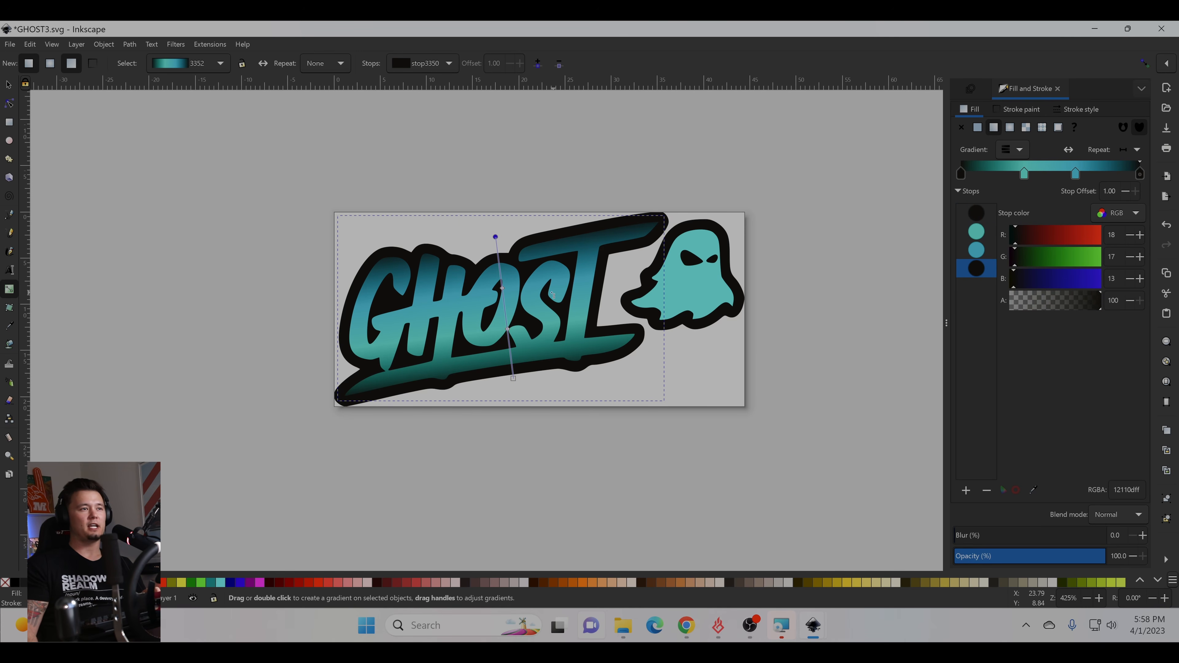
scroll(705, 330, "up", 2)
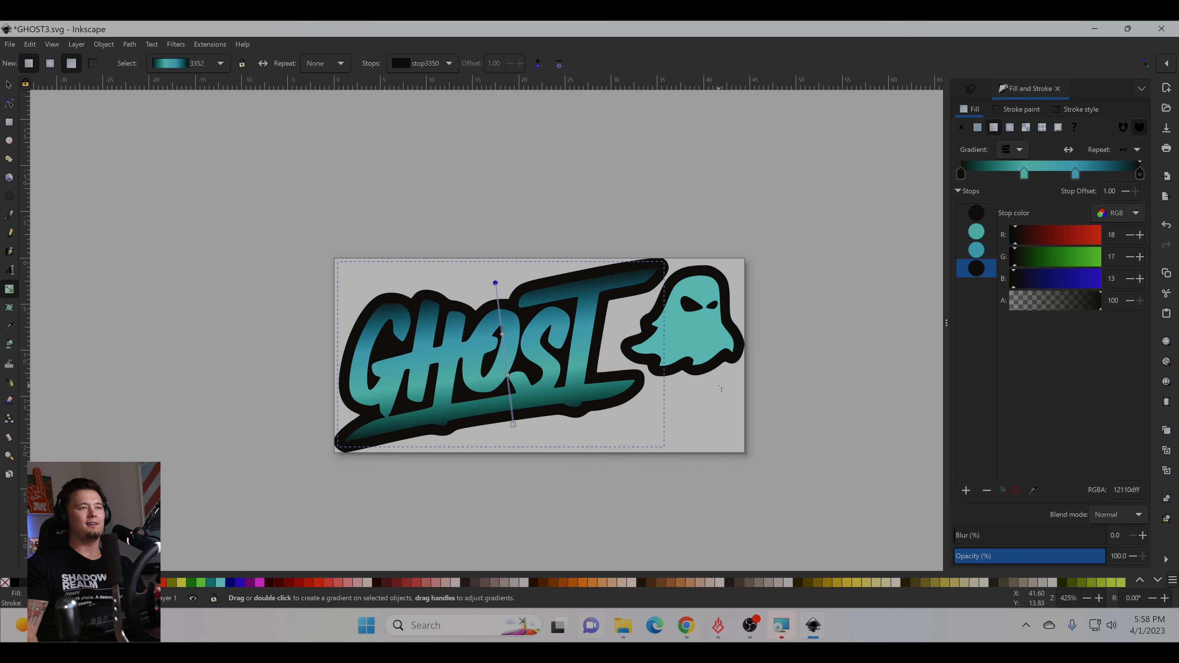
Apply a linear gradient diagonally across the ghost figure's fill, from lower left to upper right, with the end stop's alpha at 100
left_click(697, 339)
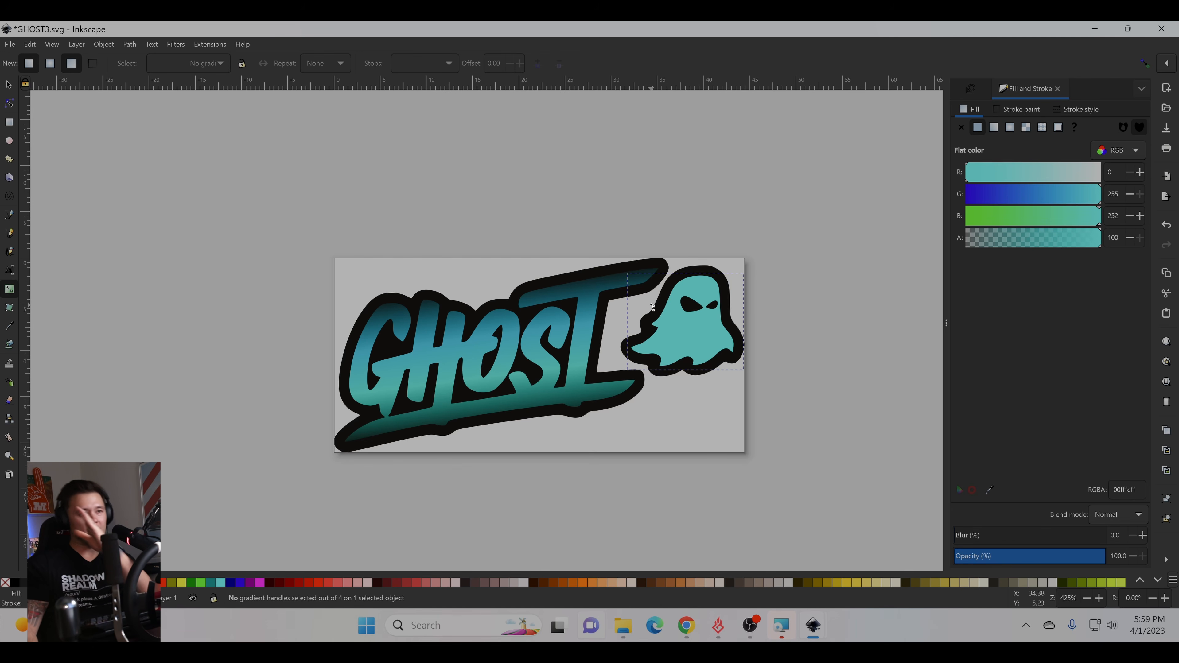
left_click_drag(654, 362, 732, 271)
left_click_drag(654, 362, 639, 378)
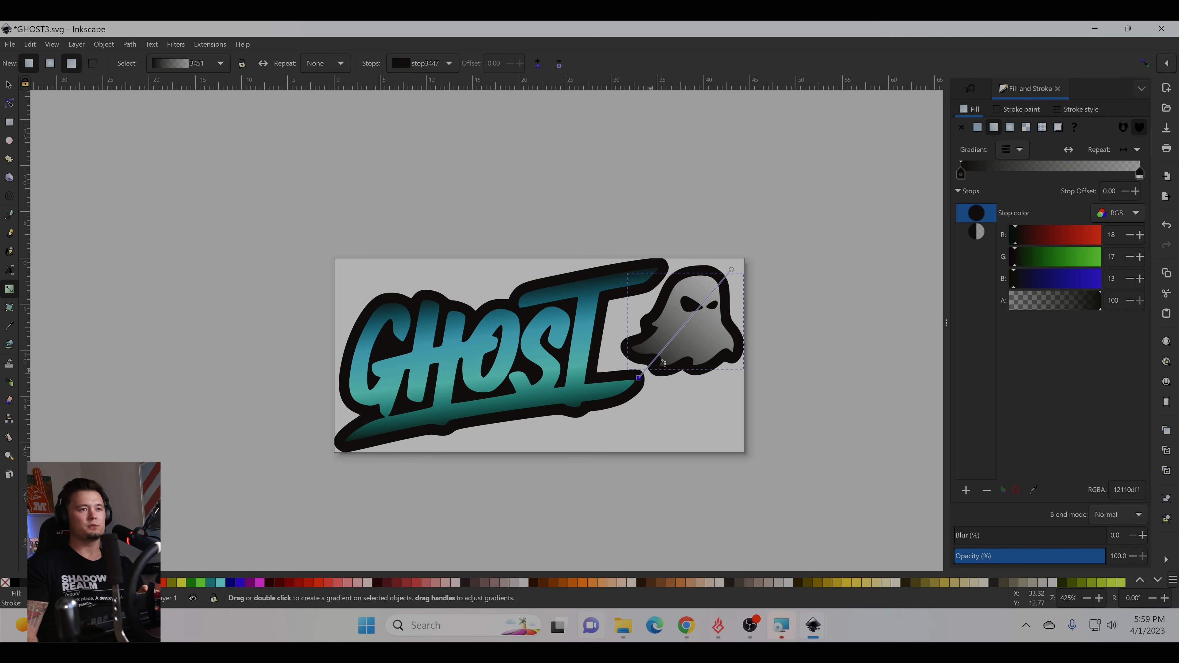
left_click(731, 270)
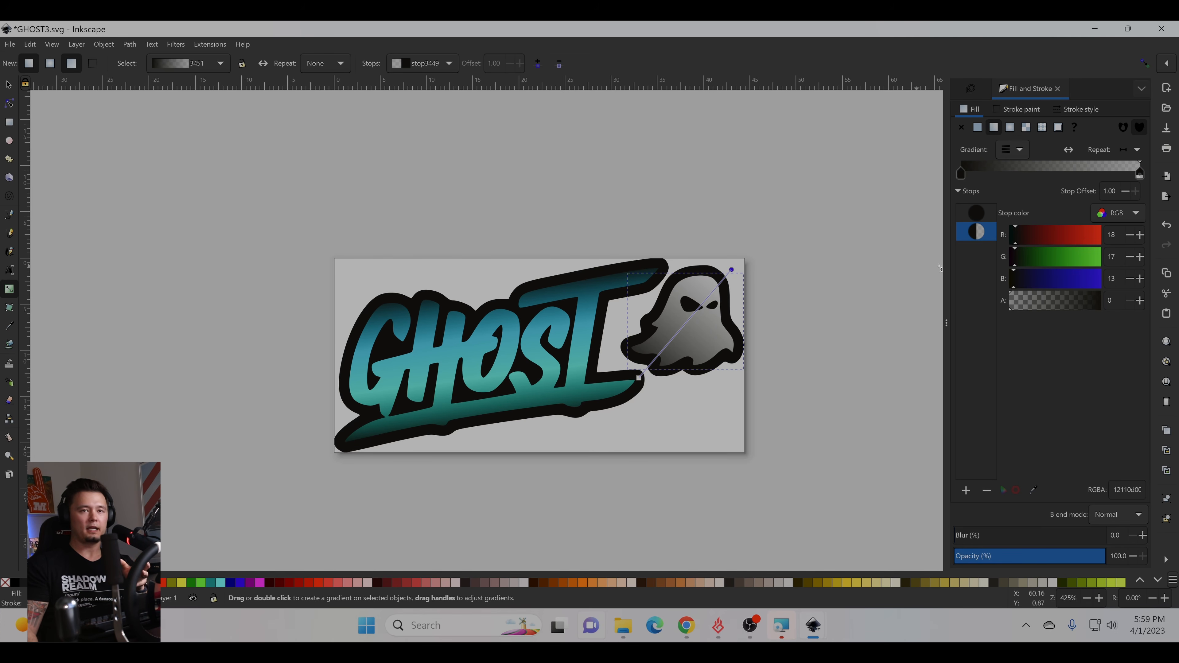
left_click_drag(1047, 304, 1167, 313)
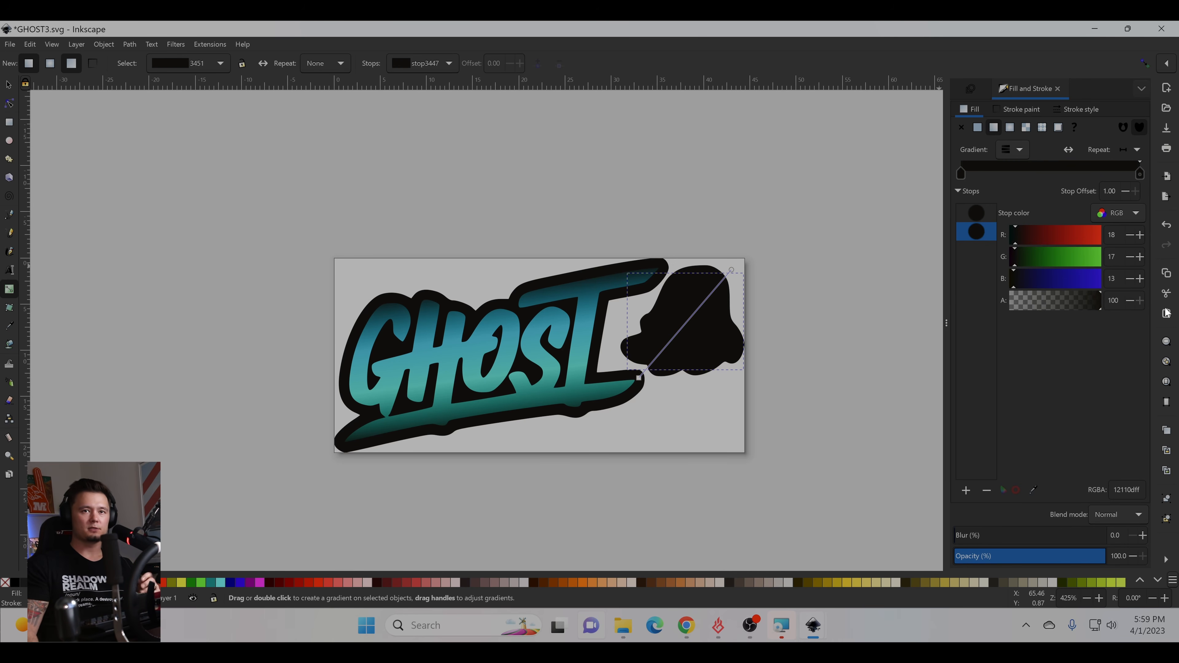
Color the end stop of the ghost figure's gradient light pink with red 255, green 143 and blue 255
left_click(1016, 281)
left_click_drag(1017, 276, 1117, 284)
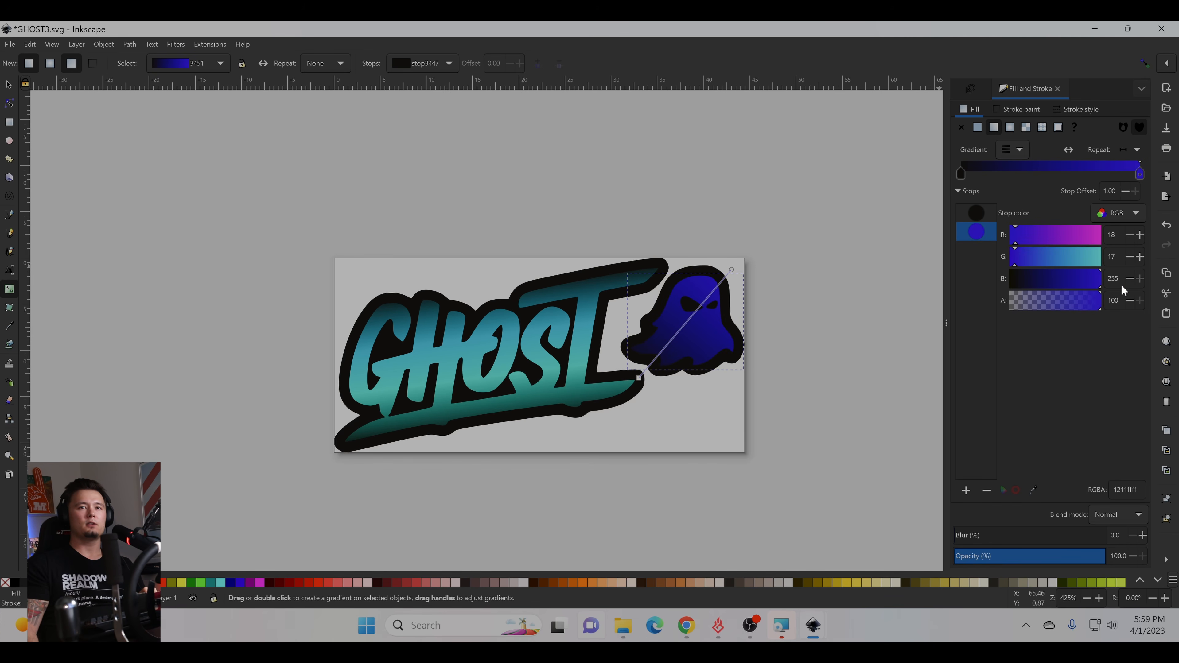
left_click_drag(1018, 242, 1142, 258)
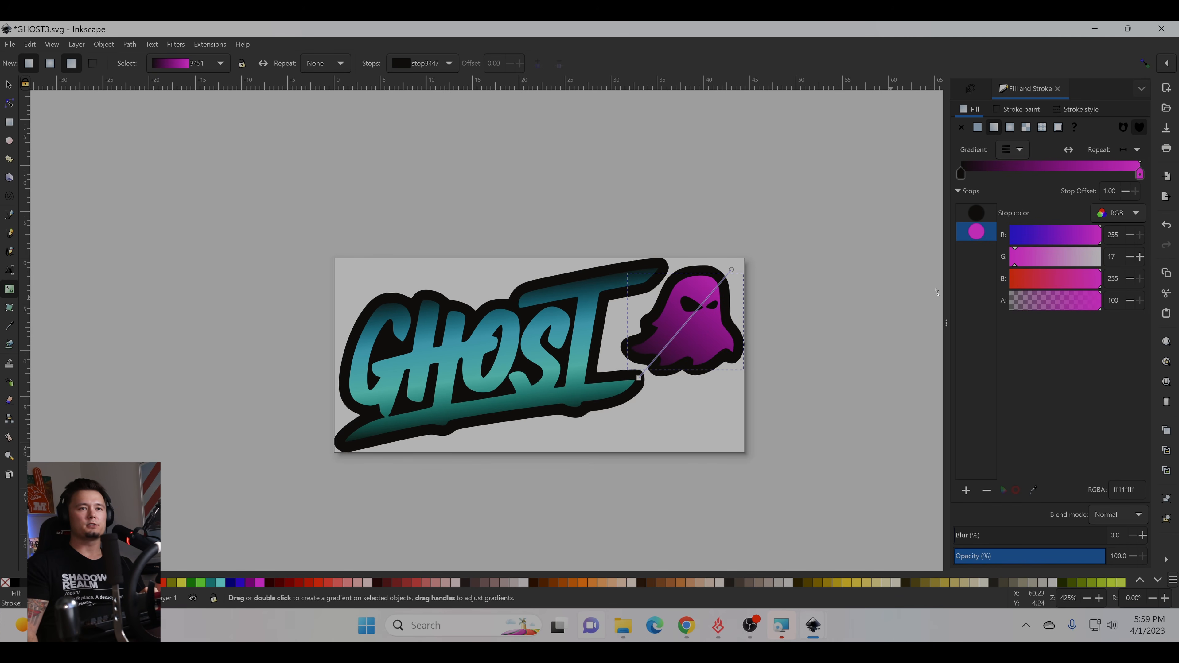
left_click_drag(1013, 263, 1061, 270)
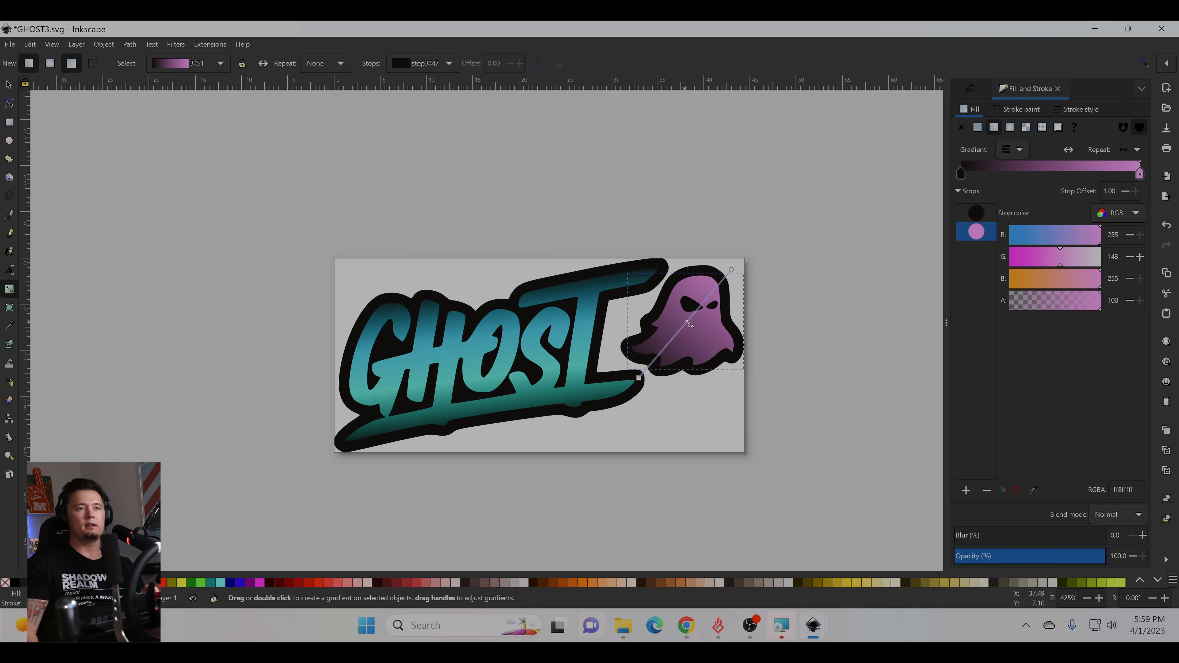
Add a middle stop at offset 0.43 to the ghost figure's gradient, set its red to 220, and deselect the figure
double_click(680, 333)
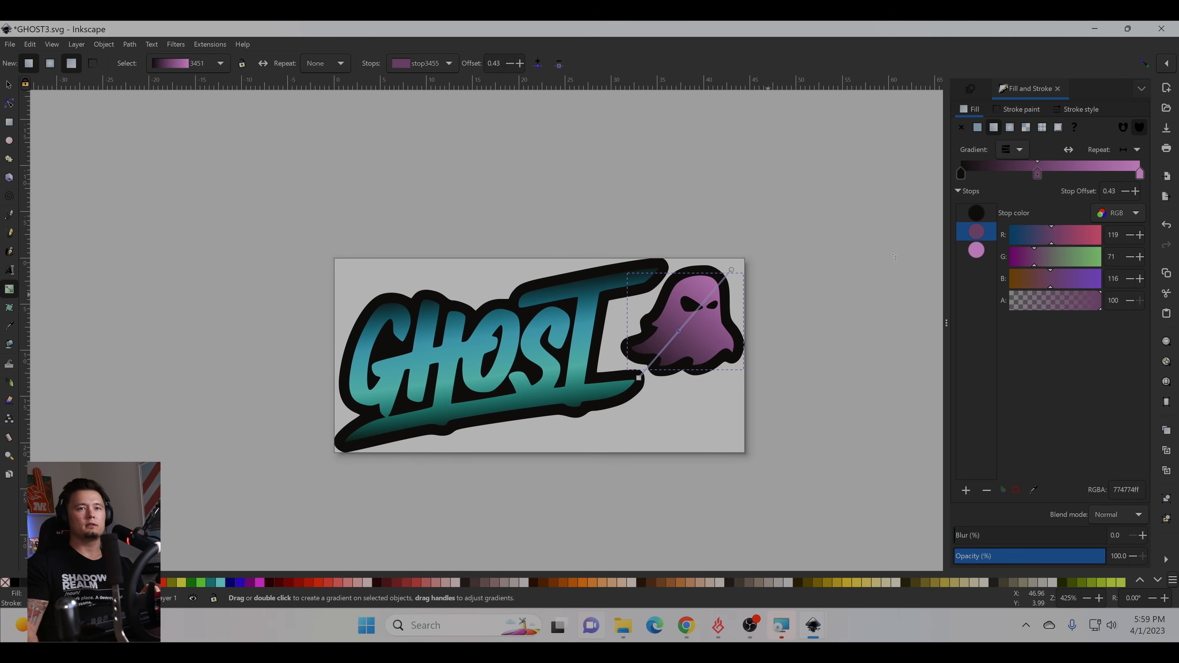
left_click_drag(1052, 242, 1089, 245)
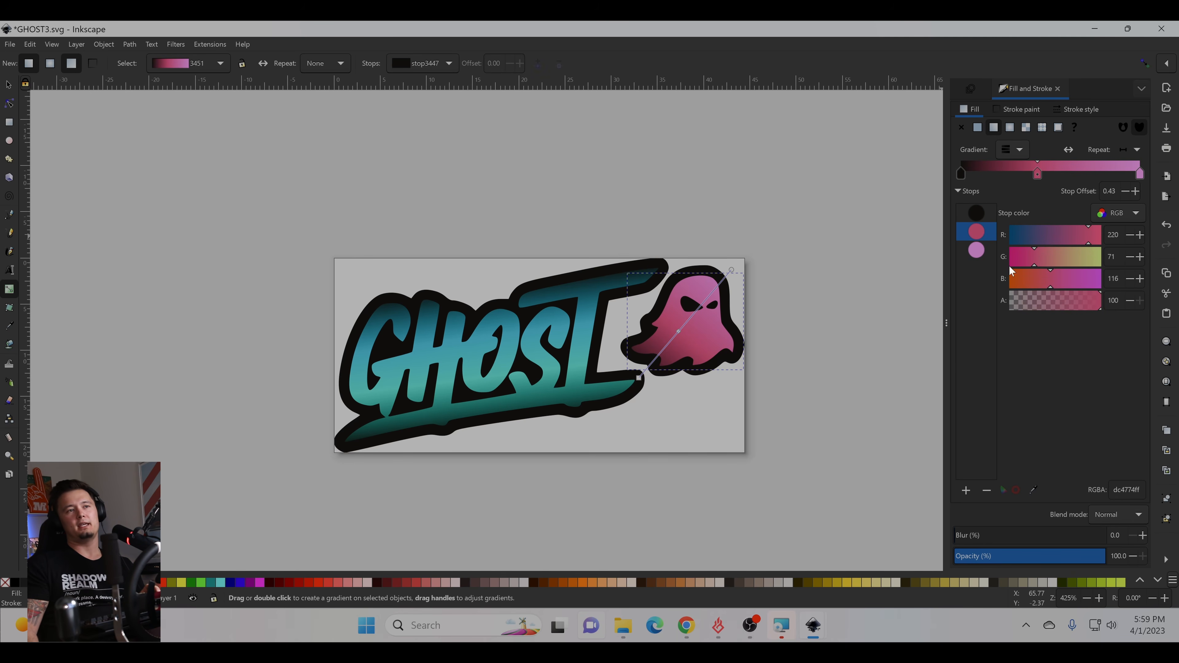
left_click(863, 340)
scroll(620, 363, "down", 1, "ctrl")
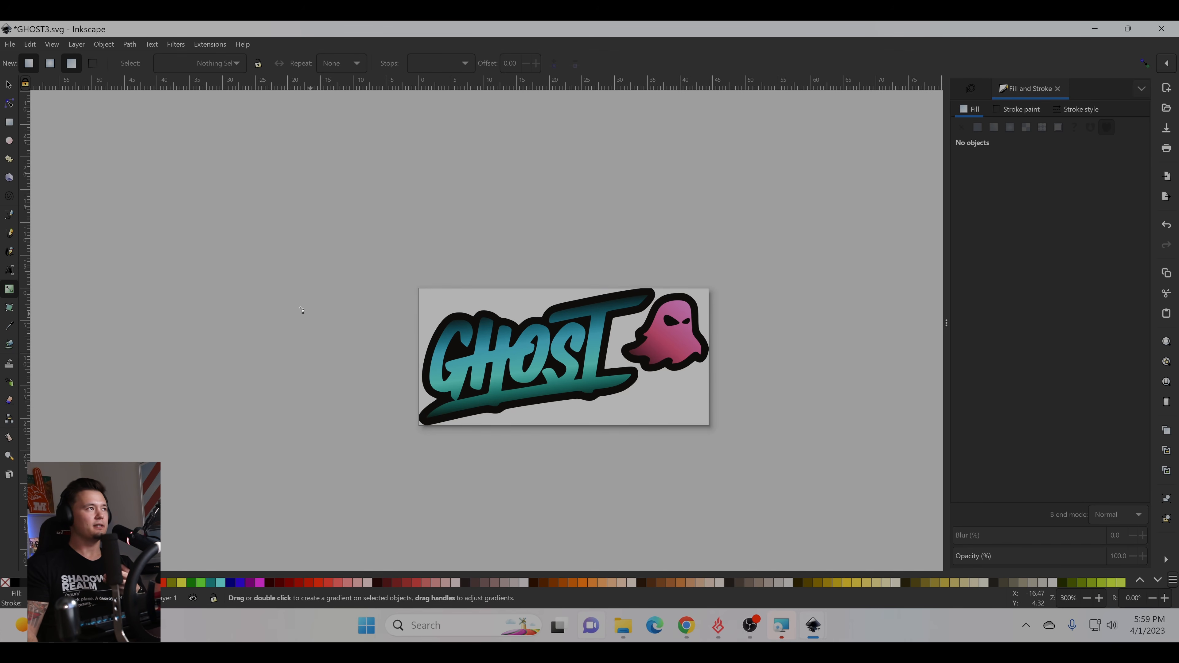
Open the Save As dialog for the gradient version of the drawing
left_click(9, 45)
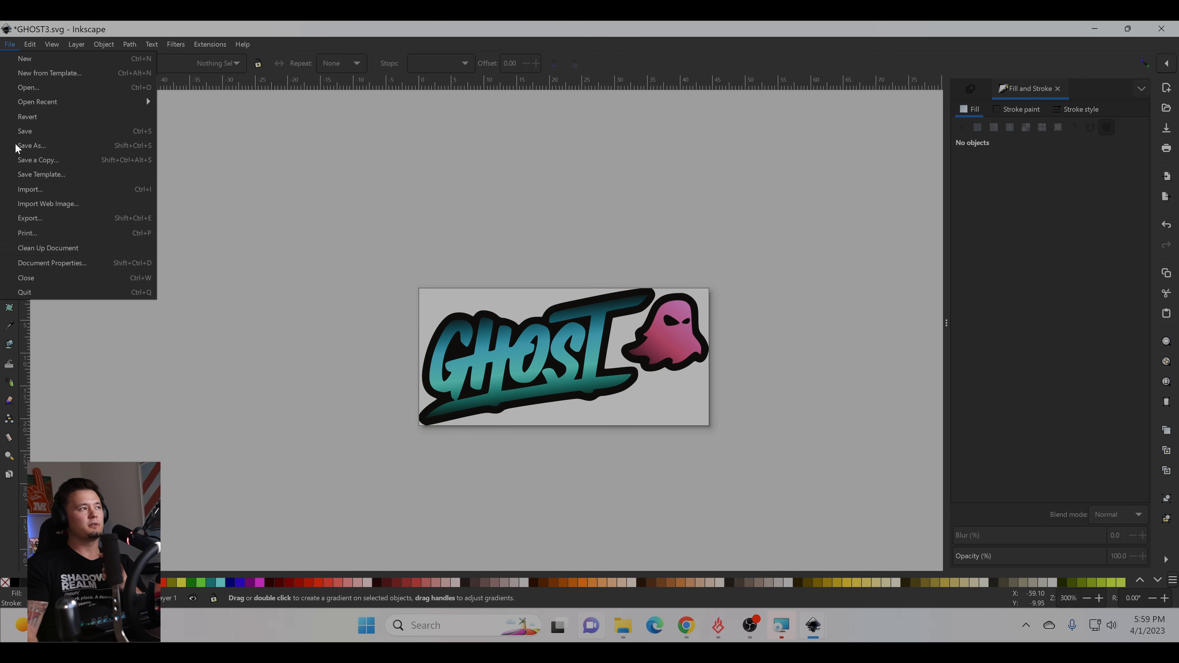
left_click(34, 146)
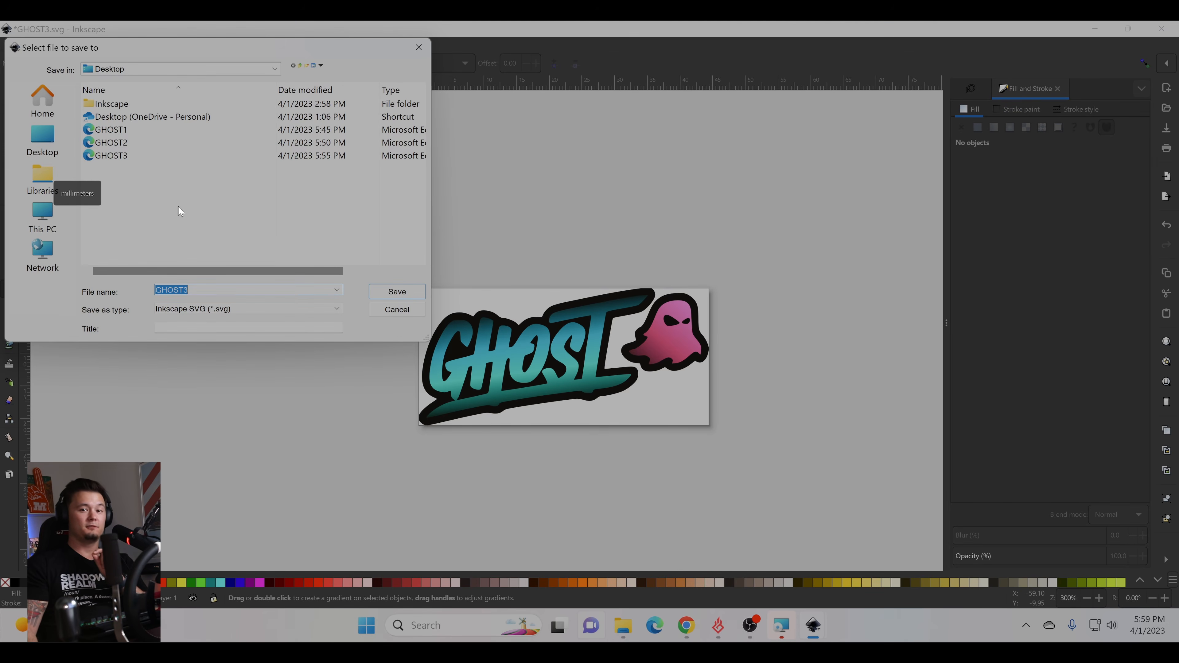
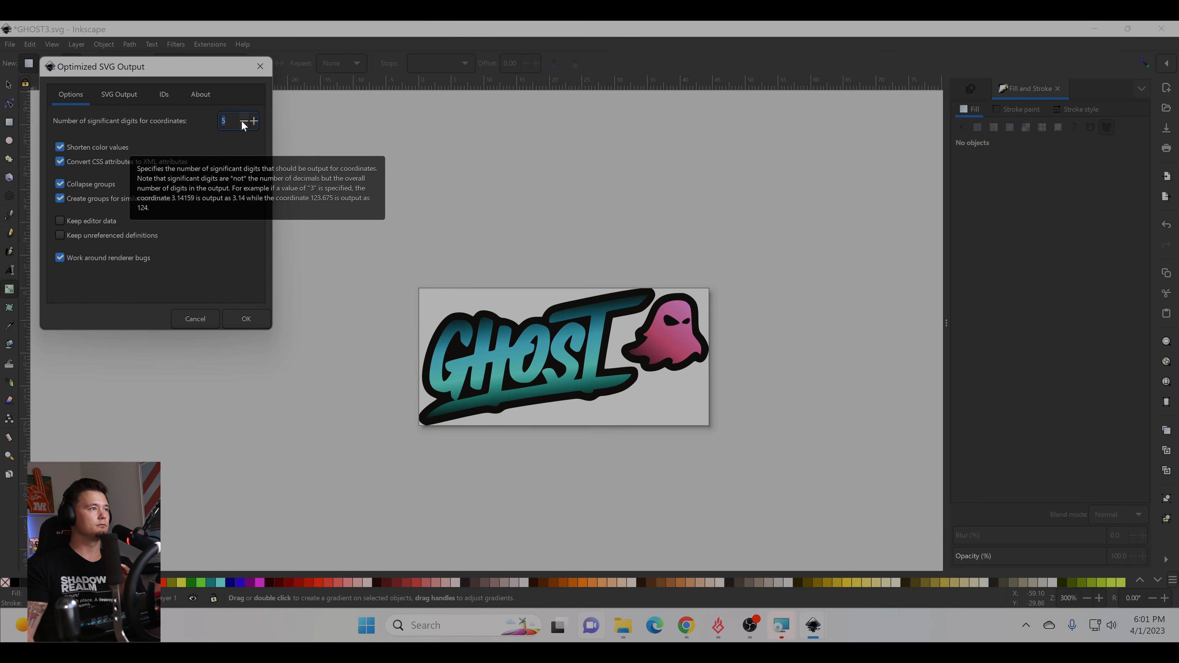
Save the gradient drawing as the optimized SVG GHOST4 and check its file size in the Desktop folder
left_click(246, 318)
left_click(623, 625)
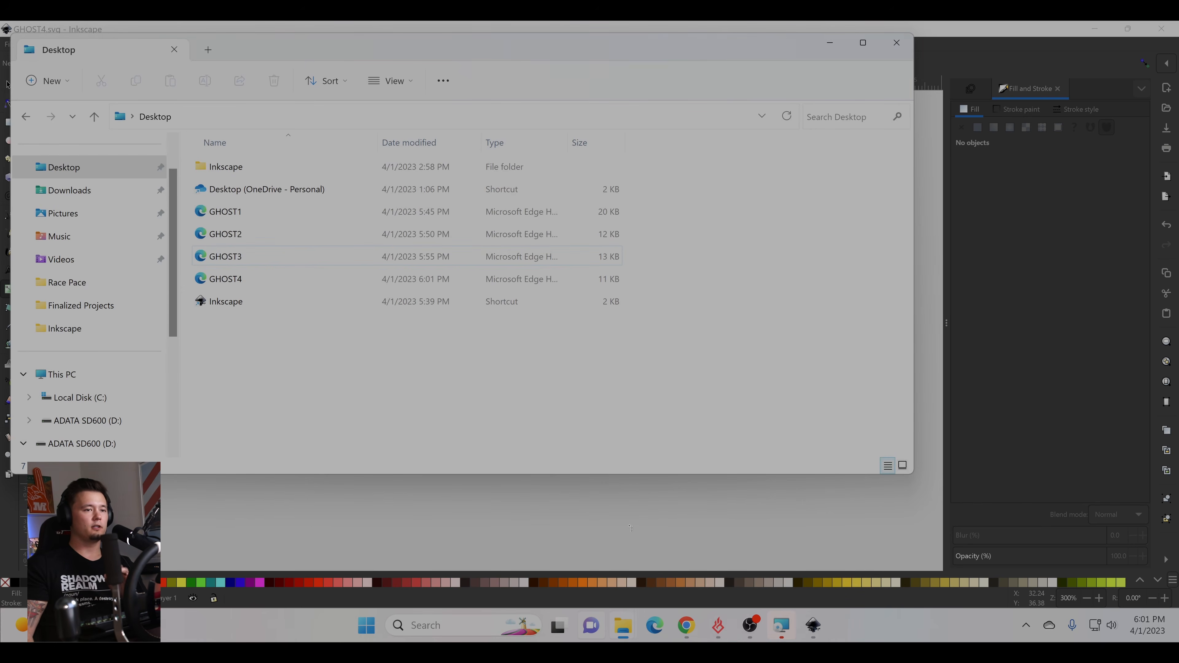
left_click(503, 284)
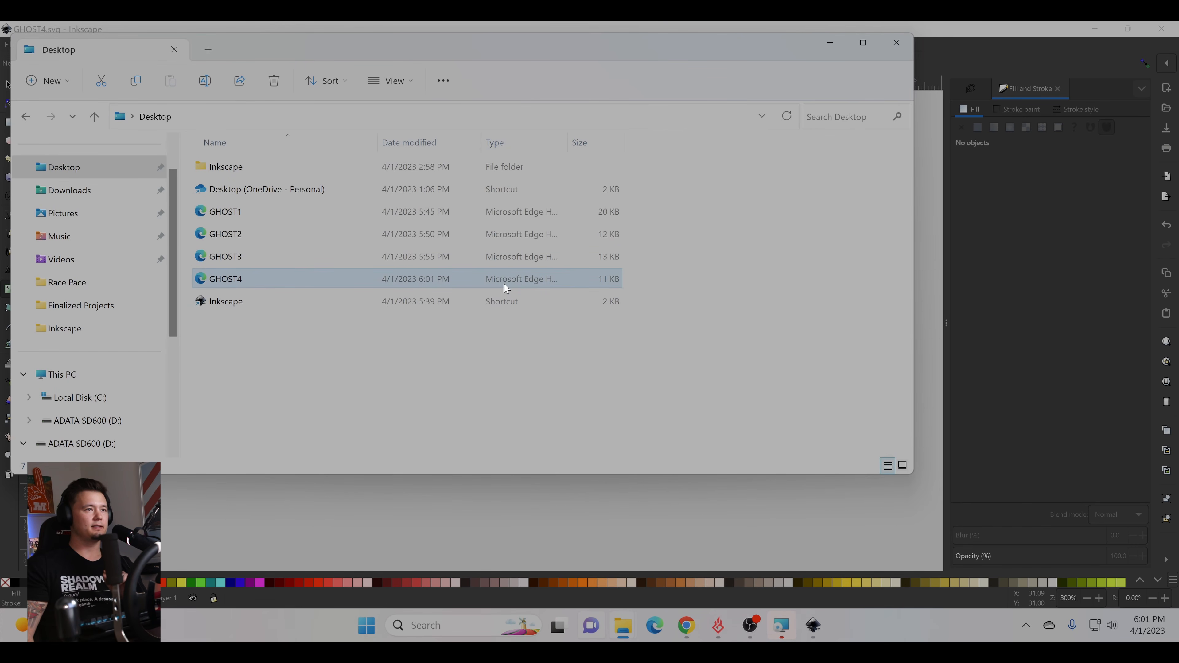
Switch to the Gran Turismo decal uploader in Chrome and upload GHOST4 from the Desktop folder, keeping the title GHOST4
left_click(687, 626)
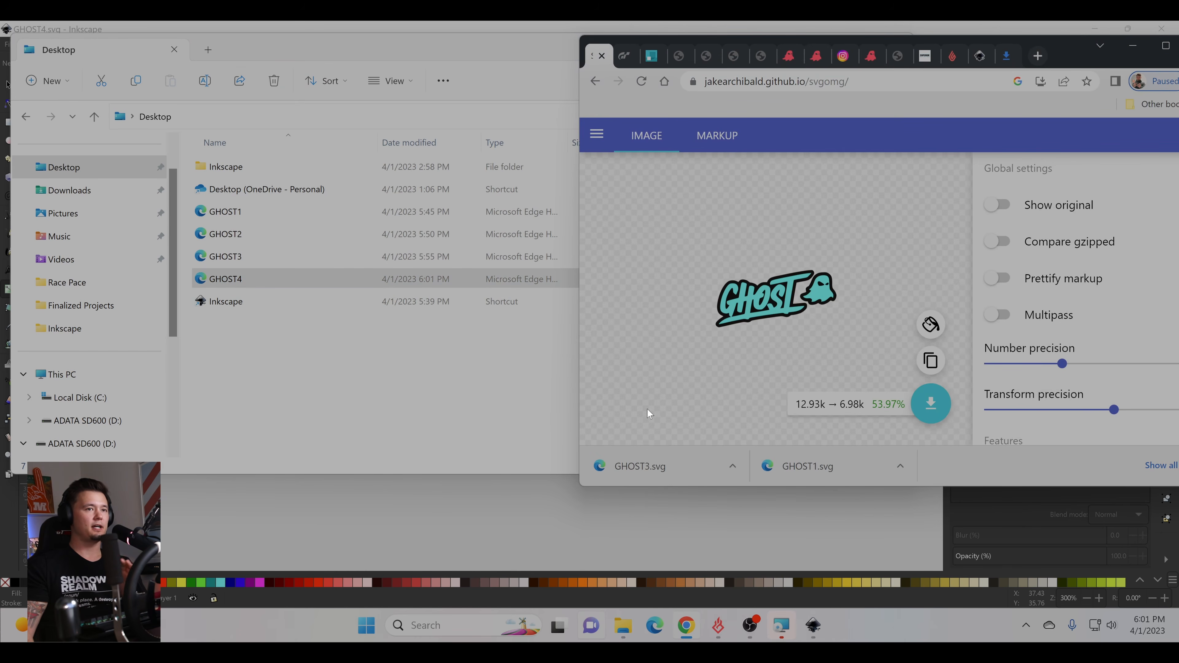
left_click(622, 58)
scroll(692, 277, "up", 8)
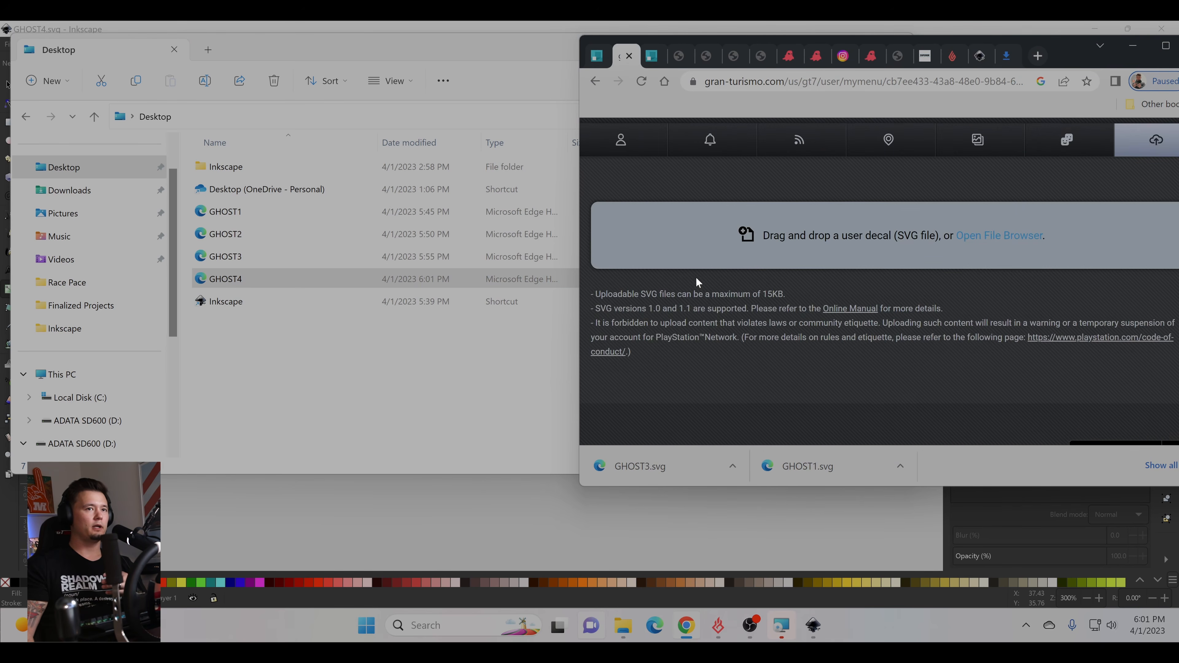
scroll(689, 278, "down", 3)
left_click_drag(398, 277, 745, 323)
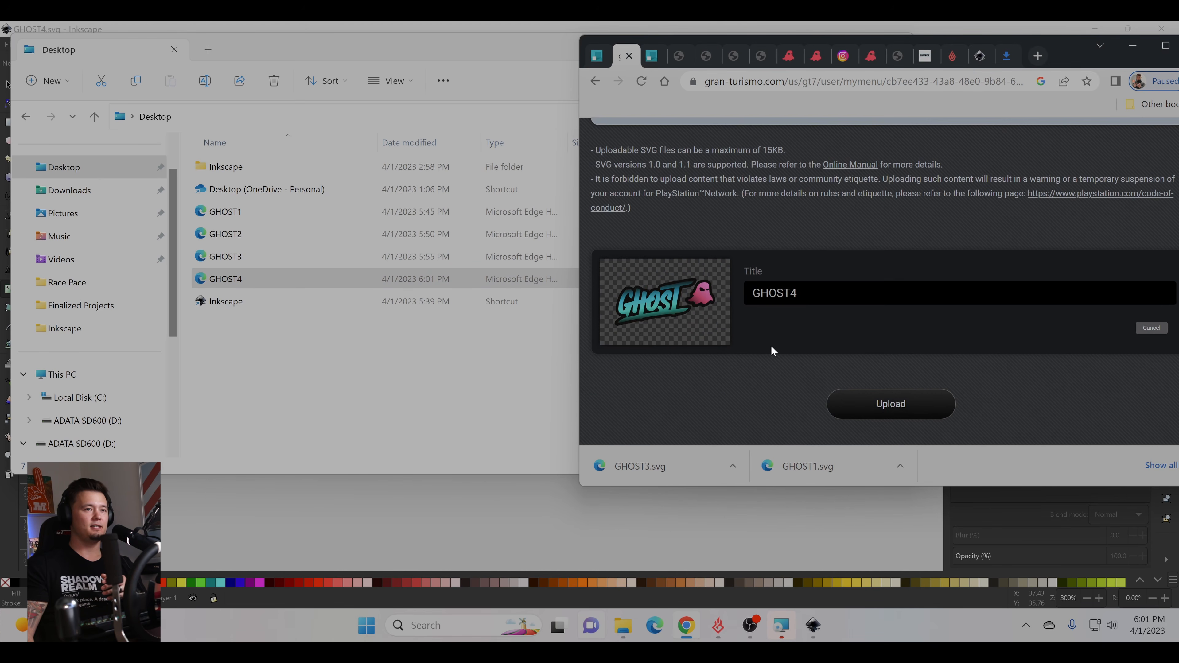
left_click(893, 408)
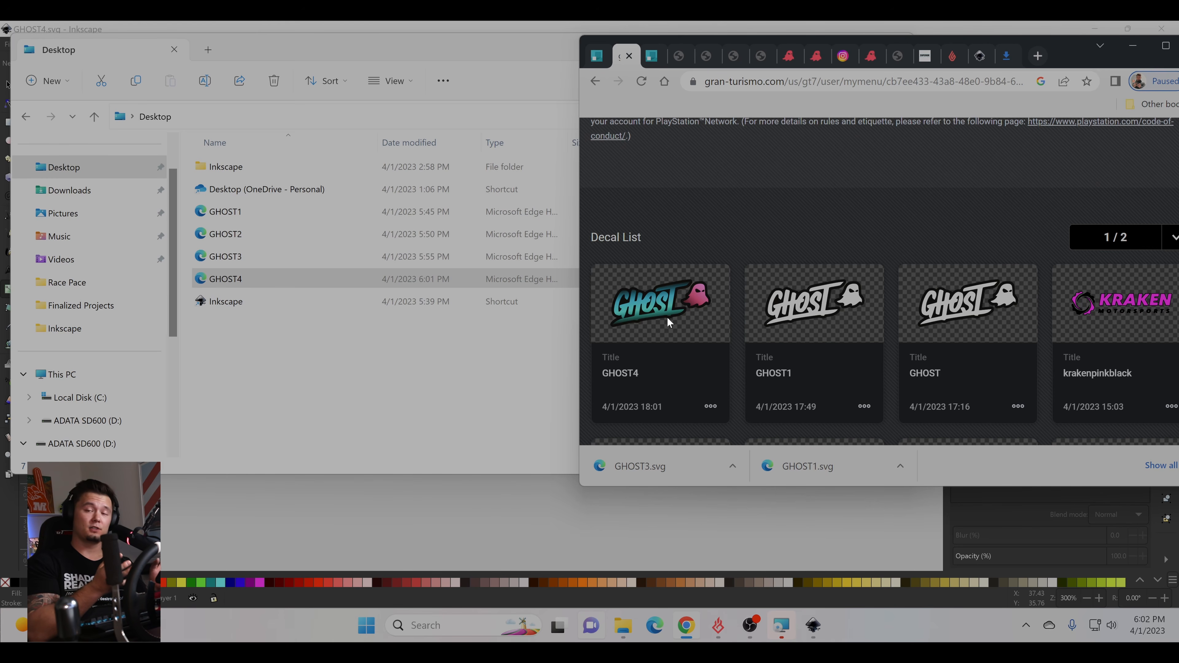
left_click_drag(1077, 48, 984, 51)
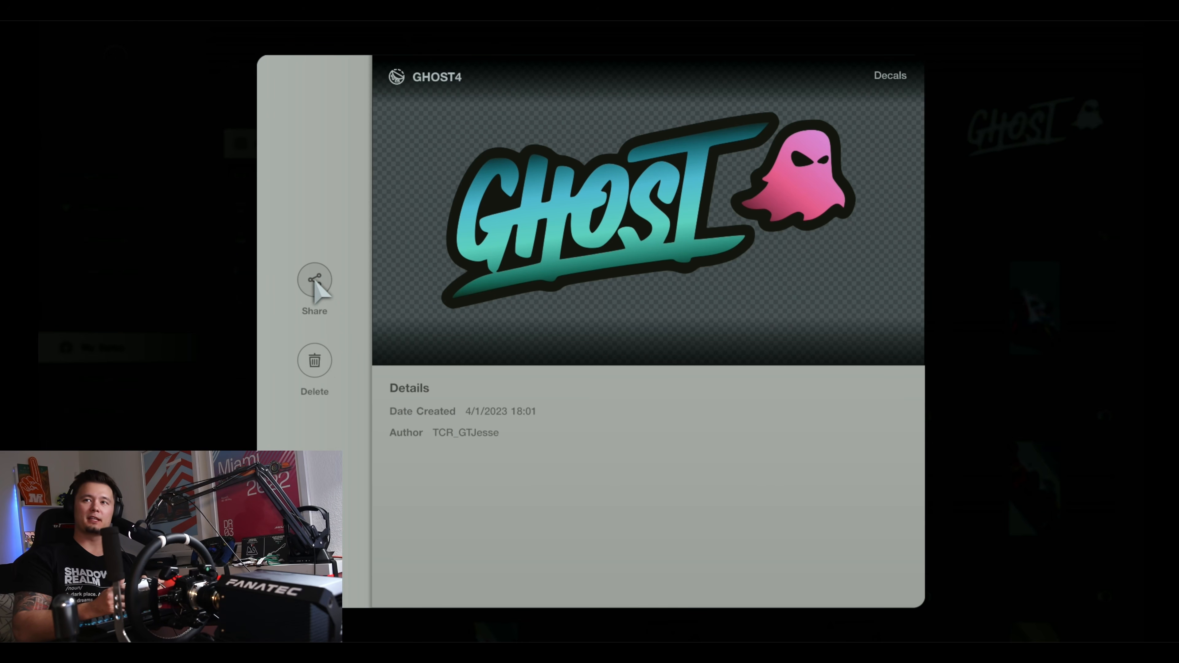
Compare the previews of the GHOST4 and GHOST5 decals in Gran Turismo 7 to check how their fills render
key("Escape")
left_click(494, 166)
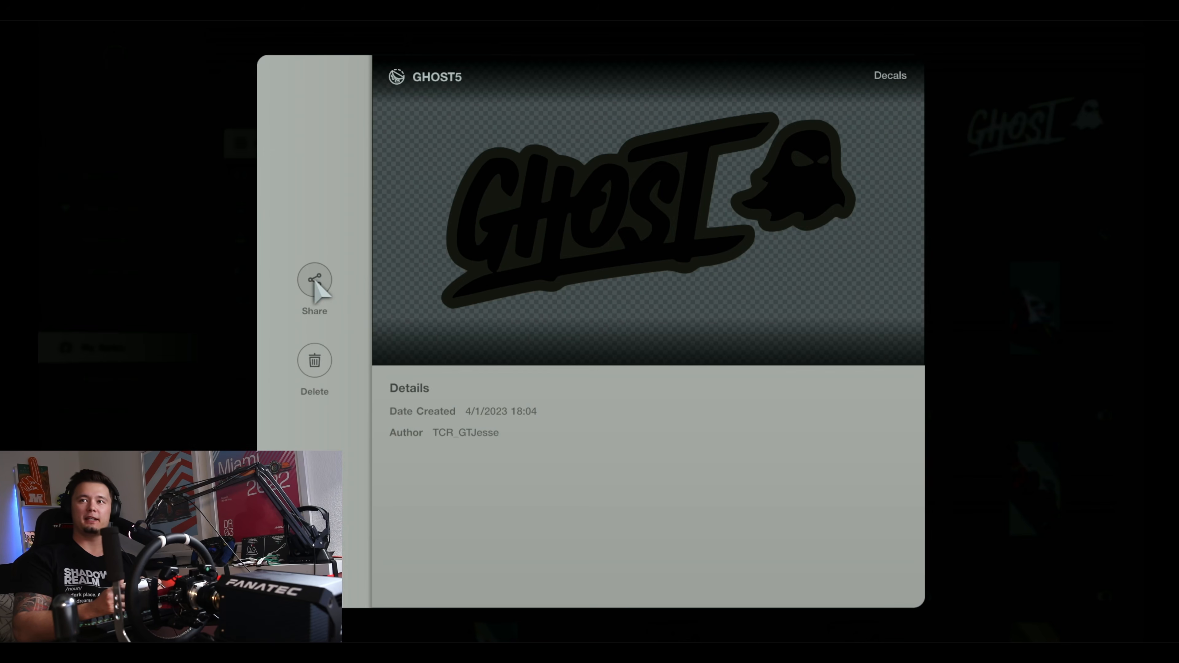
key("Escape")
left_click(668, 167)
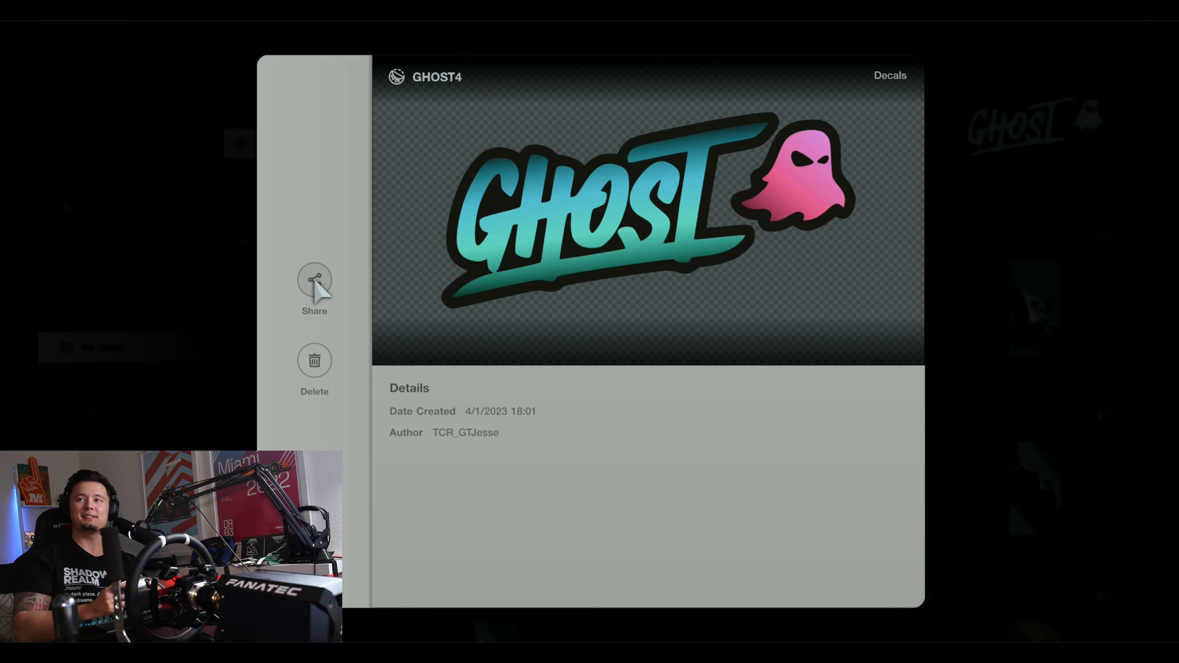
key("Escape")
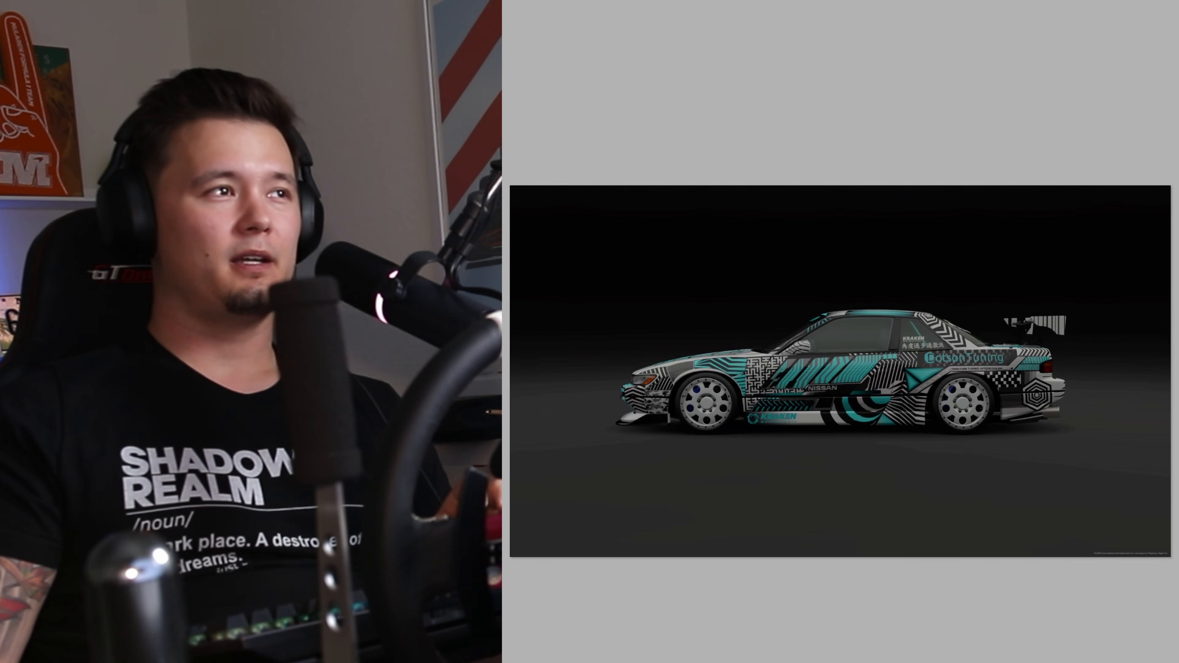
key("Right")
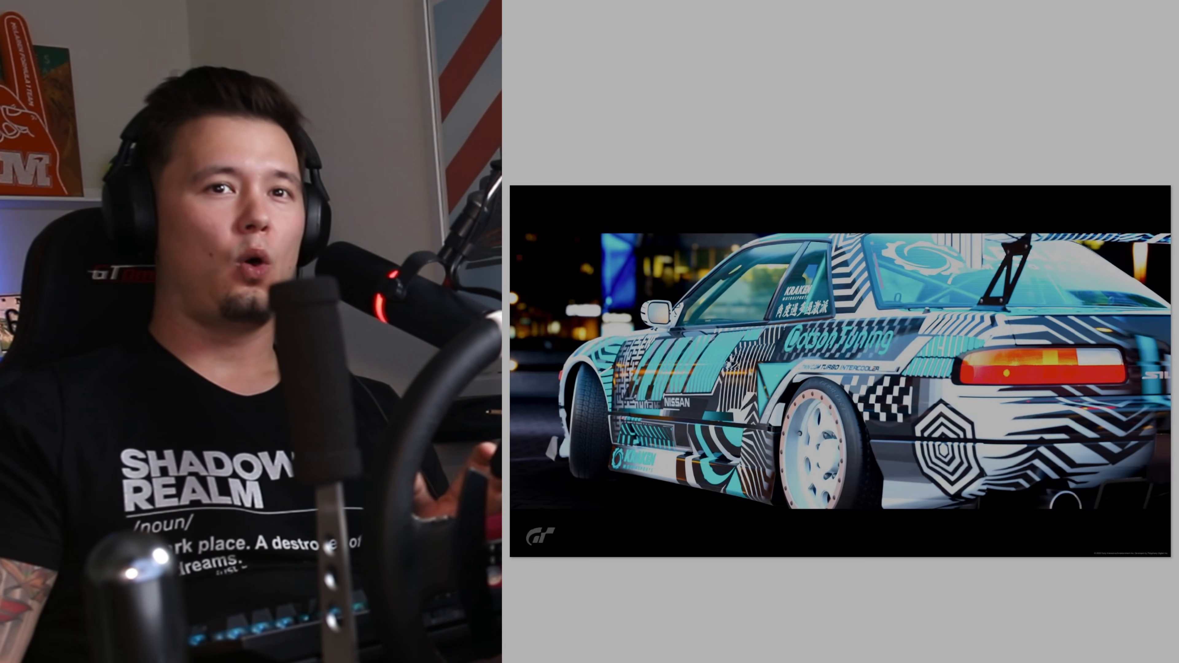
key("Right")
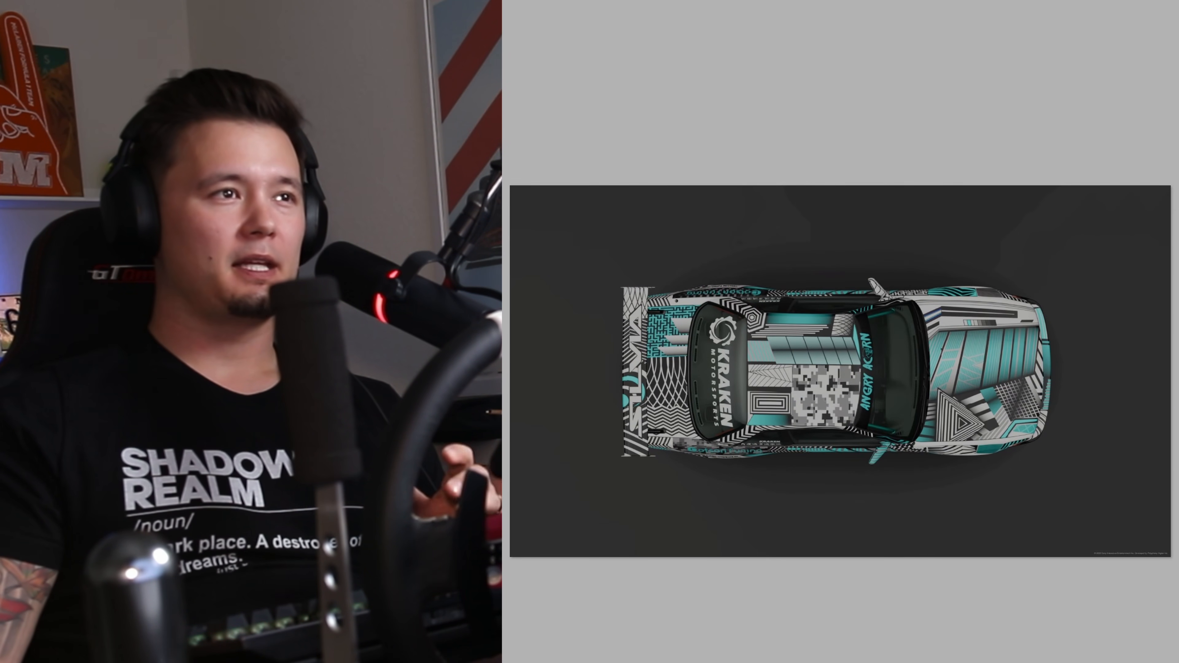
key("Right")
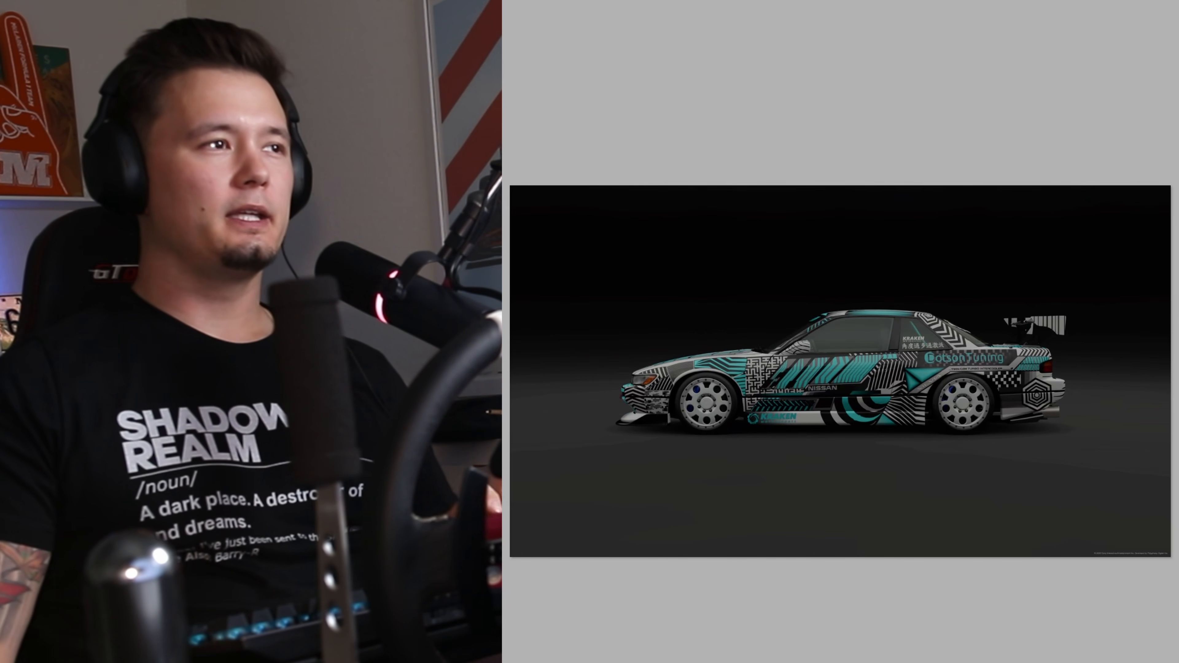
key("Down")
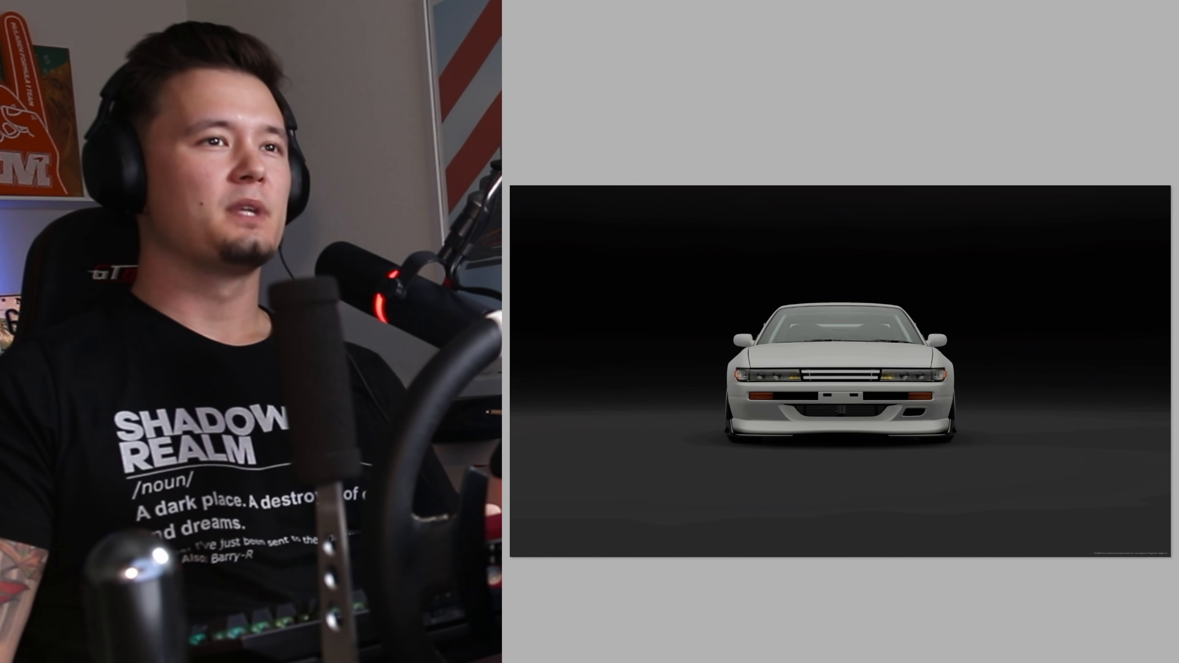
key("Down")
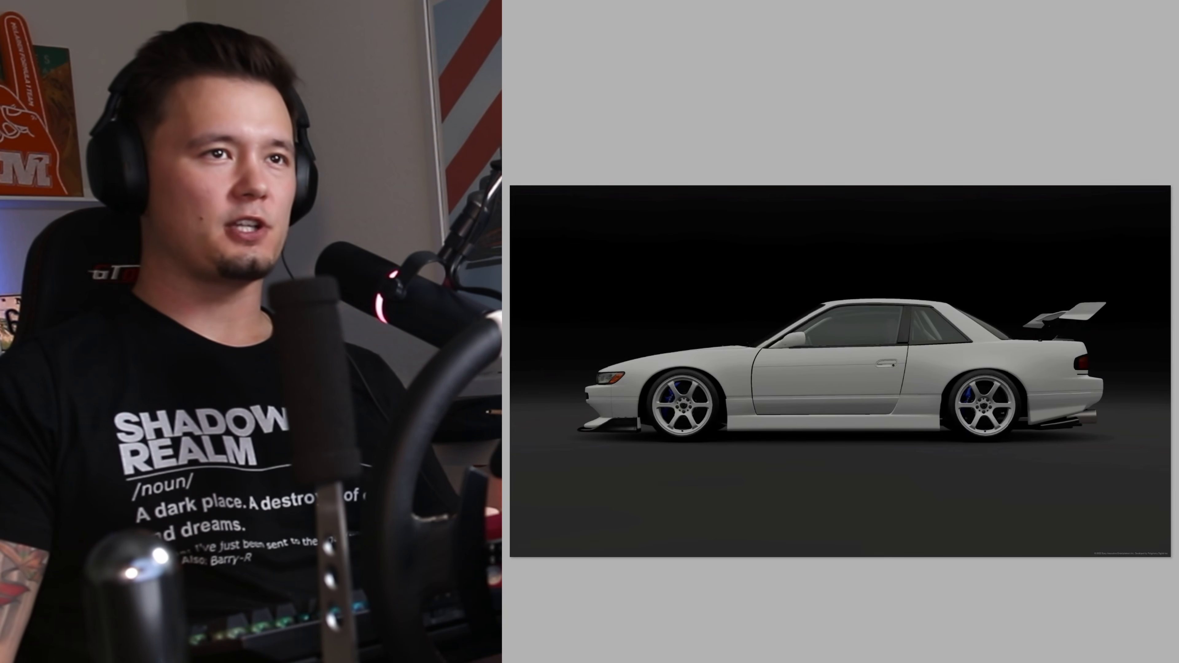
key("Down")
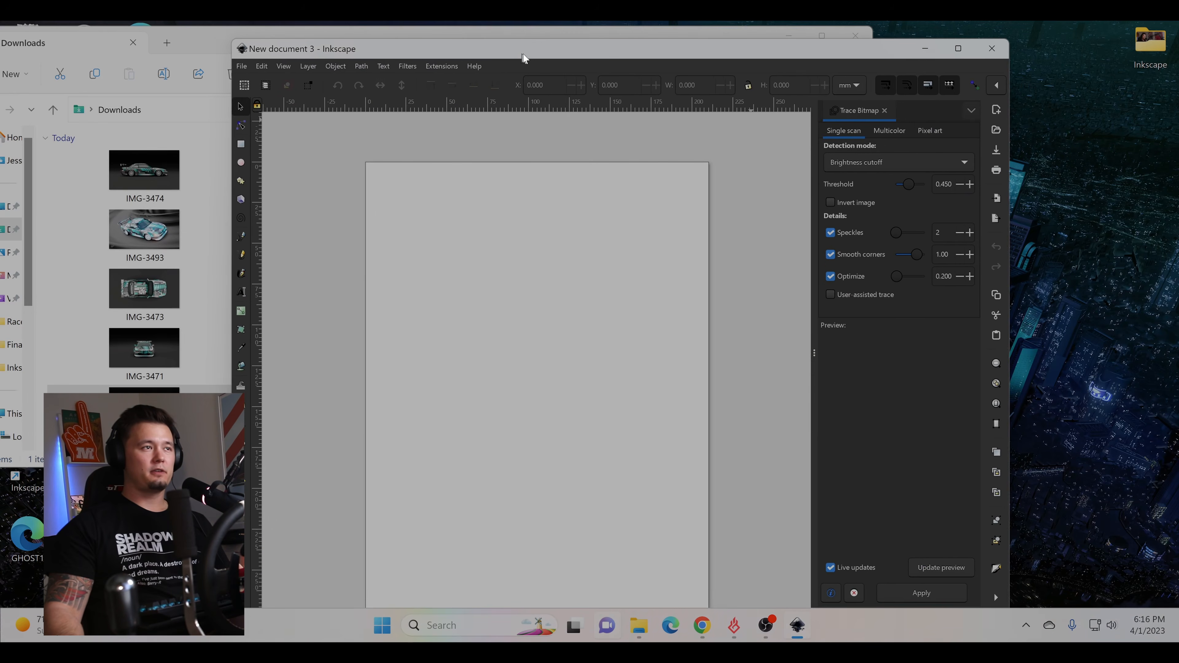
Import the side-view photo of the white car, IMG-3458 from Downloads, into the blank Inkscape document as an embedded image
left_click_drag(522, 54, 665, 37)
left_click(324, 41)
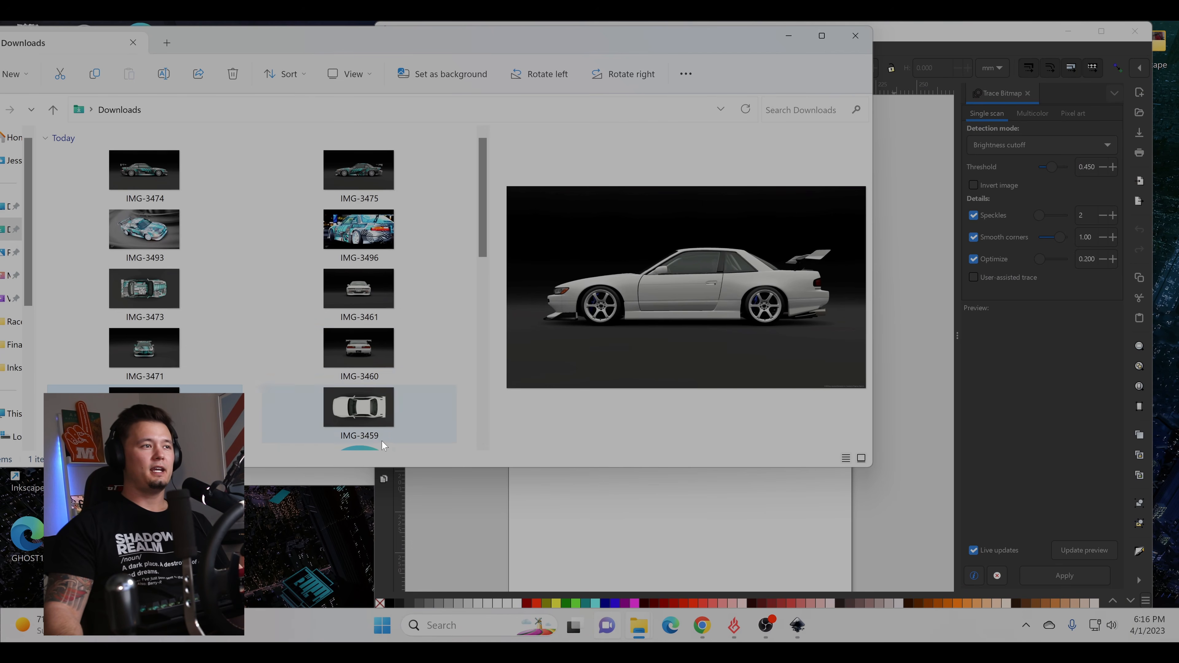
left_click_drag(144, 407, 620, 491)
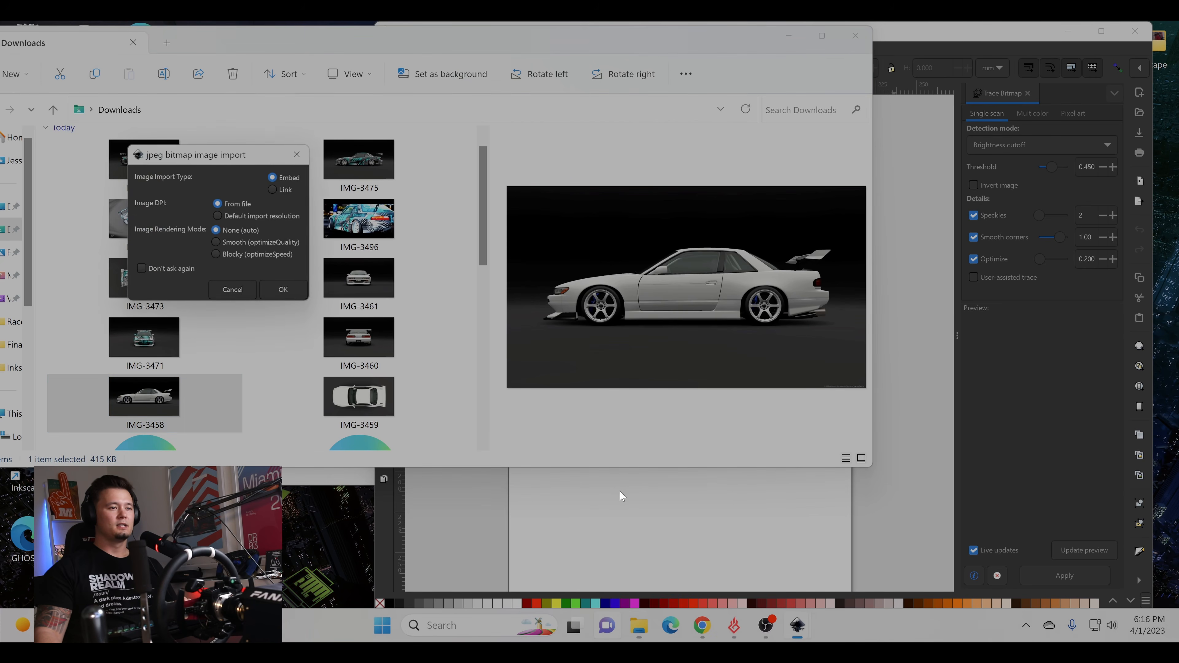
left_click(277, 289)
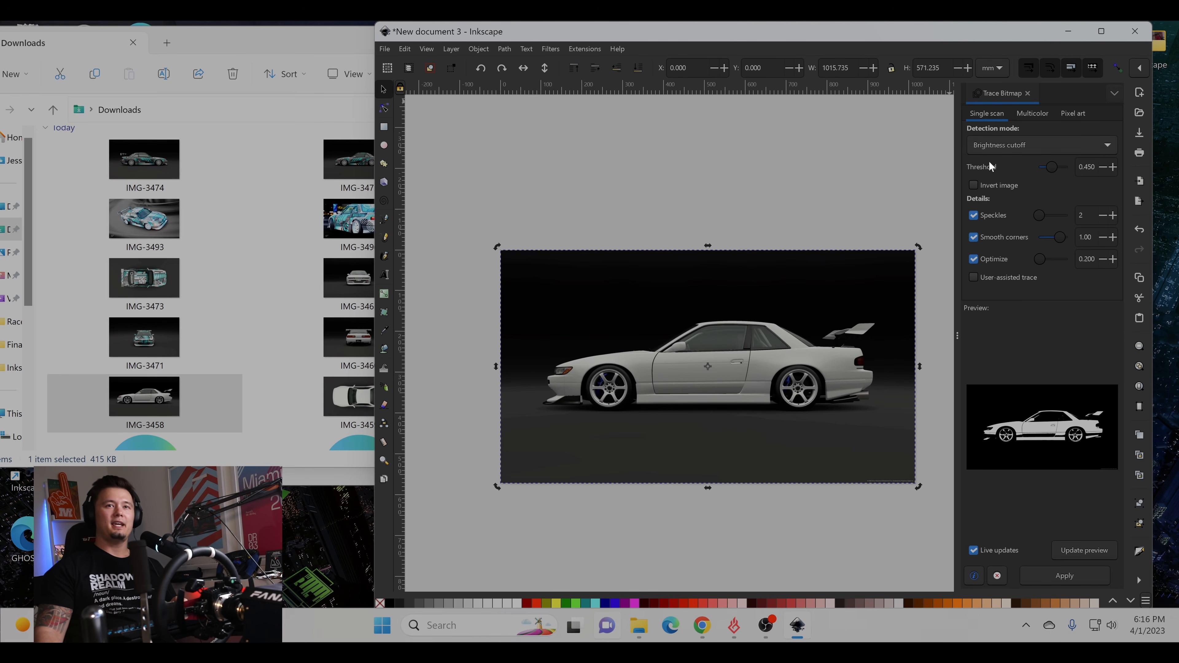
Trace the car photo with edge detection at threshold 0.064, speckles 851, smooth corners 0.54 and optimize 4.043, and move the trace off the photo
left_click(995, 143)
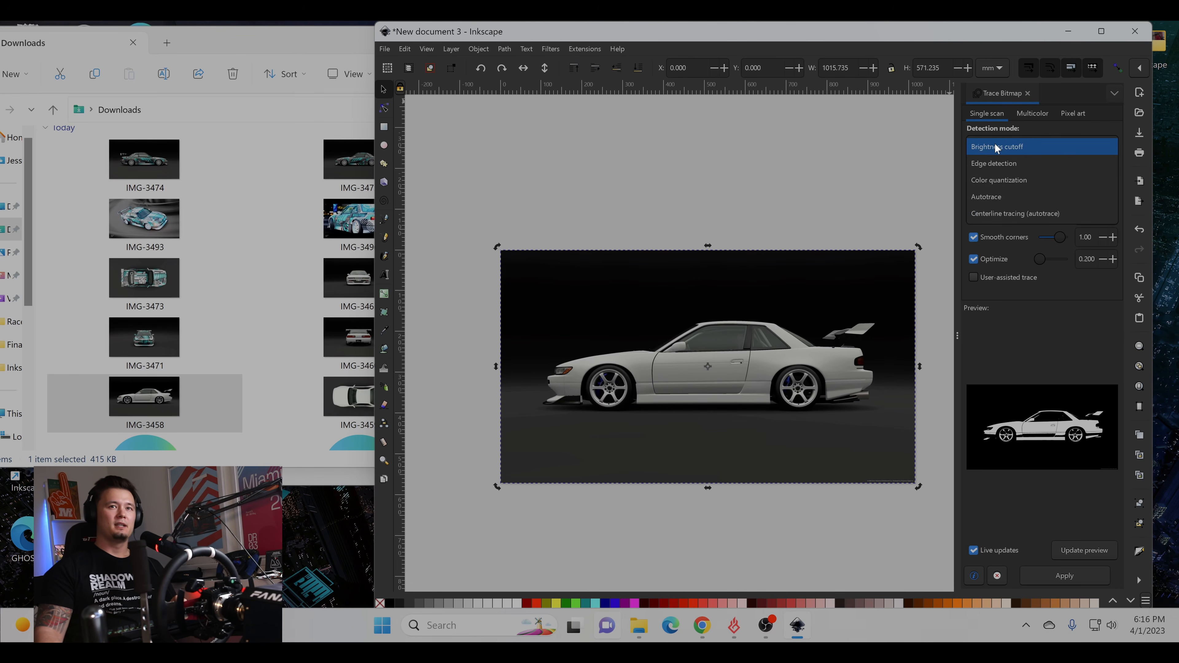
left_click(991, 161)
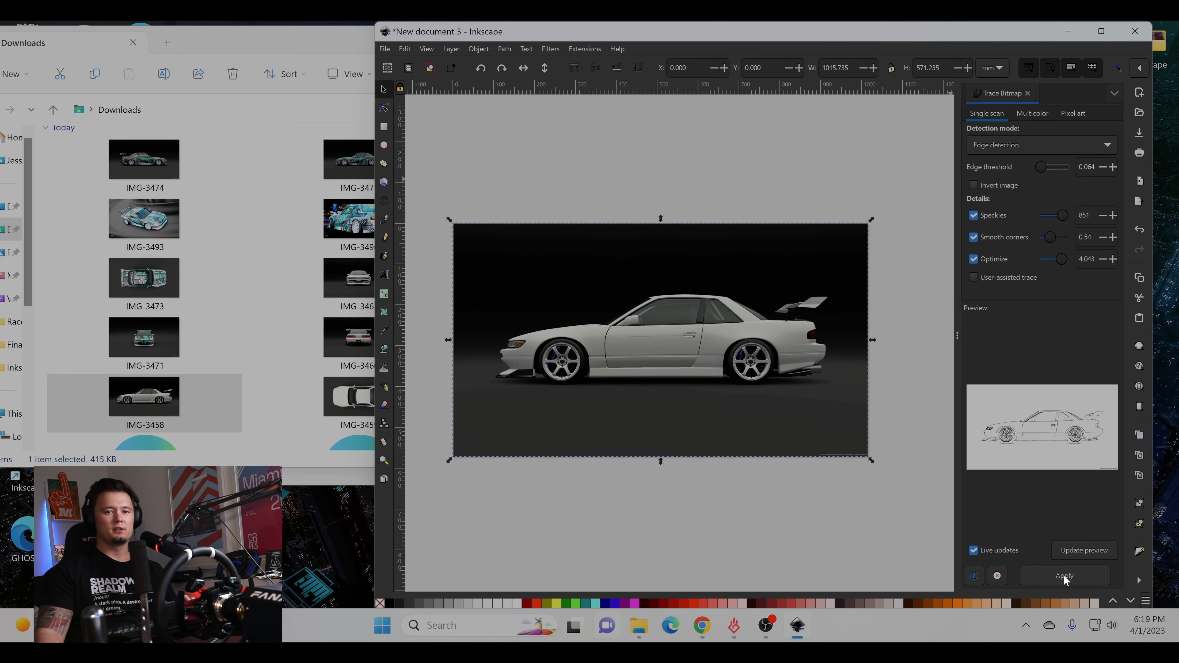
left_click(1060, 575)
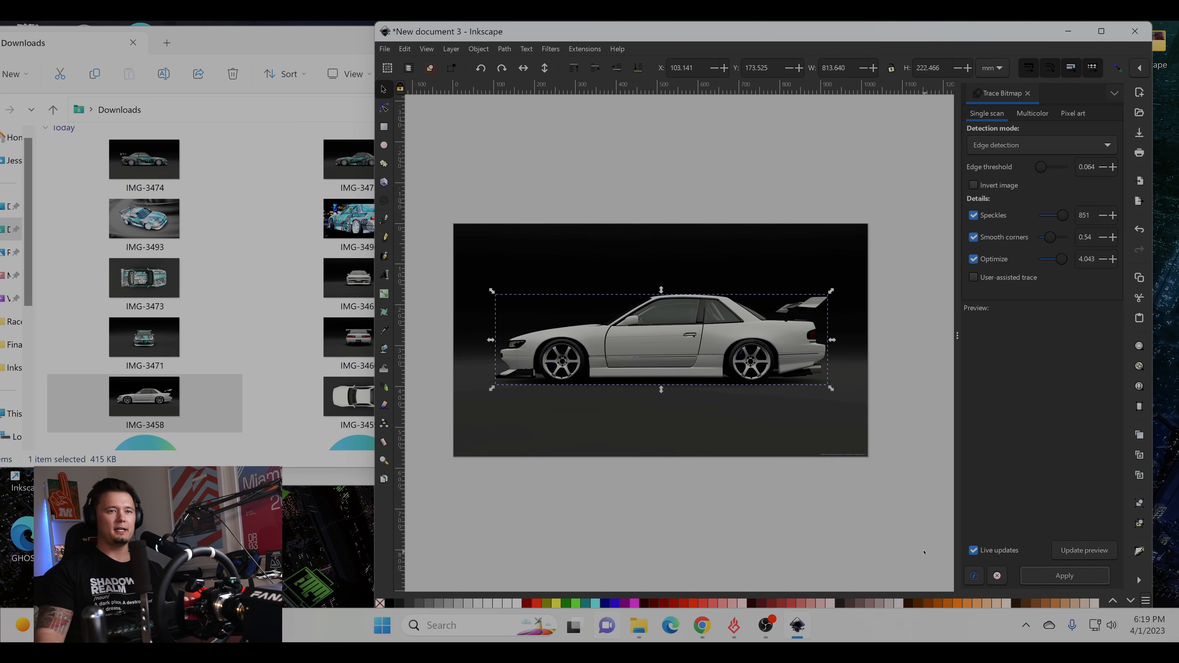
left_click_drag(823, 284, 831, 447)
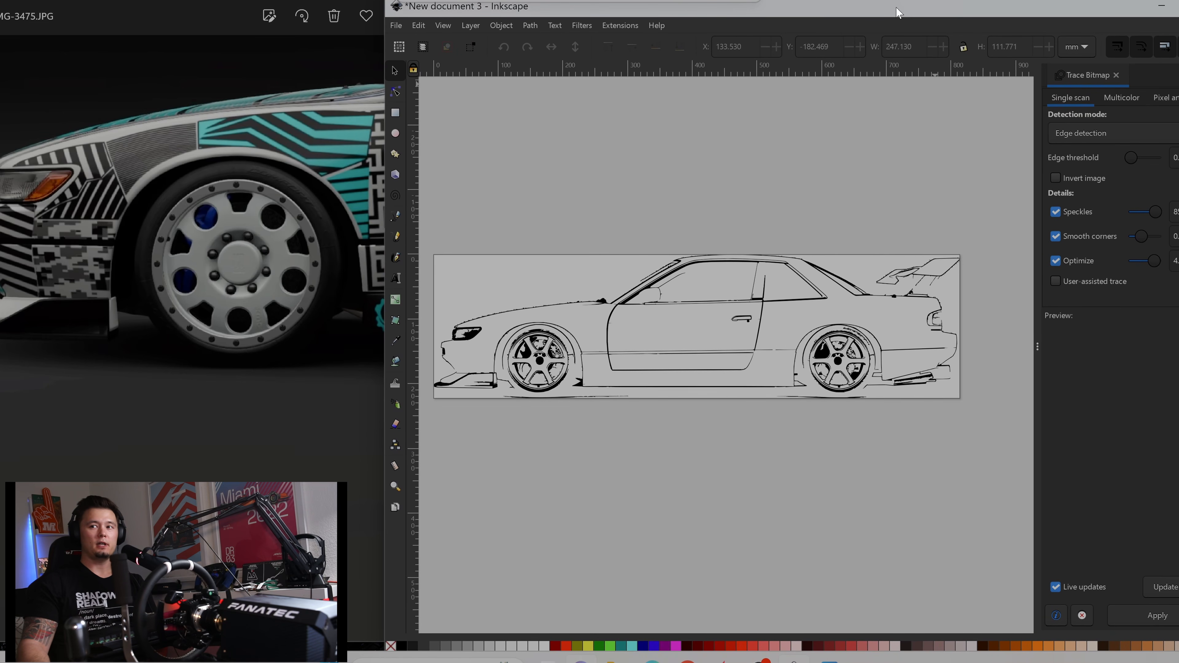
Place the livery reference photo IMG-3475 beside the Inkscape drawing, with the car's front wheel and fender in view
left_click_drag(898, 12, 877, 12)
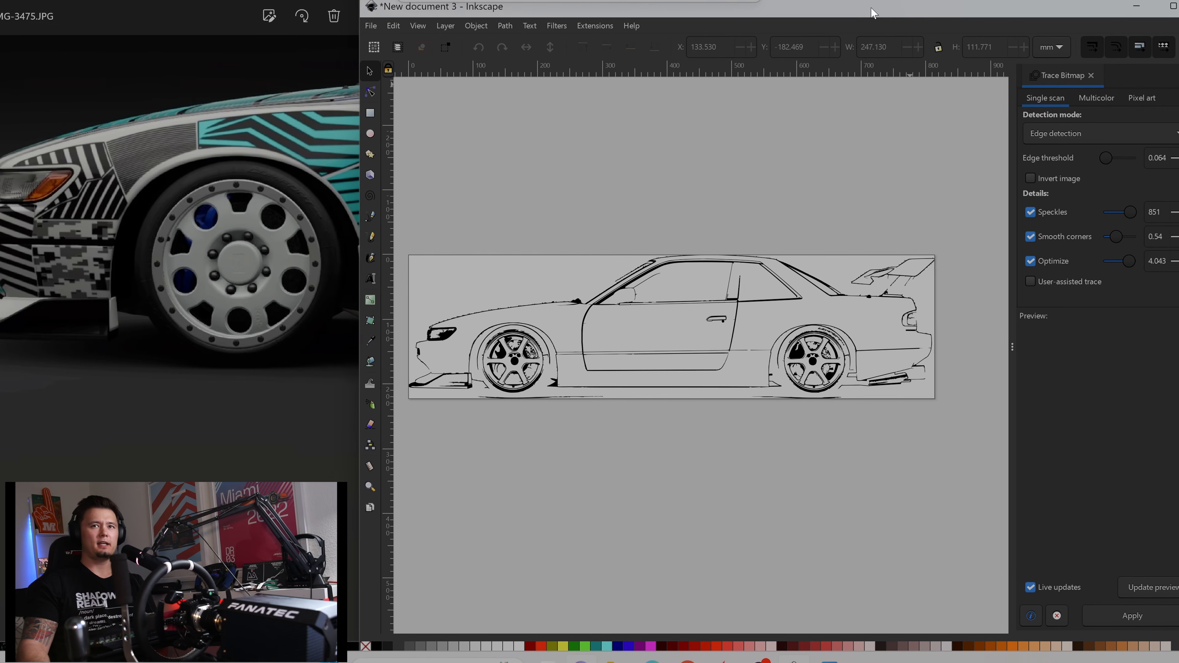
left_click_drag(274, 246, 242, 246)
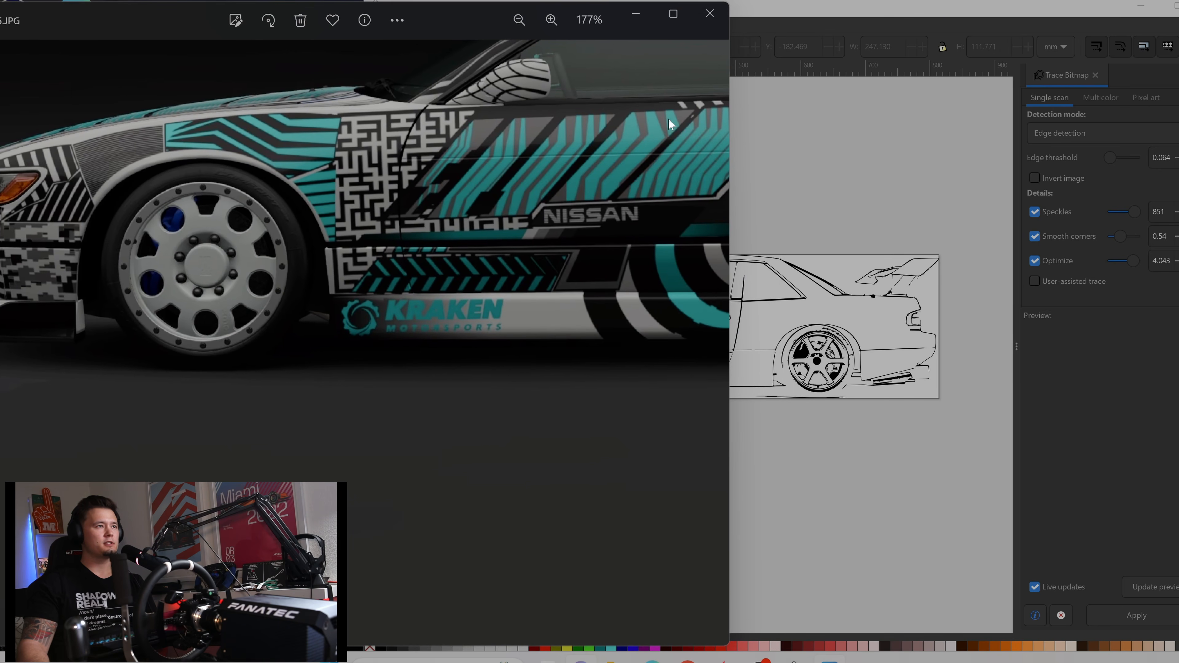
left_click(850, 114)
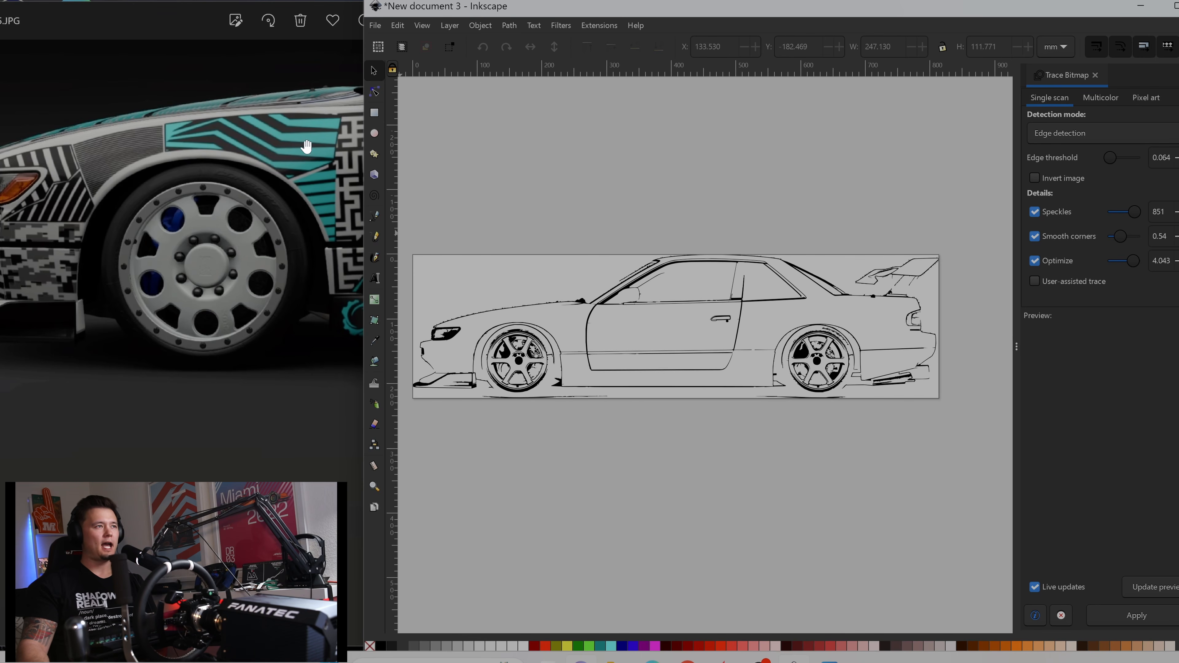
Draw a teal rectangle about 239 by 92 mm over the car's front fender and convert it to a path
left_click(376, 115)
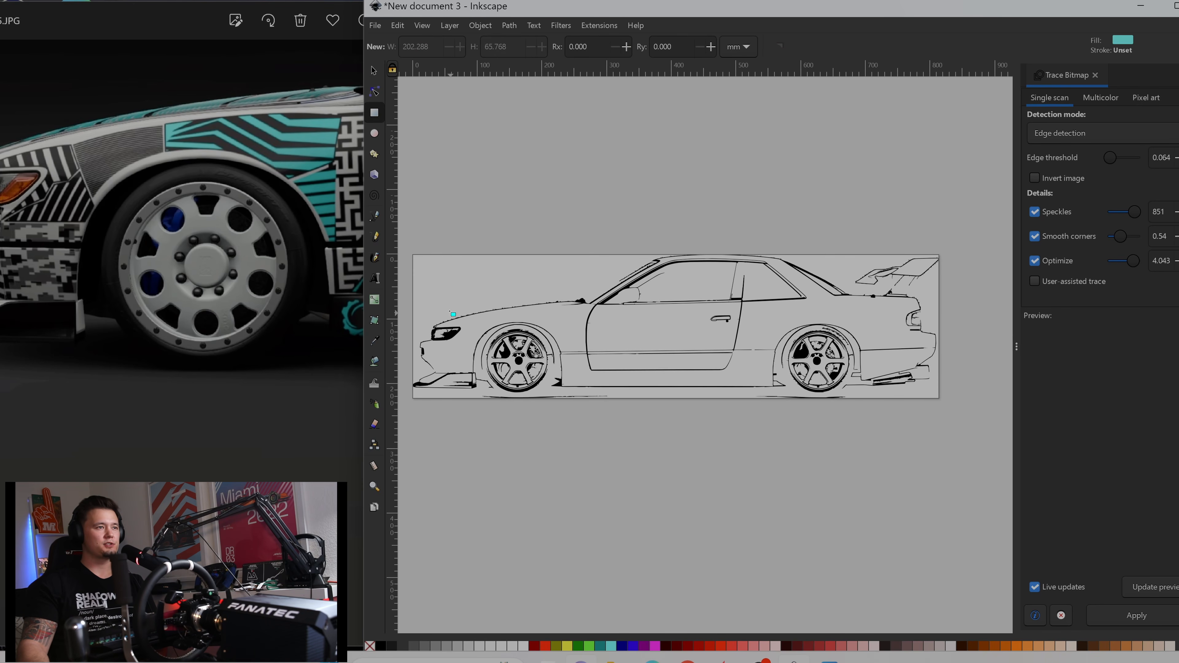
mouse_move(439, 293)
left_mouse_down()
mouse_move(553, 338)
mouse_move(593, 367)
mouse_move(577, 341)
mouse_move(587, 351)
left_mouse_up()
left_click(374, 70)
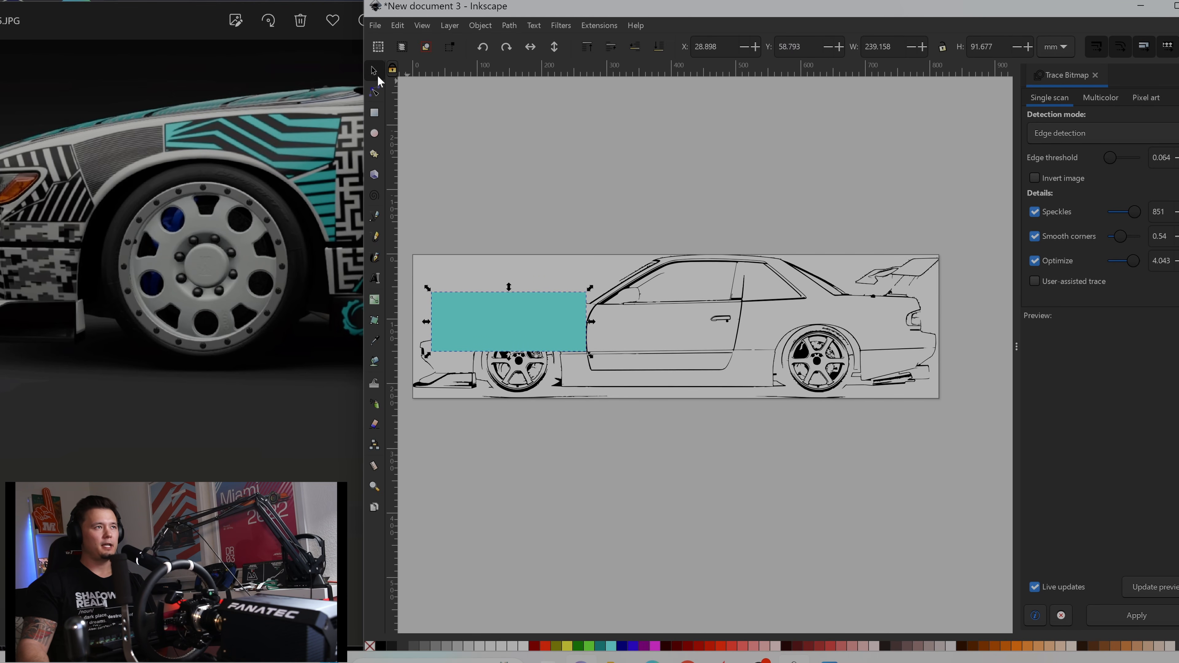
left_click(378, 92)
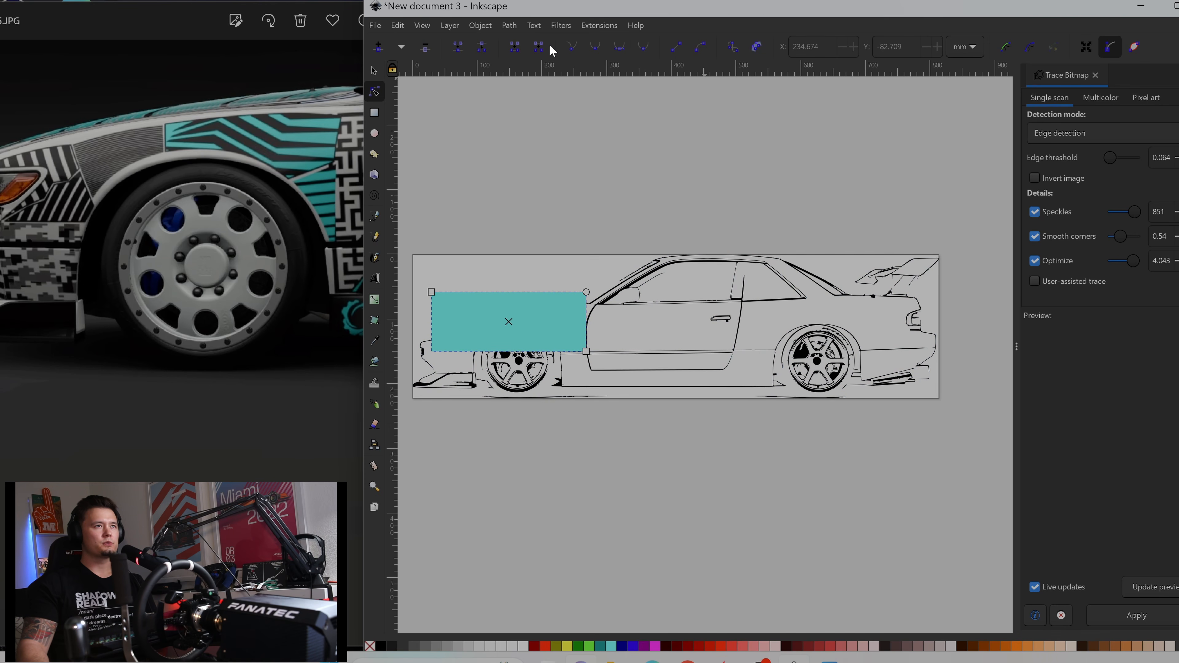
left_click(733, 48)
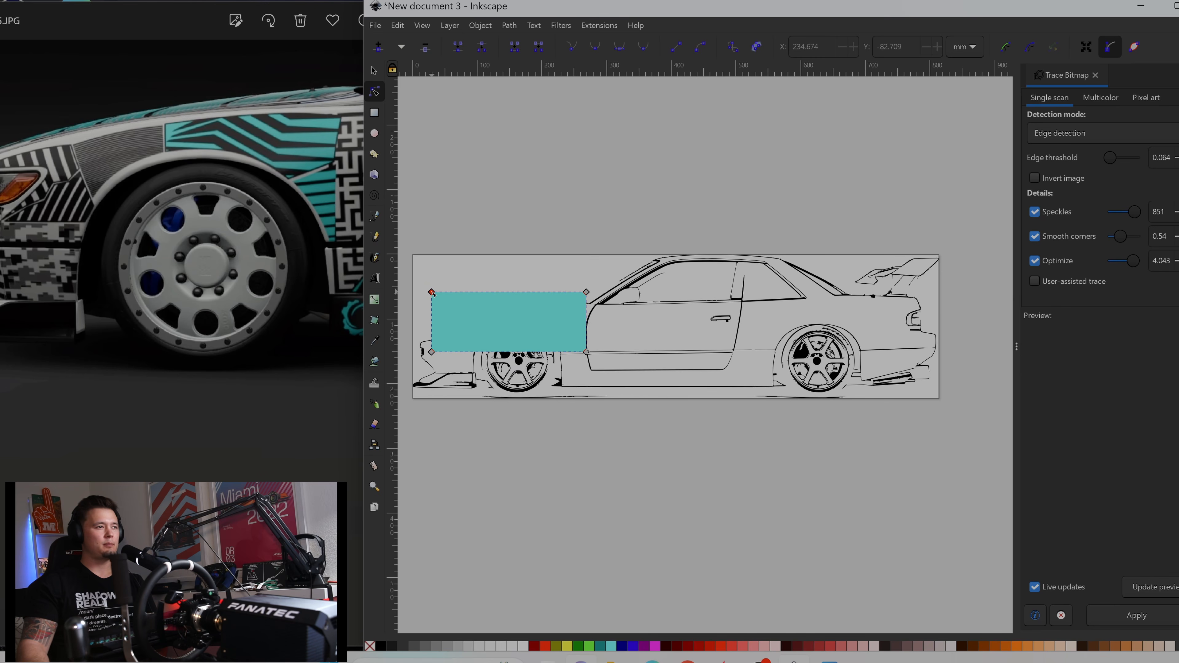
Move the teal shape's upper corner nodes to the headlight and the rear end of the hood, and curve its upper edge along the hood line
left_click_drag(431, 292, 438, 325)
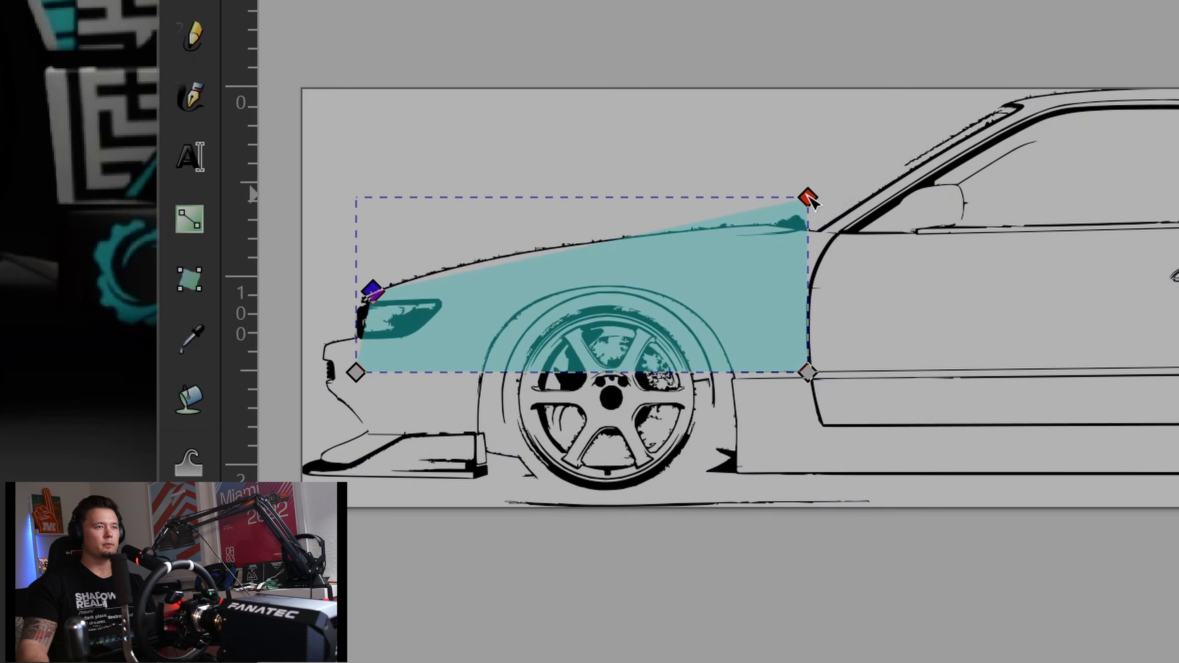
left_click_drag(809, 199, 792, 225)
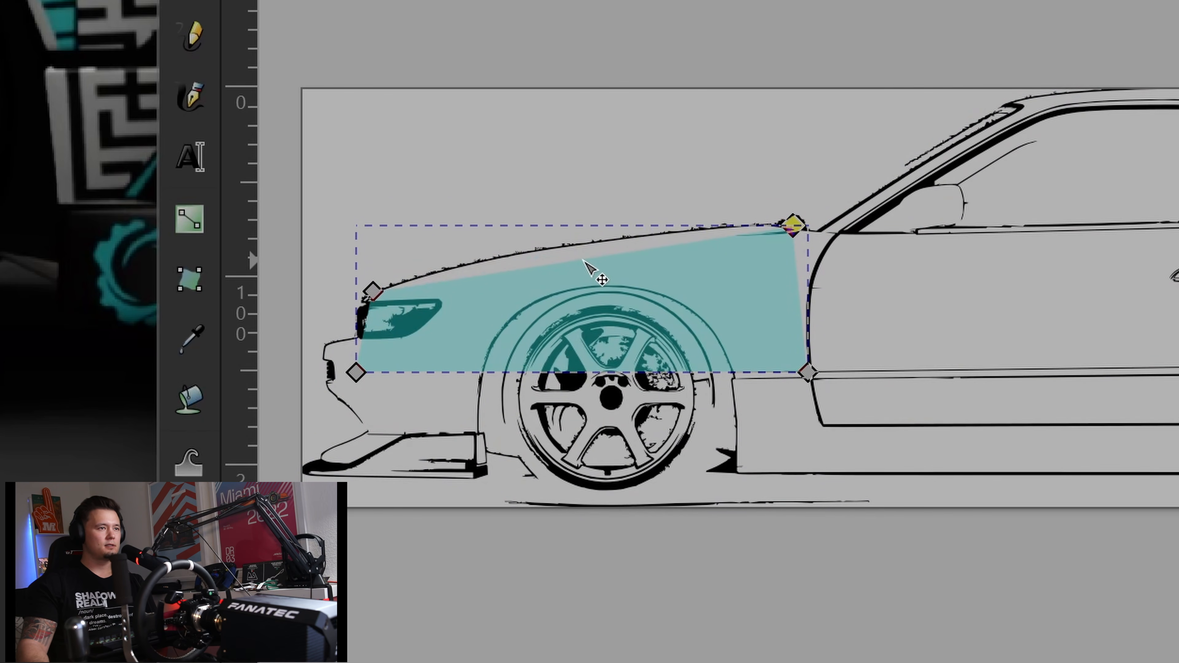
left_click_drag(592, 263, 576, 255)
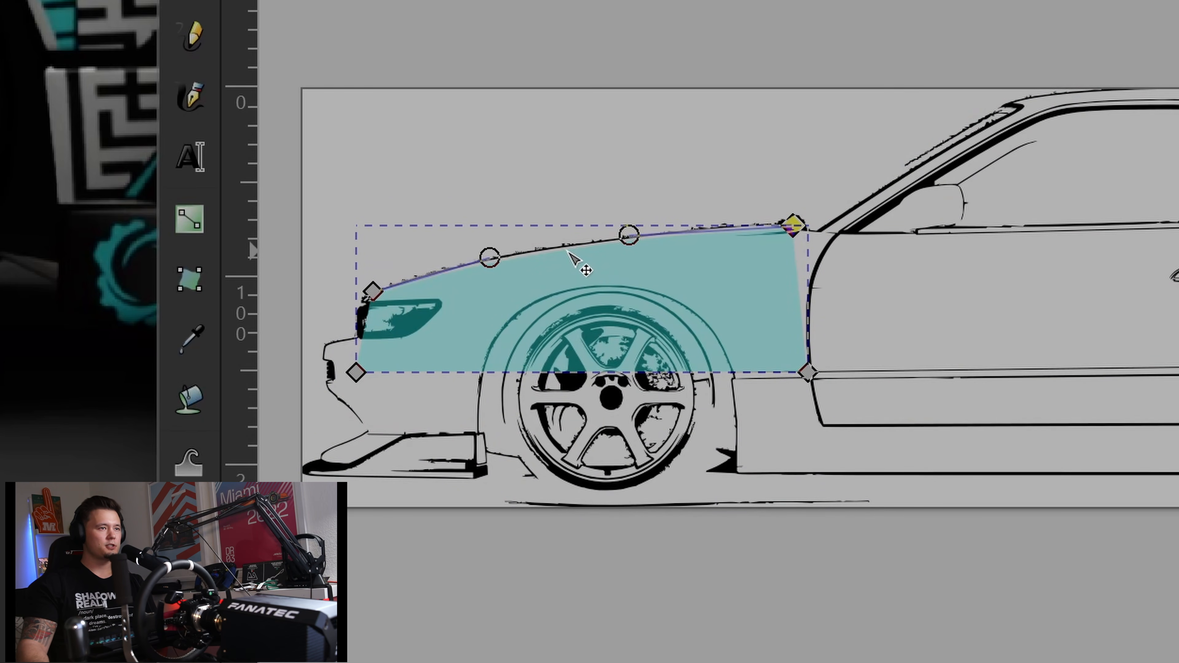
left_click_drag(792, 225, 804, 226)
left_click_drag(641, 235, 607, 241)
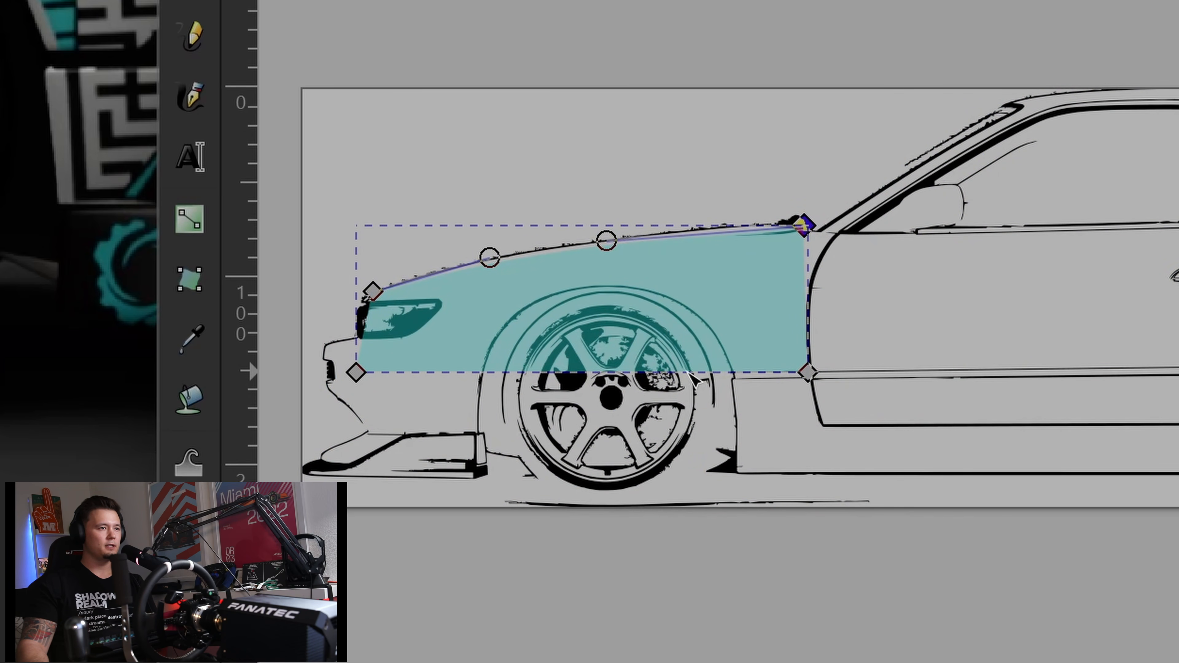
Add two nodes on the teal shape's lower edge at the wheel arch's ends and curve the segment between them along the arch
double_click(735, 371)
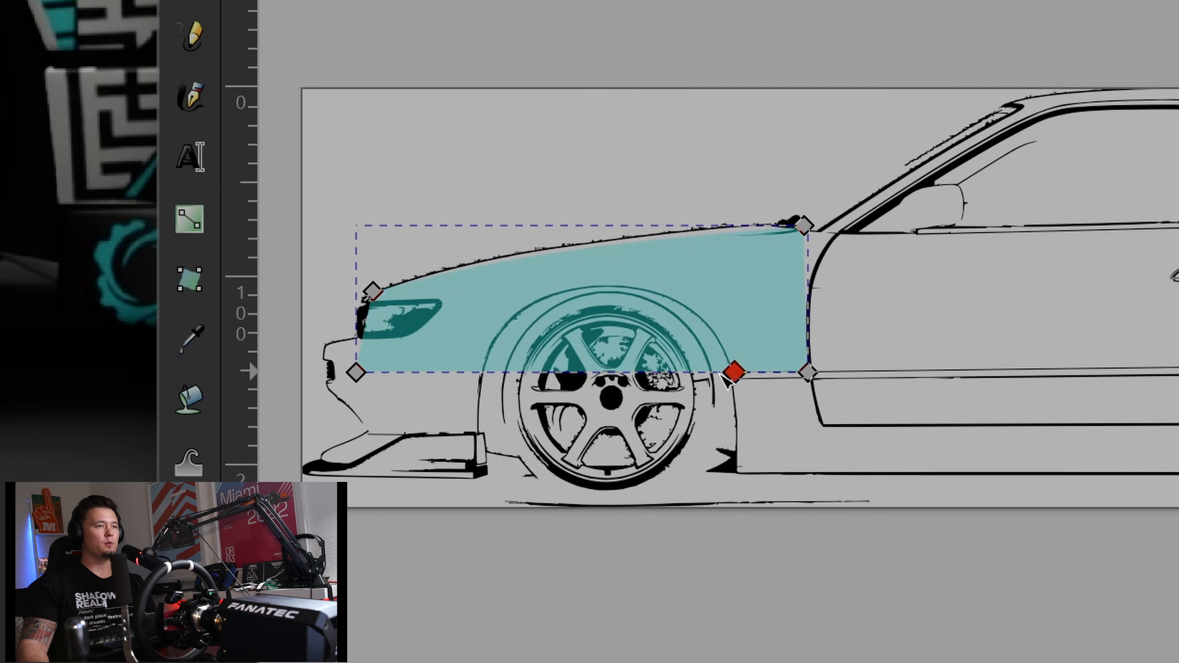
double_click(476, 371)
left_click_drag(604, 370, 583, 292)
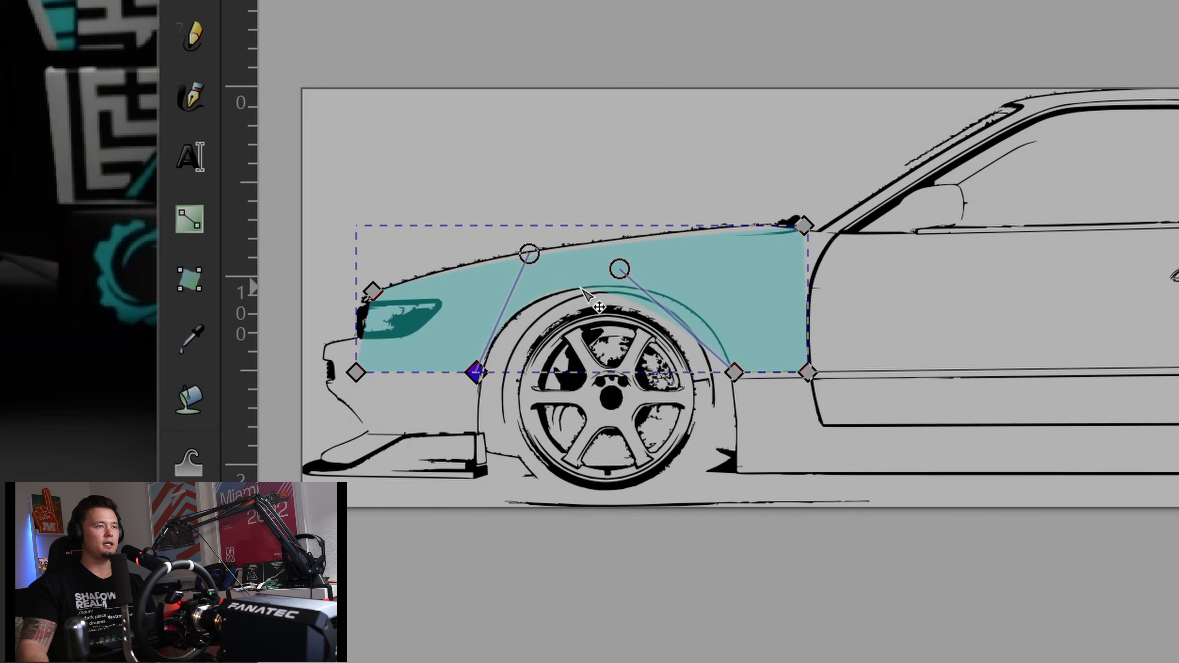
mouse_move(630, 262)
left_mouse_down()
mouse_move(726, 267)
mouse_move(714, 259)
left_mouse_up()
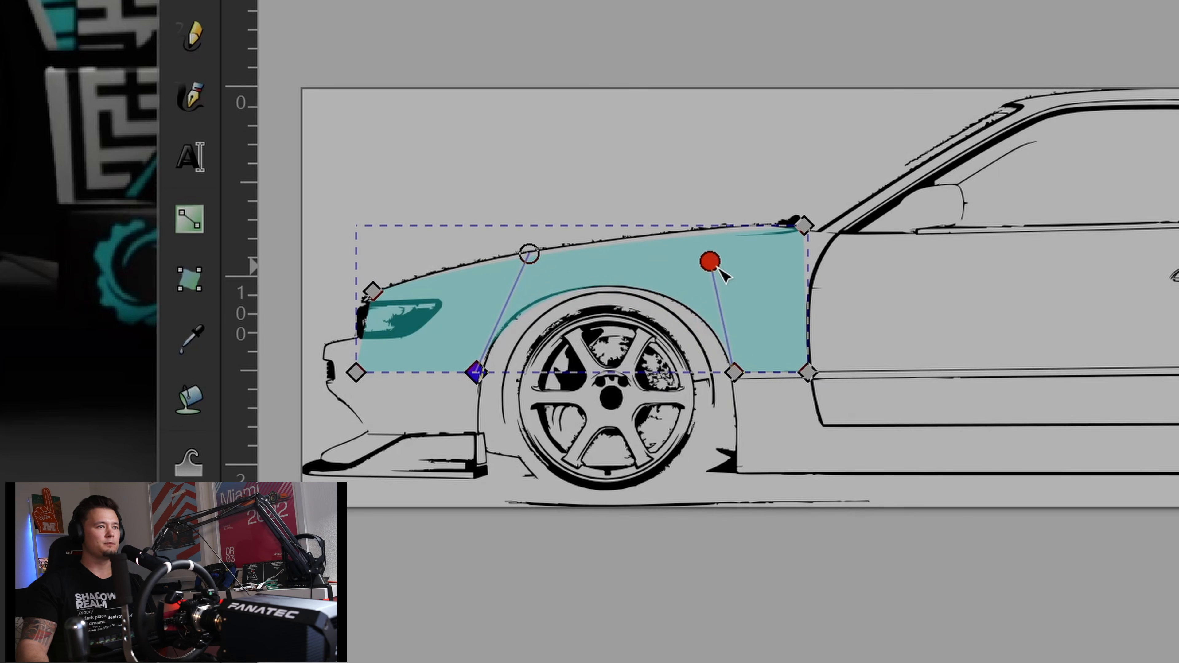
Add nodes on the teal shape's front edge at the headlight and move them to cut the headlight area out of the shape
left_click(361, 338)
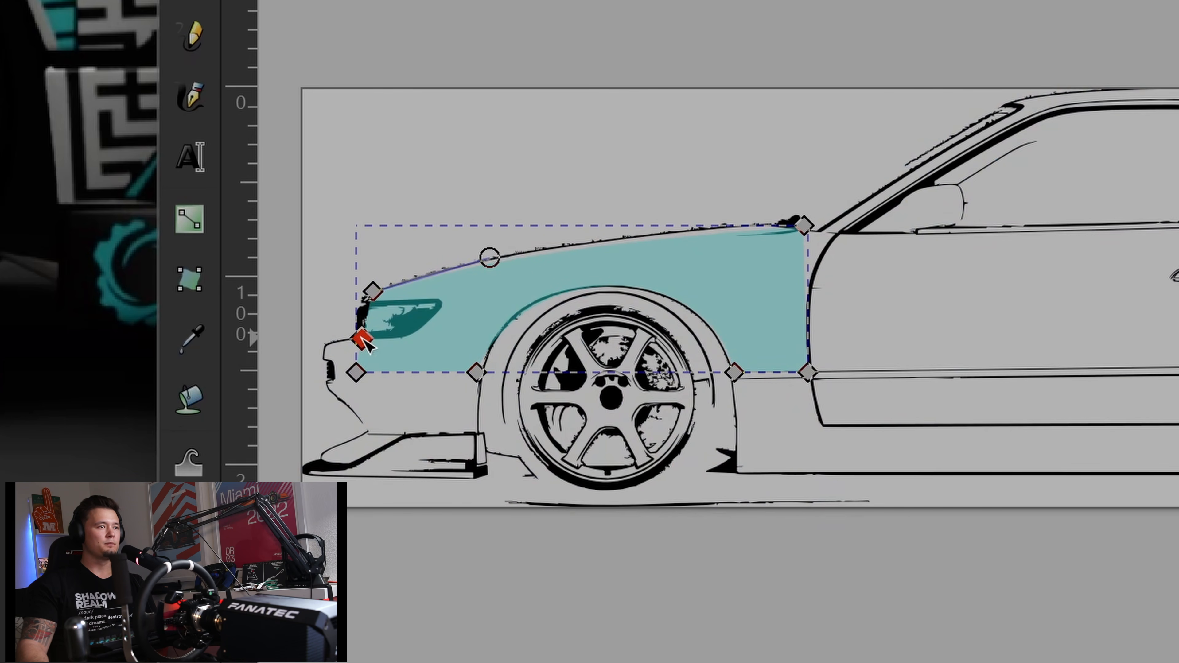
left_click_drag(362, 338, 358, 342)
double_click(369, 306)
left_click_drag(370, 307, 411, 340)
double_click(398, 325)
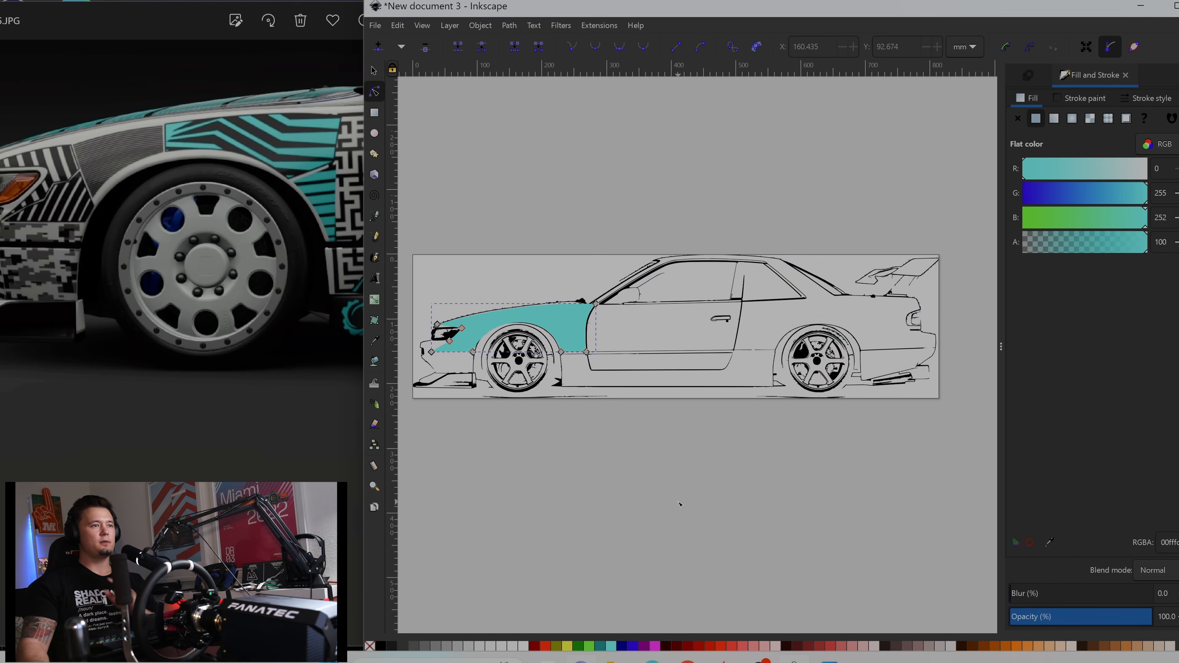
Move the teal fender shape to the empty canvas above the car outline, at about X 82, Y -174 mm
key("s")
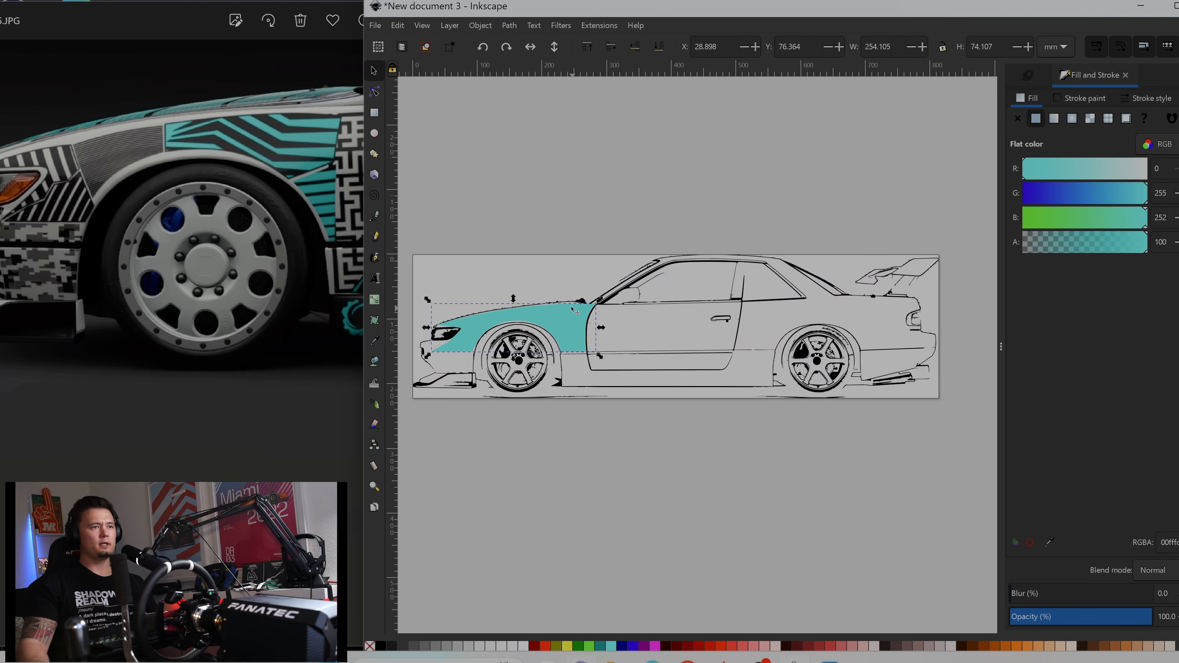
left_click_drag(572, 309, 582, 153)
left_click(630, 203)
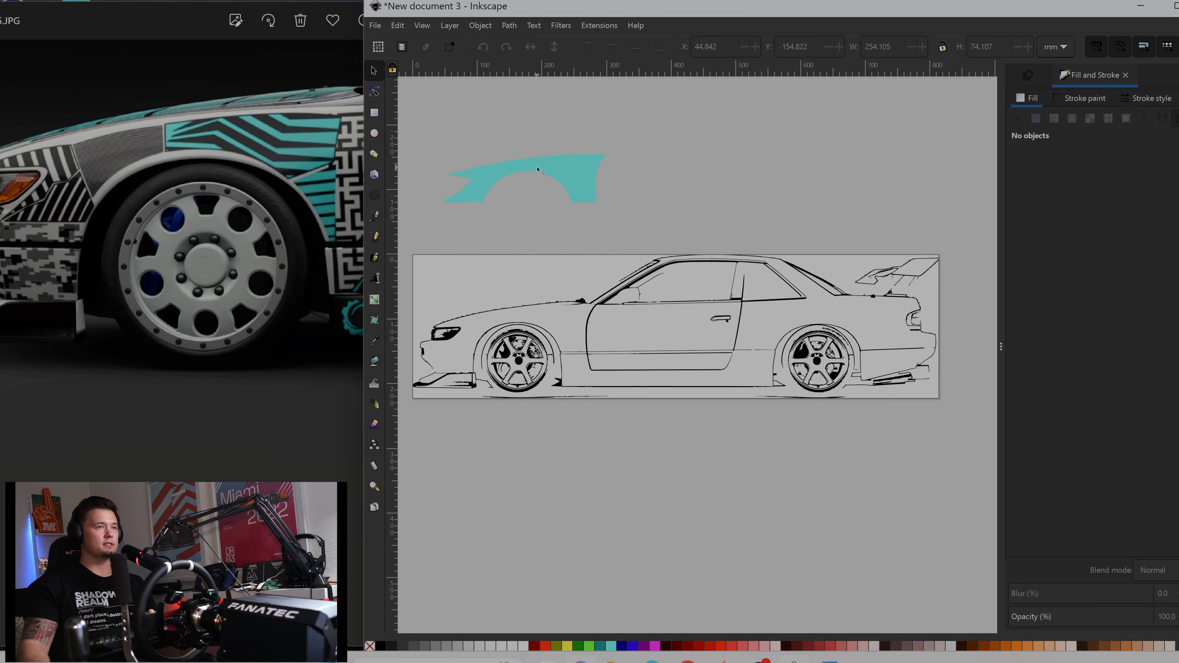
left_click_drag(539, 170, 542, 205)
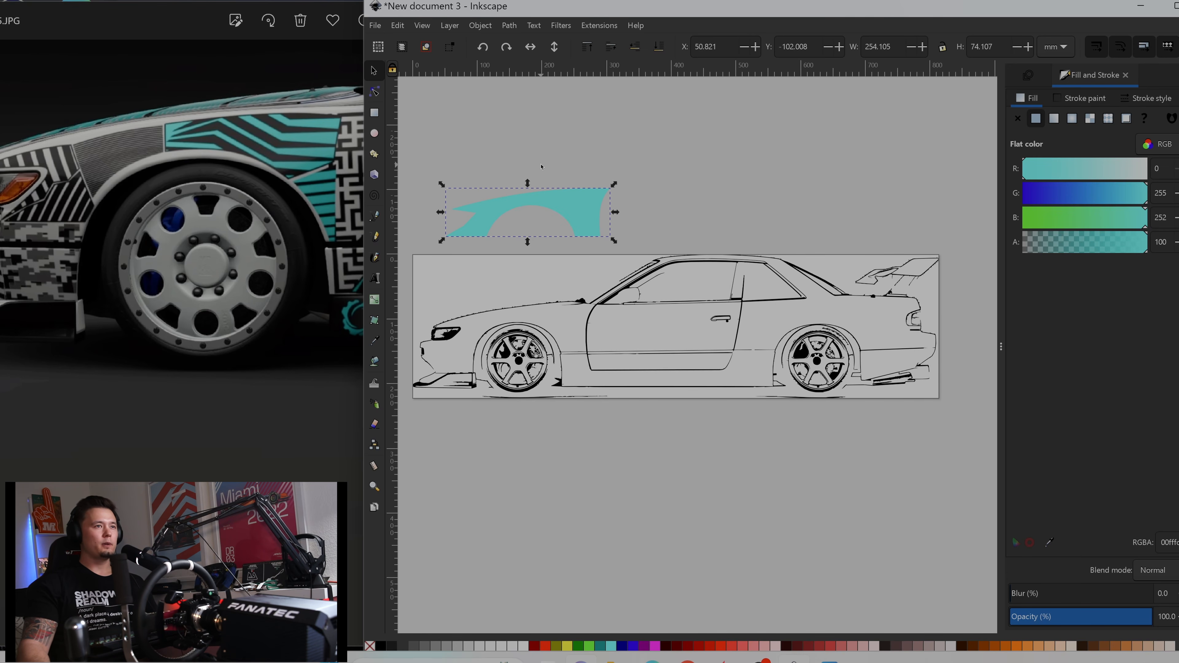
left_click_drag(569, 208, 589, 161)
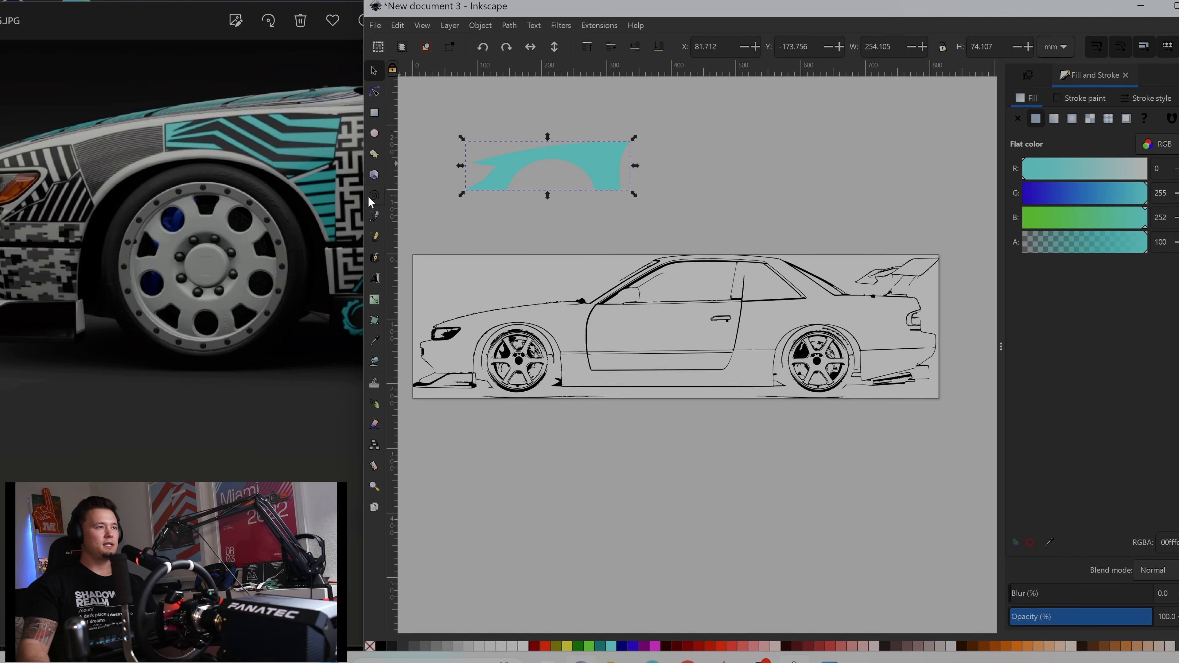
Draw a thin black vertical bar about 1.4 by 59 mm over the fender shape and rotate it to a slant
left_click(375, 113)
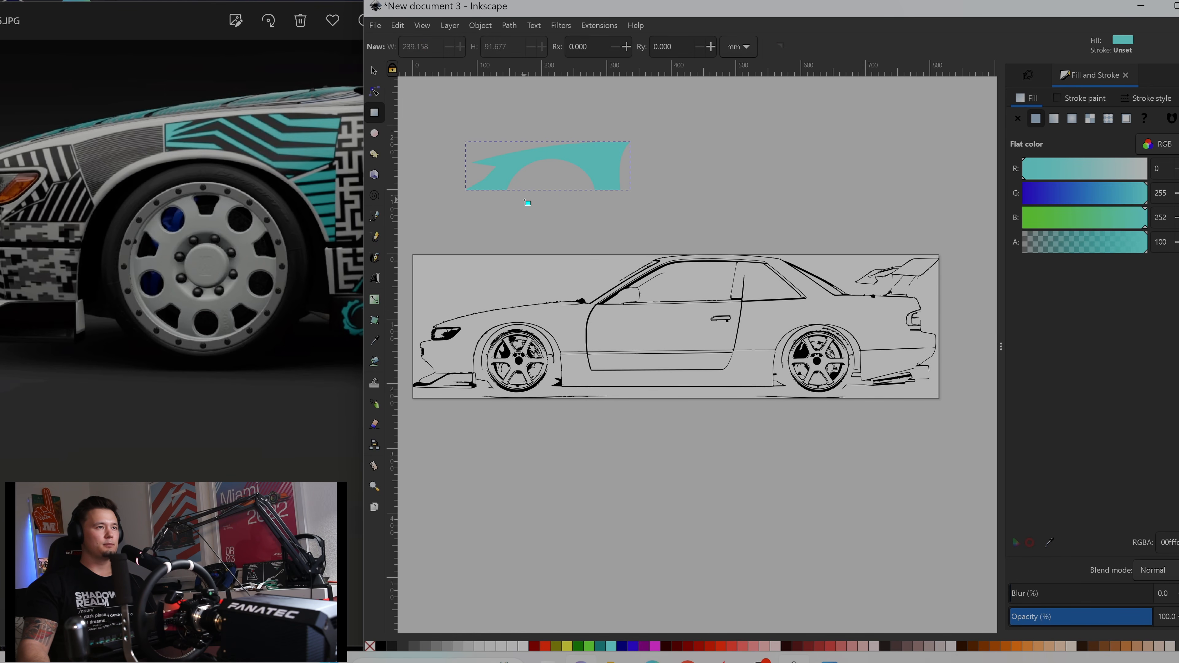
left_click_drag(526, 199, 527, 237)
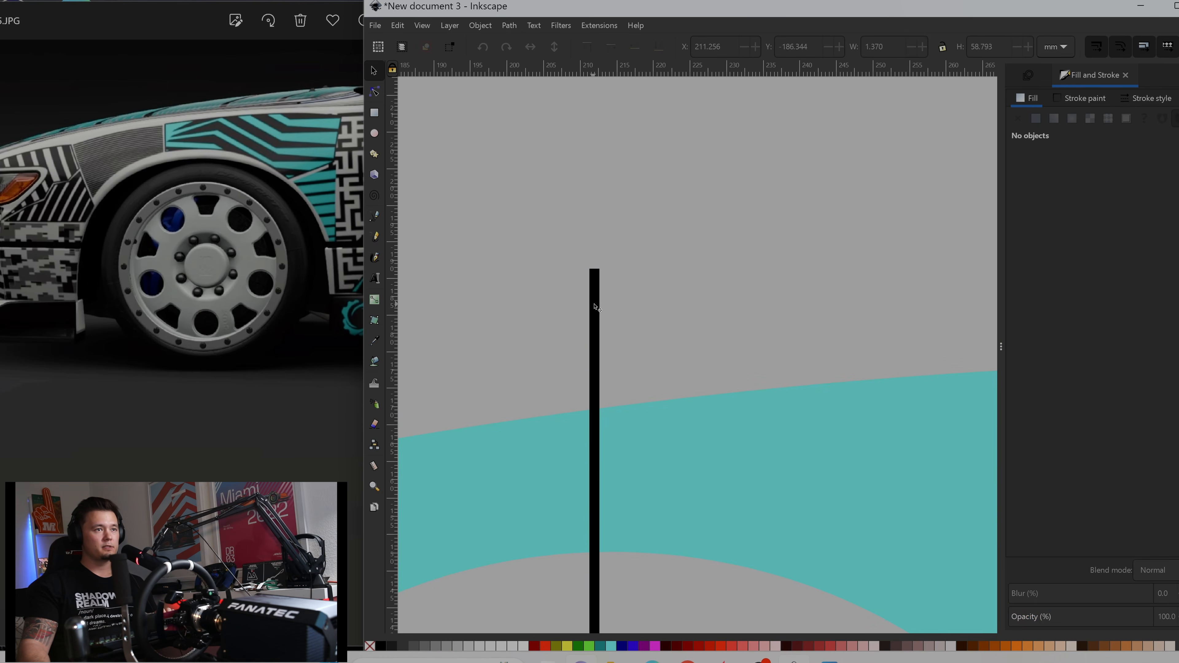
left_click(596, 307)
left_click(594, 278)
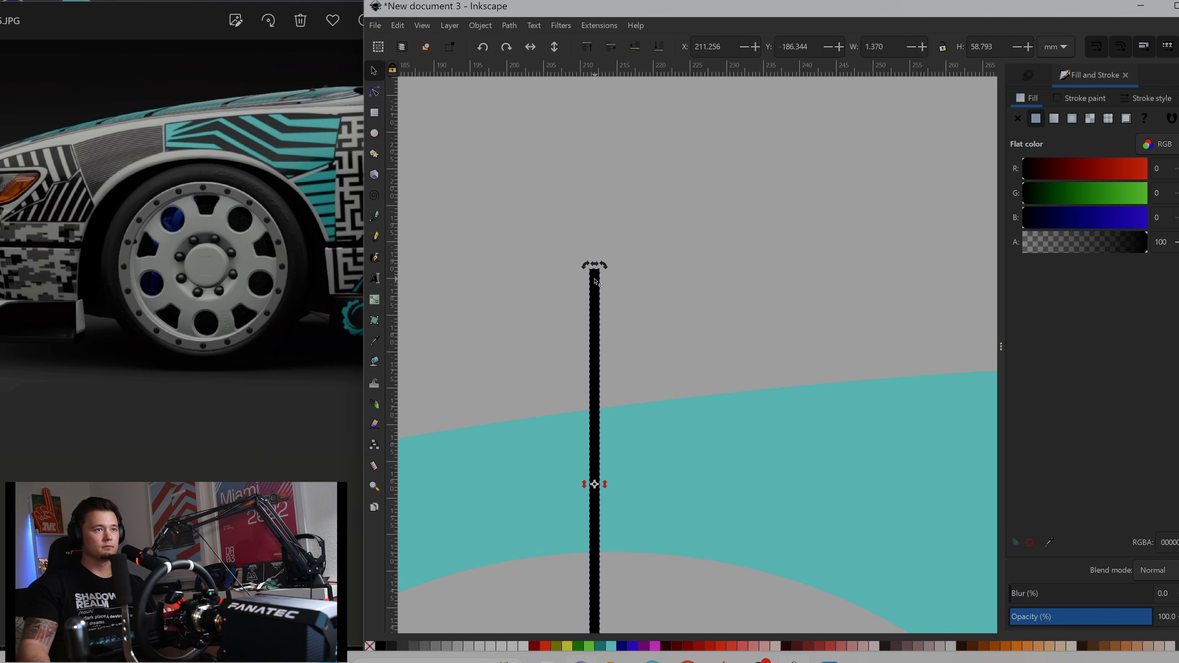
left_click_drag(605, 265, 727, 309)
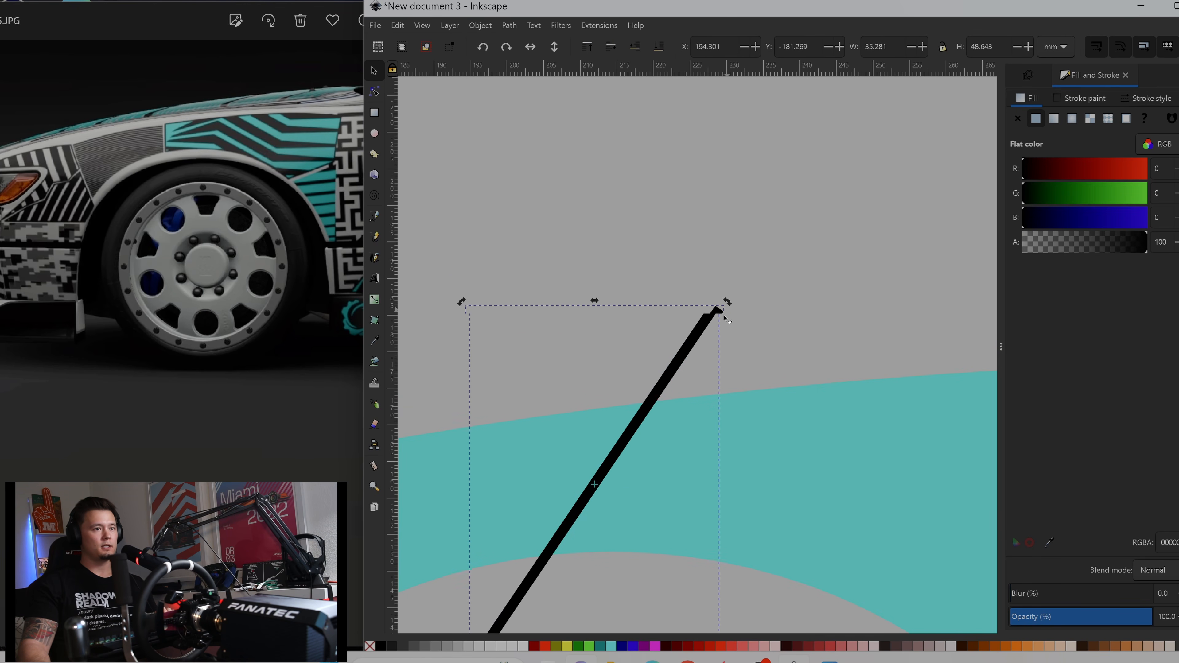
Convert the slanted bar behind the wheel arch to a path and set another bar upright across the fender above the wheel
scroll(696, 325, "down", 5)
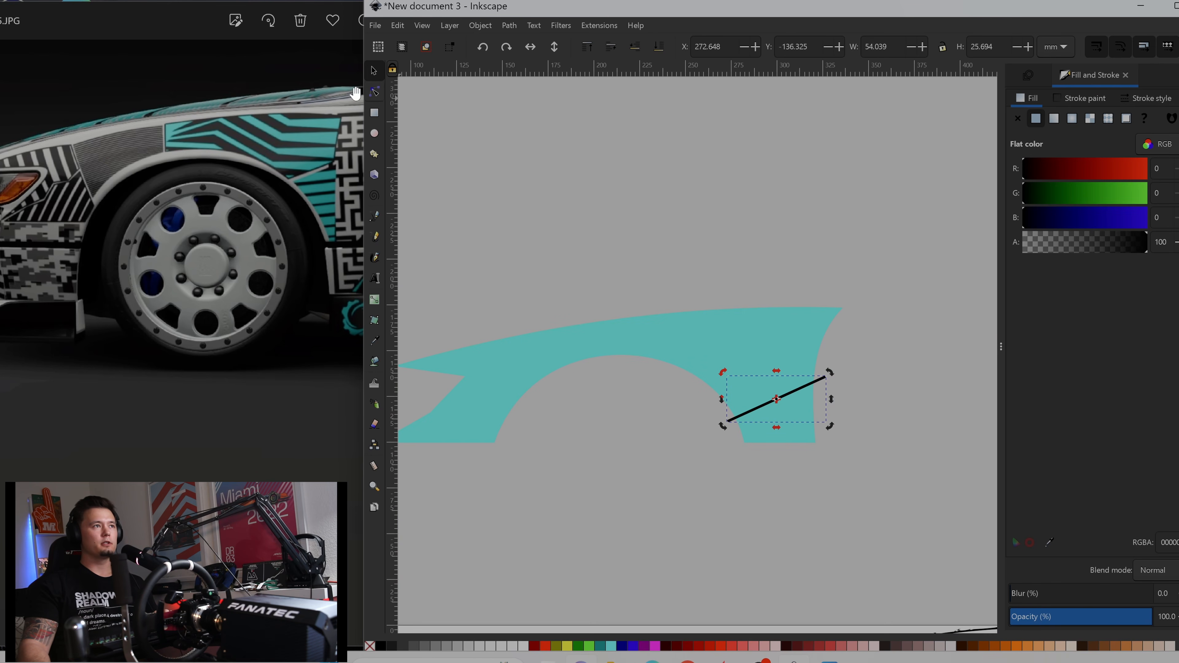
left_click(375, 92)
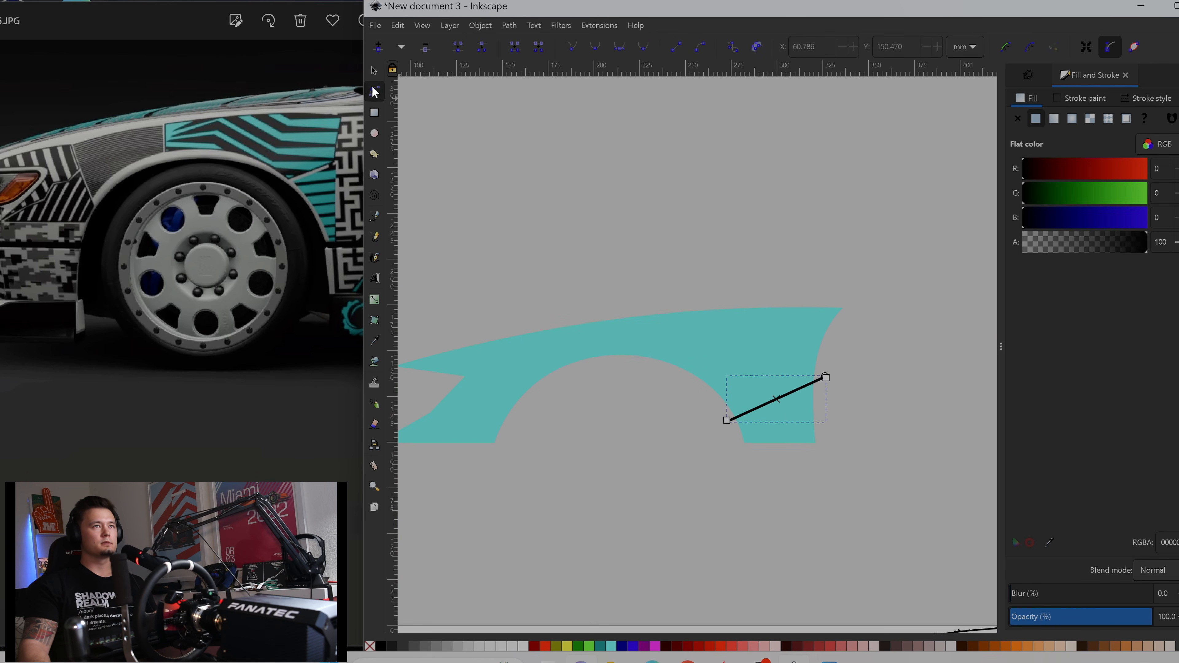
left_click(733, 49)
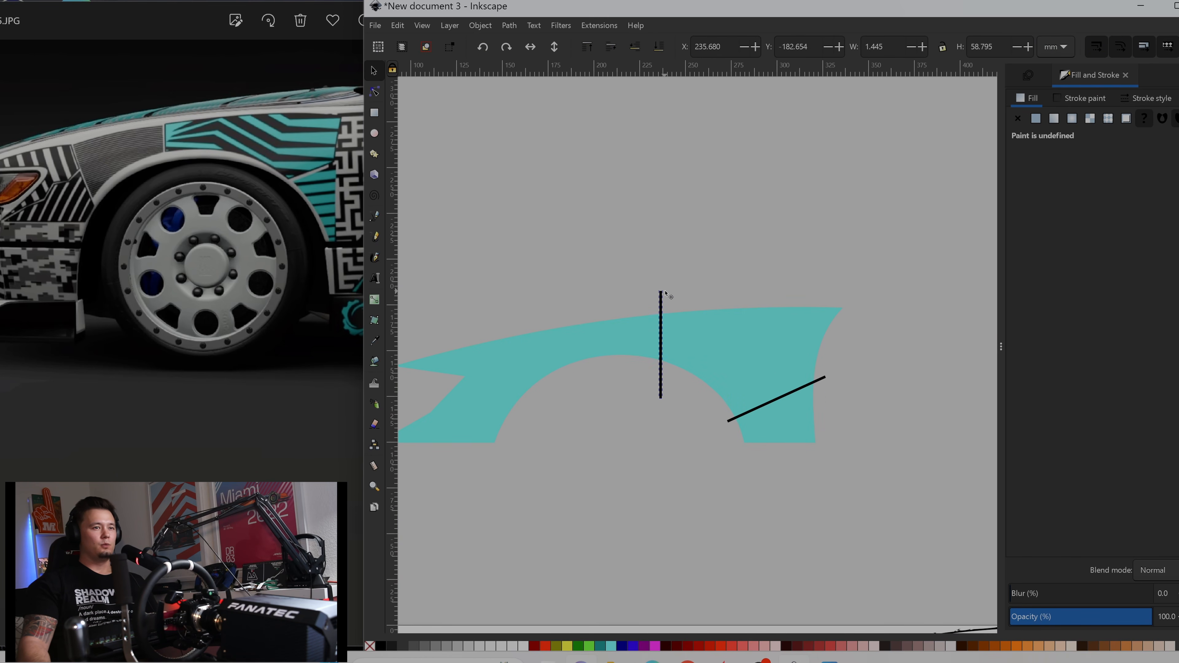
left_click_drag(665, 292, 667, 289)
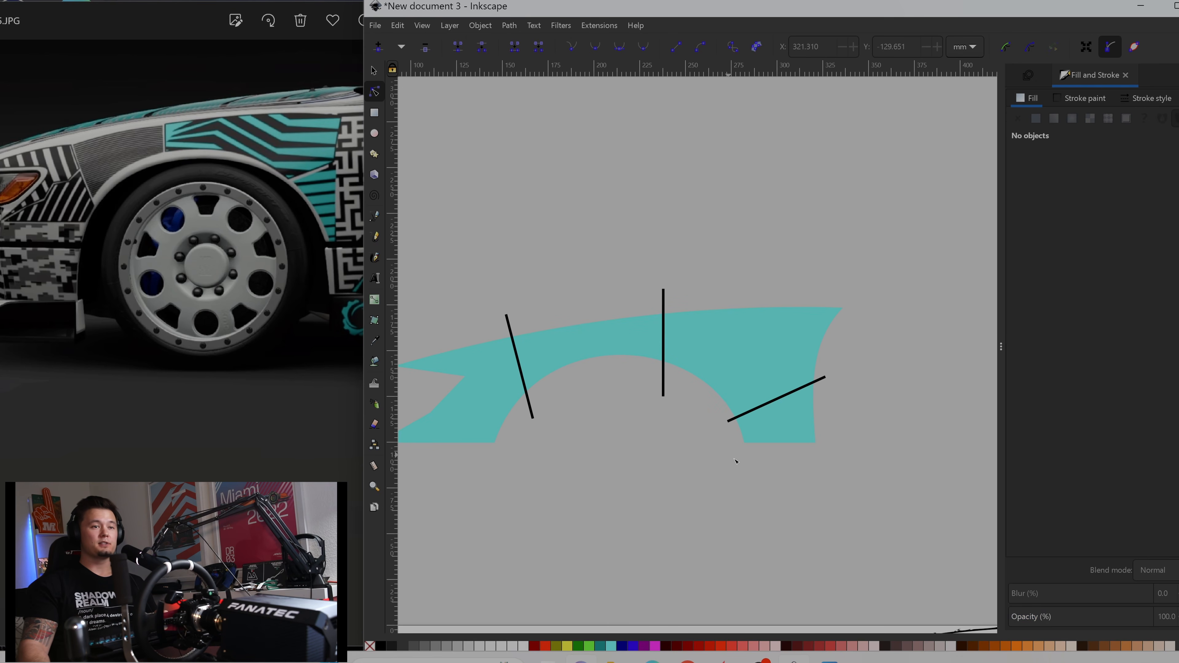
Subtract the slanted bar behind the wheel arch from the teal fender shape with Difference
double_click(792, 421)
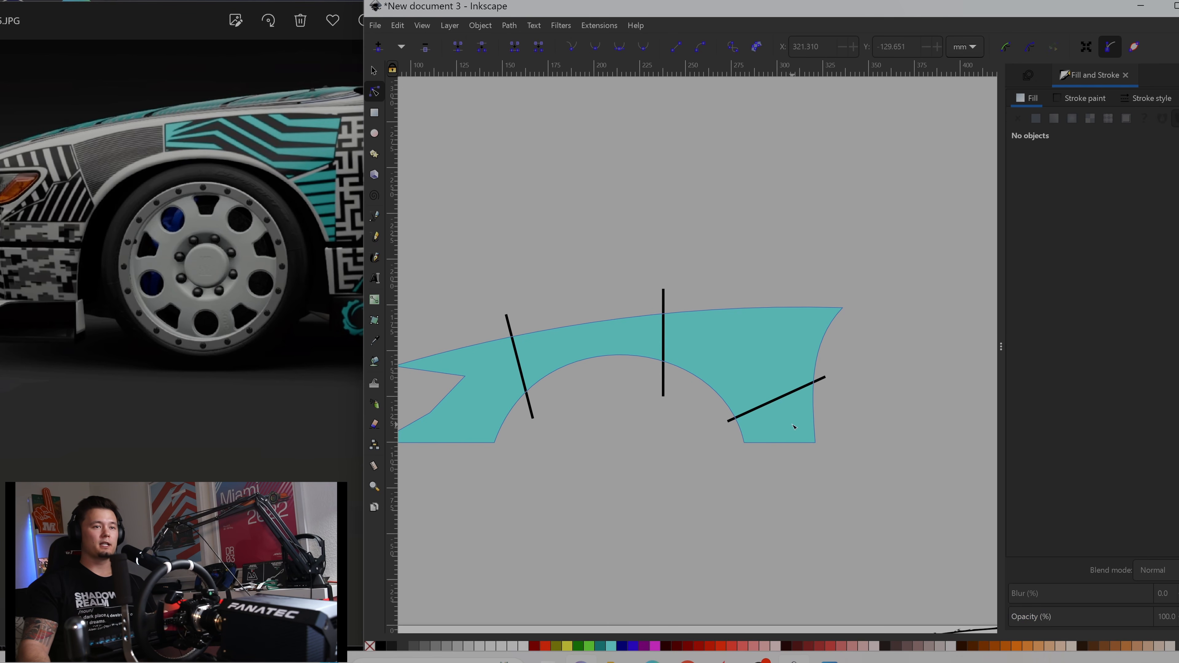
left_click(793, 393, "shift")
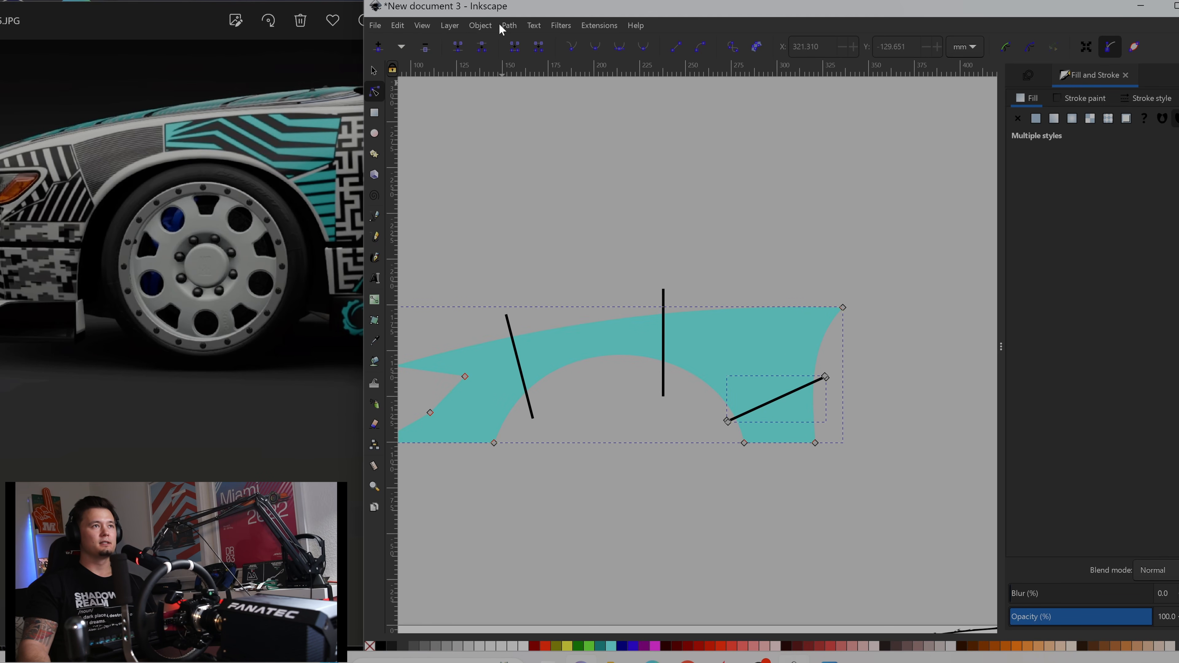
left_click(508, 25)
left_click(529, 108)
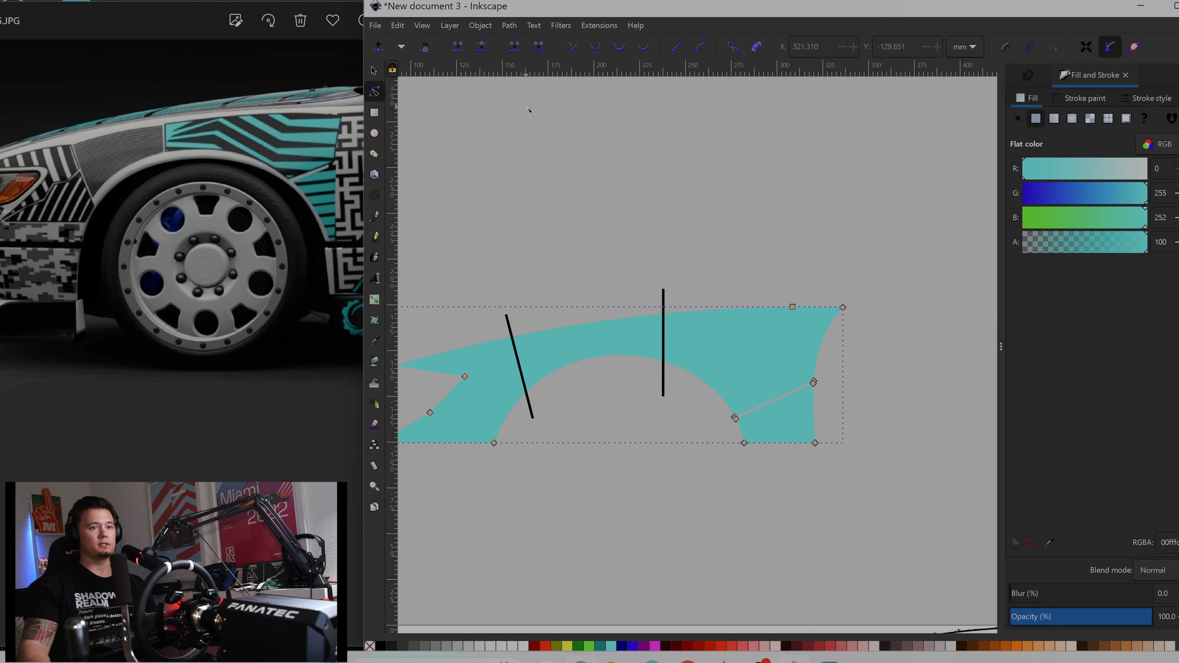
left_click(979, 436)
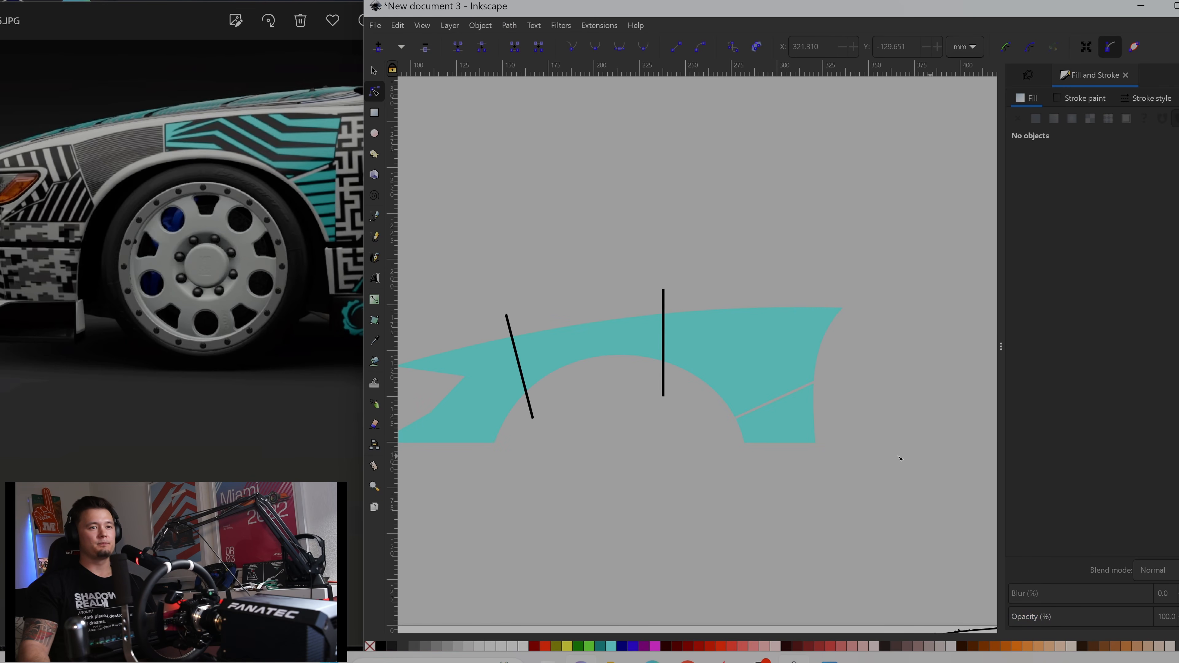
Subtract the upright bar above the wheel arch from the teal fender shape with Difference
left_click(665, 320)
left_click(705, 335, "shift")
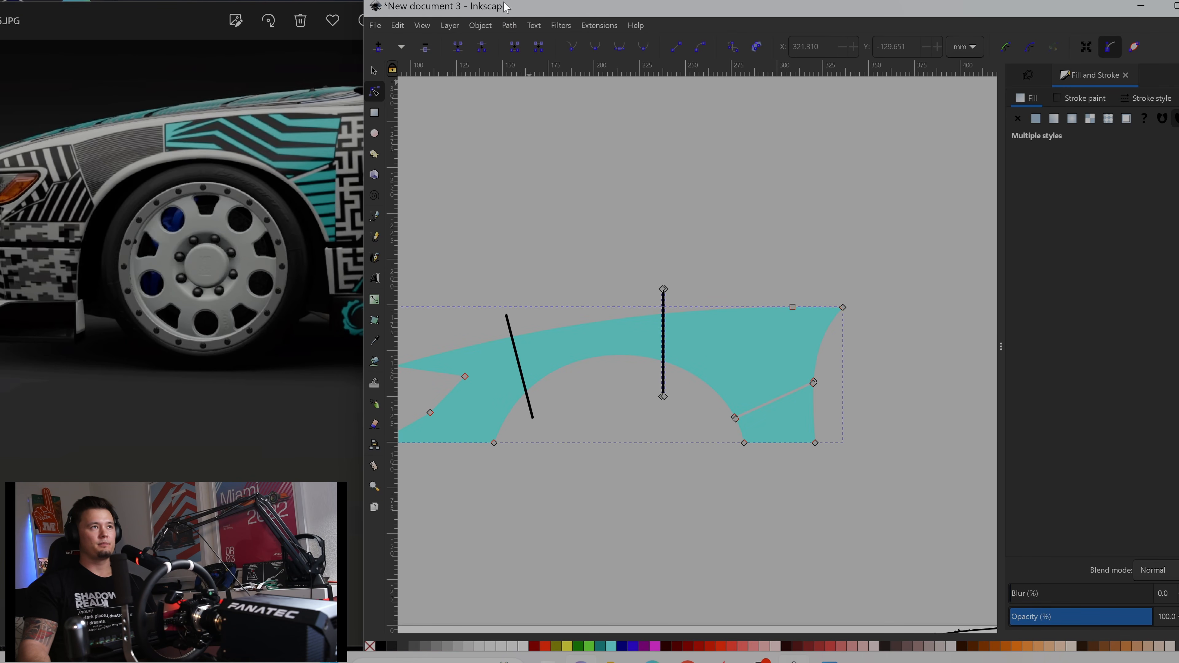
left_click(509, 25)
left_click(529, 108)
left_click(544, 328)
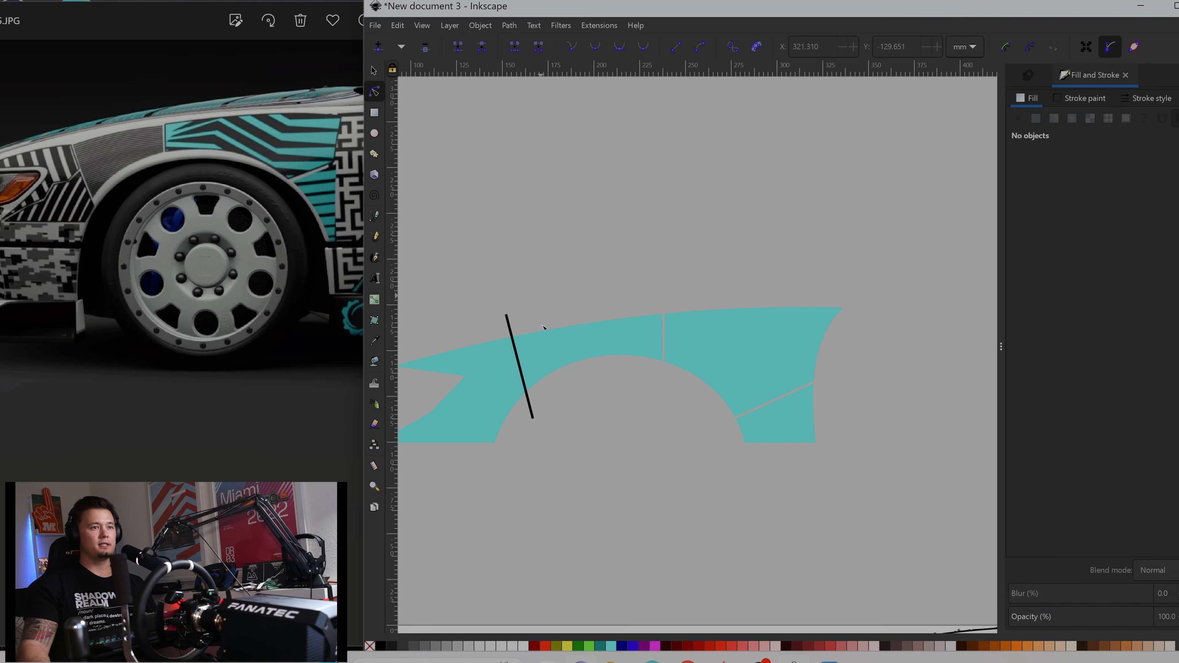
Subtract the slanted bar at the front of the wheel arch from the teal fender shape with Difference
left_click(517, 351)
left_click(558, 353, "shift")
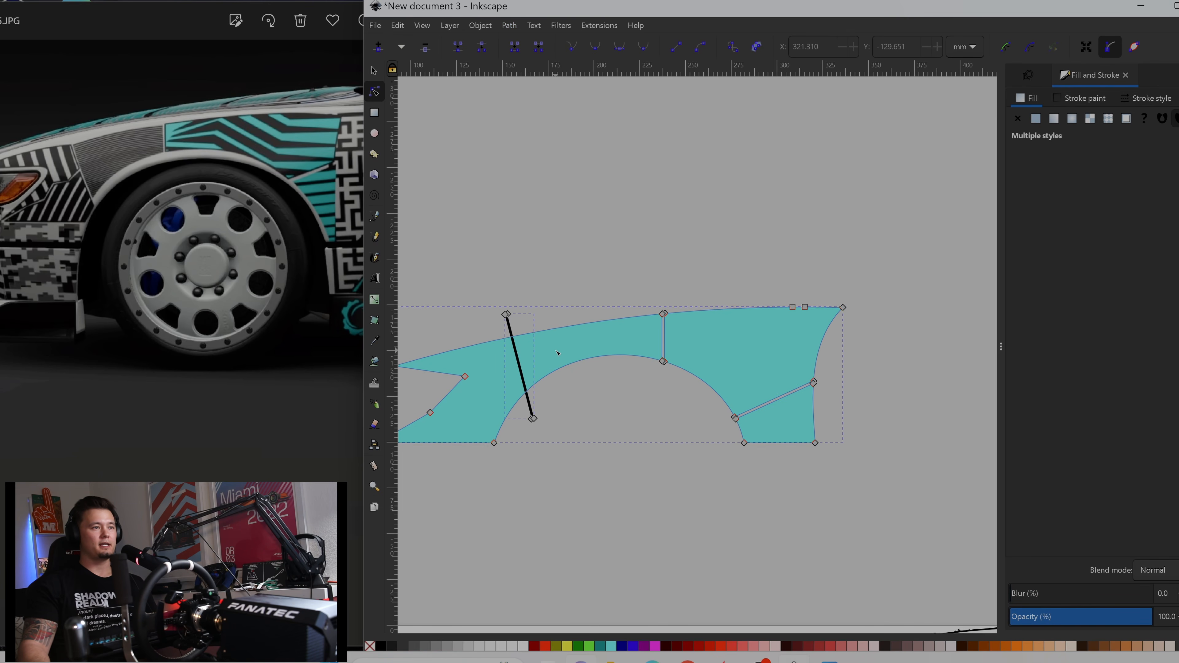
left_click(513, 24)
left_click(530, 106)
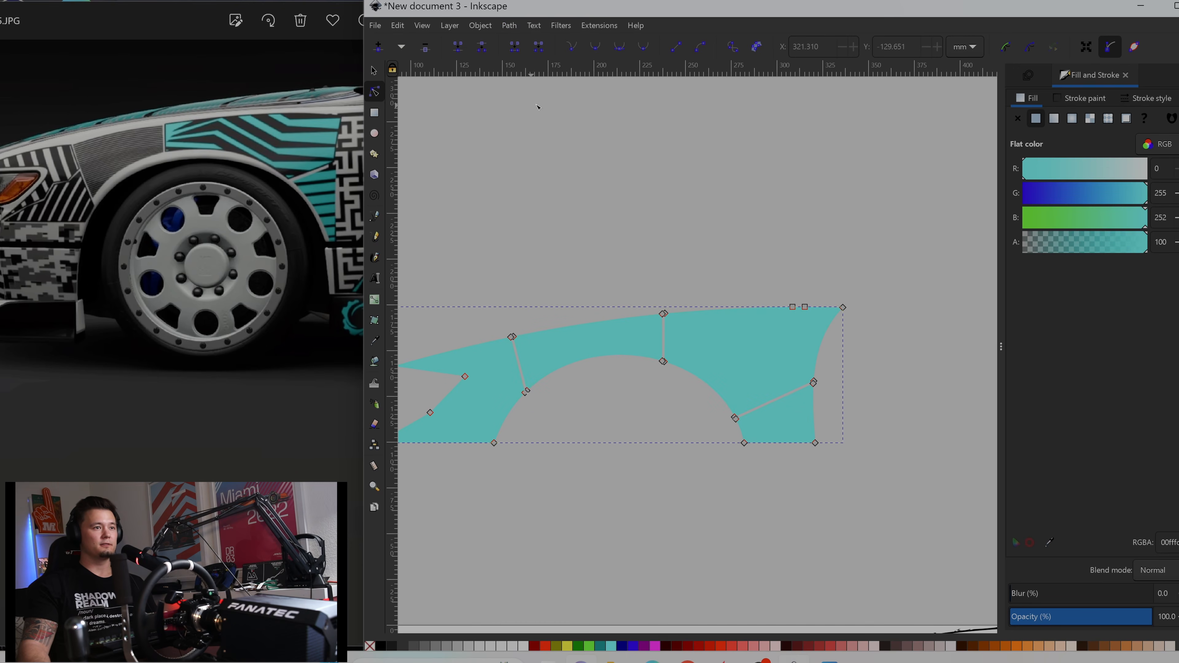
left_click(769, 247)
Move the sliced fender shape to about X 104, Y -221 mm, farther above the car outline
left_click(771, 421)
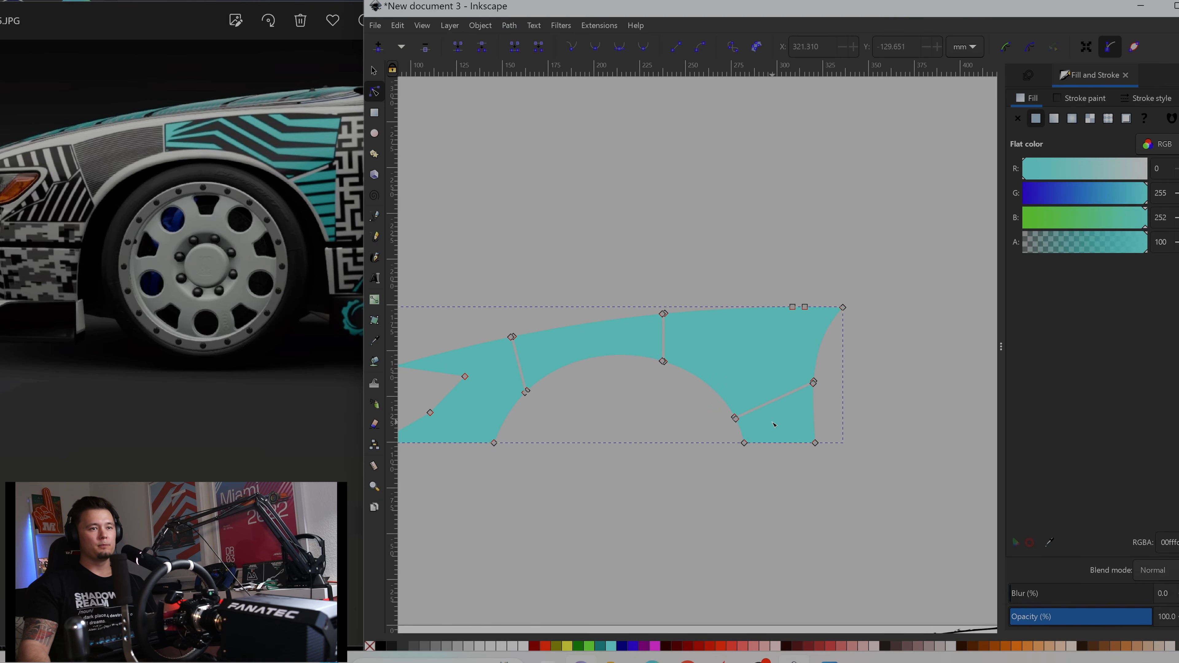
left_click(374, 70)
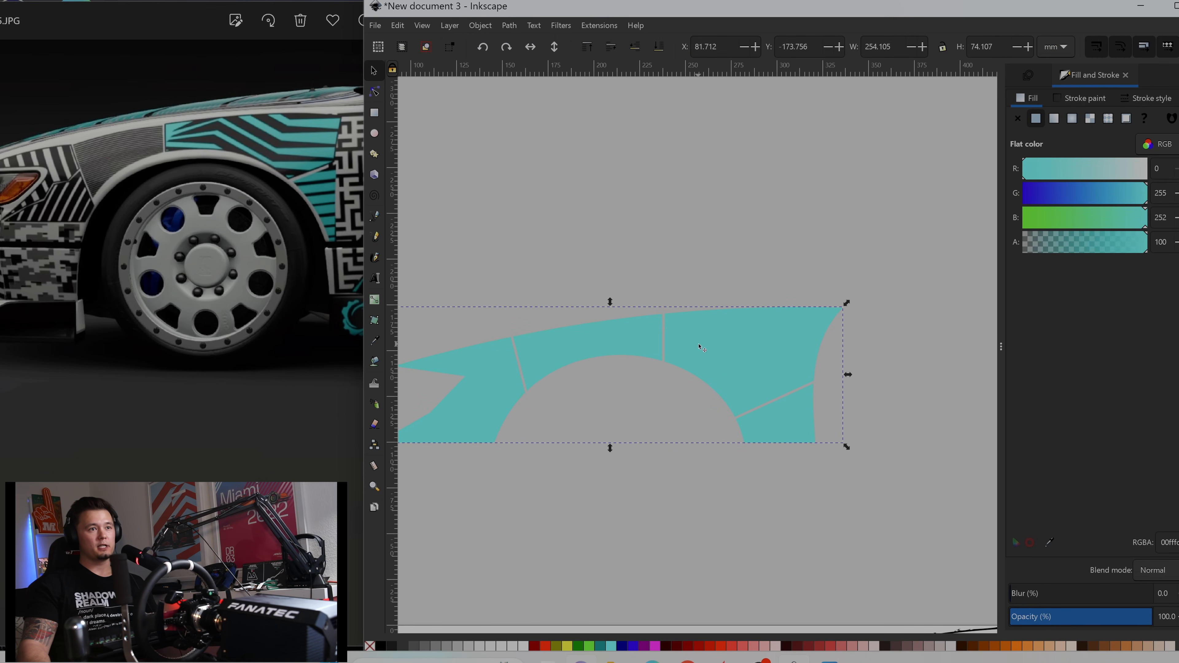
left_click_drag(673, 407, 774, 267)
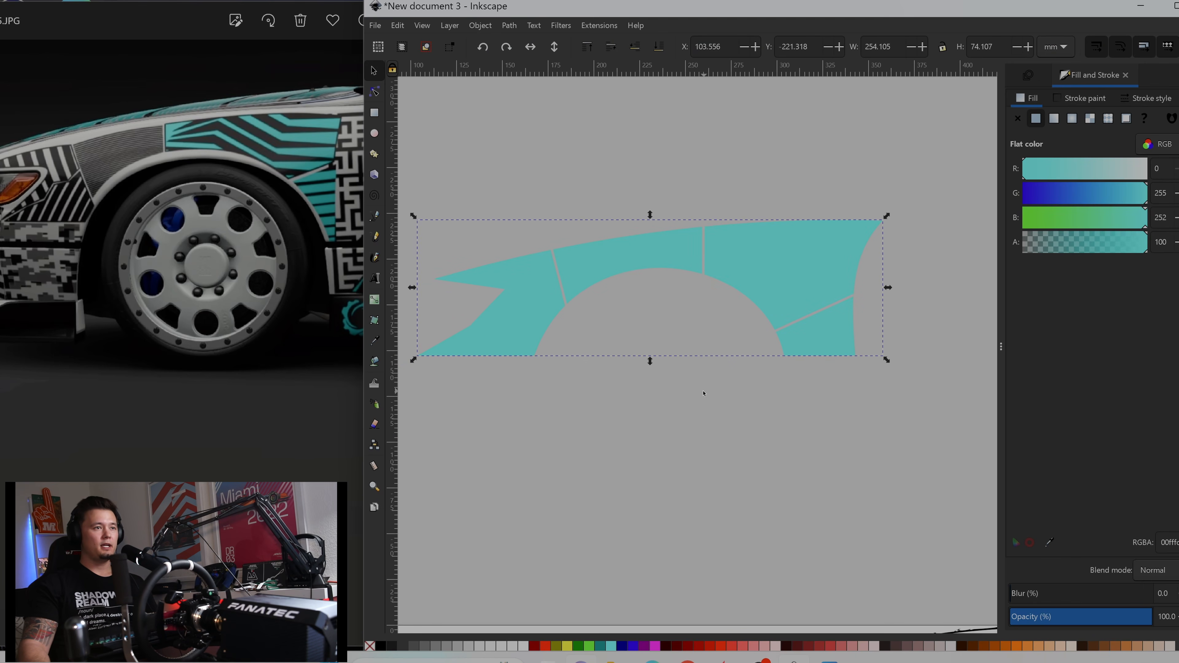
left_click(703, 390)
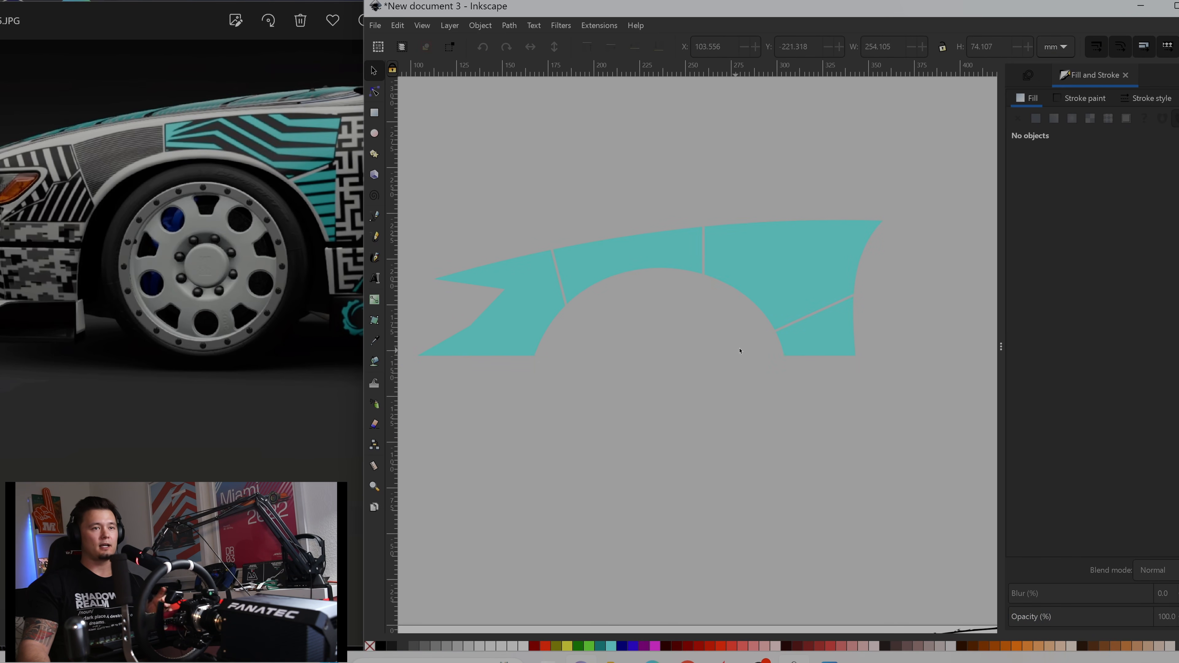
Break the sliced fender shape apart into separate pieces and select the lower piece behind the wheel arch
left_click(721, 290)
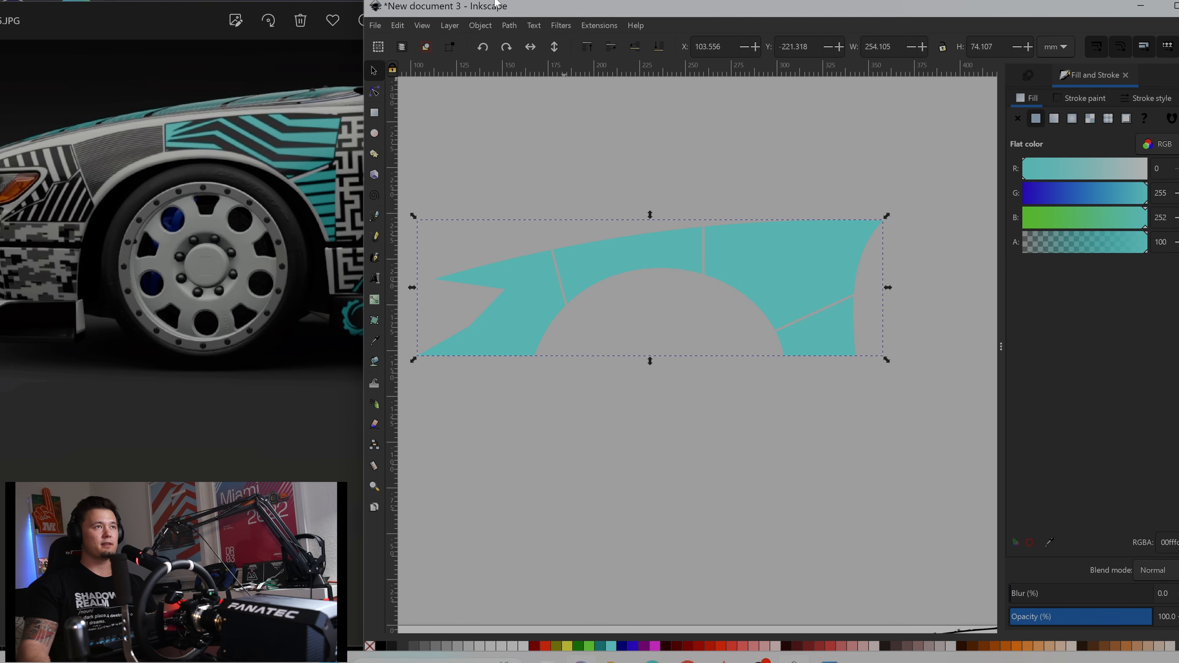
left_click(510, 26)
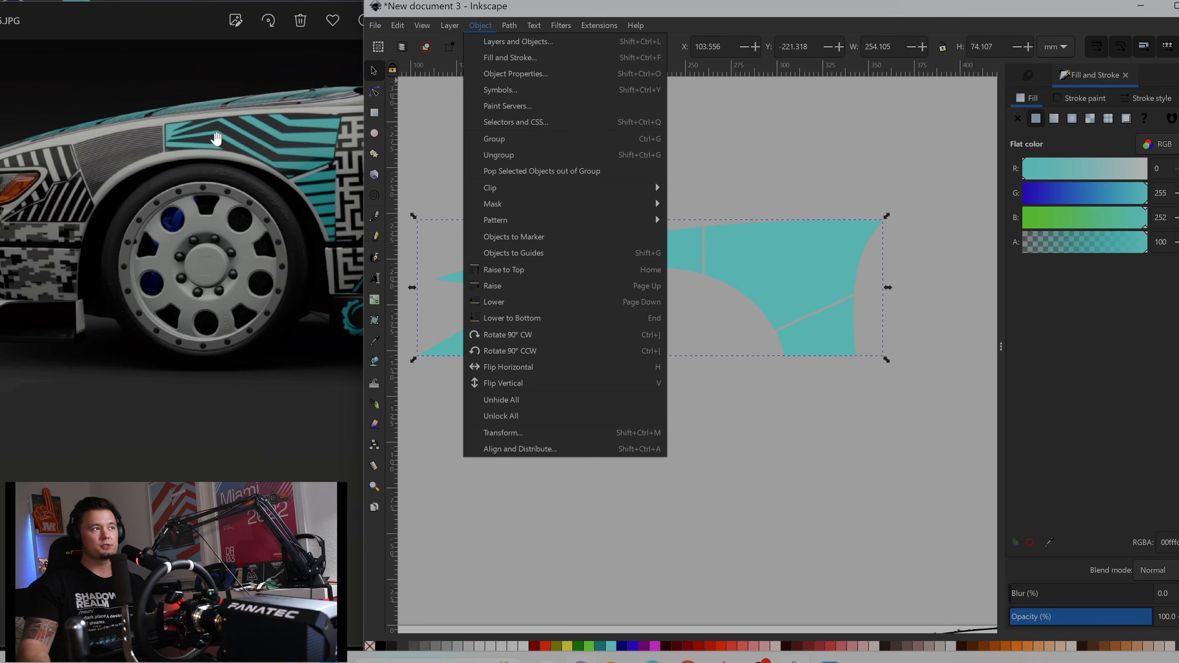
left_click(509, 27)
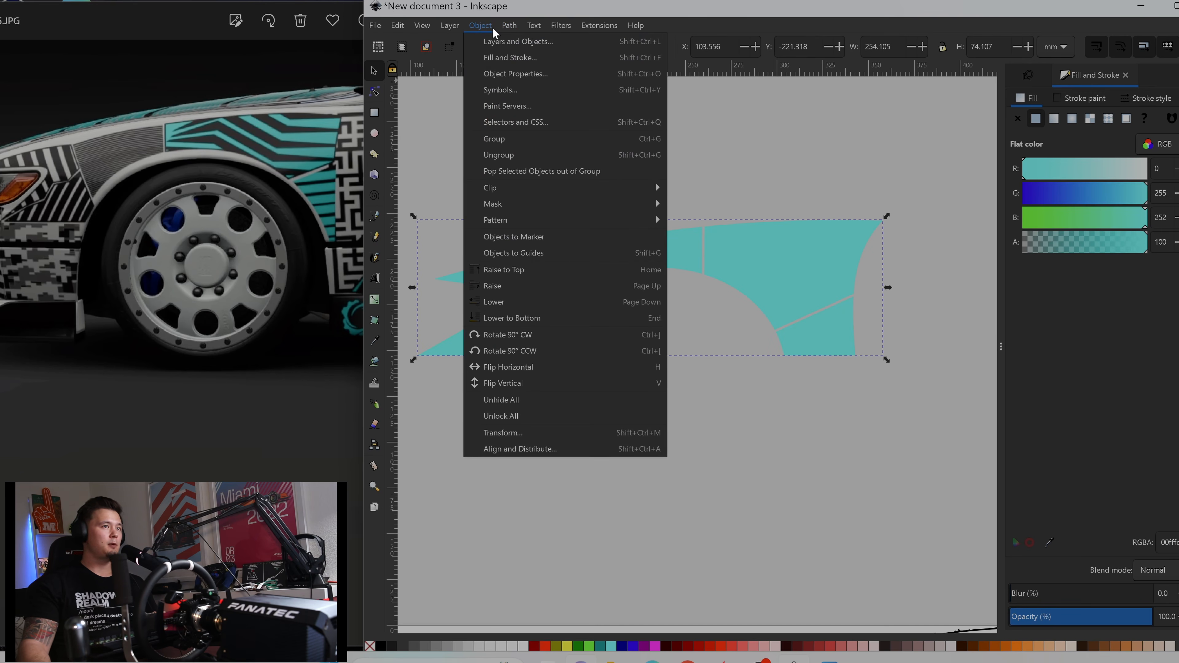
mouse_move(506, 31)
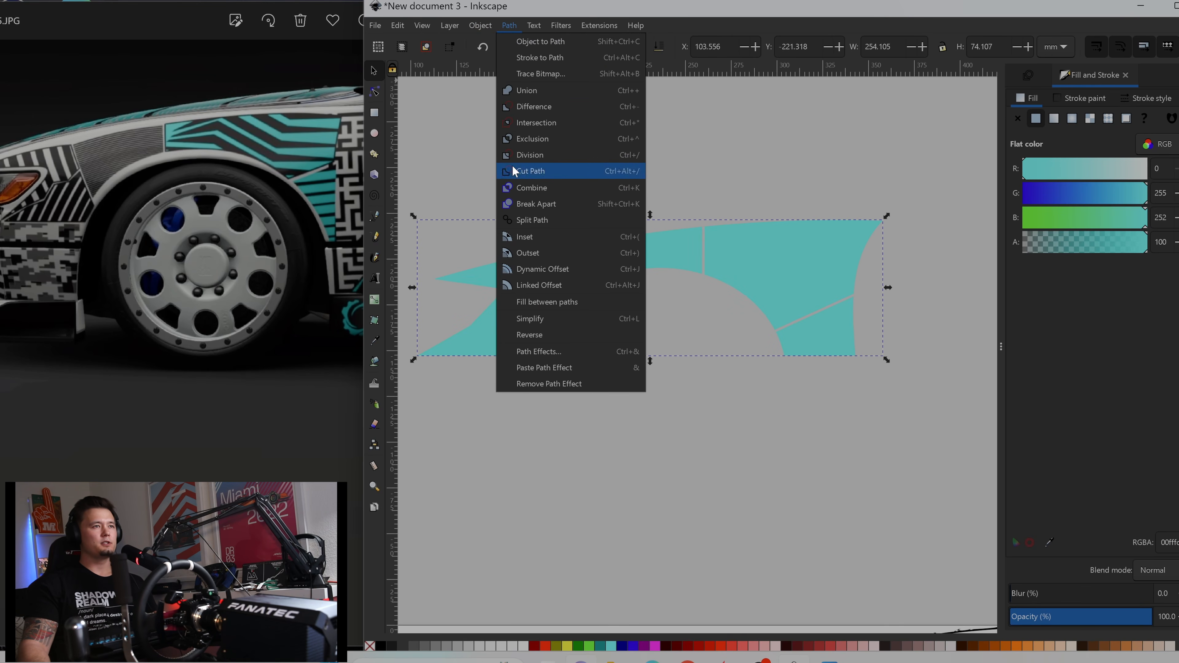
left_click(552, 207)
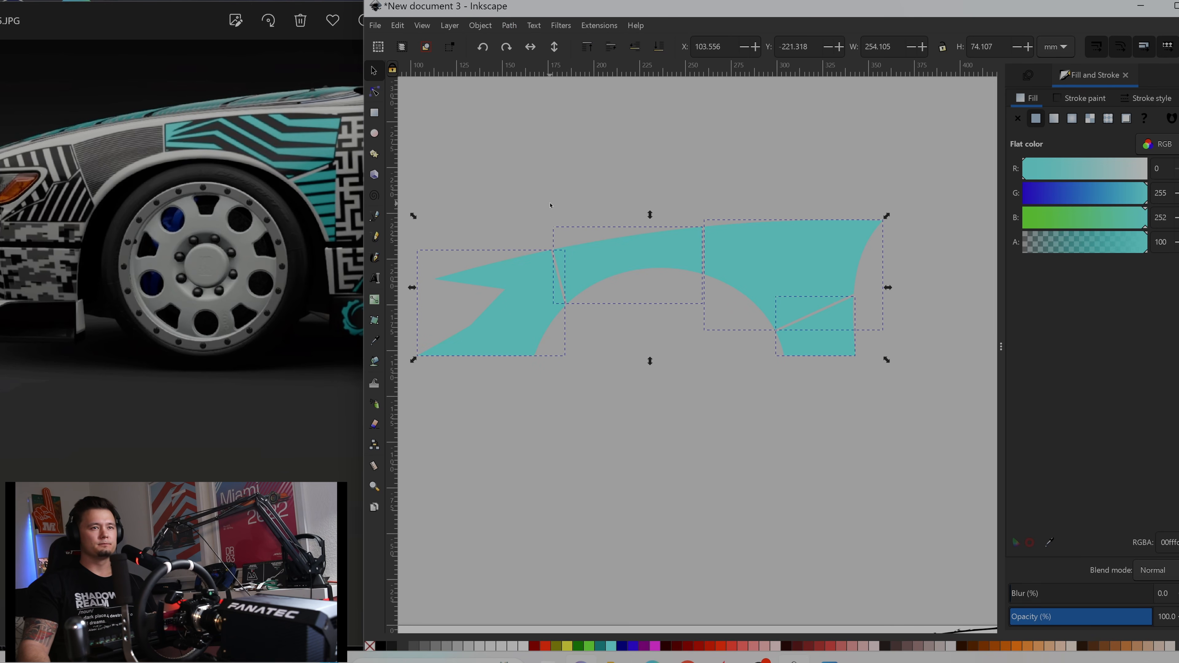
left_click(838, 394)
left_click(831, 355)
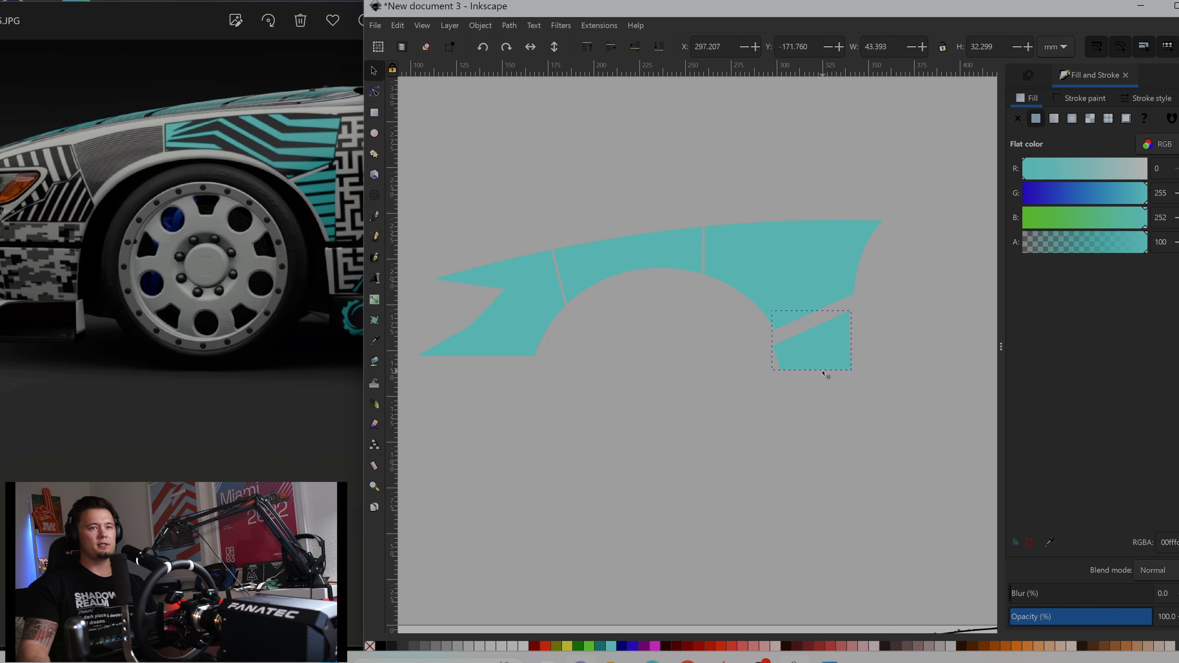
Duplicate the lower fender piece behind the wheel arch and place the copy below the fender at about X 280, Y -123 mm
left_click(835, 390)
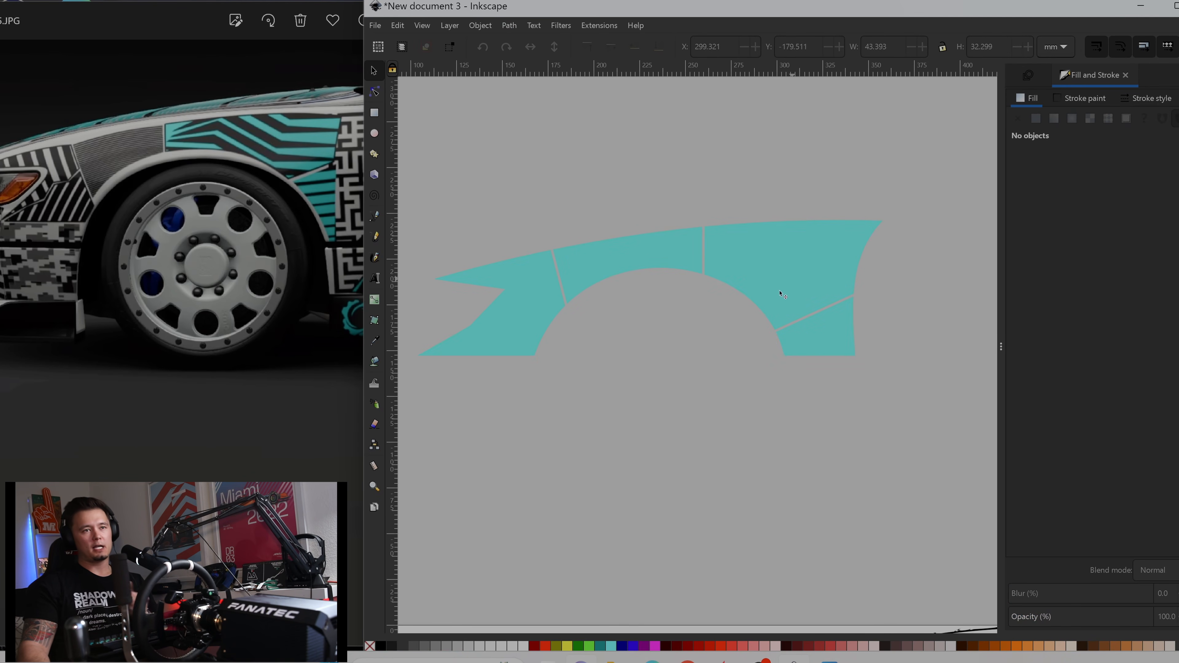
left_click(817, 340)
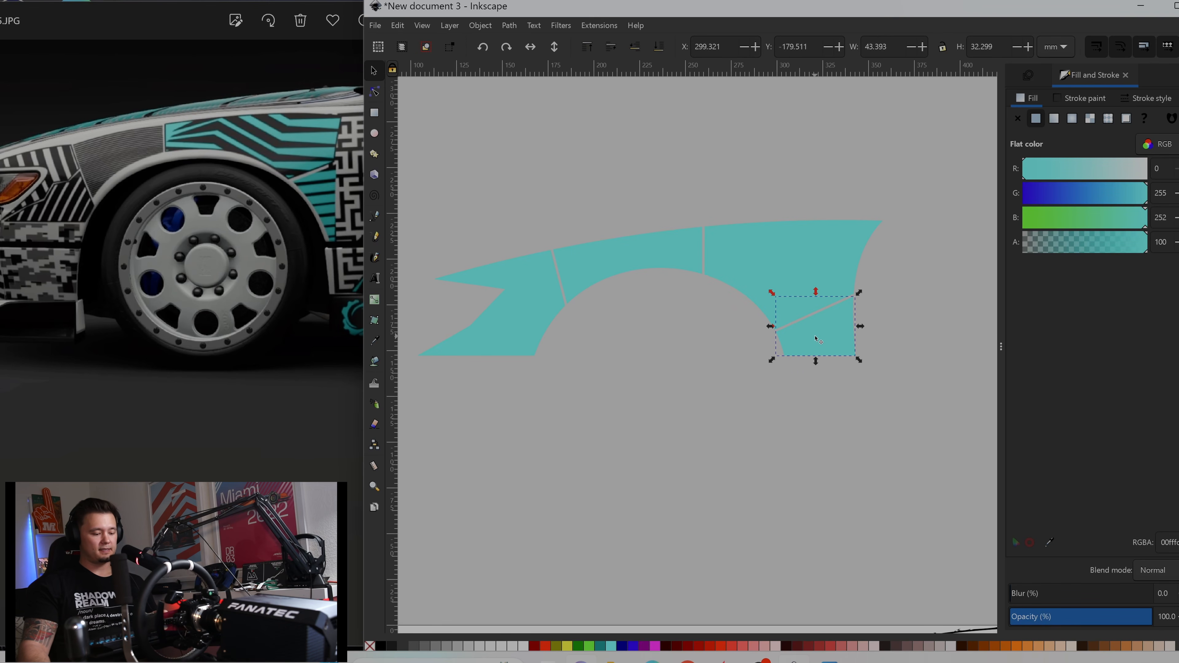
key("ctrl+v")
left_click_drag(820, 341, 800, 433)
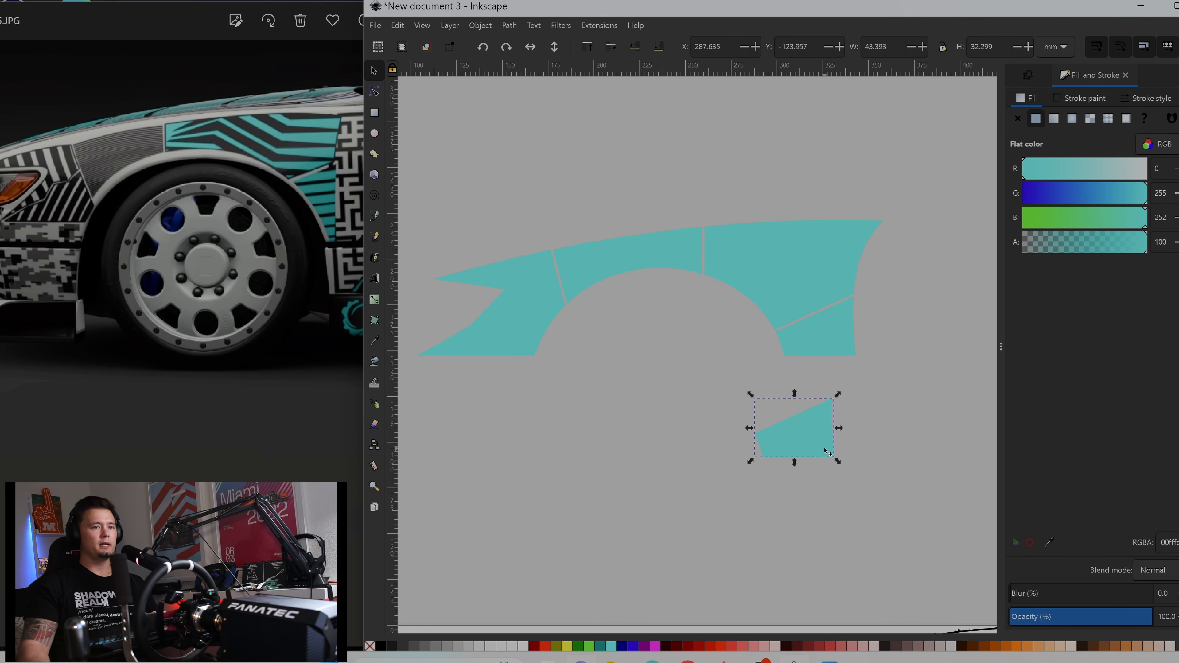
left_click_drag(825, 451, 804, 449)
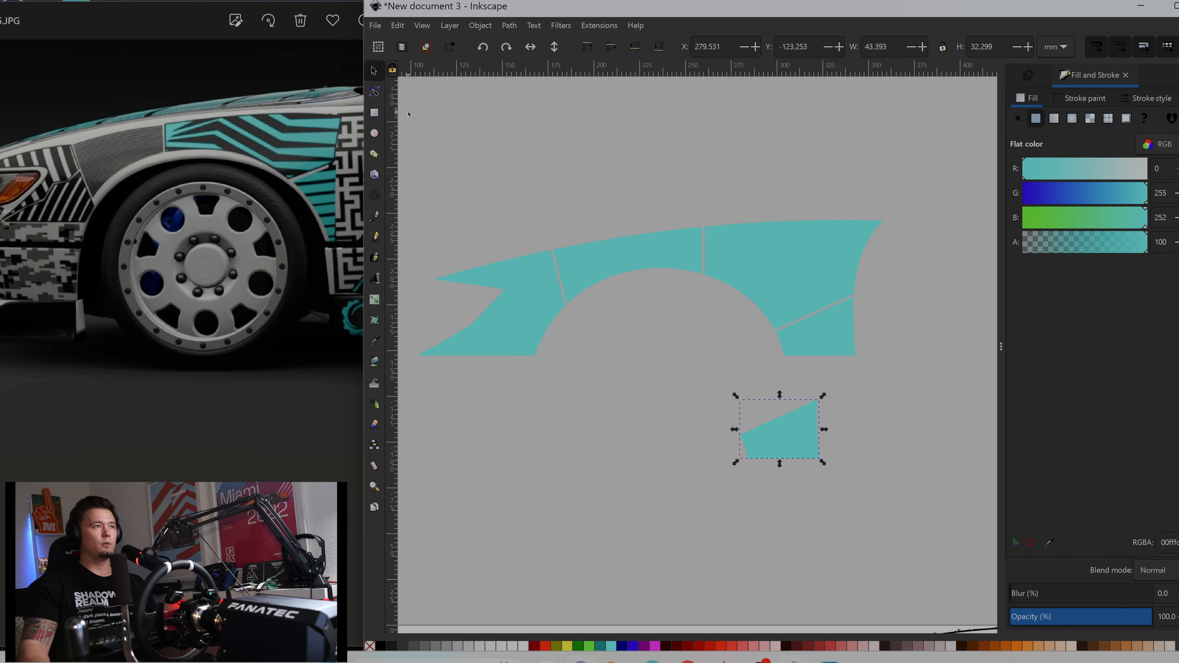
Draw a thin black horizontal bar about 60 mm wide and 1.4 mm high across the top of the panel copy
left_click(375, 114)
left_click_drag(689, 403, 803, 407)
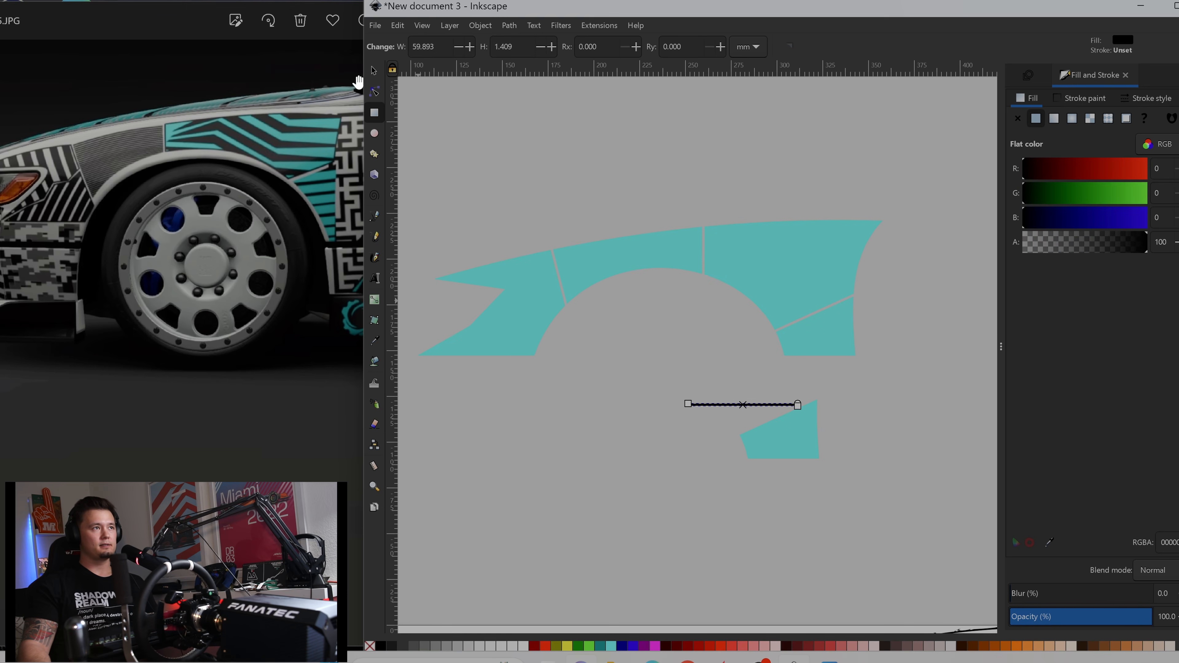
left_click(374, 71)
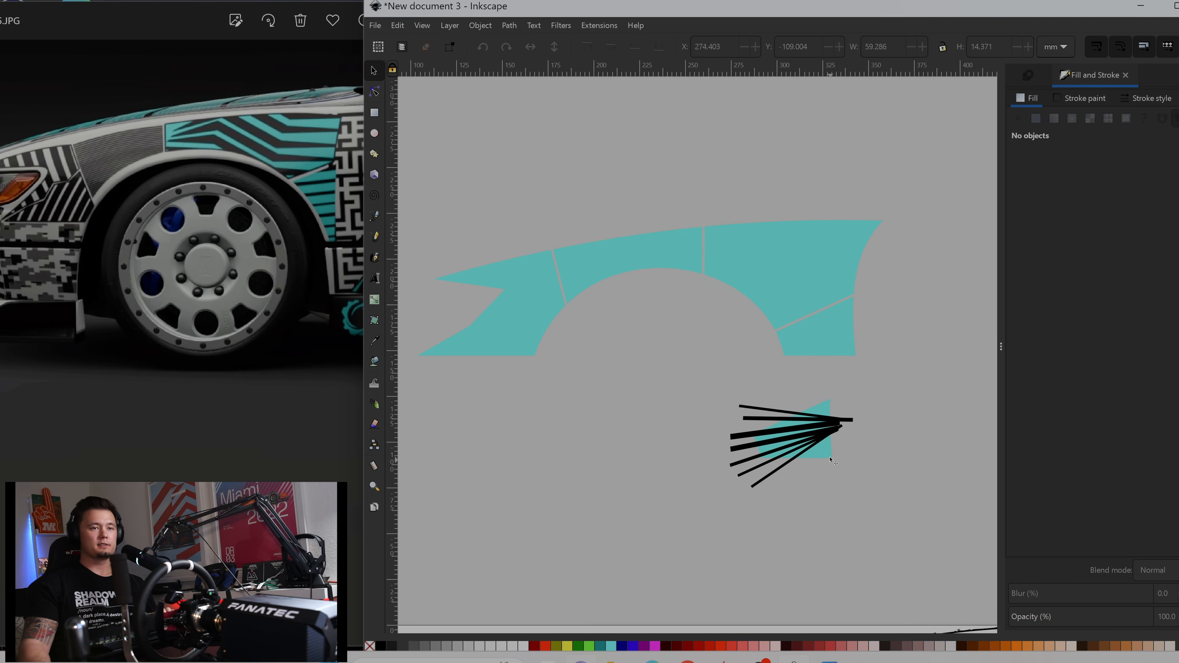
Move the teal panel copy clear of the fanned black bars and combine all the bars into one path
left_click_drag(840, 458, 974, 459)
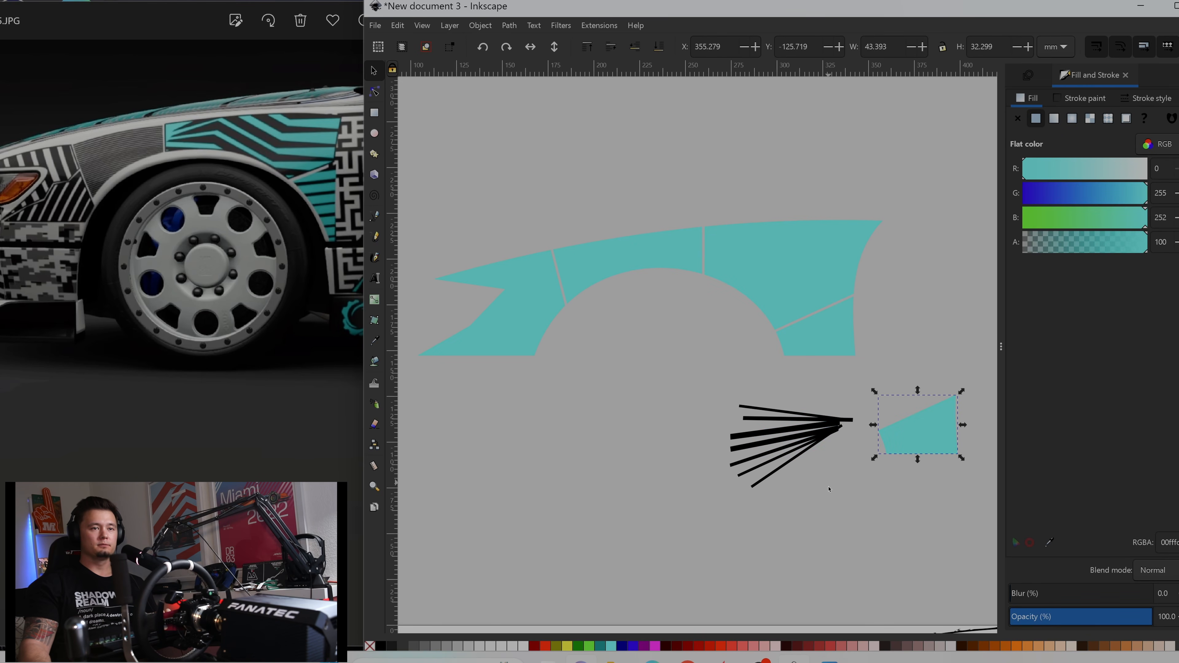
left_click(863, 493)
left_click_drag(866, 495, 624, 382)
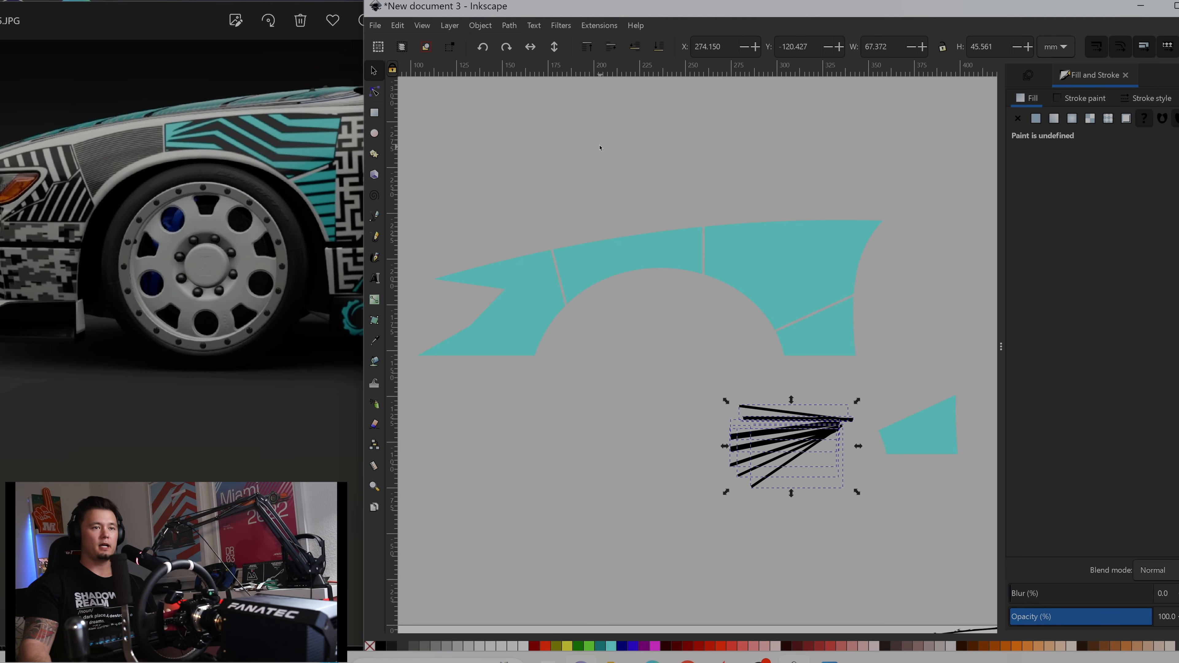
left_click(525, 27)
mouse_move(519, 27)
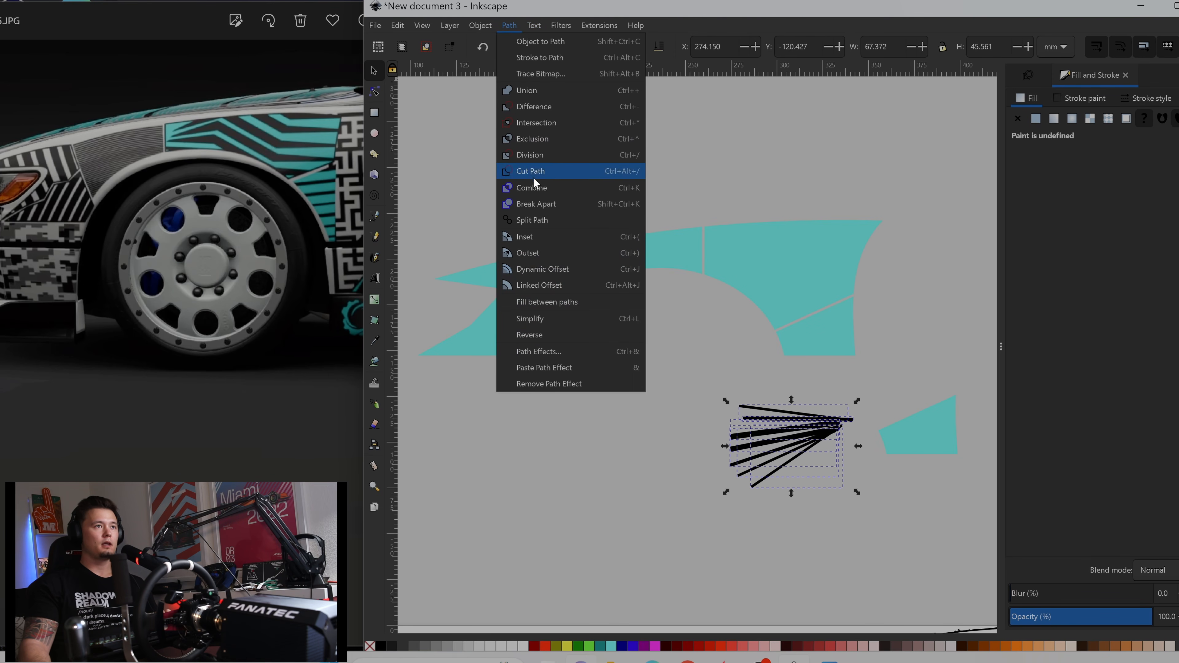
left_click(540, 190)
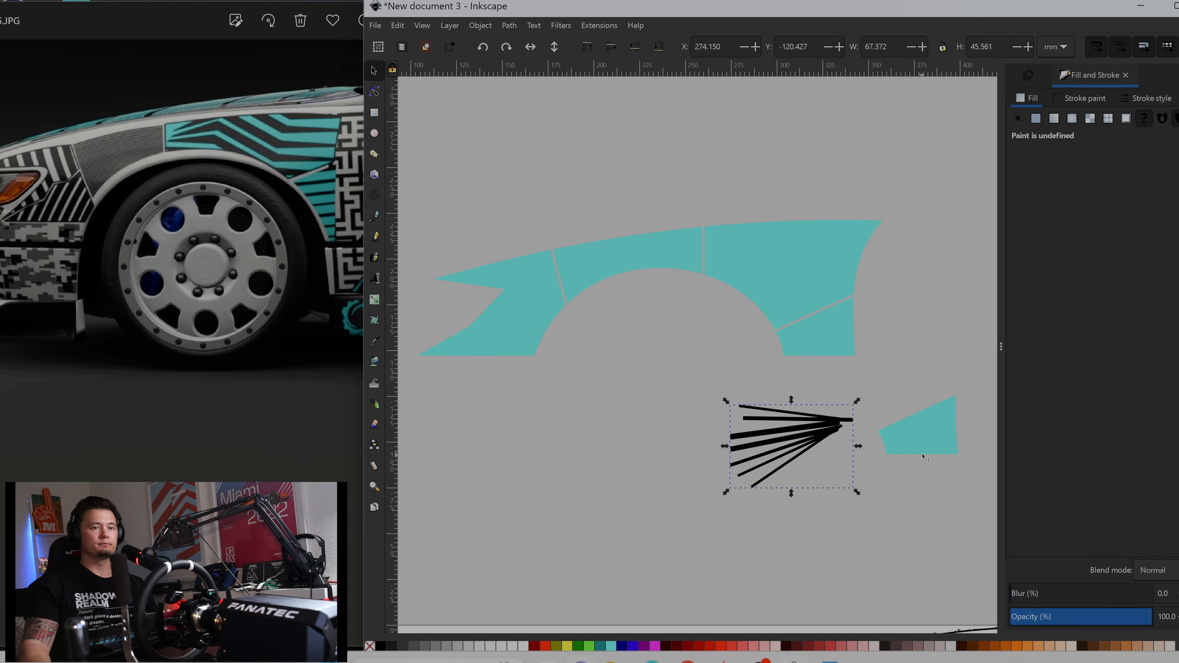
Overlap the teal panel copy with the combined black bars and lower the bars to the bottom of the stack
left_click_drag(789, 434, 776, 416)
left_click_drag(937, 447, 792, 447)
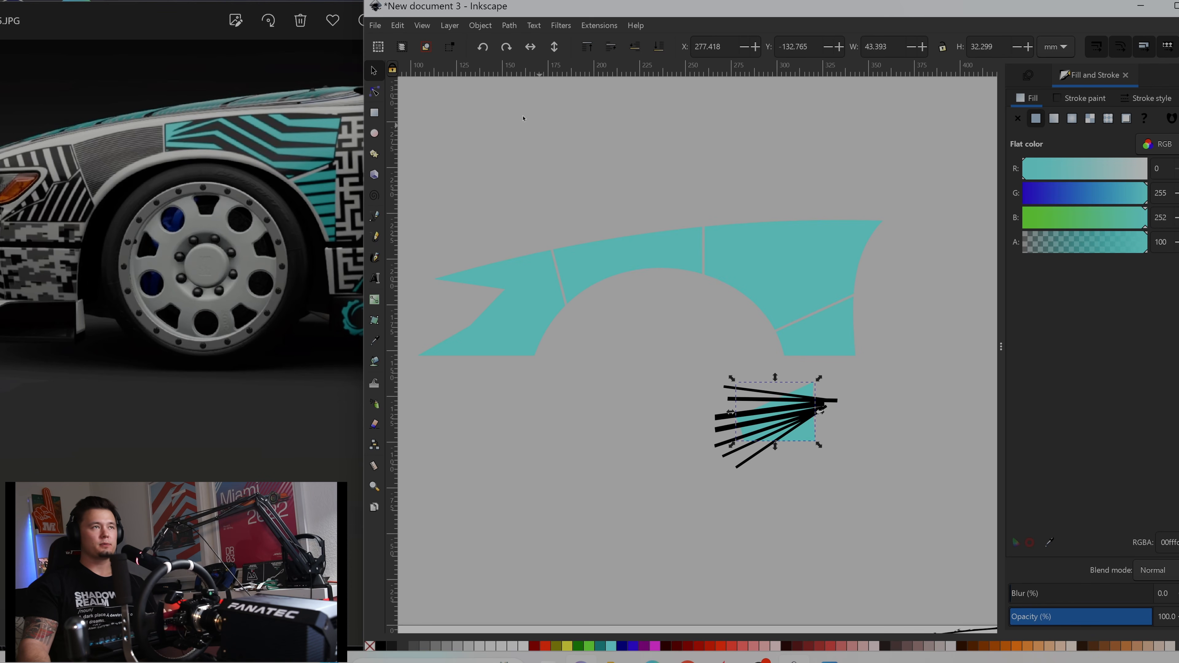
left_click(480, 25)
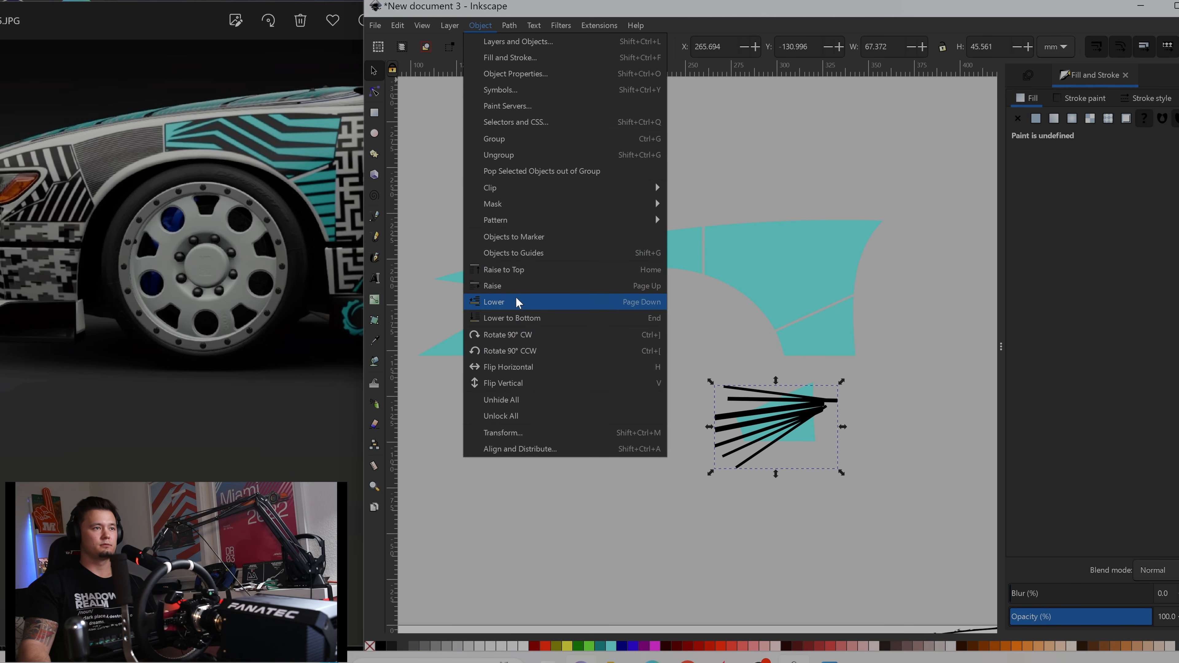
left_click(516, 317)
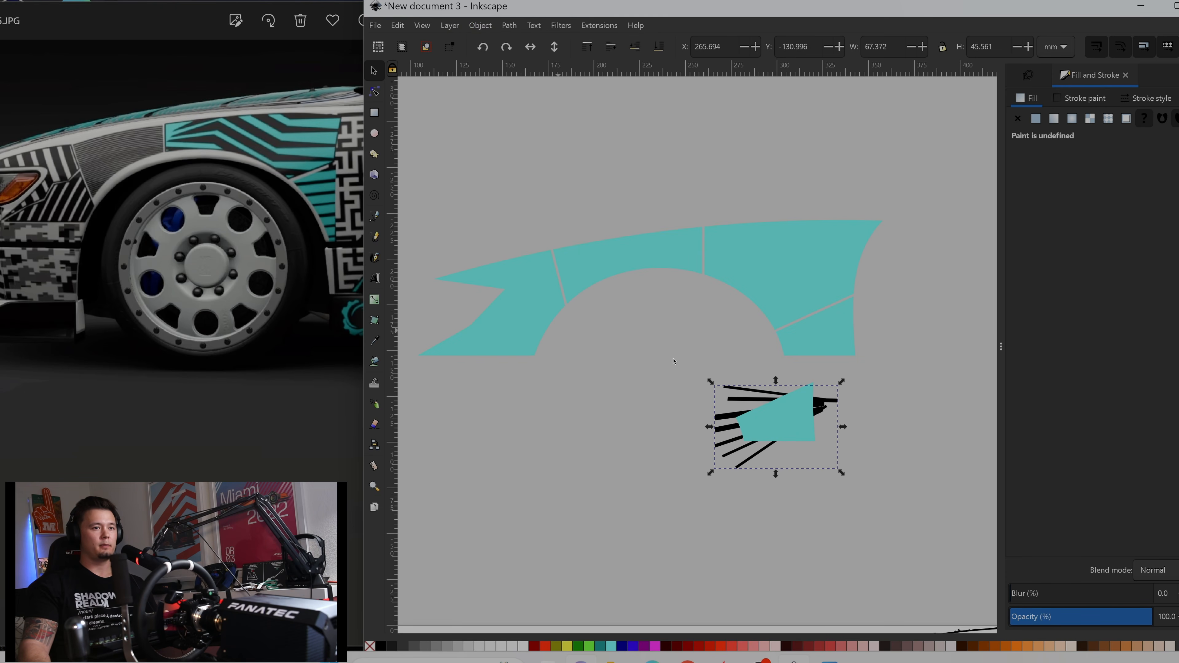
Select the combined bars together with the teal panel copy and trim them to the panel outline with Intersection
left_click(869, 409)
left_click(824, 407)
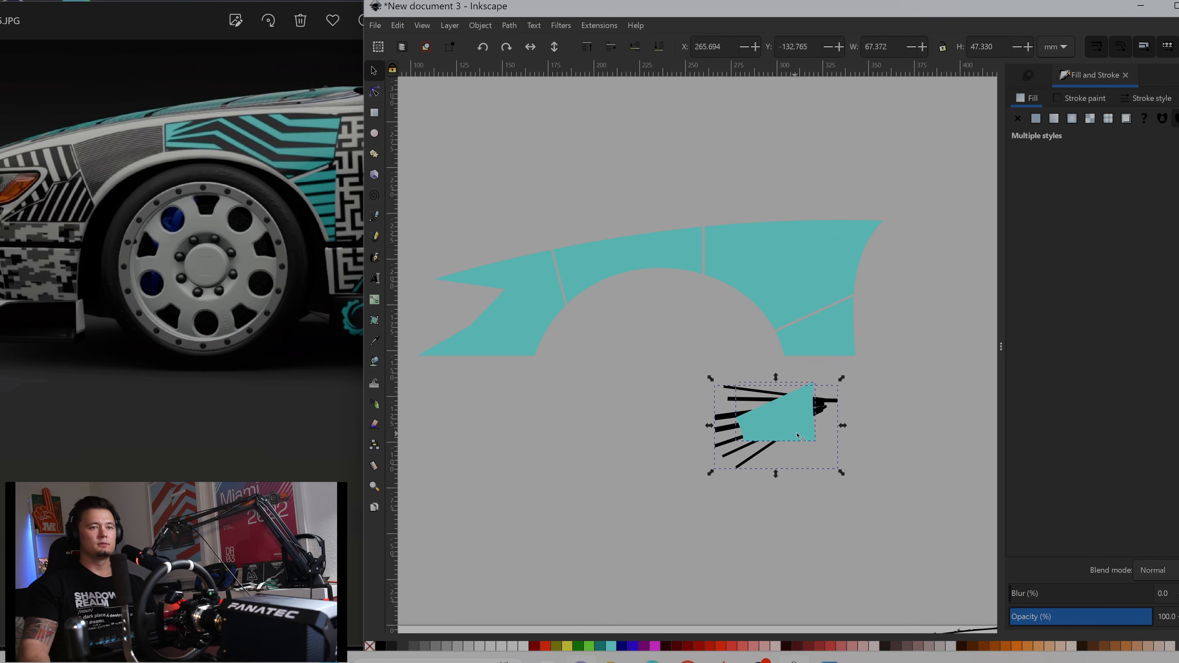
left_click(515, 25)
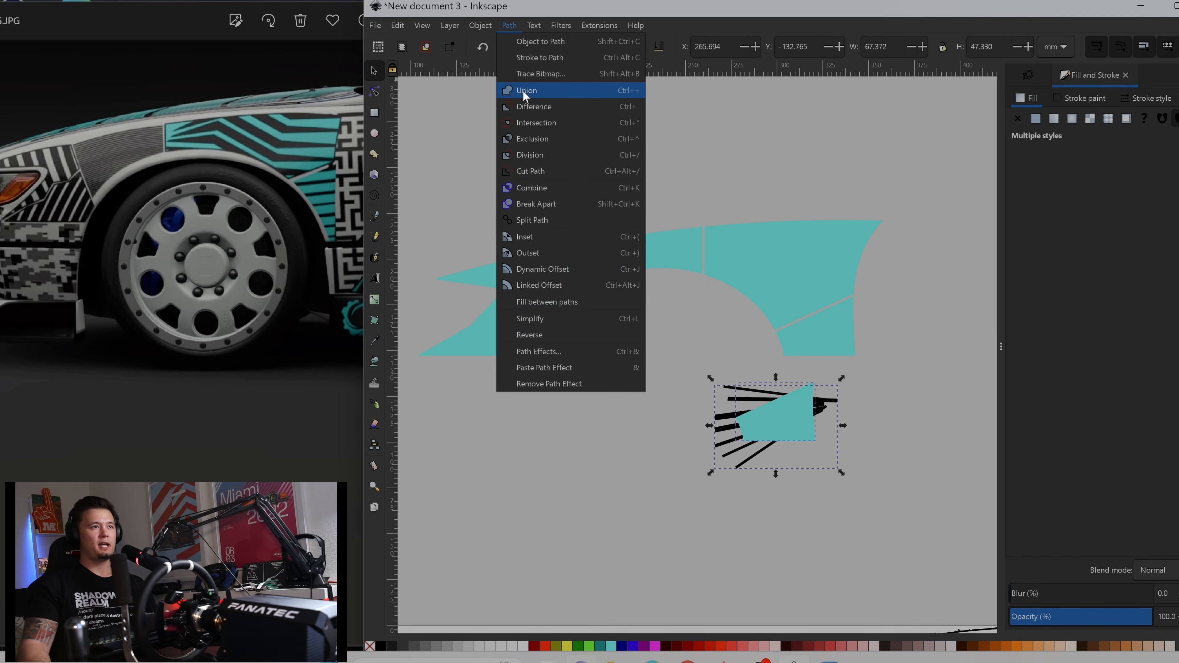
left_click(528, 123)
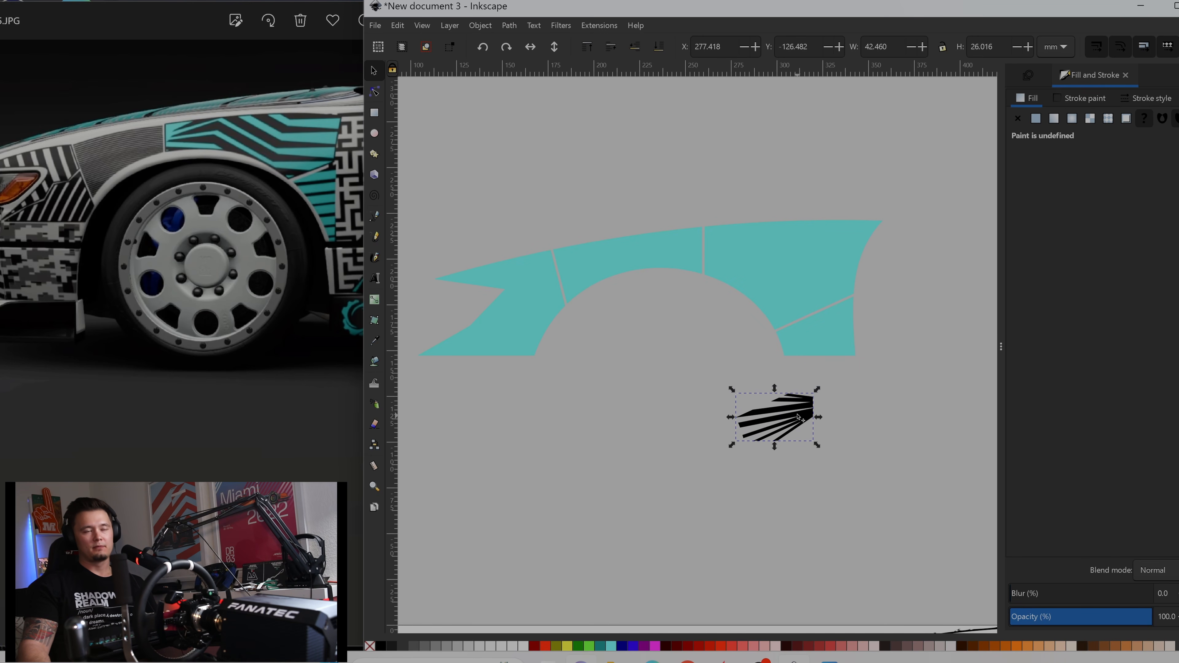
Raise the trimmed black stripes to the top and fit them over the lower rear fender piece at about X 299, Y -173 mm
left_click_drag(797, 416, 823, 379)
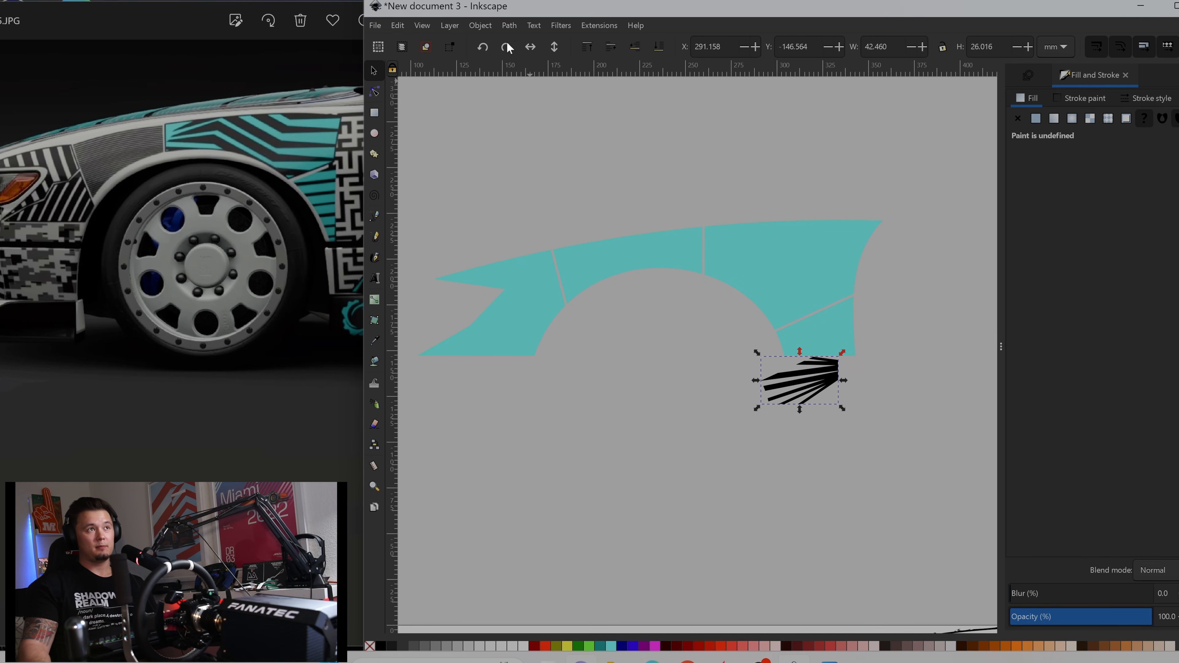
left_click(495, 25)
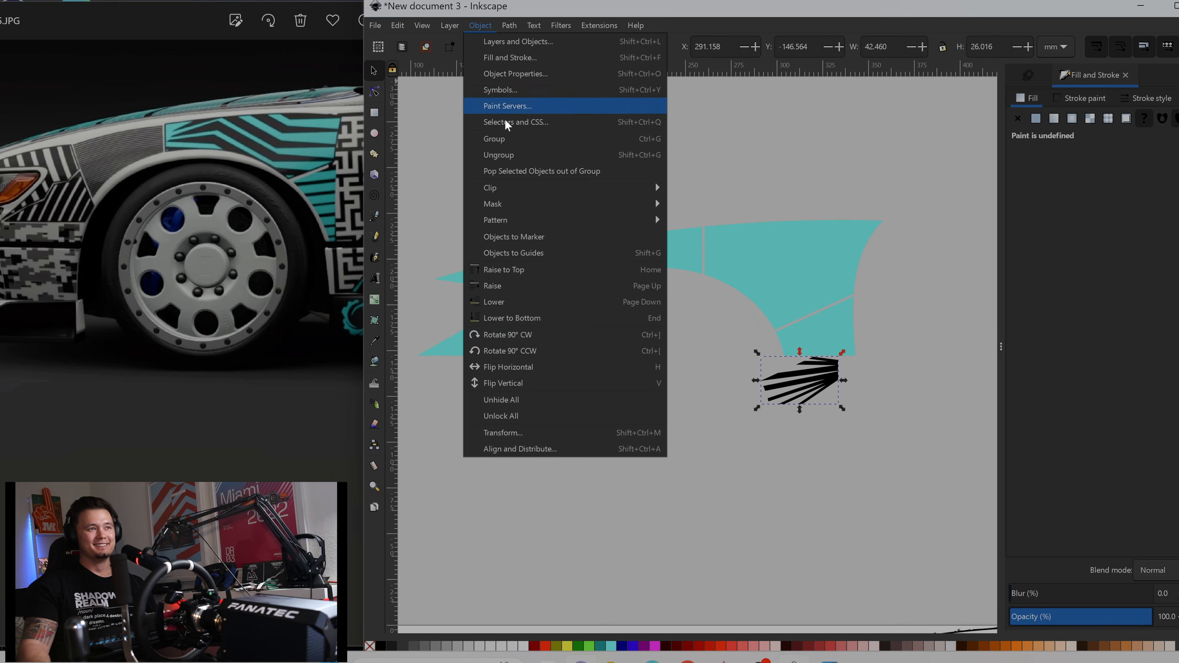
left_click(529, 273)
left_click_drag(825, 383, 839, 331)
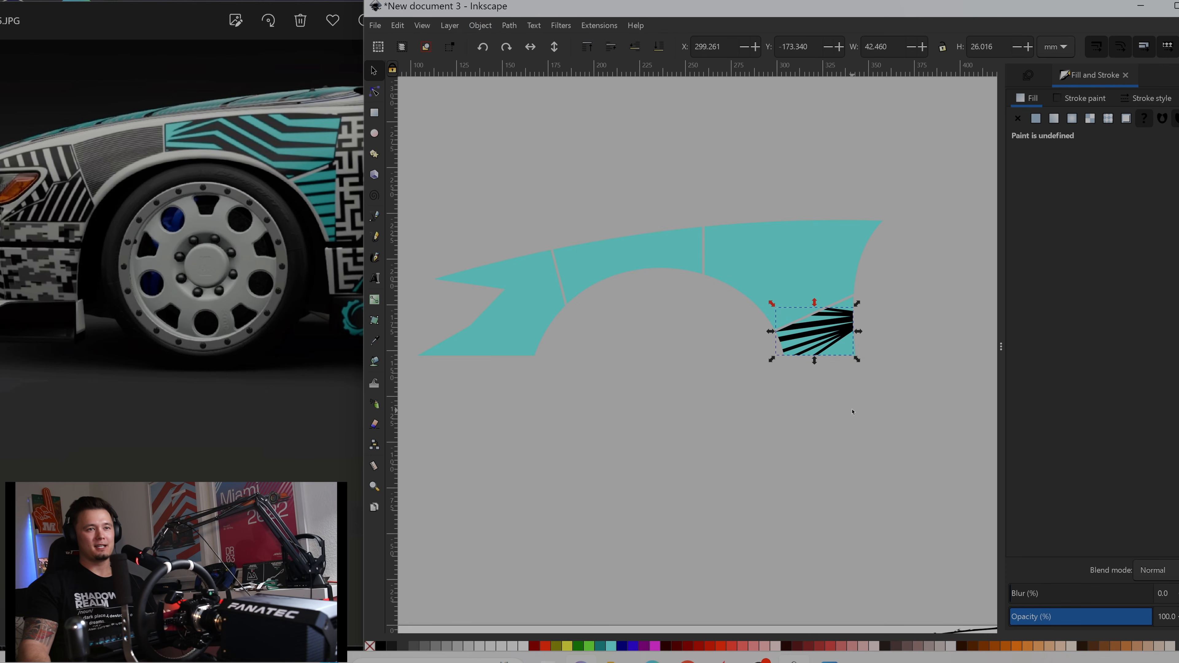
left_click(841, 391)
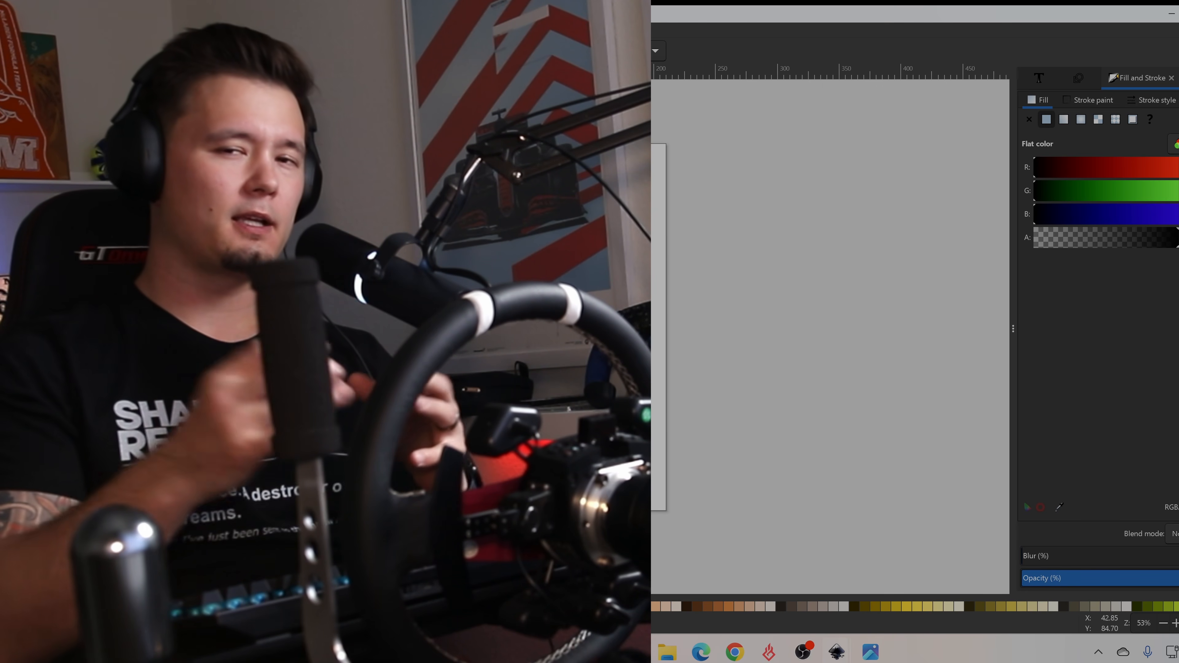
Write the two-line text "This is the" / "Shado Realm" on the blank page
type("This S")
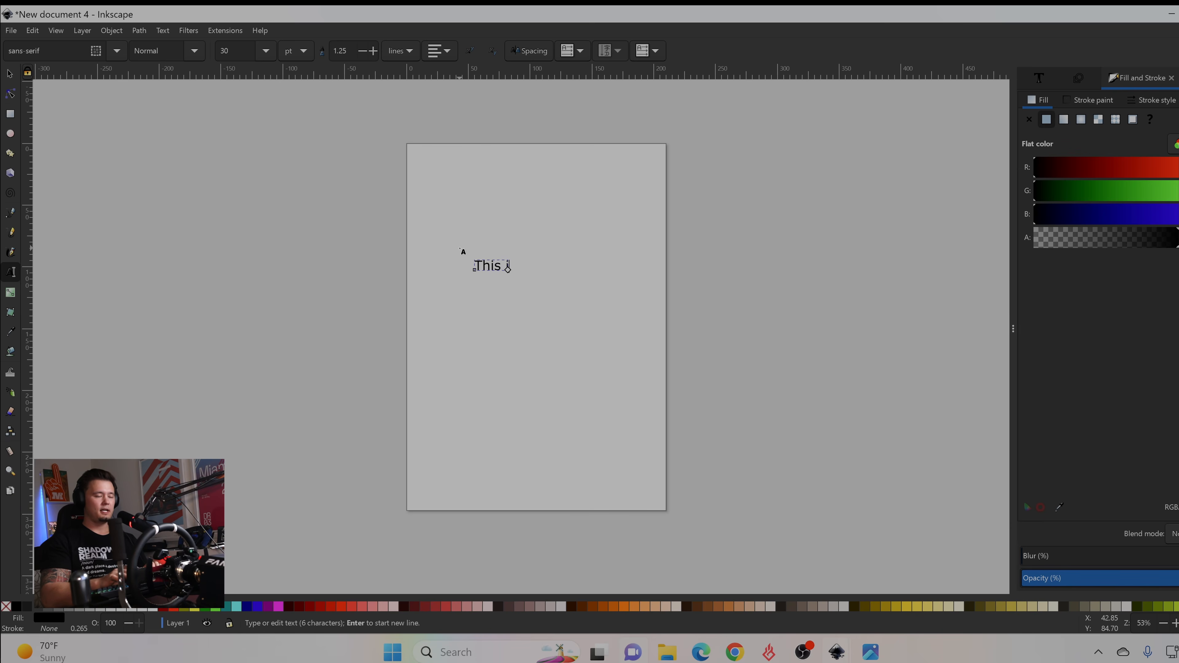
type("s the")
key("Return")
type("Sh")
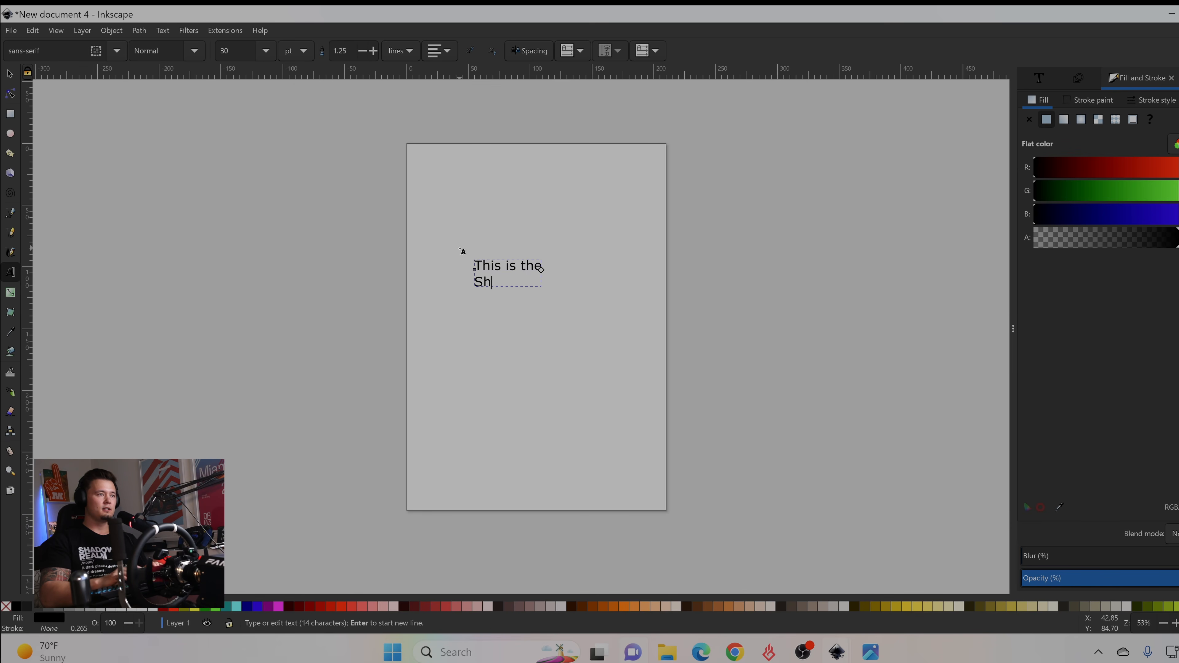
type("ado Realm")
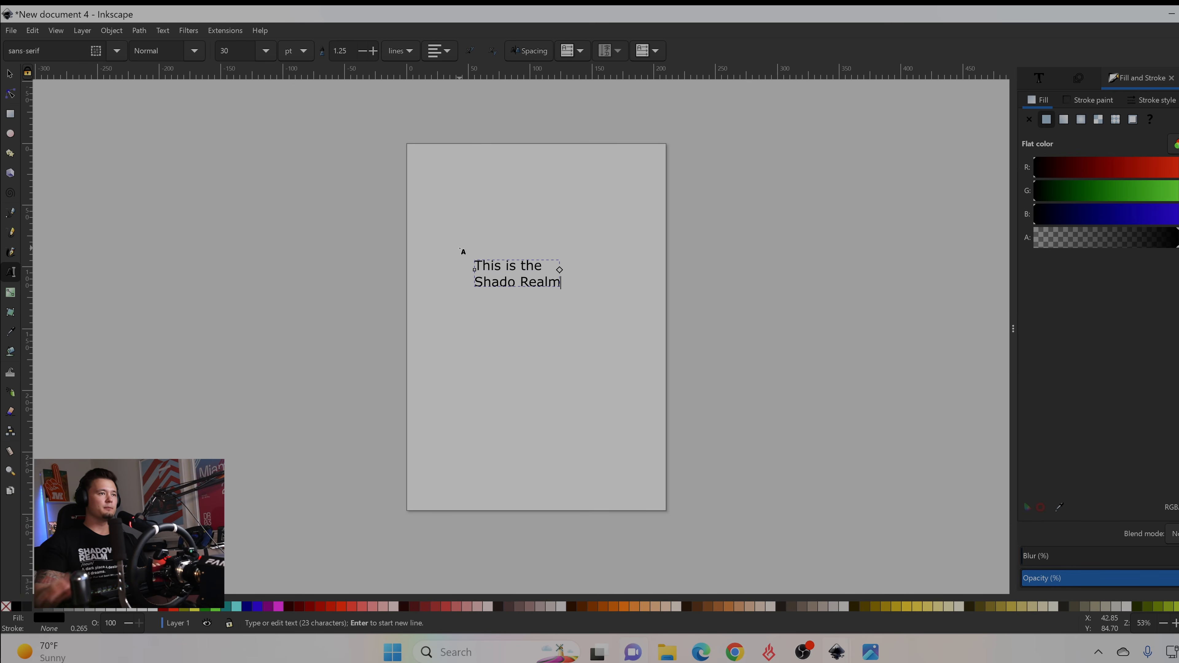
Format the whole text in the Designer font with a font size of 50
key("ctrl+a")
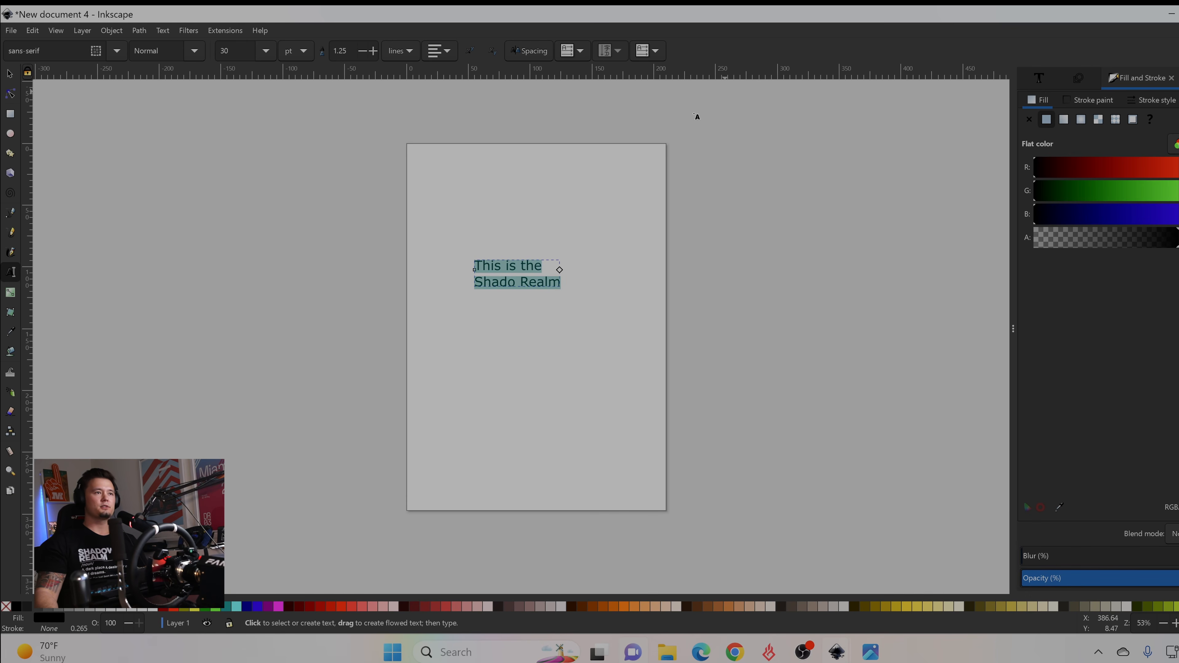
right_click(487, 270)
left_click(549, 409)
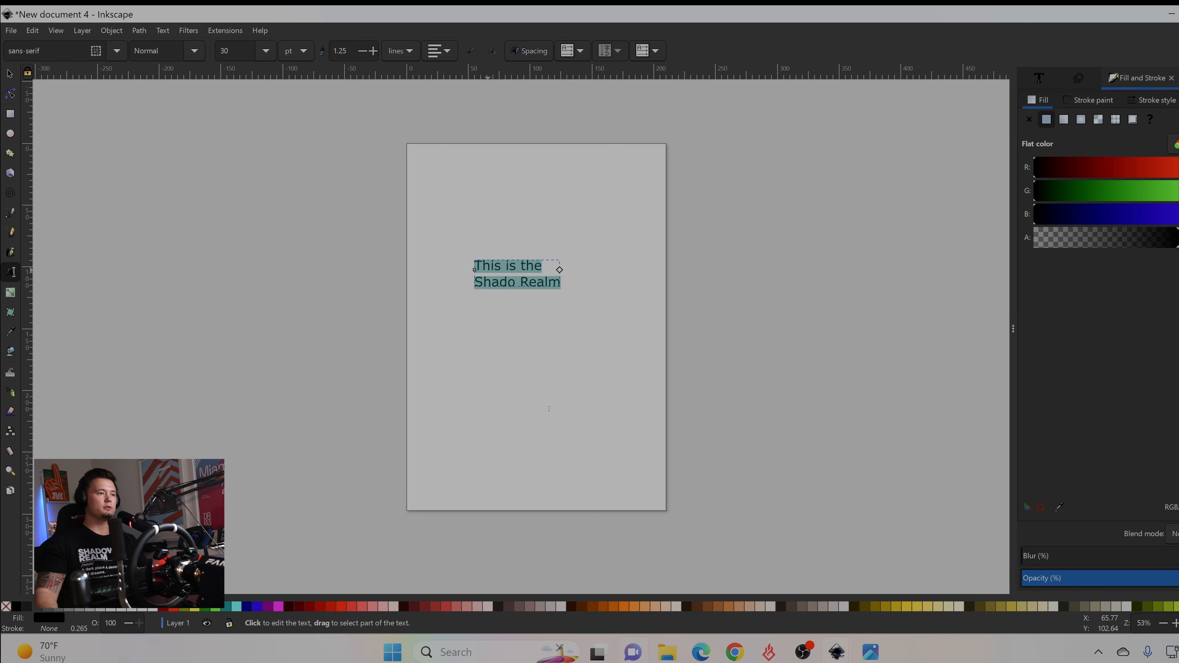
scroll(1059, 306, "down", 1)
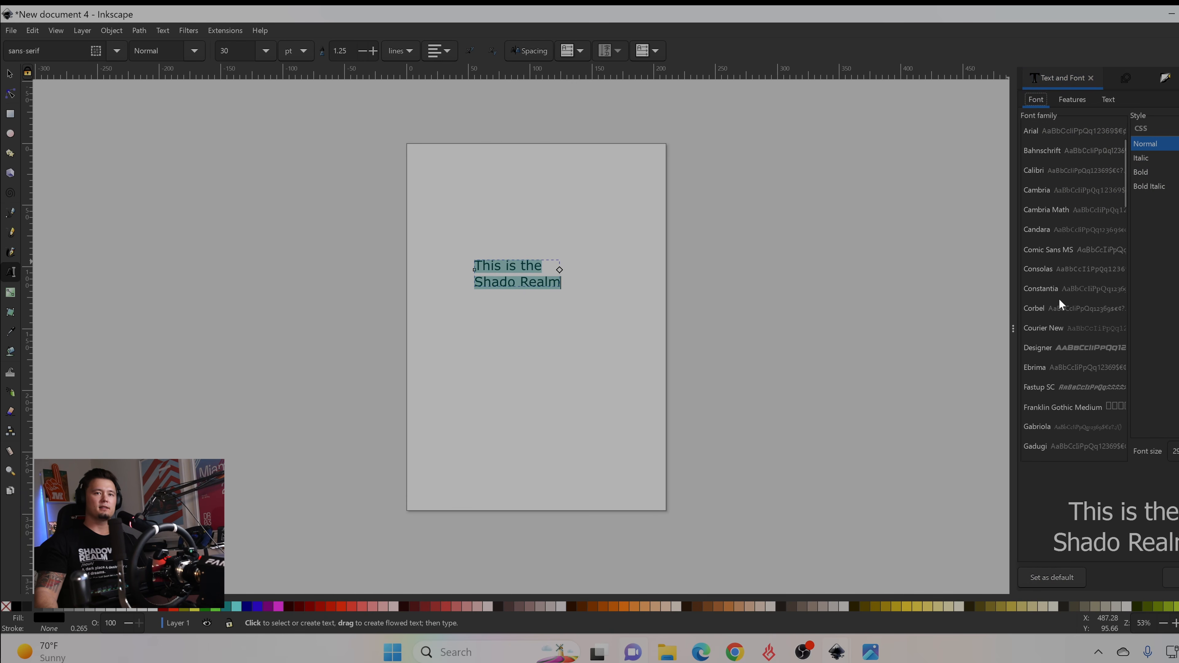
left_click(1088, 351)
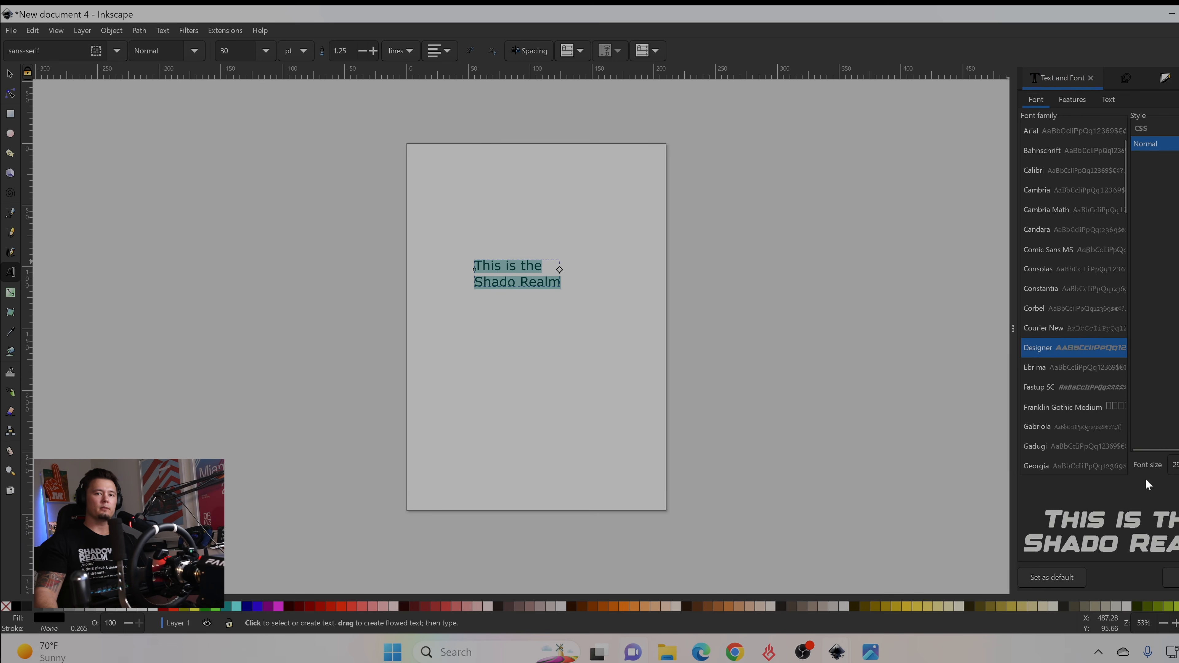
key("BackSpace")
key("BackSpace")
type("500")
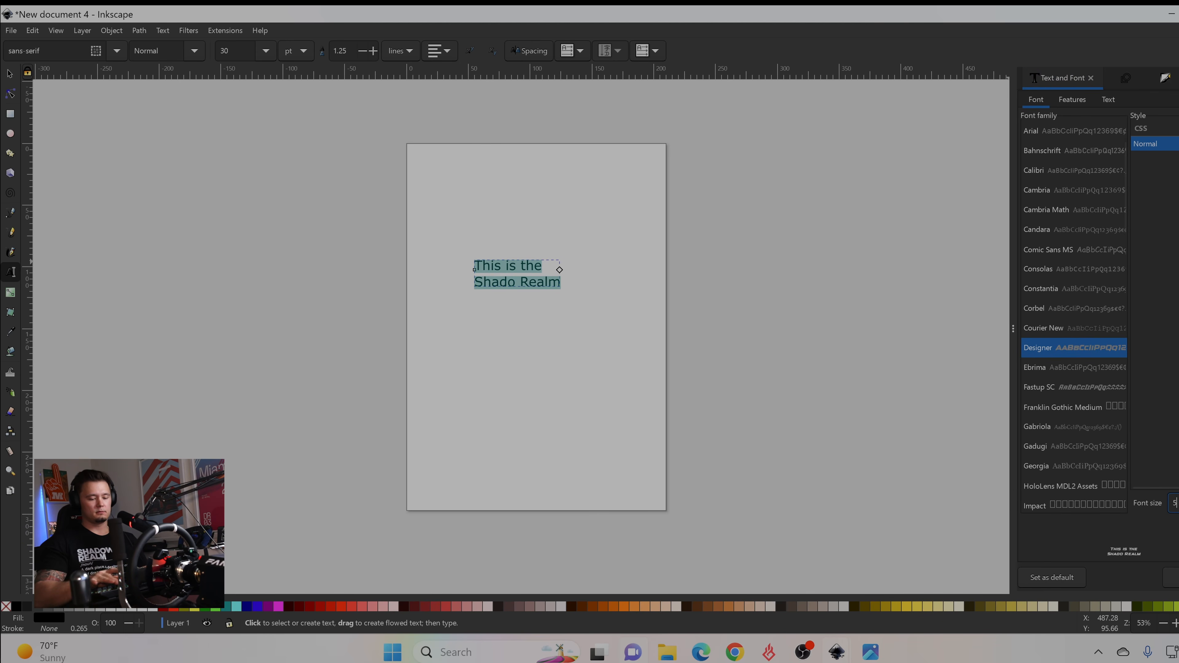
key("BackSpace")
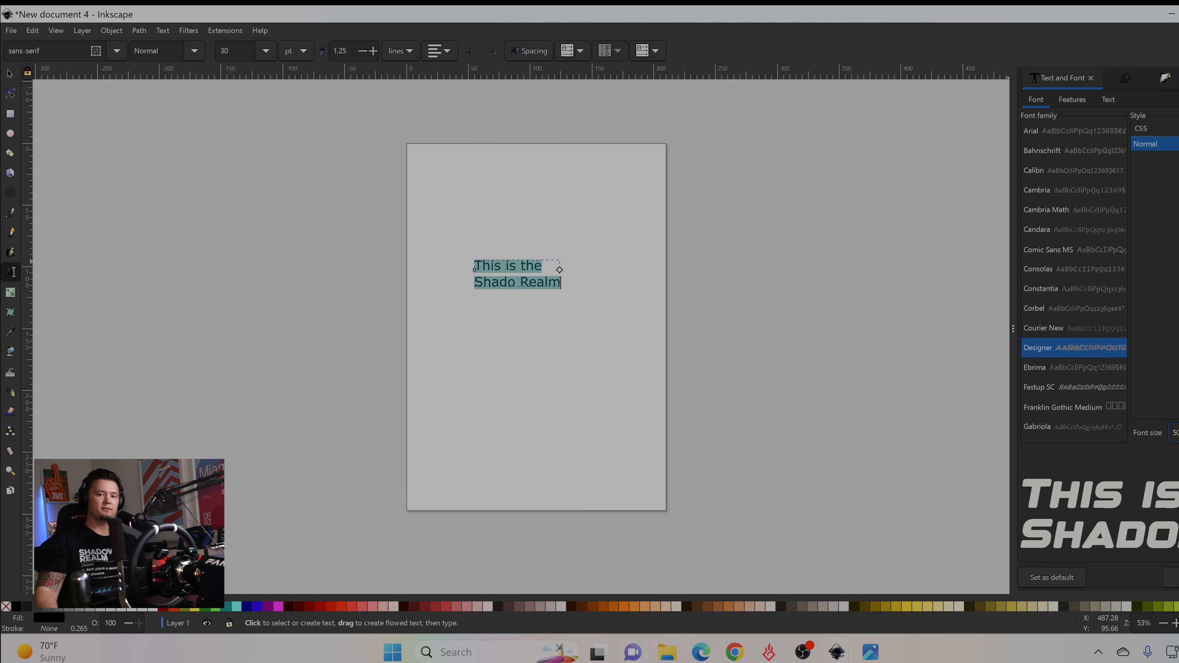
left_click(1175, 577)
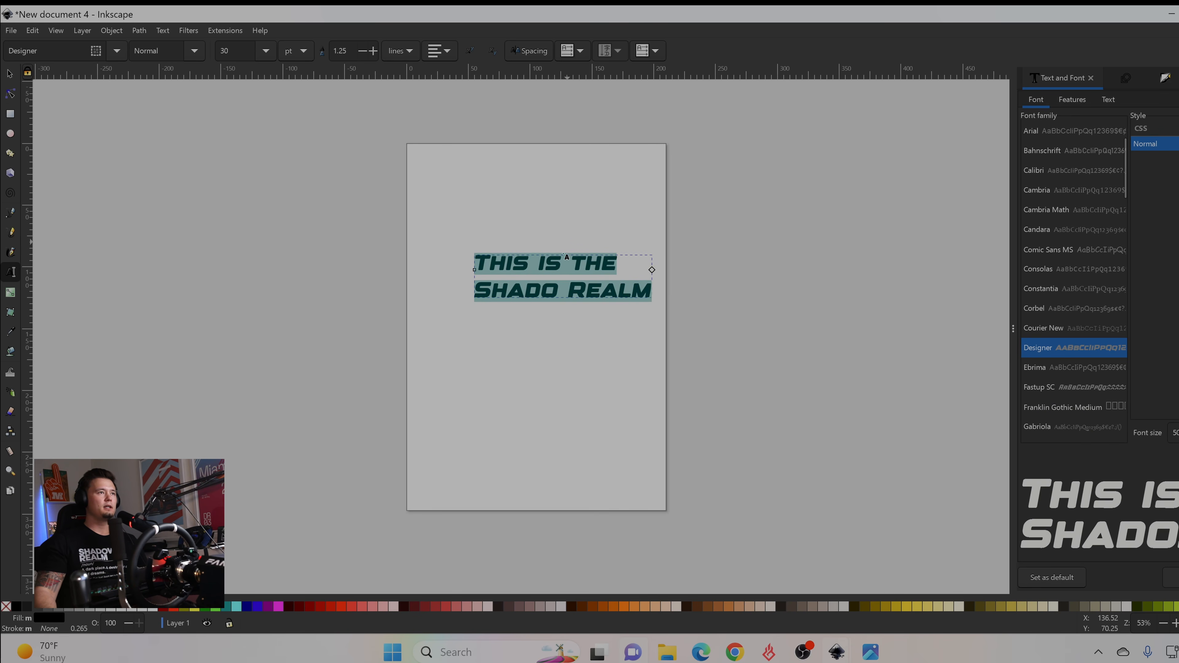
Move the text block to about X 39, Y 90 mm and centre-align its two lines
left_click(13, 79)
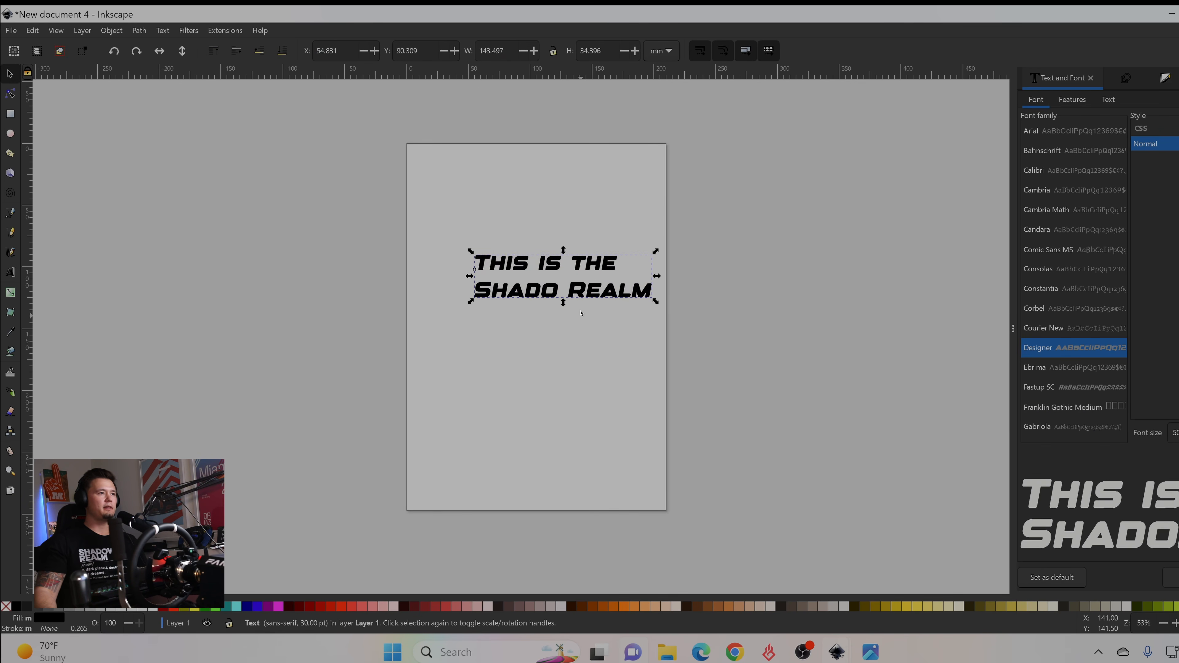
left_click_drag(587, 293, 565, 293)
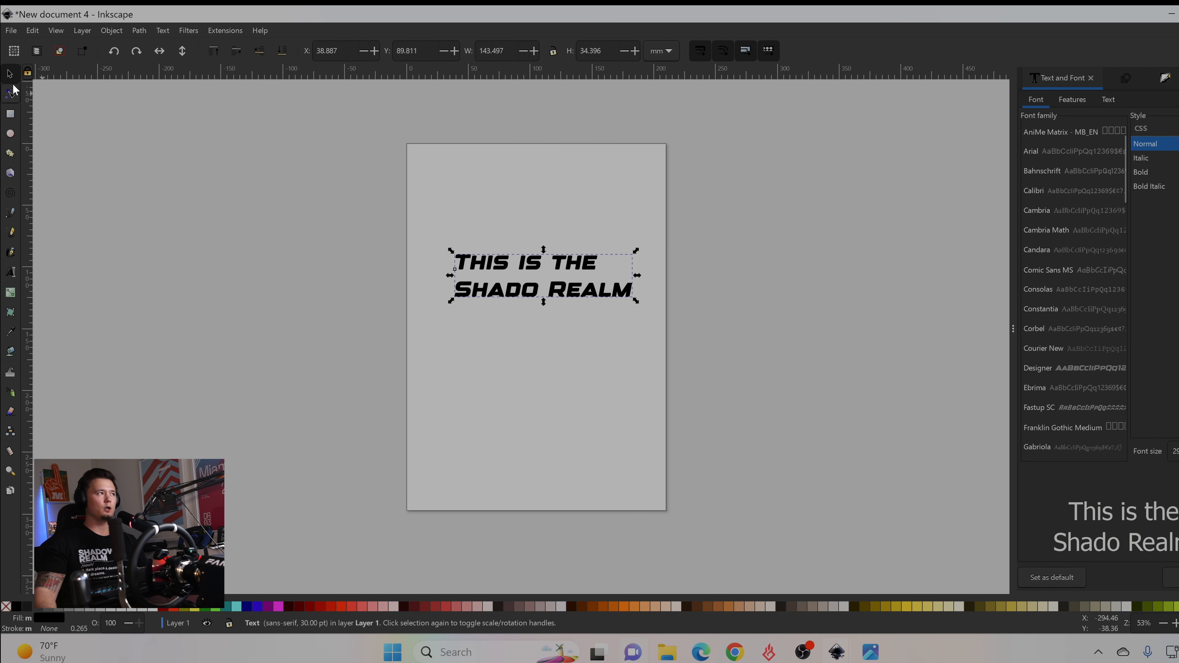
double_click(519, 293)
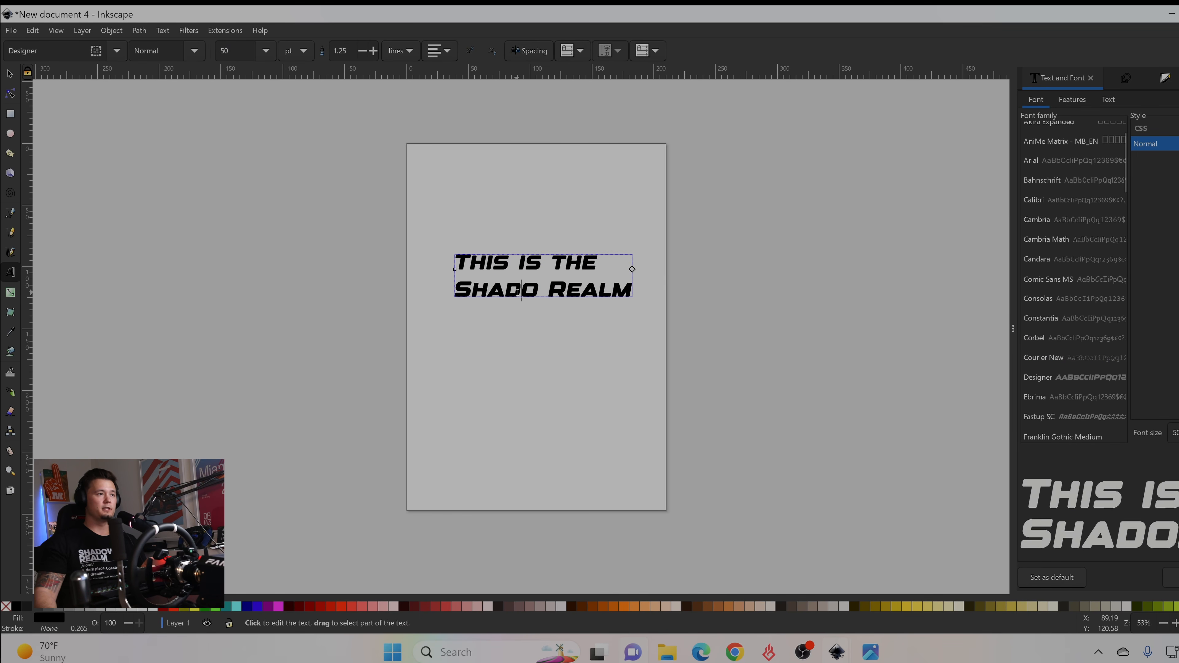
key("ctrl+a")
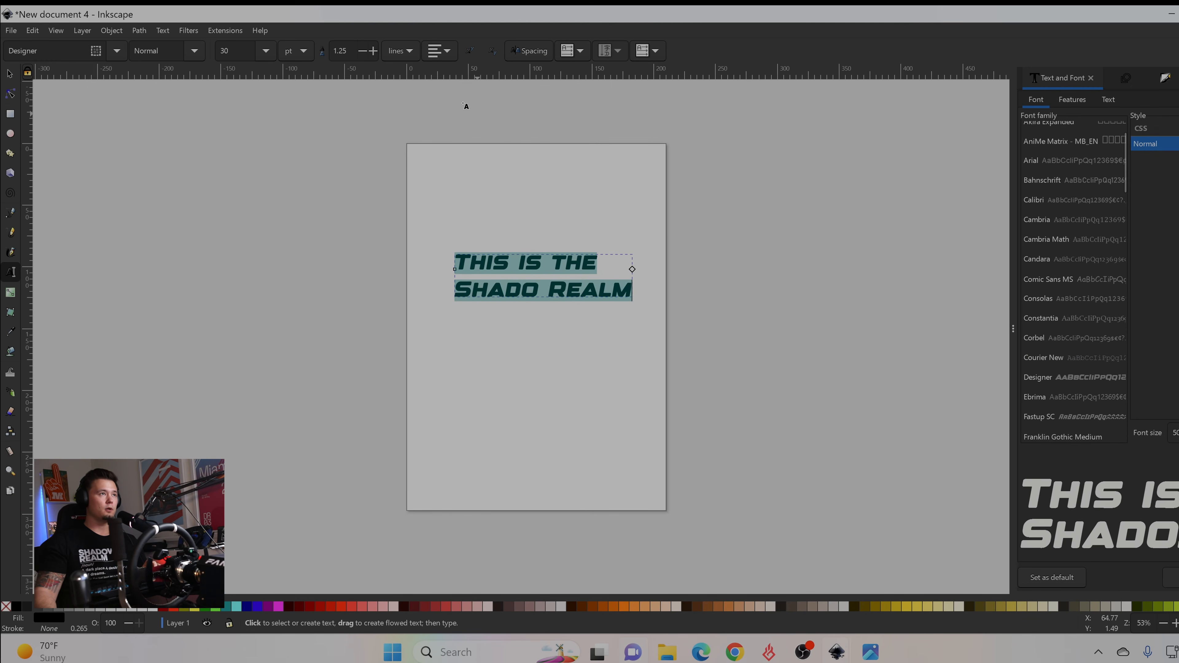
left_click(448, 51)
left_click(440, 73)
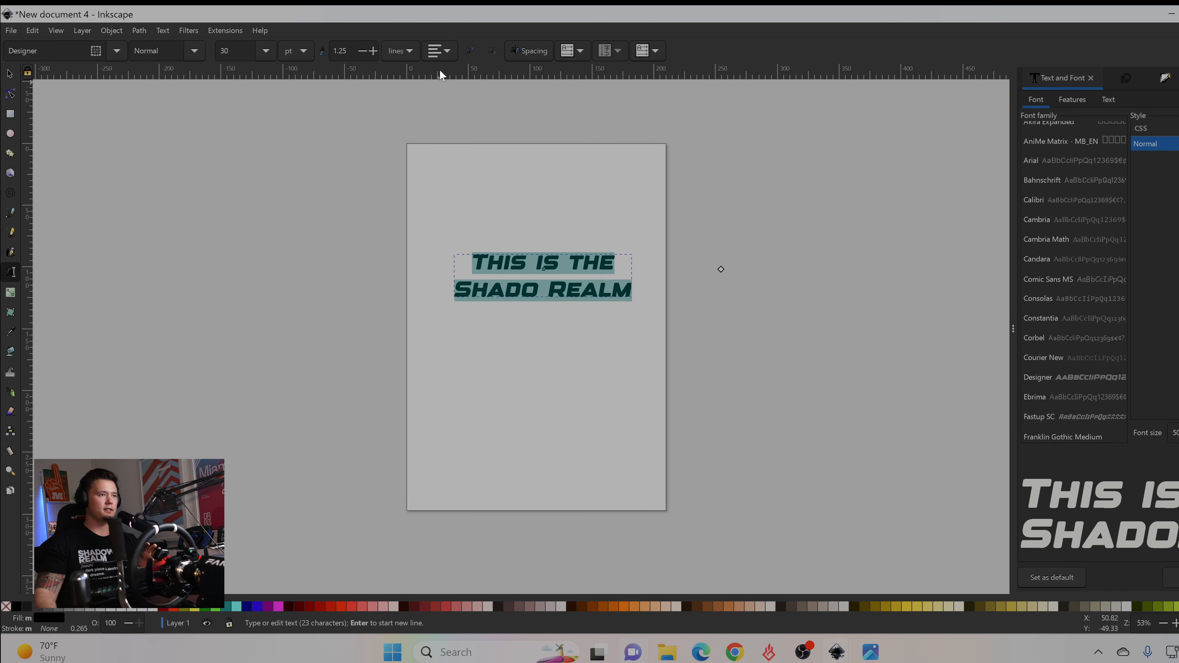
Set the text's letter spacing to -3.93, word spacing to -11.96 and vertical kerning to 8.00
left_click(534, 50)
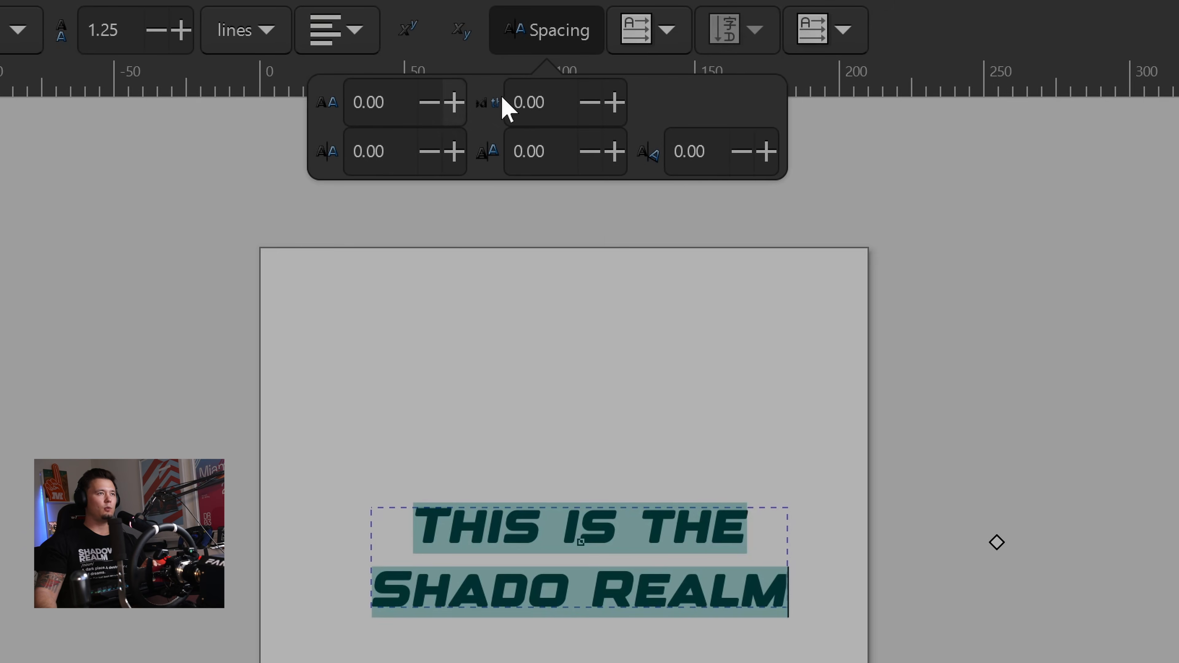
left_click(430, 108)
left_click_drag(430, 108, 427, 110)
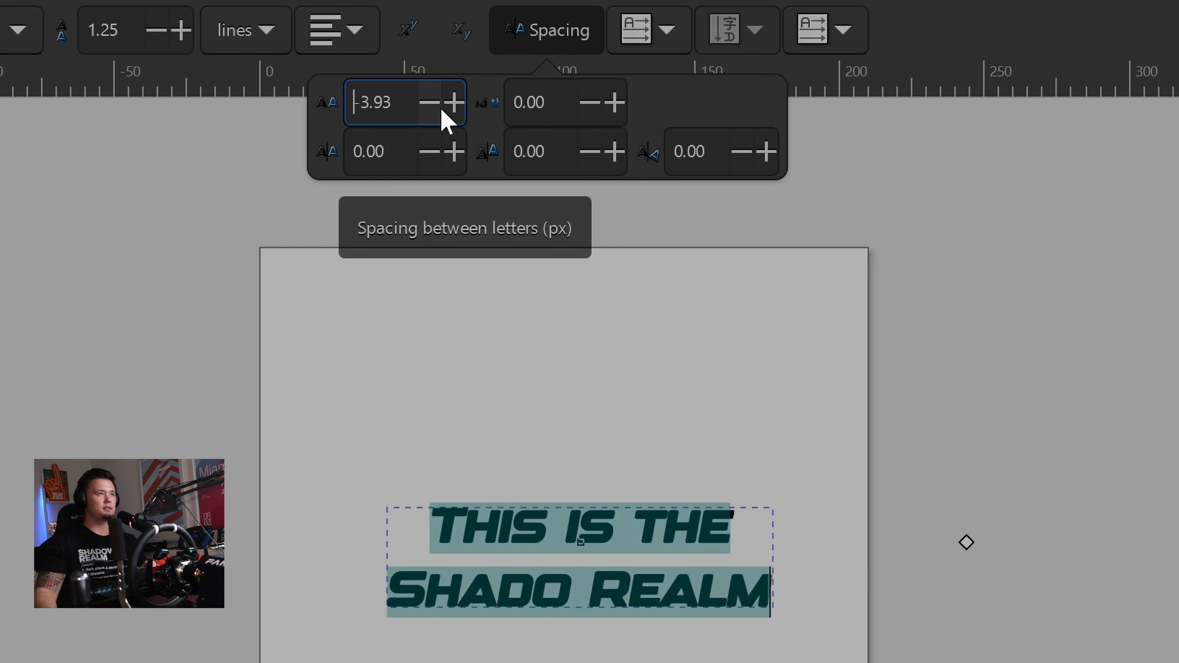
left_click(588, 103)
left_click_drag(587, 103, 587, 104)
left_click_drag(587, 152, 614, 153)
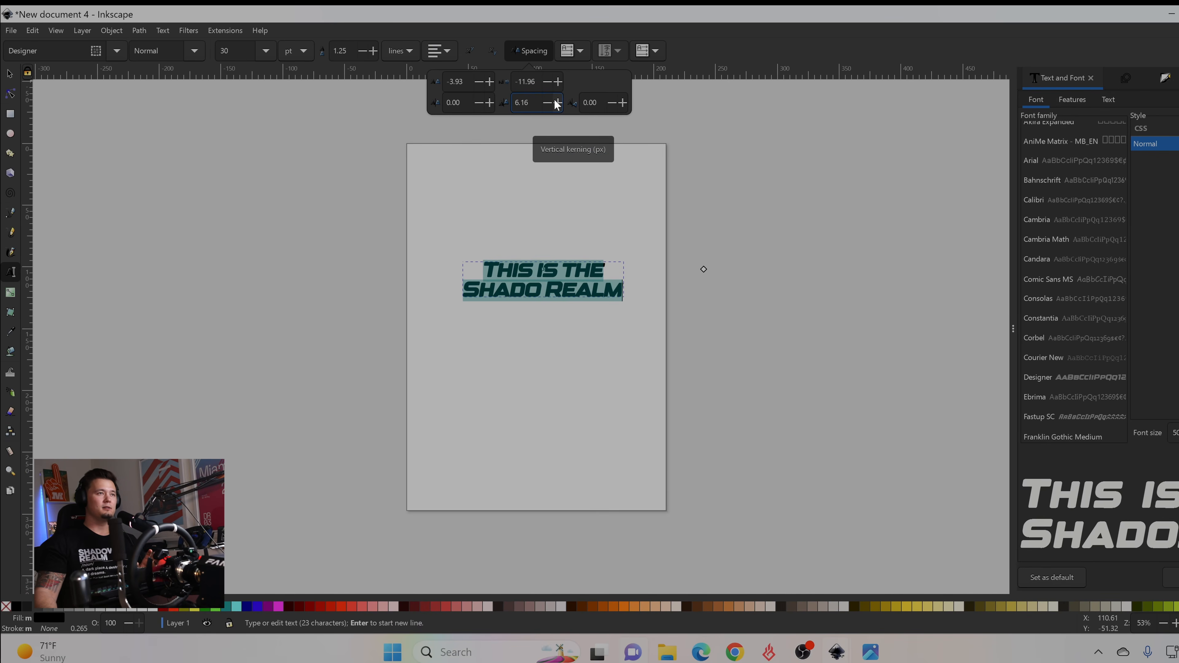
left_click(557, 103)
left_click_drag(557, 103, 557, 103)
left_click(696, 231)
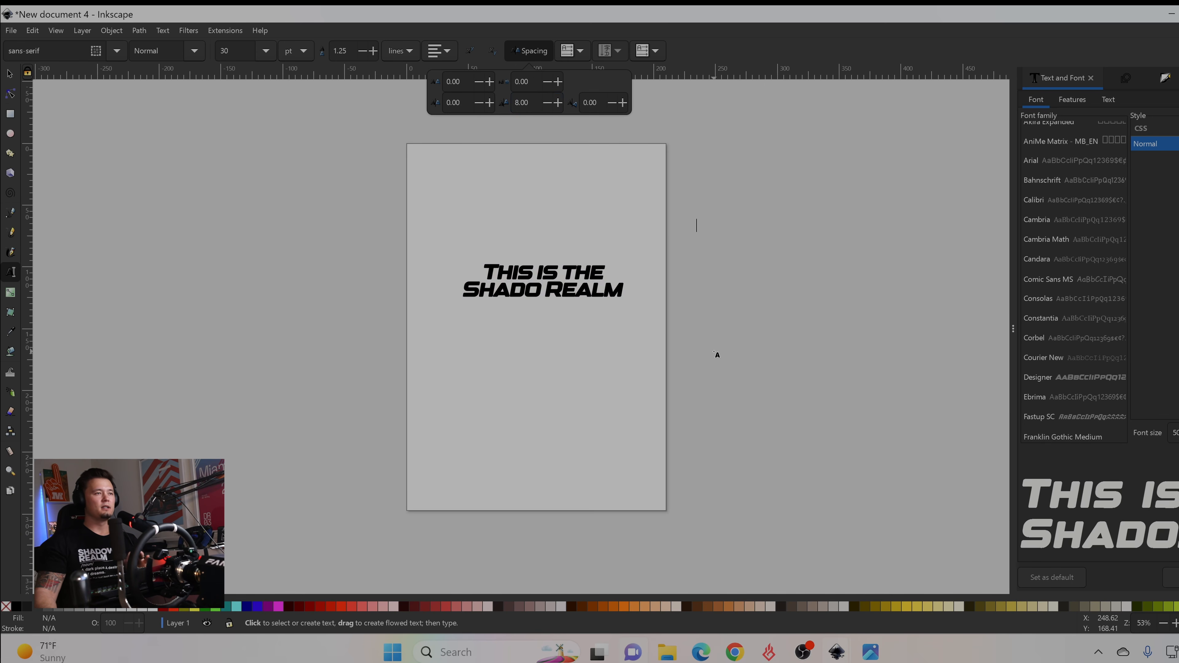
Insert the missing "w" in the second line so it reads "Shadow Realm"
left_click(544, 290)
type("W")
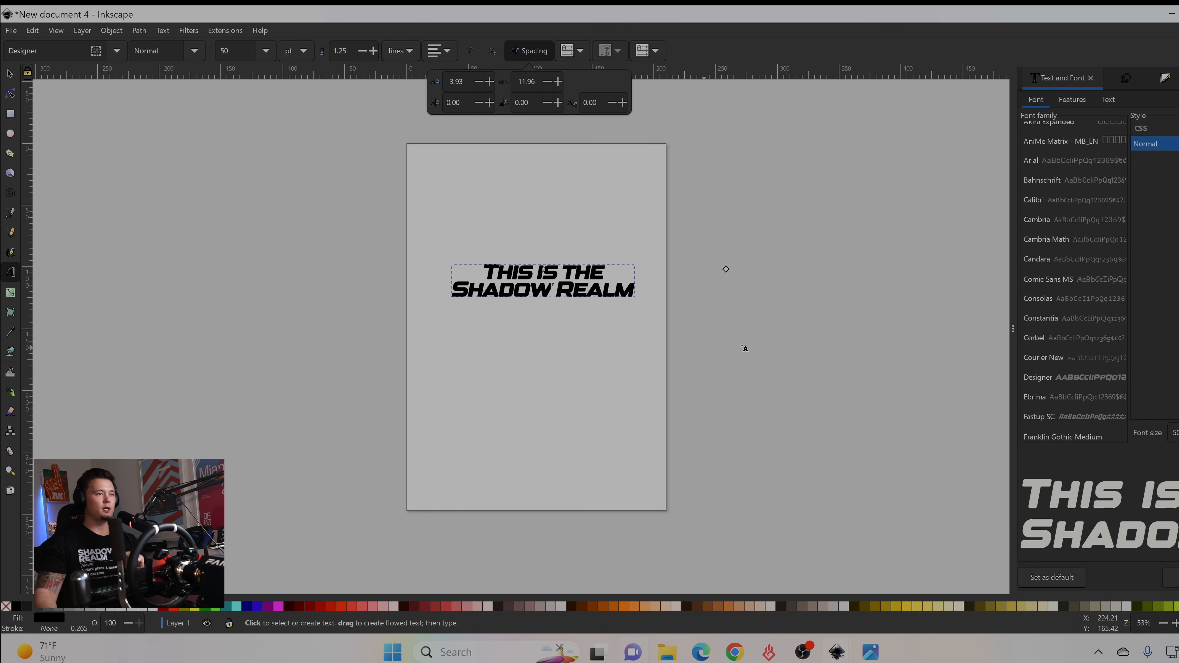
left_click(763, 332)
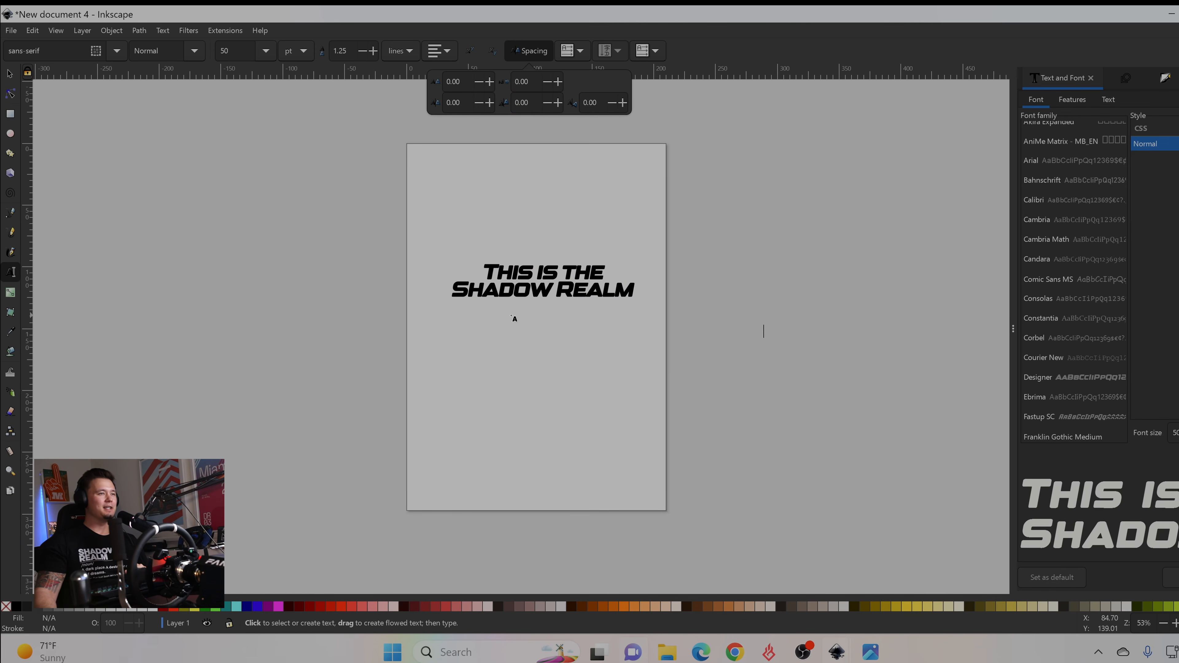
Enlarge the text block proportionally to about 222.5 mm wide and resize the page to fit it
left_click(10, 76)
left_click(564, 297)
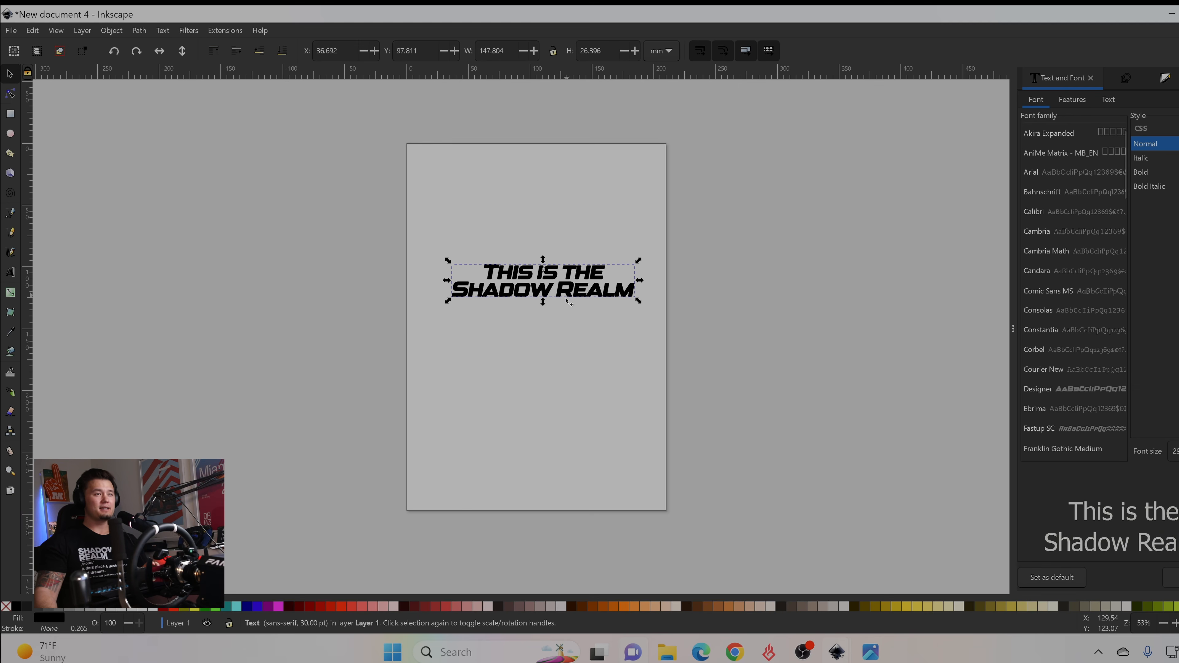
left_click_drag(639, 300, 735, 380)
key("ctrl+shift+r")
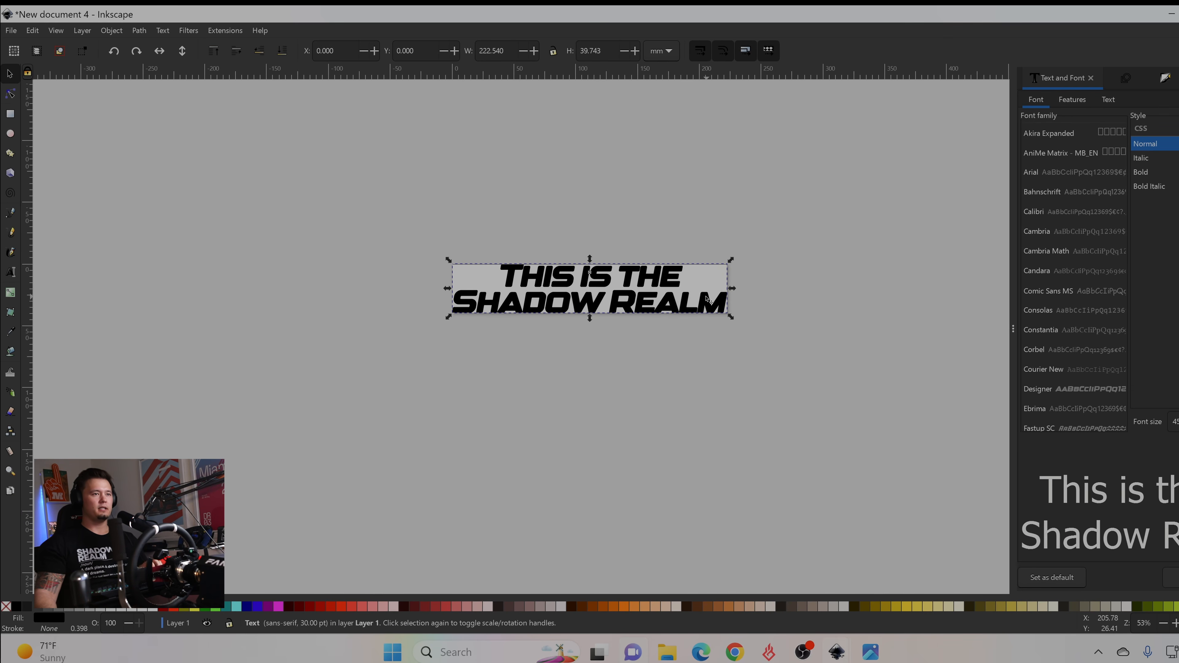
Convert the text object to paths and try Stroke to Path on the resulting letter group
scroll(696, 314, "up", 2)
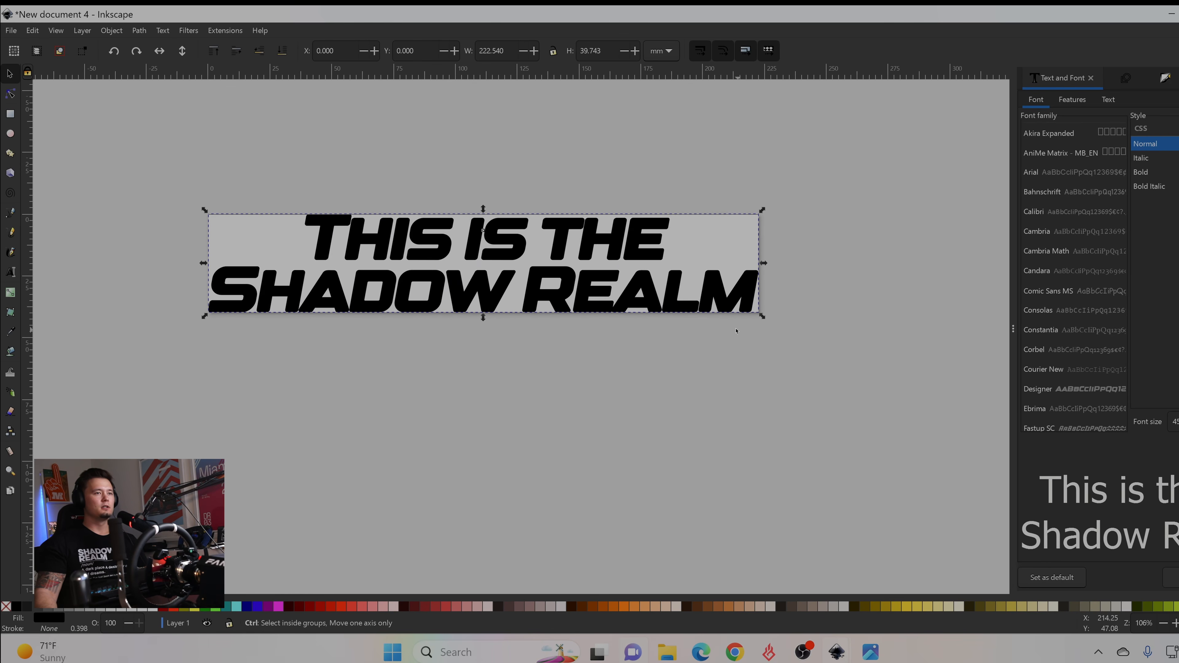
left_click(433, 228)
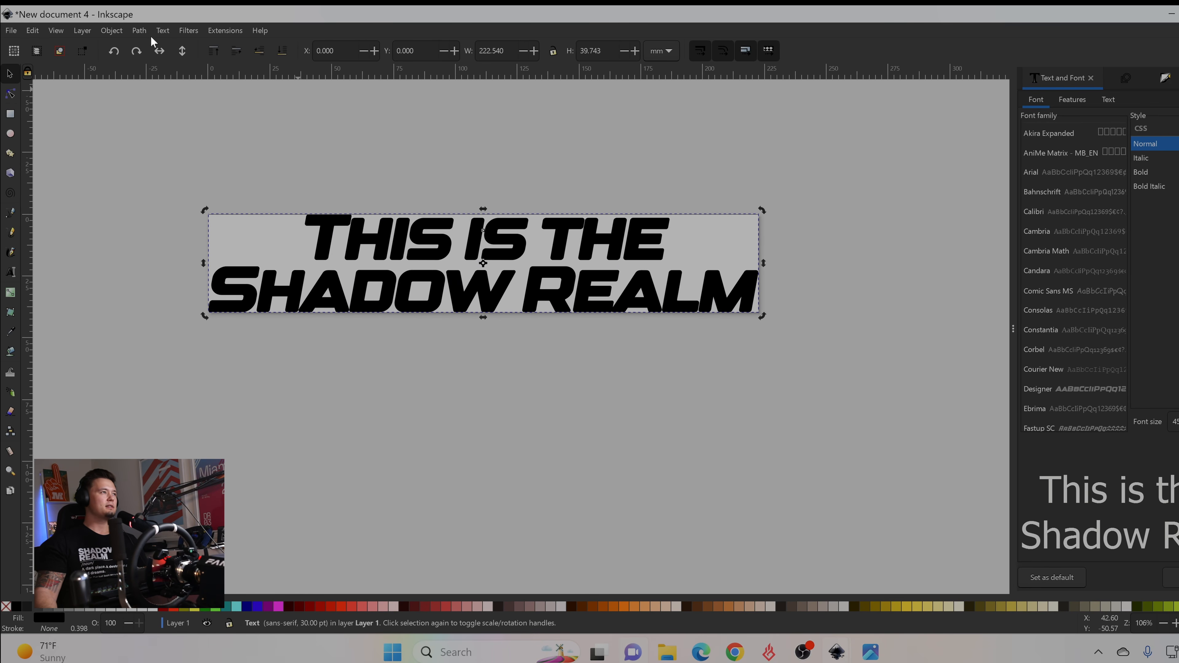
left_click(143, 28)
left_click(144, 43)
left_click(139, 31)
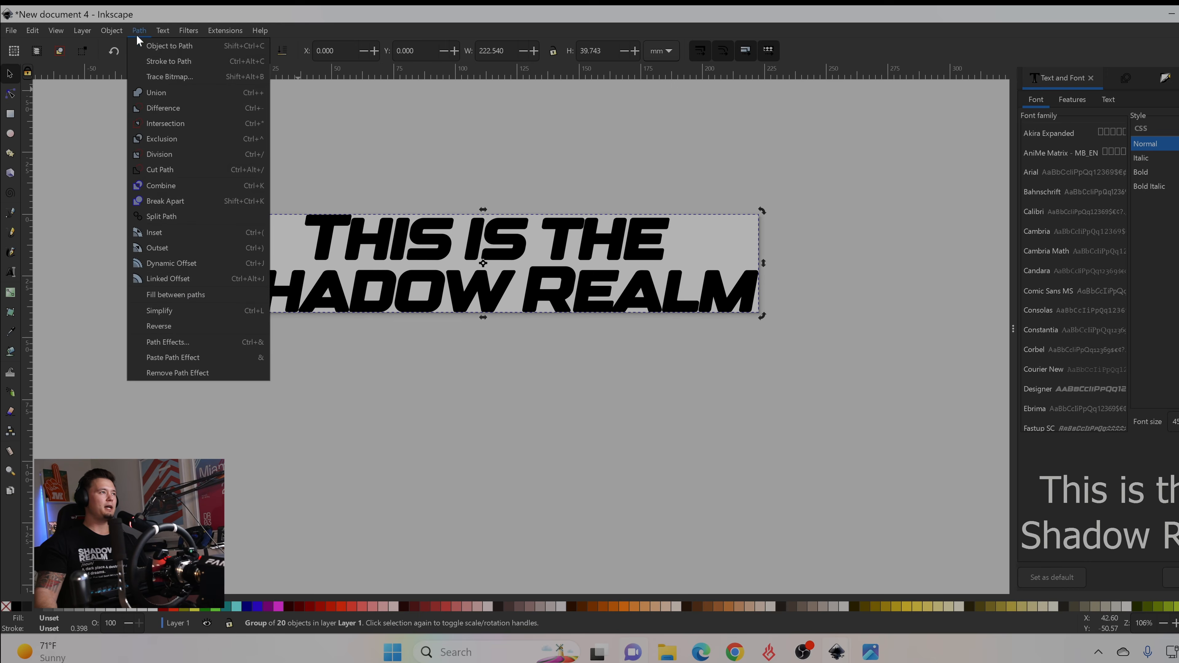
left_click(150, 61)
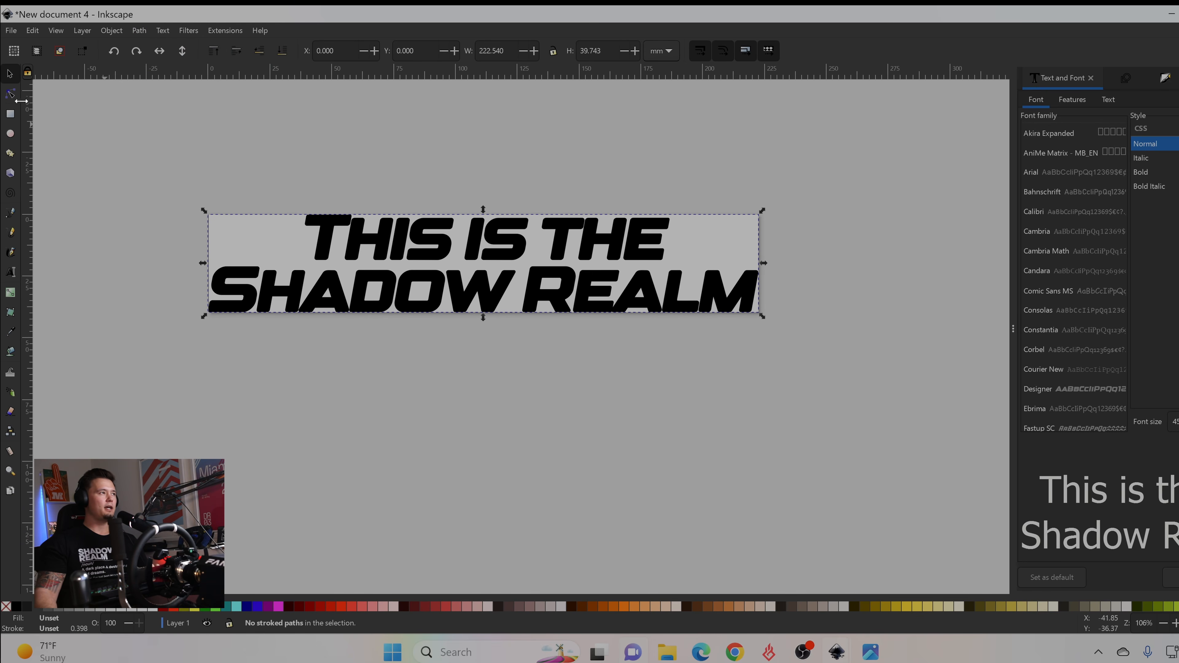
left_click(508, 292)
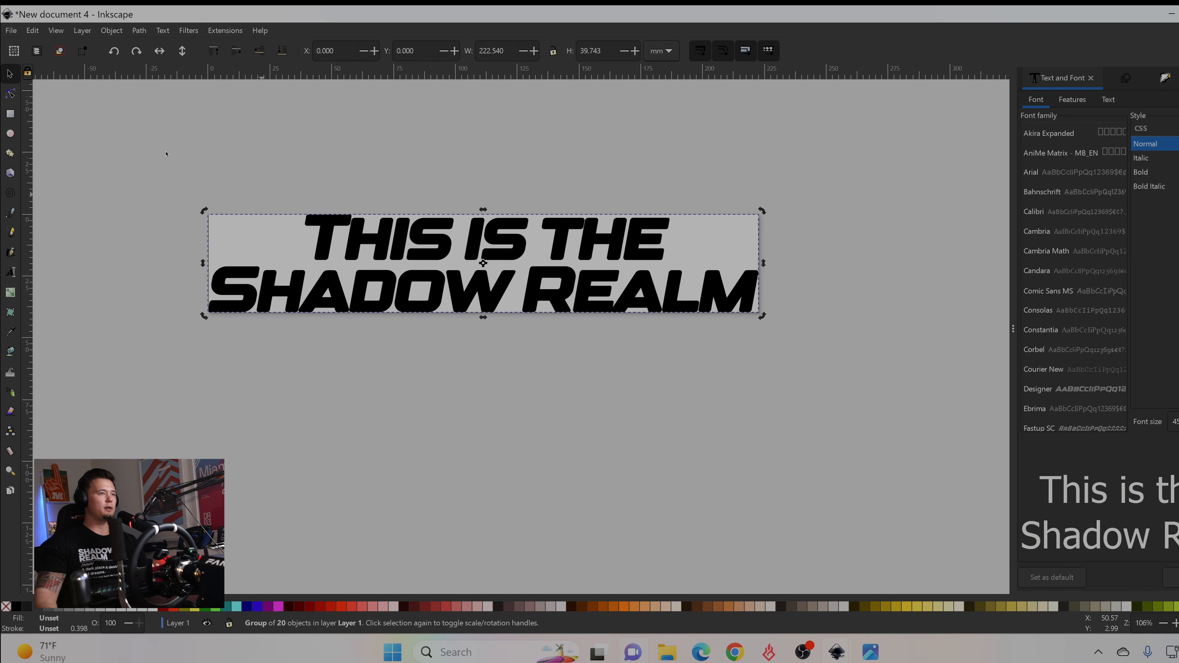
Check the nodes of individual letters, select the whole lettering and combine it into a single path
left_click(10, 94)
left_click(371, 237)
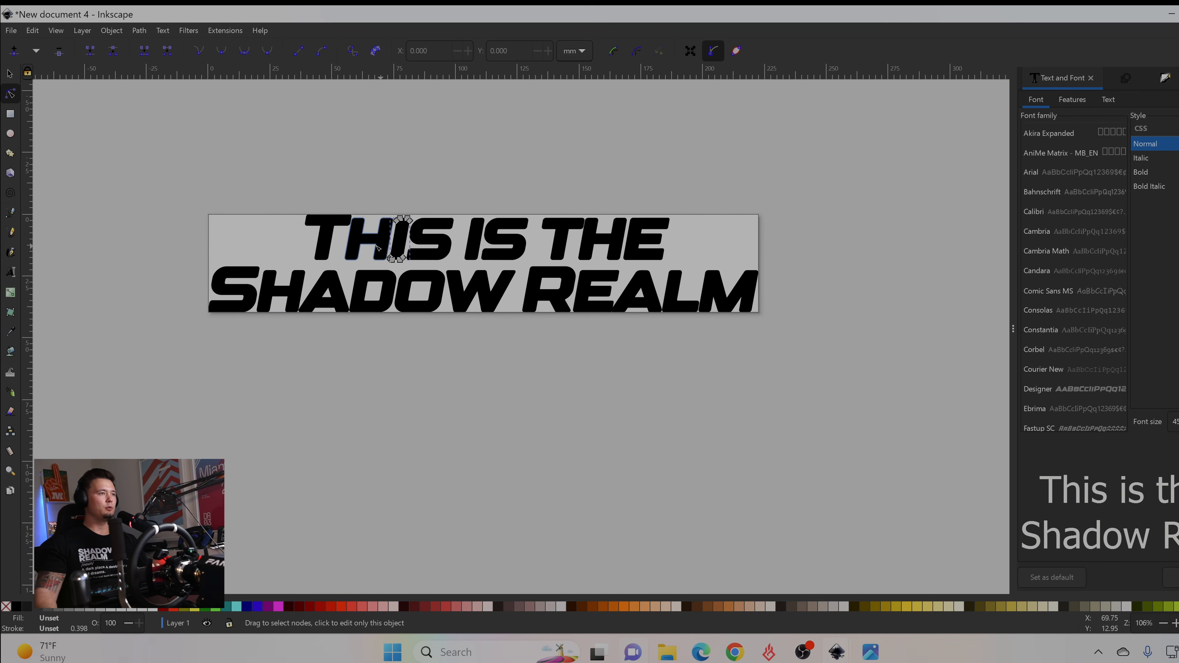
left_click(420, 255)
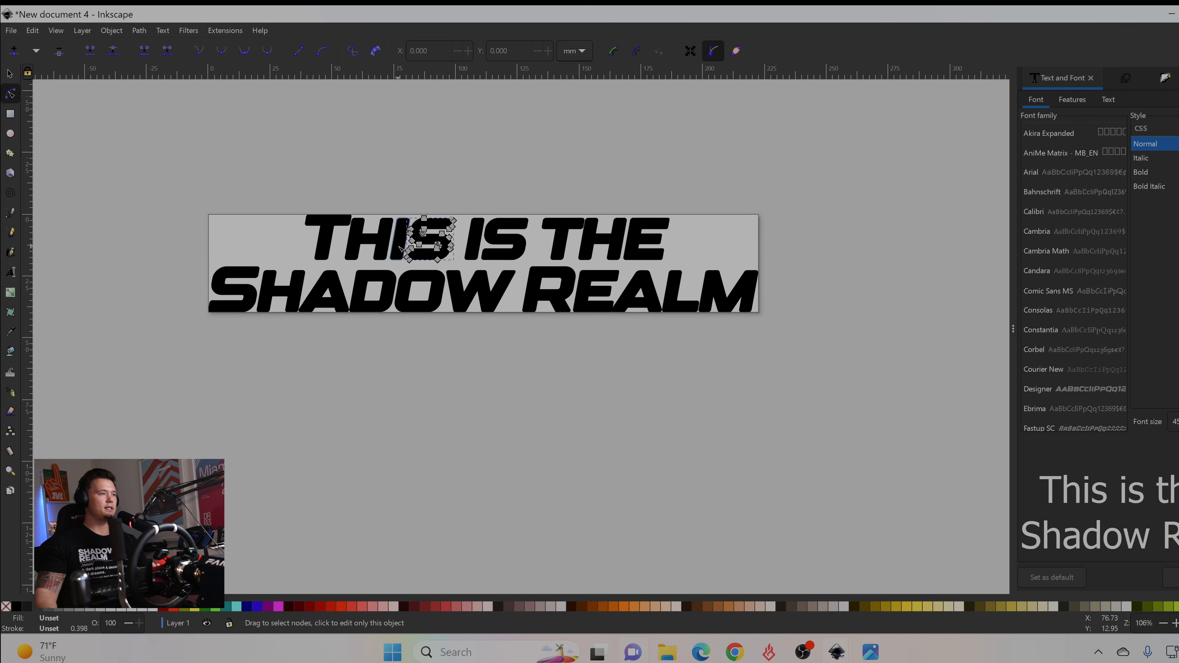
left_click(498, 248)
left_click(496, 294)
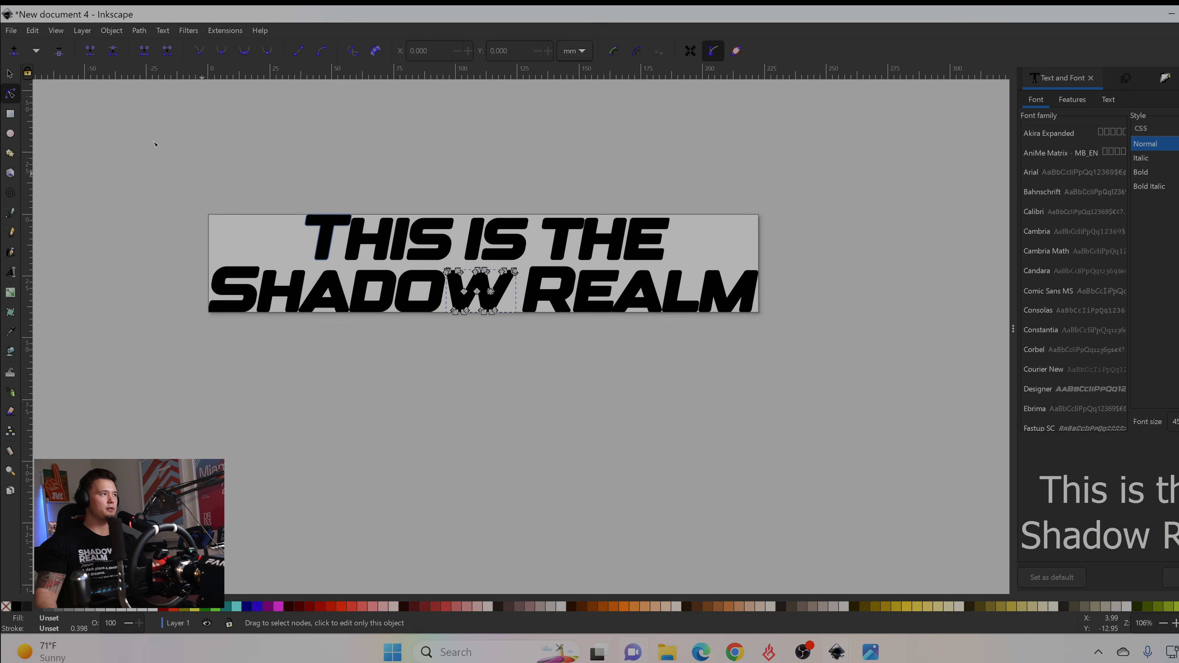
left_click(10, 74)
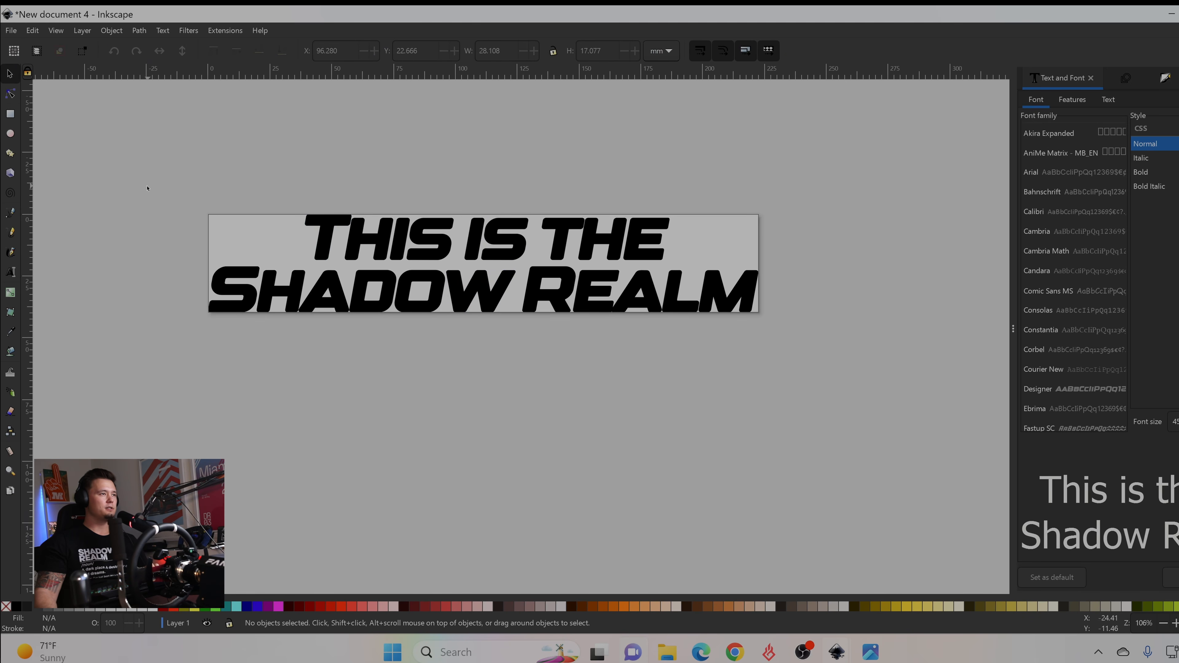
left_click_drag(146, 185, 922, 437)
left_click(140, 31)
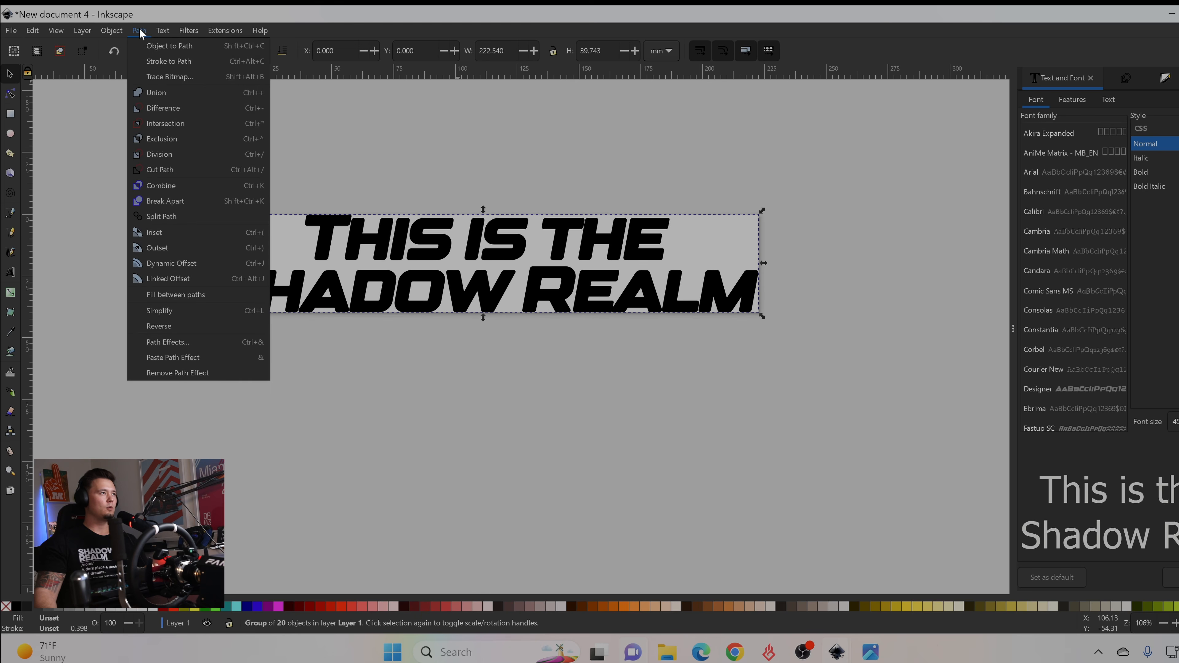
left_click(172, 186)
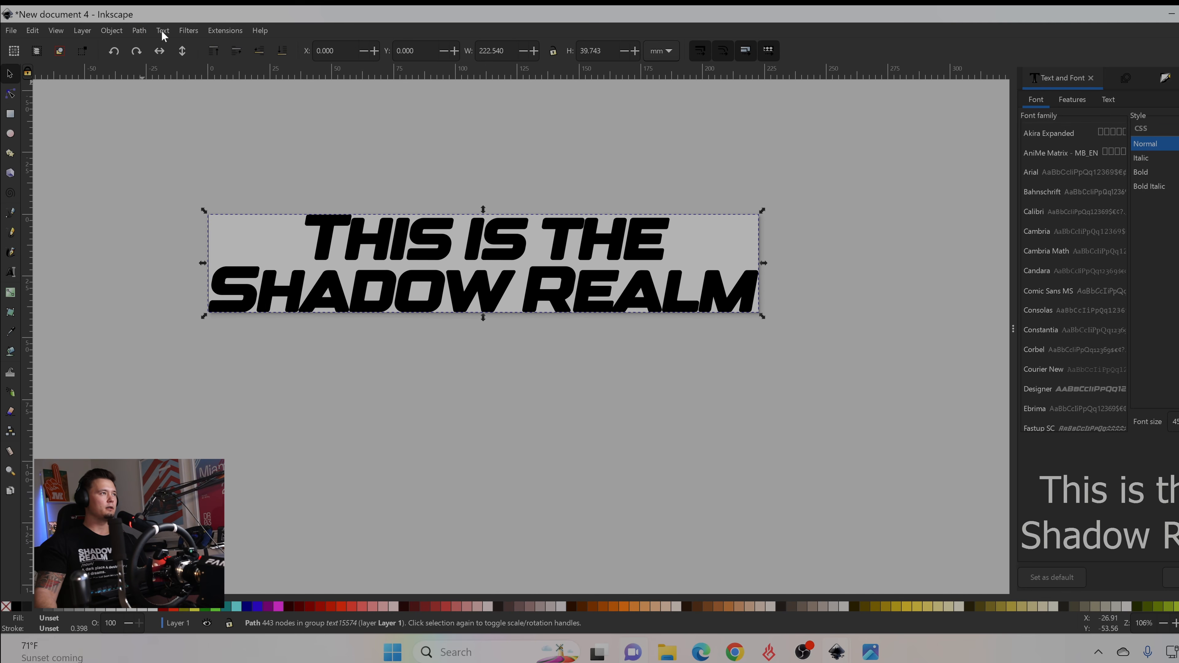
Group the combined lettering path and deselect it
left_click(112, 30)
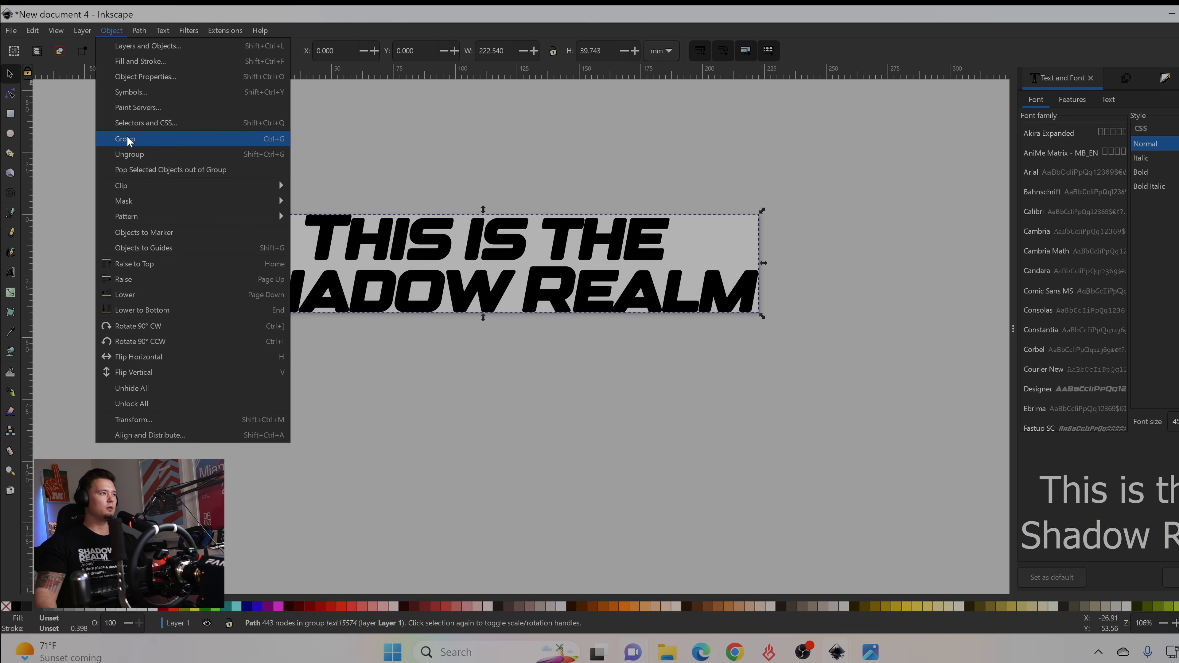
left_click(135, 137)
left_click(540, 204)
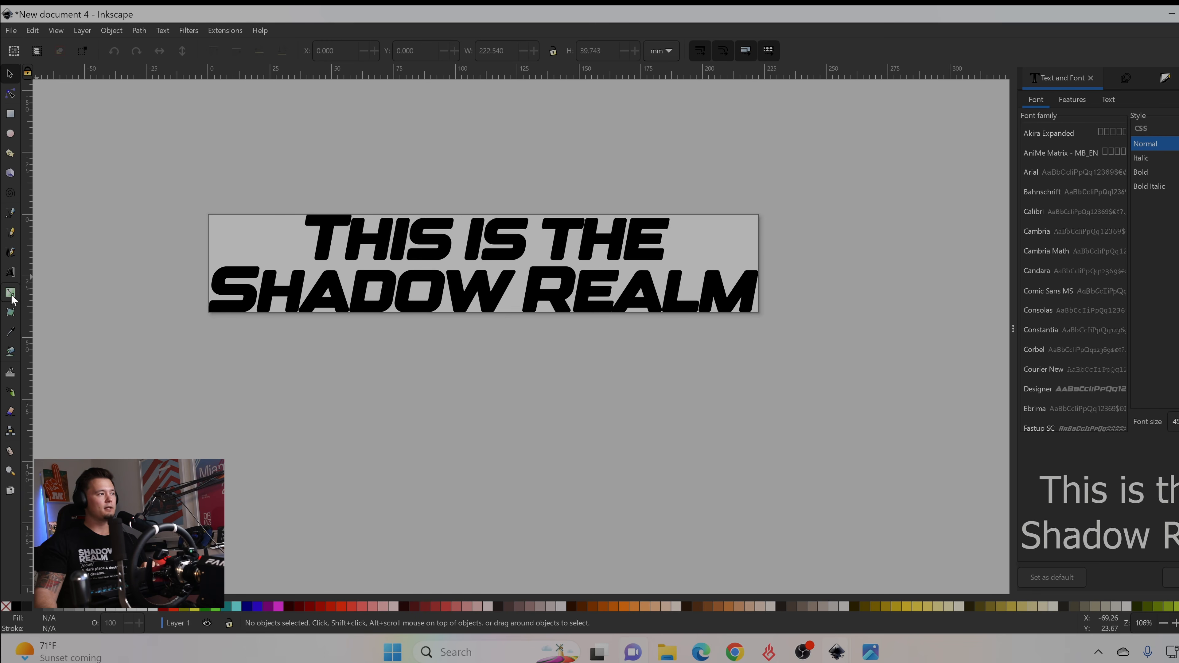
Apply a steep downward linear gradient across the lettering and make its transparent end stop fully opaque black in Fill and Stroke
key("g")
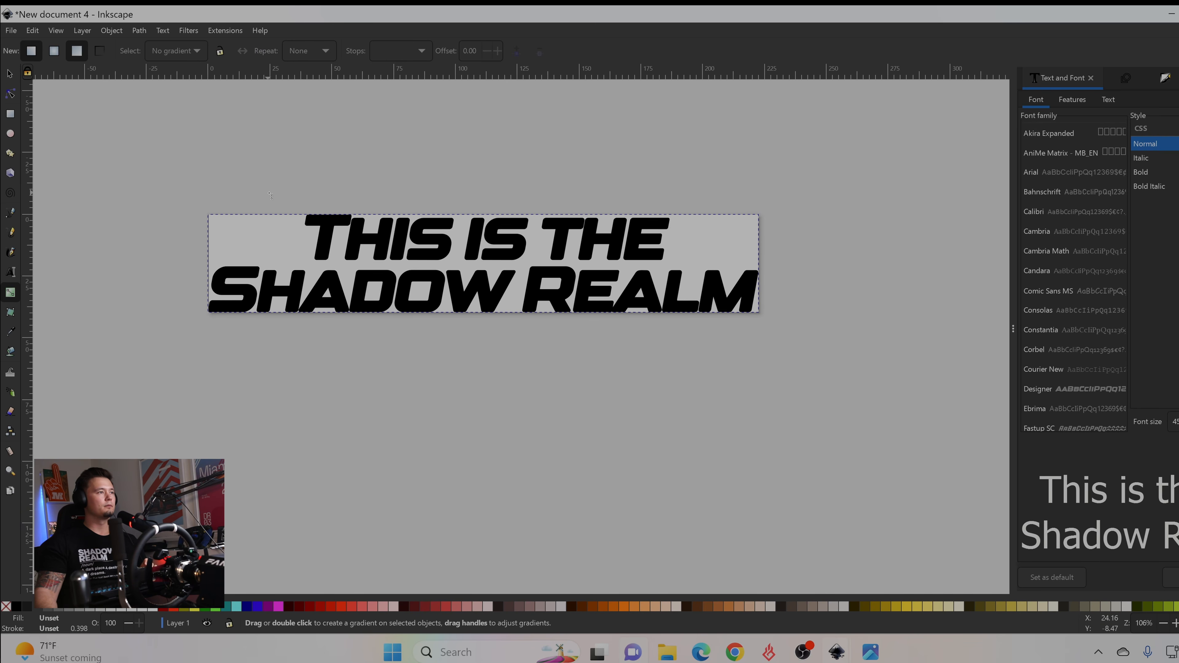
left_click_drag(270, 193, 319, 417)
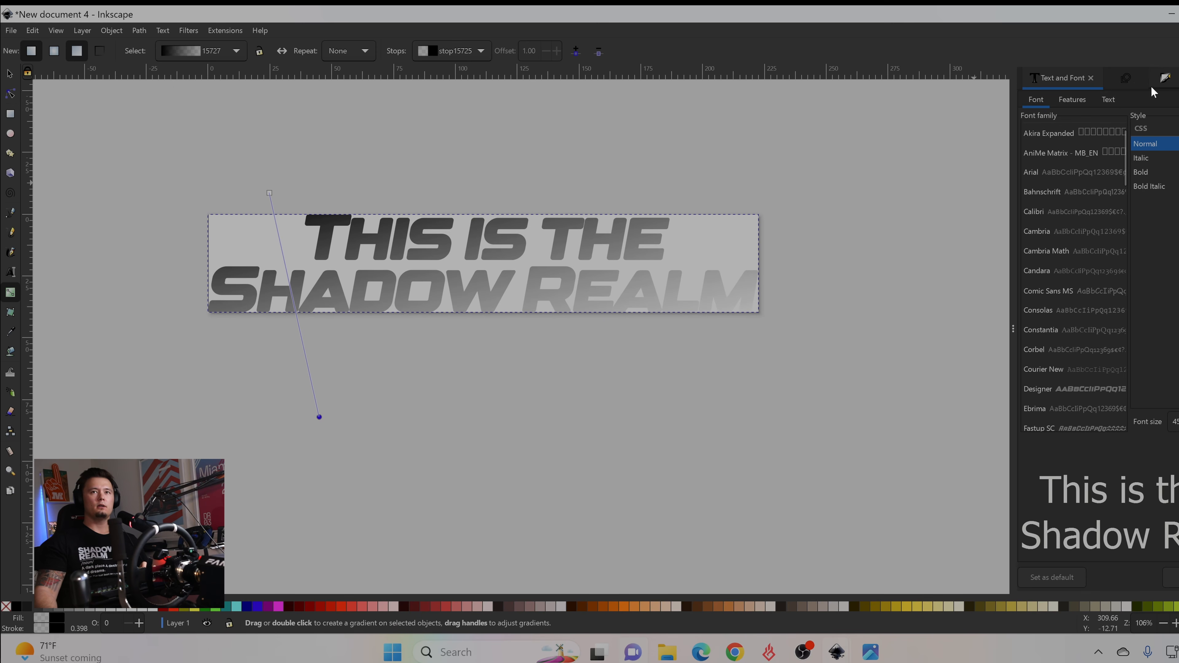
left_click(1165, 78)
left_click(1081, 79)
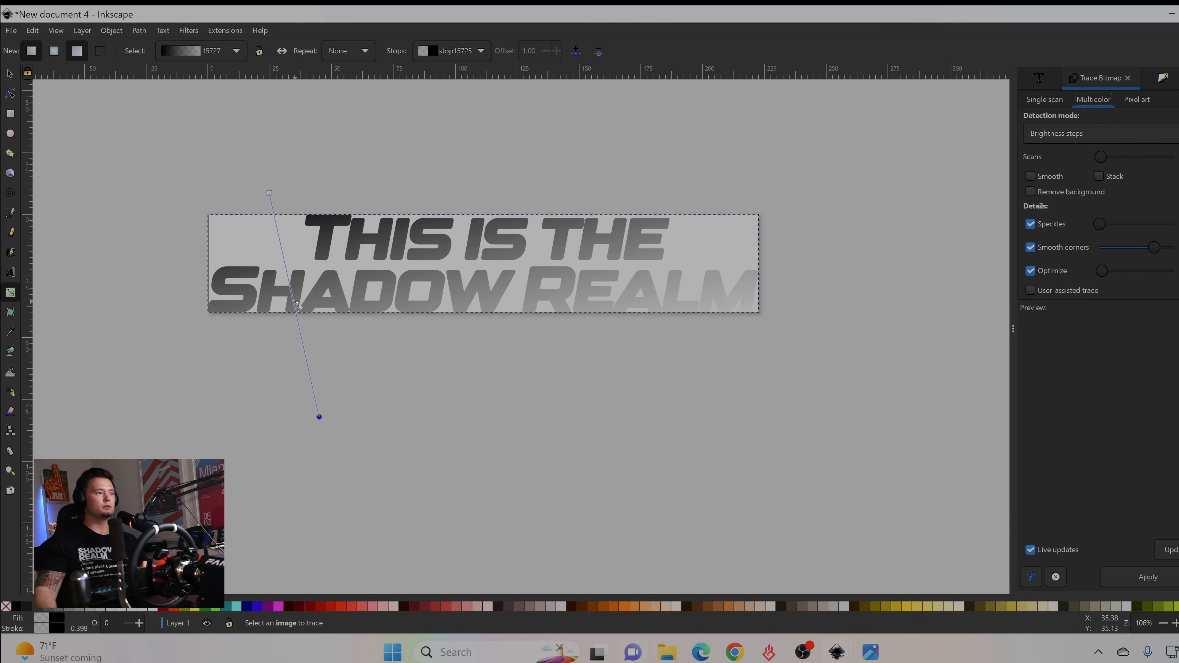
left_click(1177, 78)
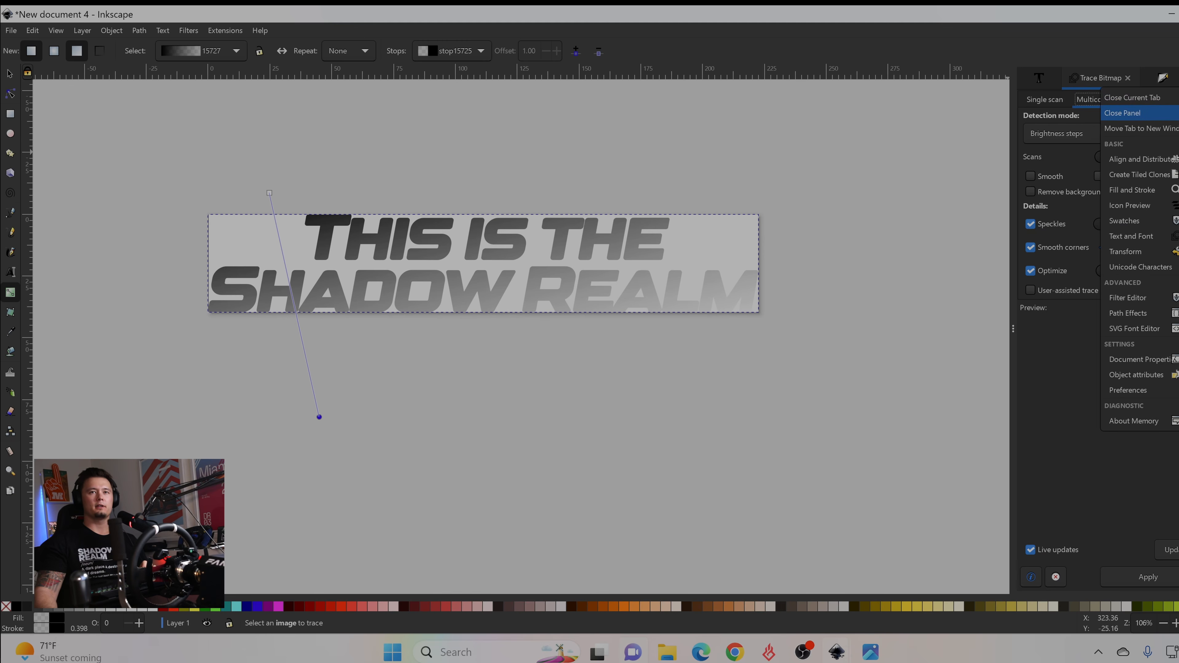
left_click(1135, 190)
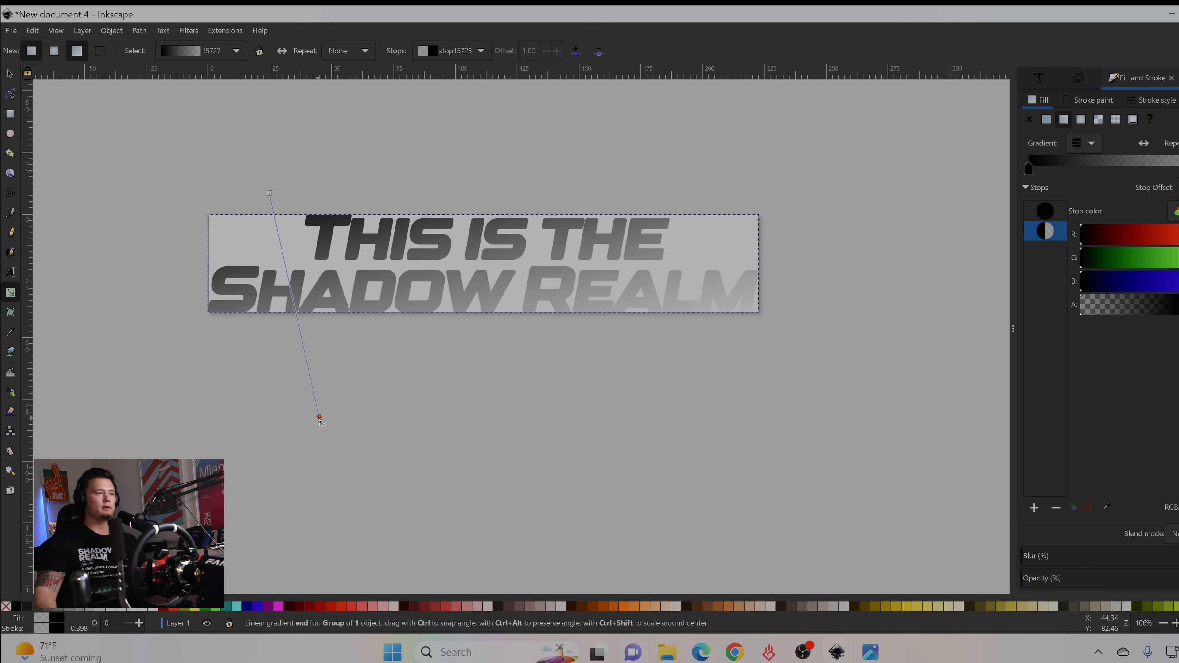
left_click_drag(1098, 318, 1166, 308)
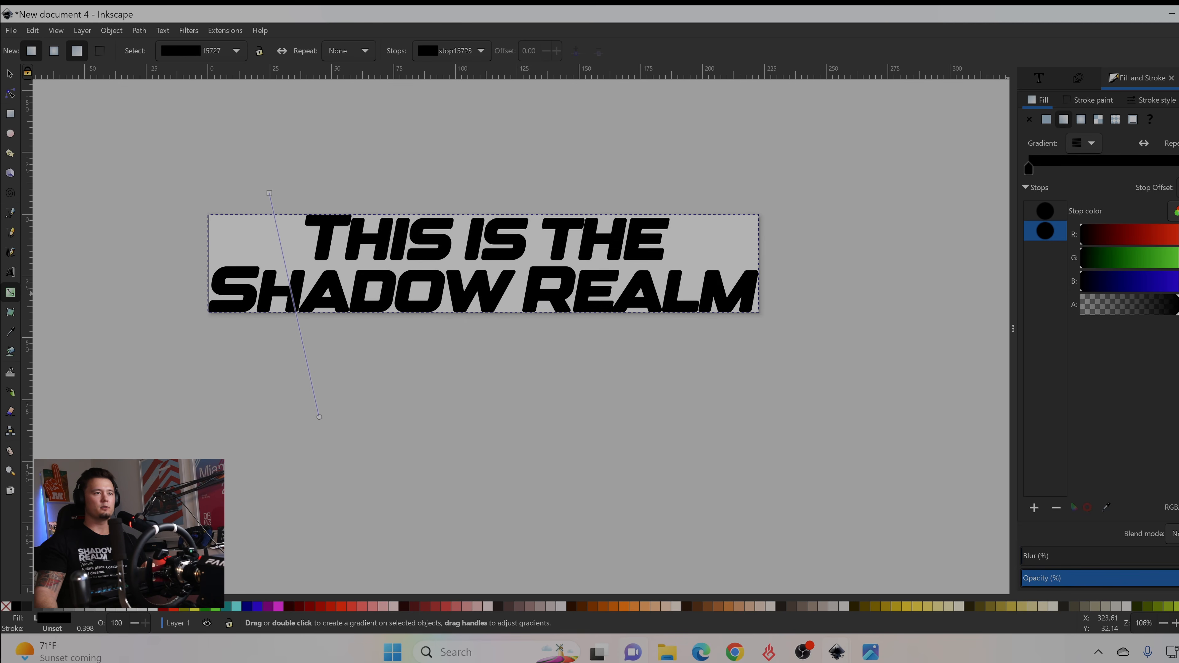
Add a gradient stop at offset 0.17 on the lettering's gradient line and colour that stop light gray
left_click(275, 228)
left_click(278, 230)
double_click(278, 231)
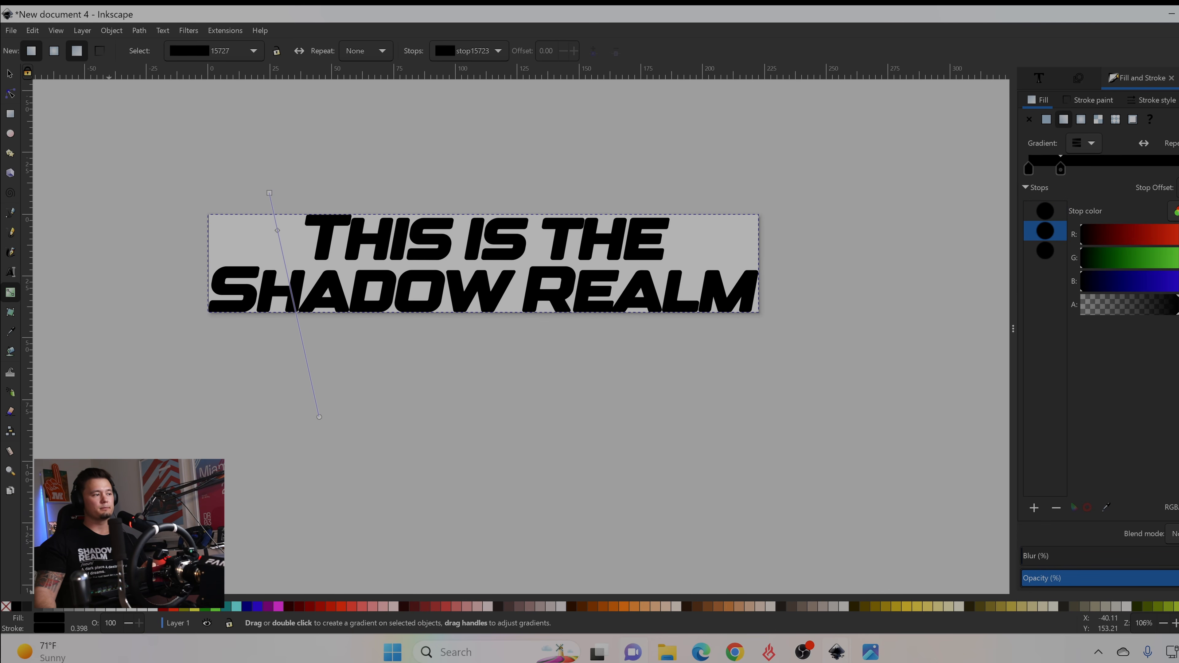
left_click(77, 605)
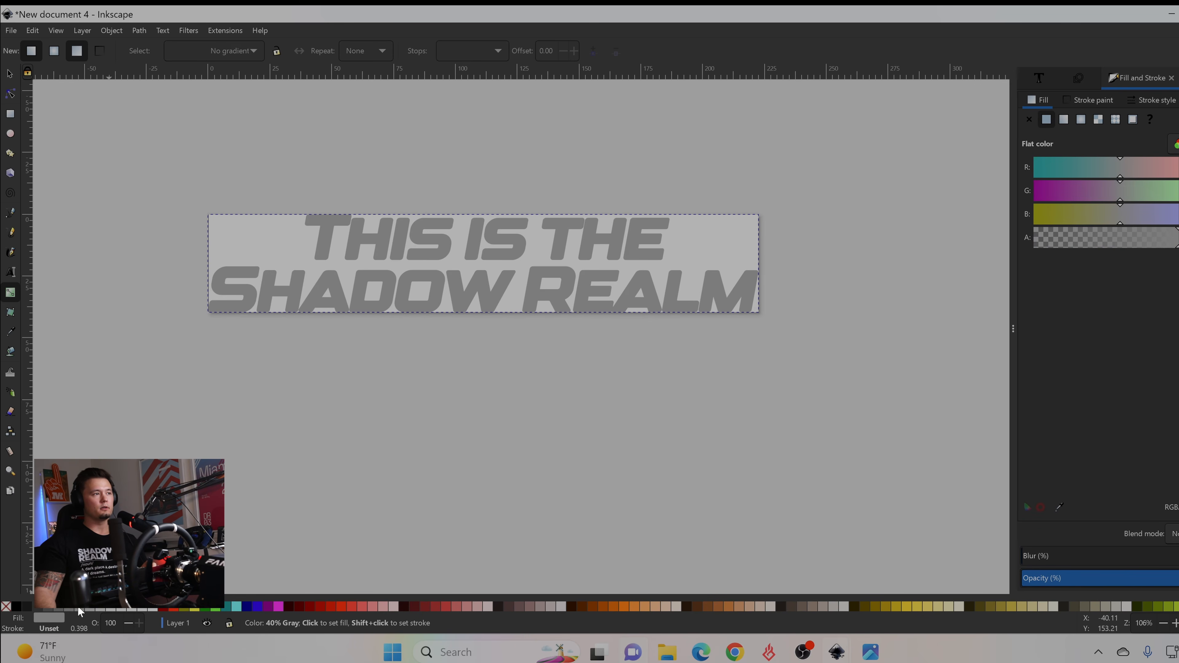
key("ctrl+z")
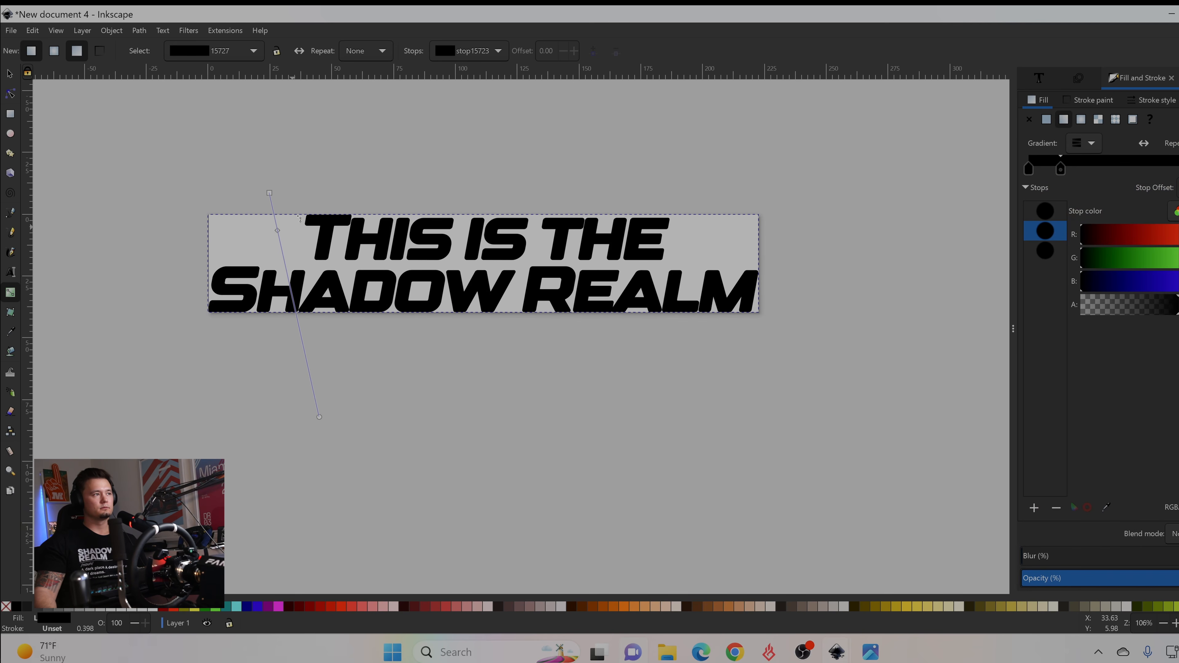
left_click(112, 612)
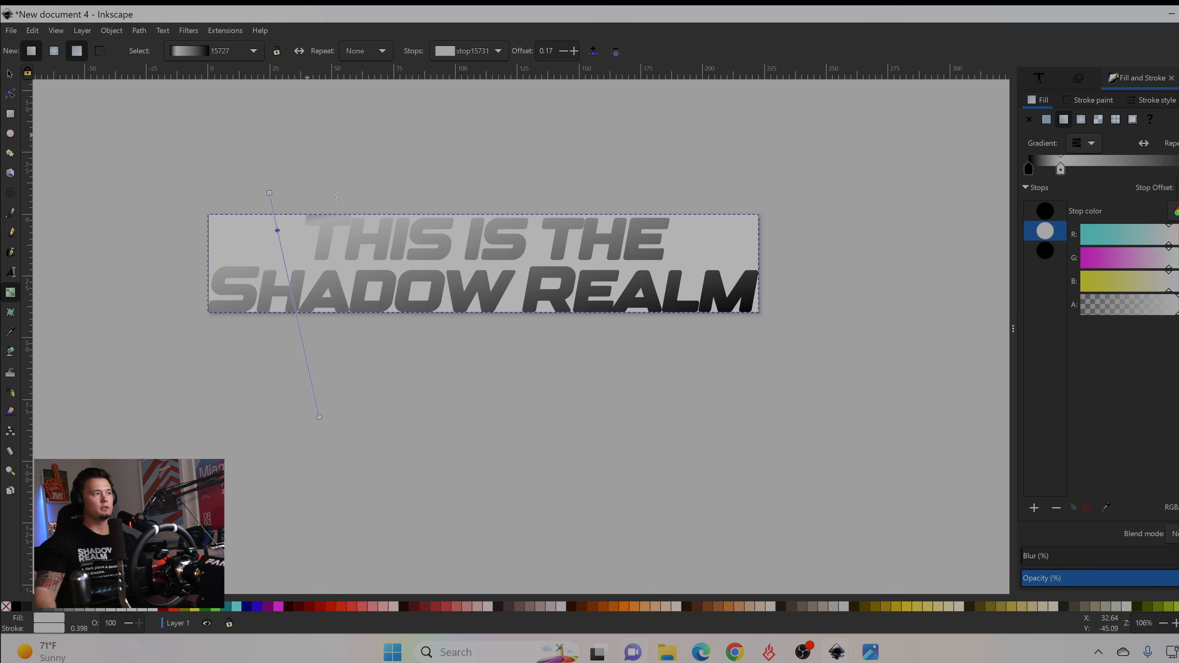
Add further stops along the lettering's gradient line, alternating black and light gray, with another stop at offset 0.77
left_click_drag(269, 232, 261, 266)
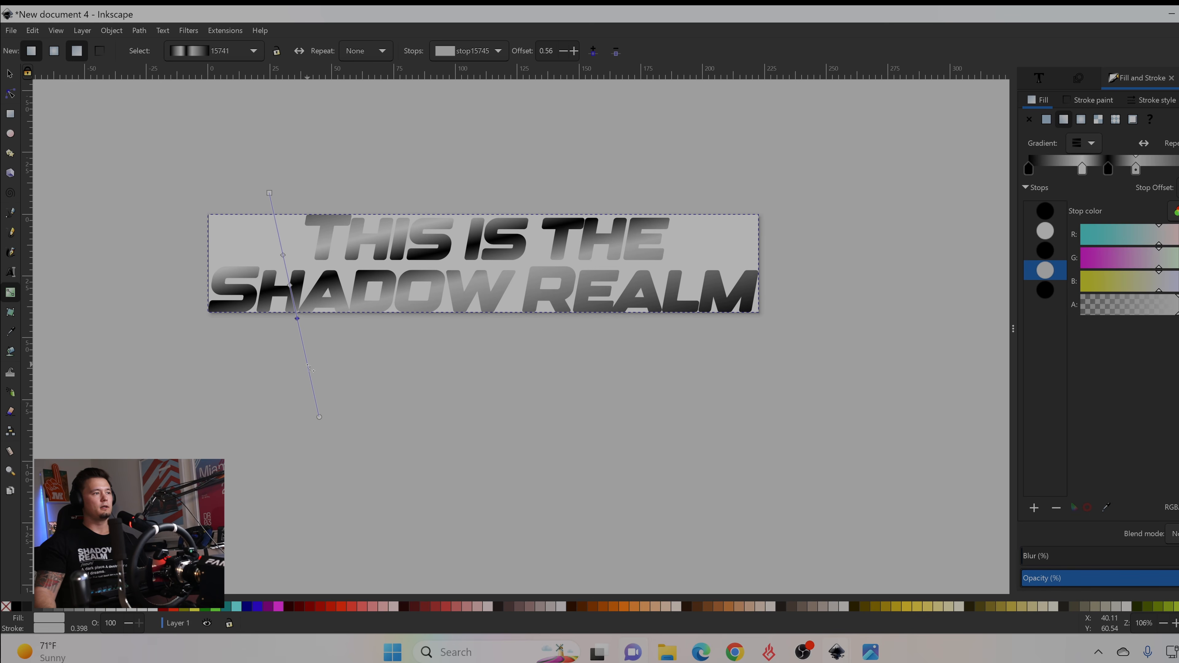
double_click(308, 365)
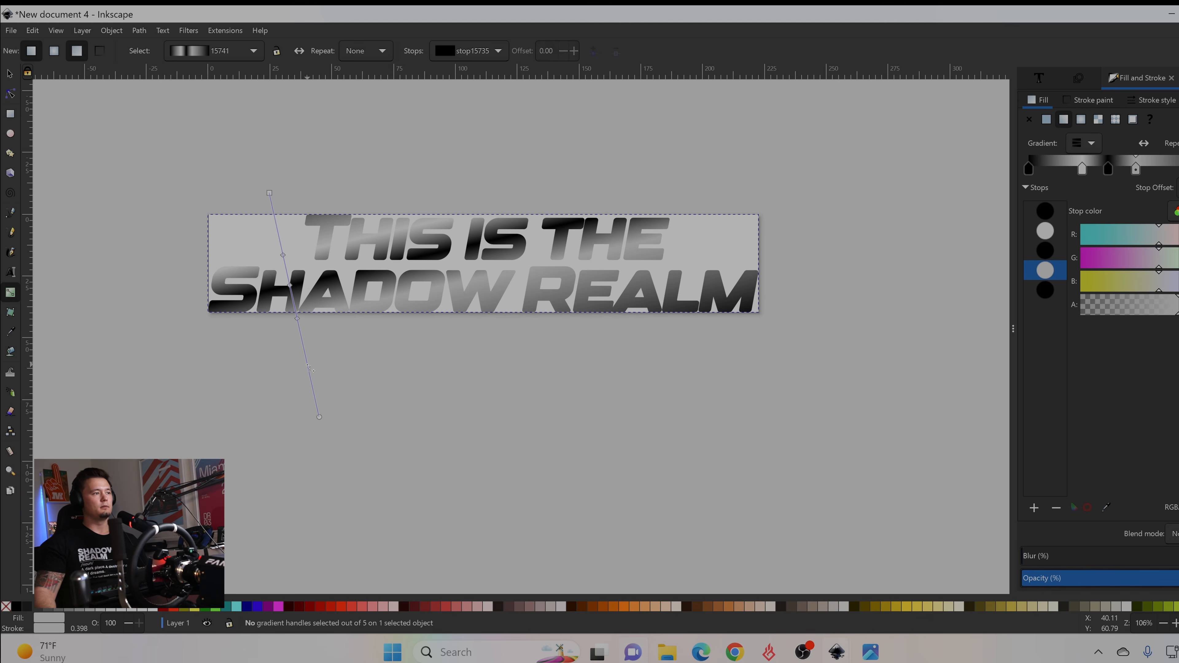
Try colouring the gradient stop at offset 0.77 with 70% Gray and undo the colour change
left_click(51, 610)
key("ctrl+z")
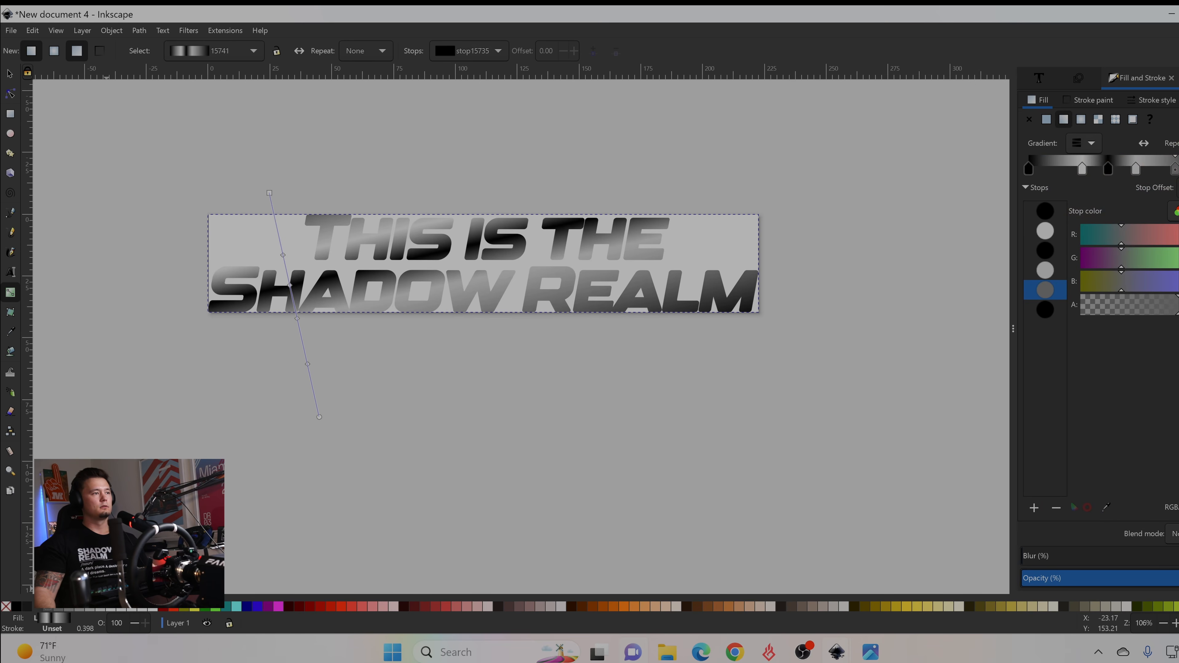
left_click(308, 364)
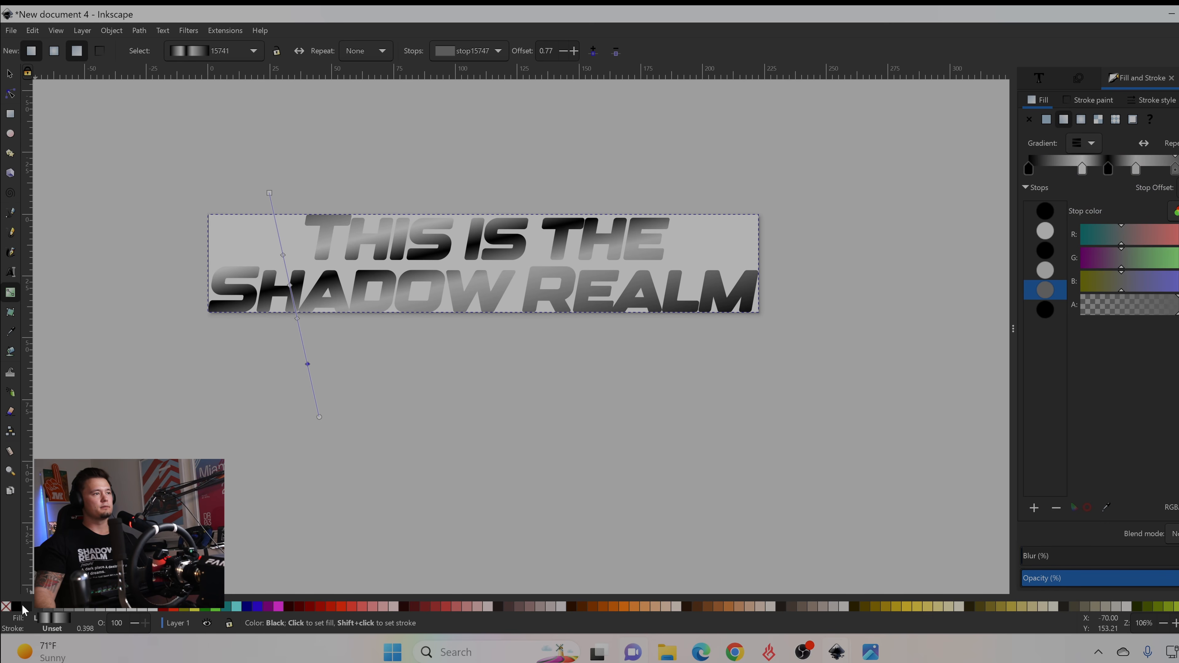
left_click(49, 609)
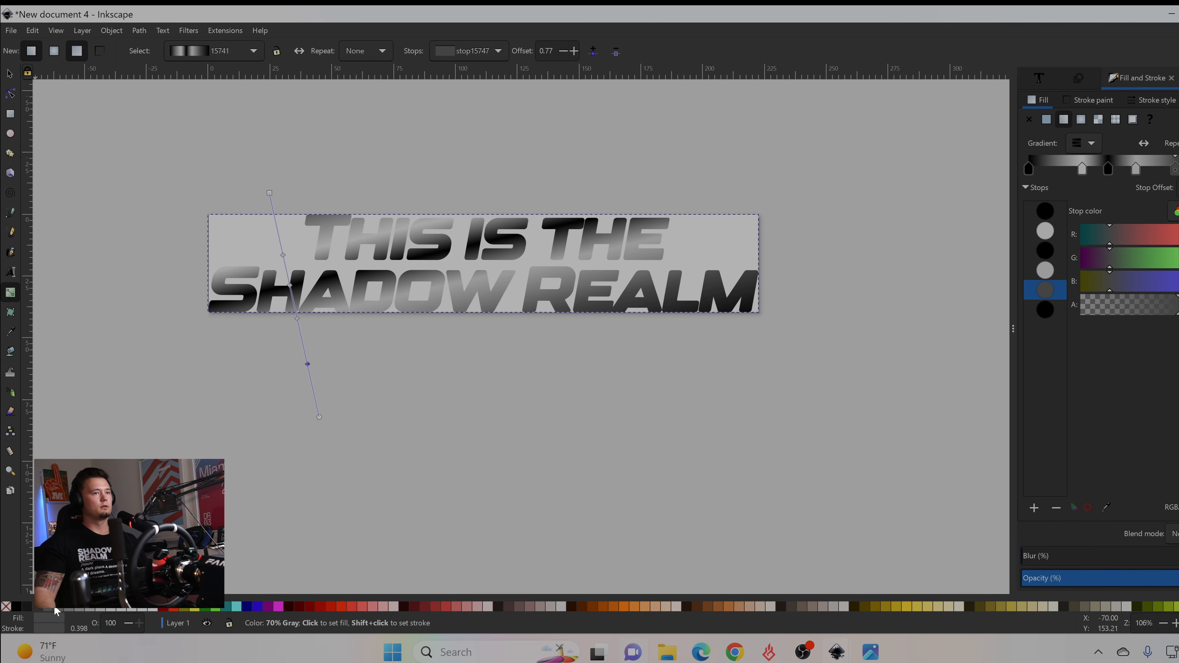
key("ctrl+z")
key("ctrl+z")
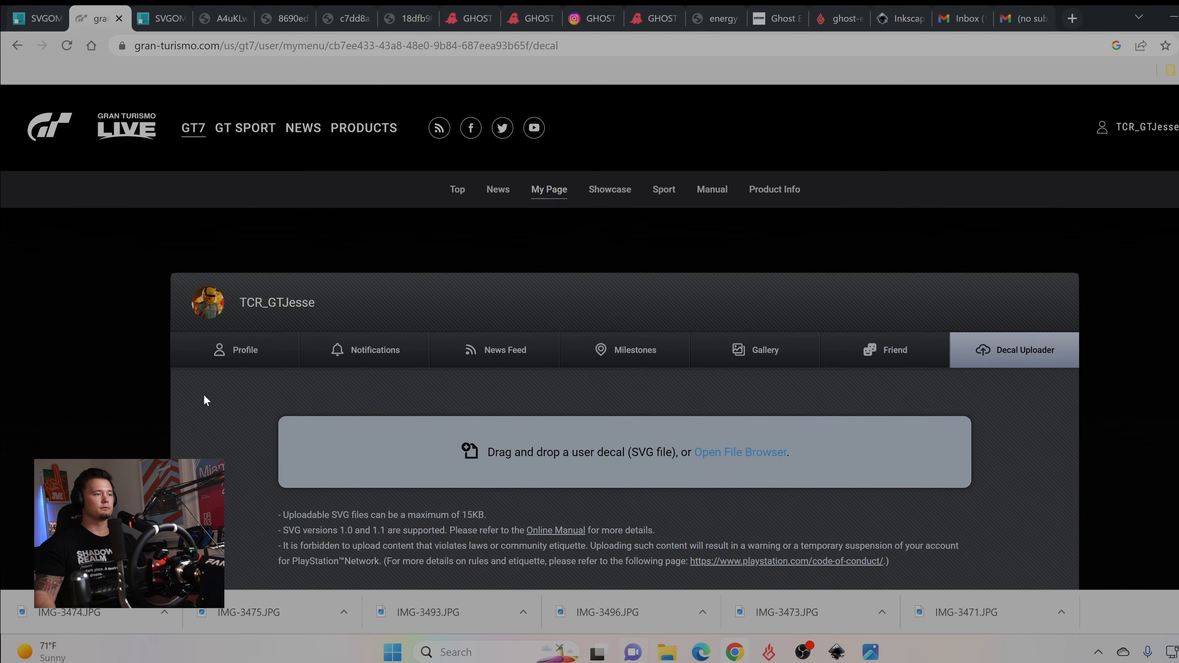
Switch to the gran-turismo.com decal page in the browser, upload the ShadowRealm decal and check it in the Decal List
scroll(204, 395, "down", 5)
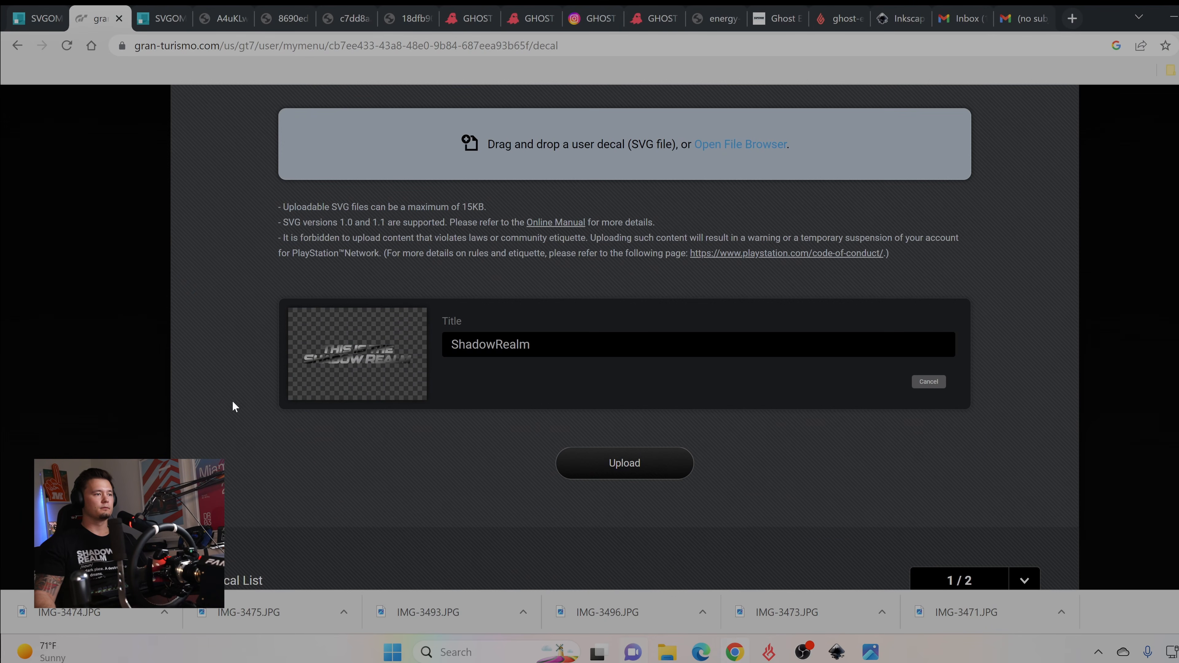
left_click(611, 471)
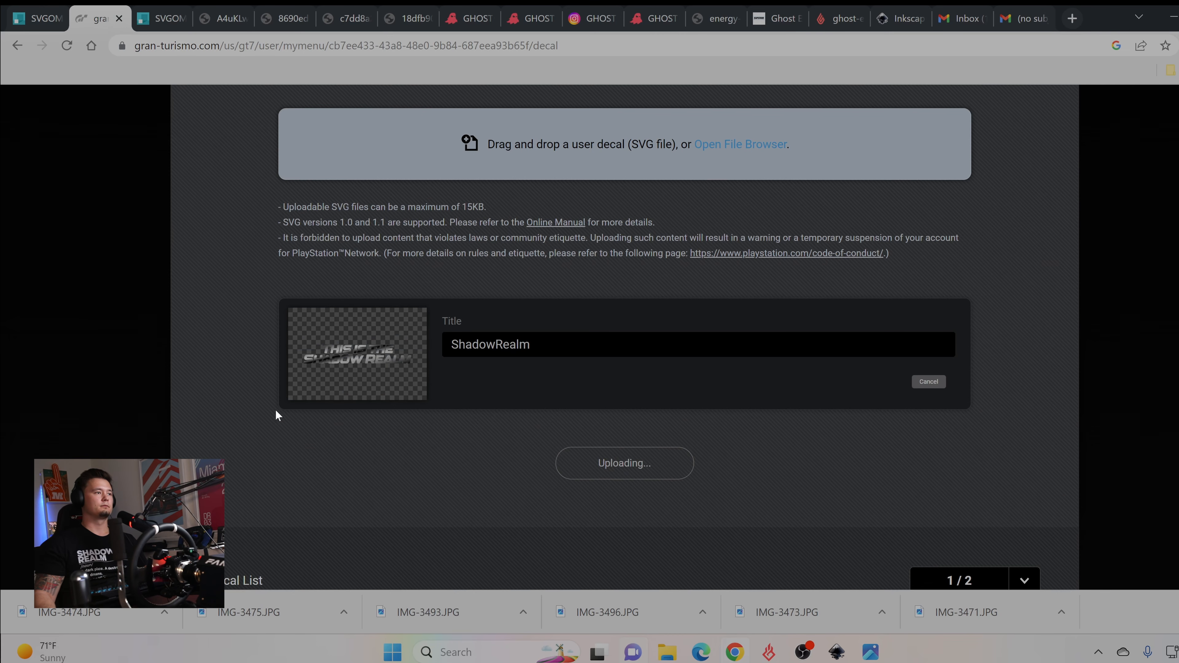
scroll(422, 438, "down", 4)
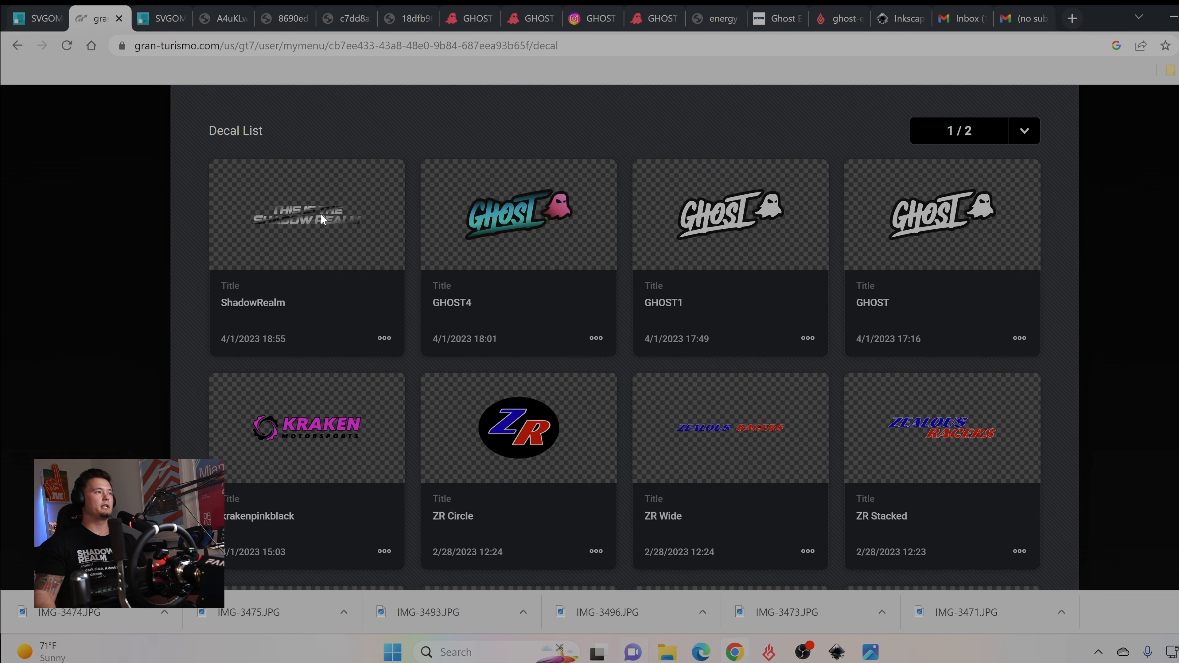
scroll(376, 304, "up", 2)
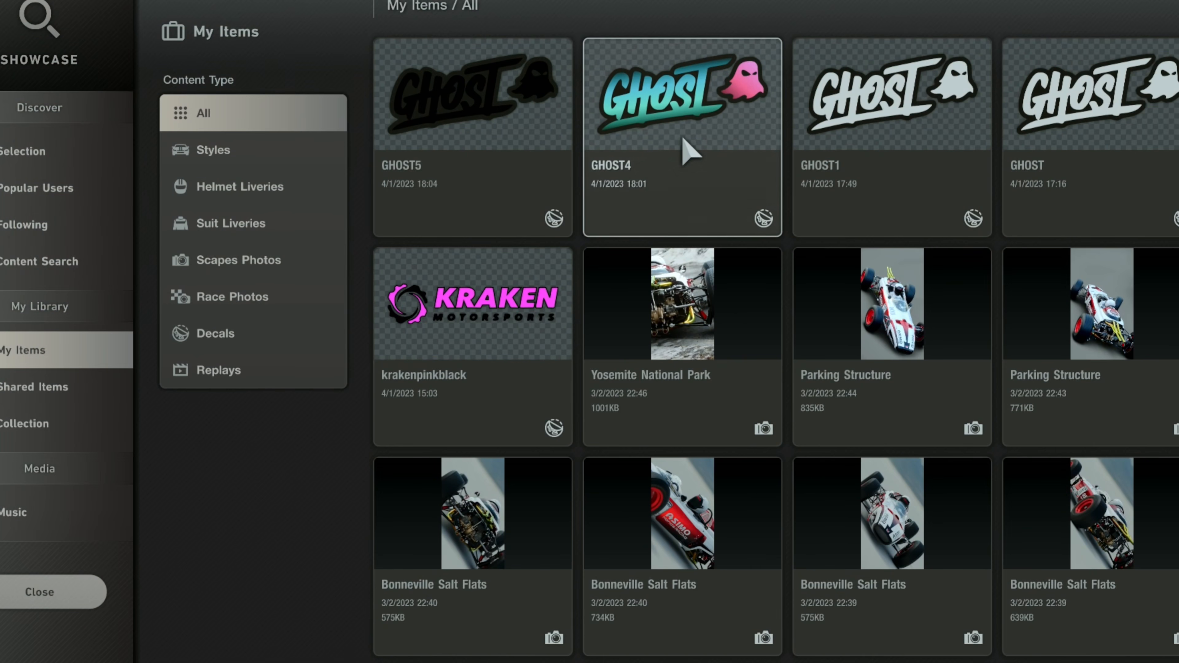
In Gran Turismo 7's Showcase, limit My Items to decals and open the ShadowRealm decal
left_click(258, 149)
left_click(256, 122)
left_click(389, 232)
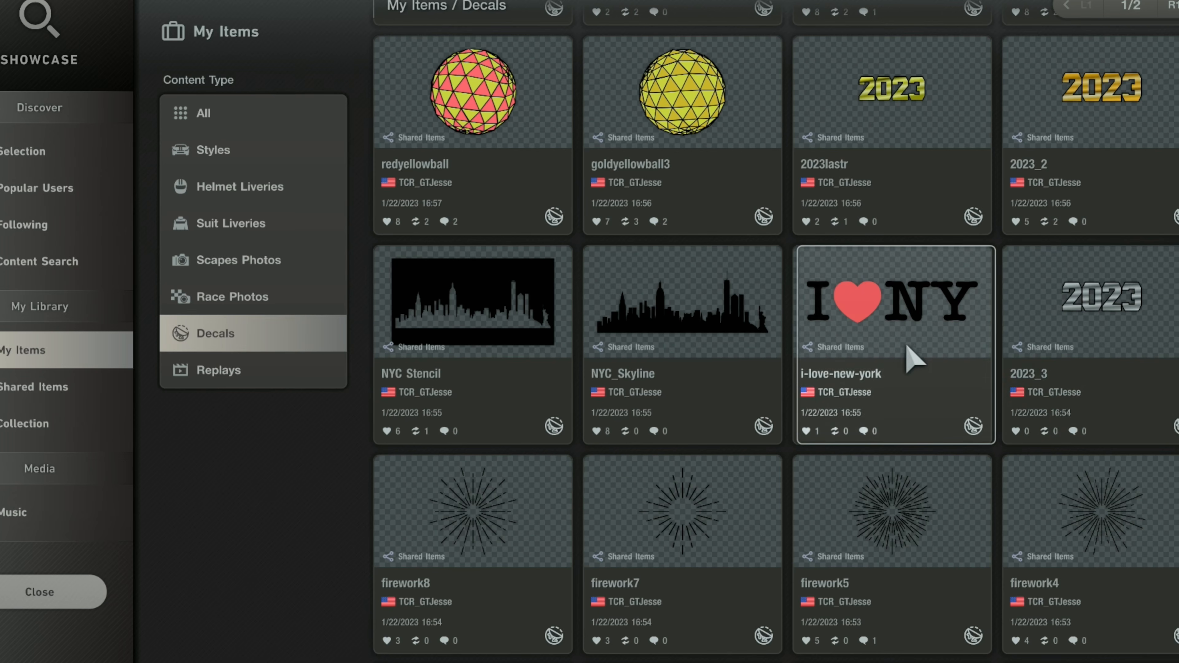
Find the HNY decal further down the decal collection, view its metallic gold lettering and close it
scroll(894, 347, "down", 3)
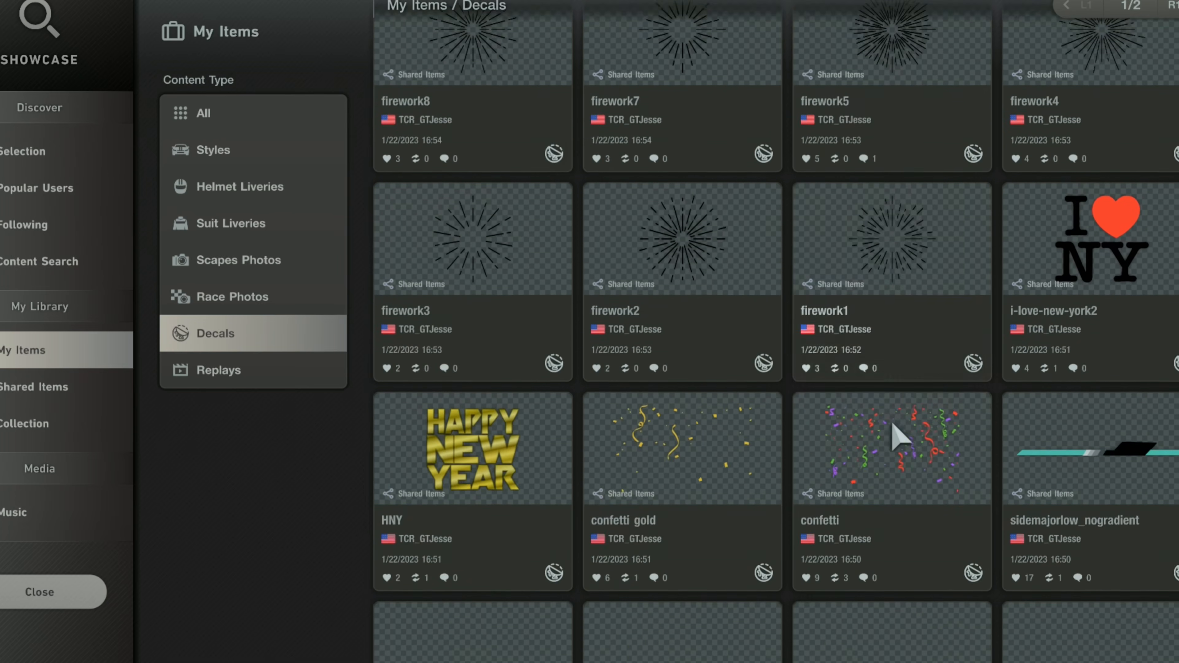
scroll(894, 372, "down", 2)
scroll(893, 348, "up", 1)
left_click(559, 346)
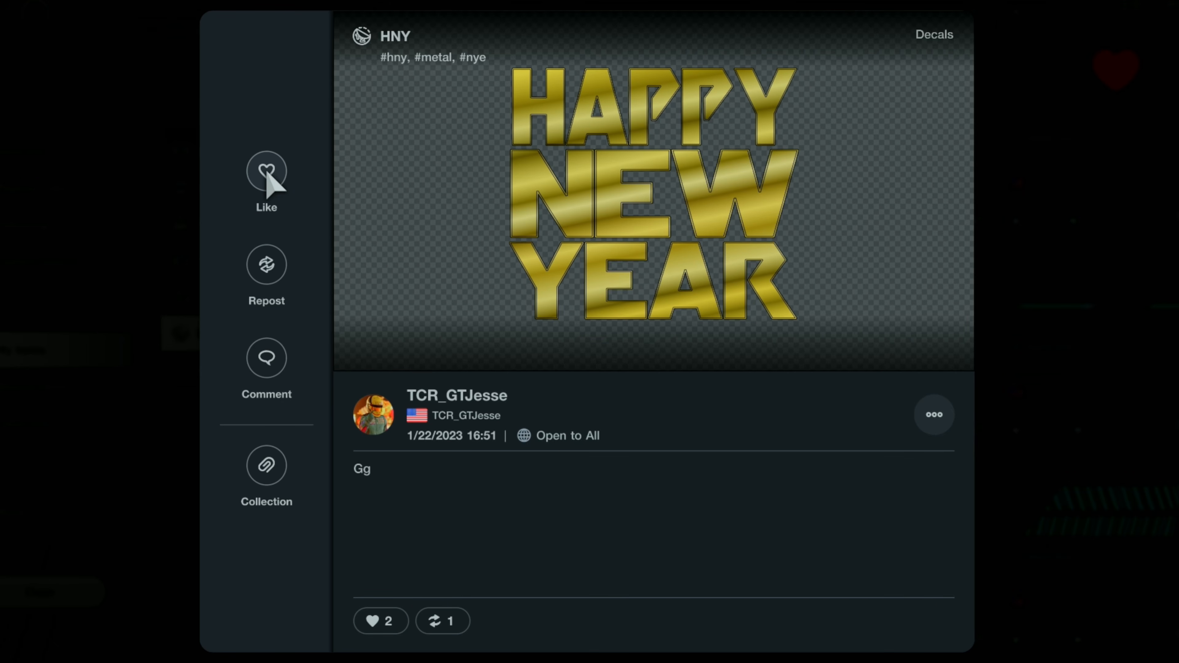
key("Escape")
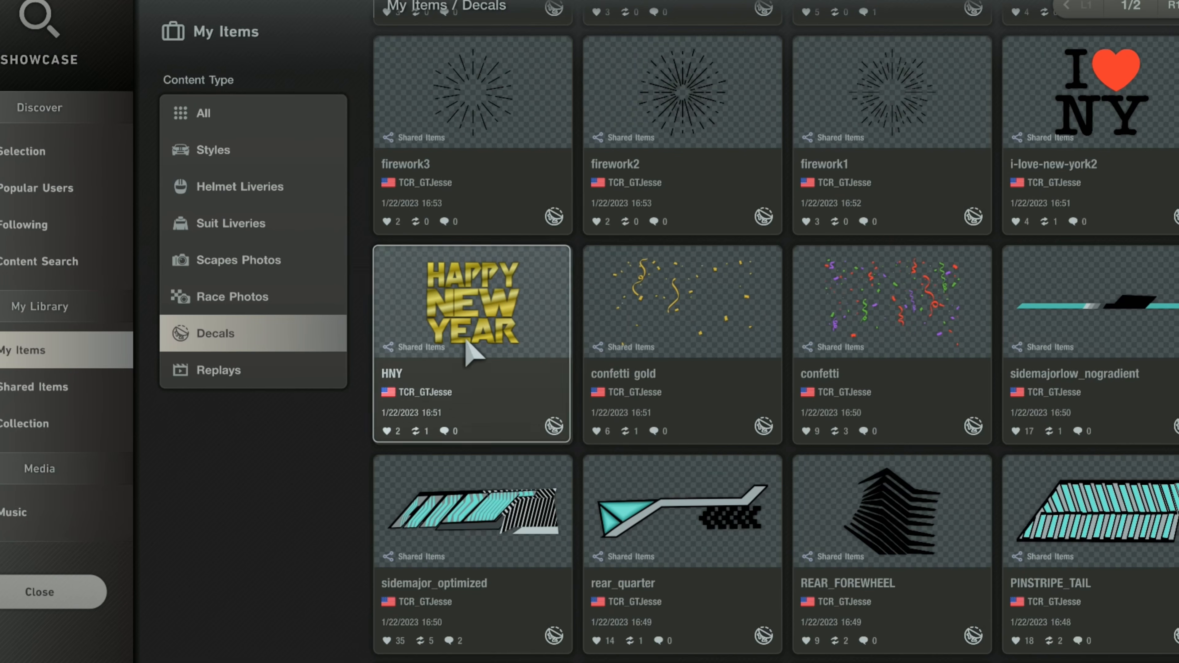
Browse the remaining decals in My Items, continuing onto the second page to the TCR stencil decals
scroll(687, 408, "down", 7)
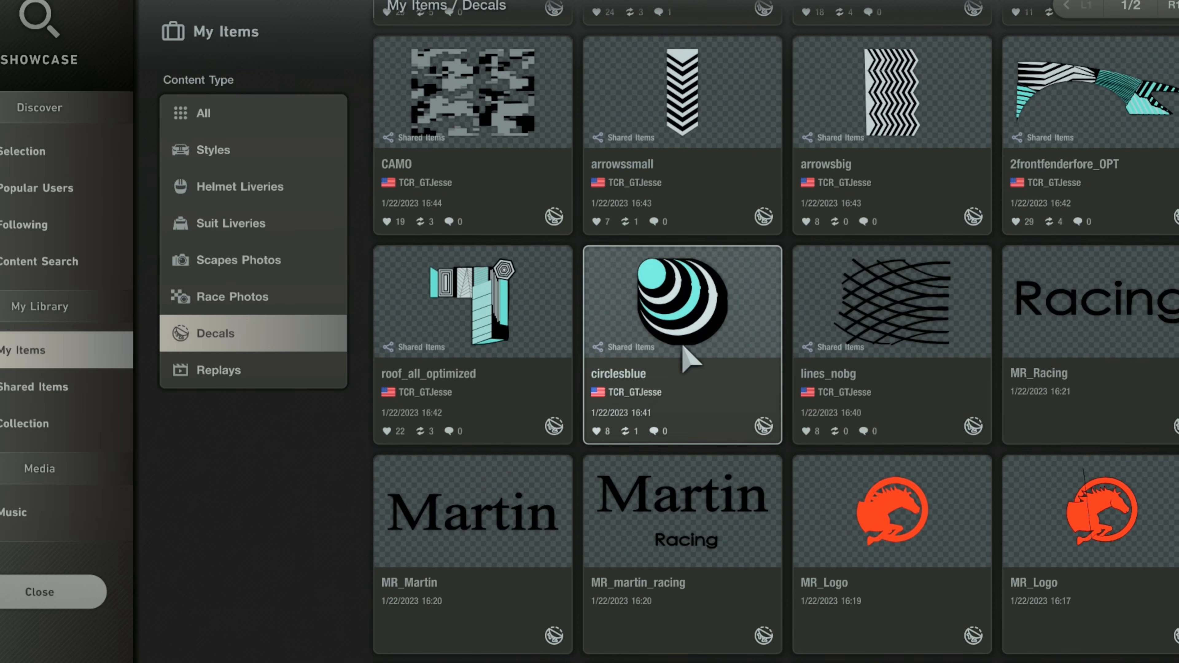
scroll(683, 400, "down", 5)
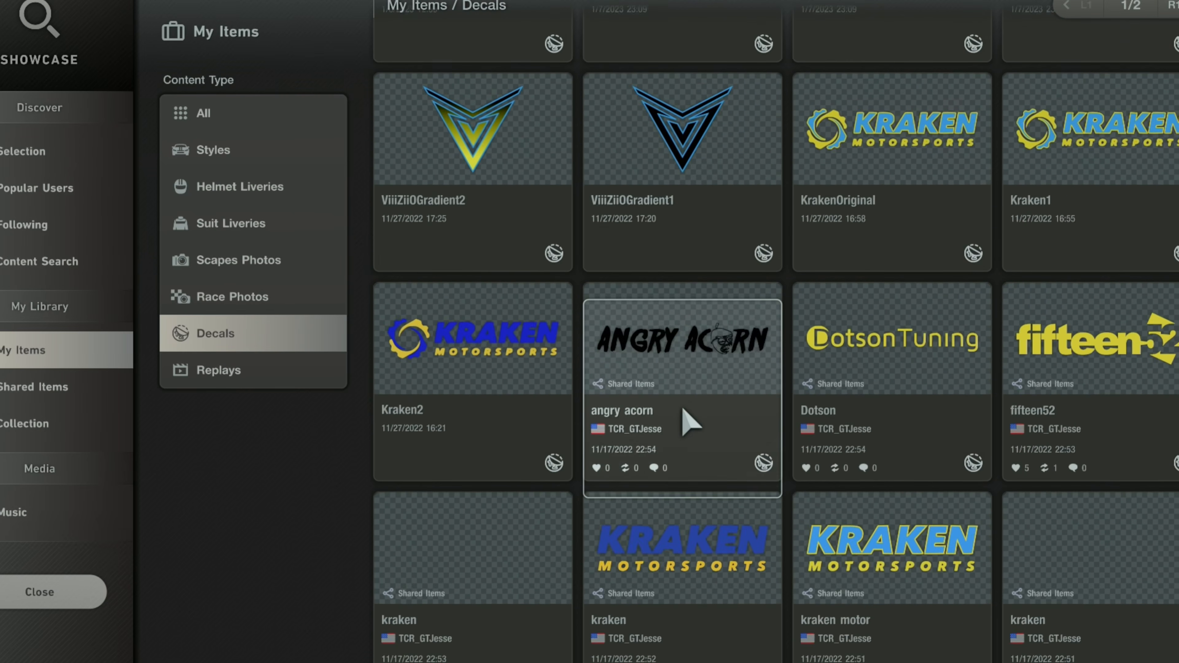
scroll(691, 367, "down", 4)
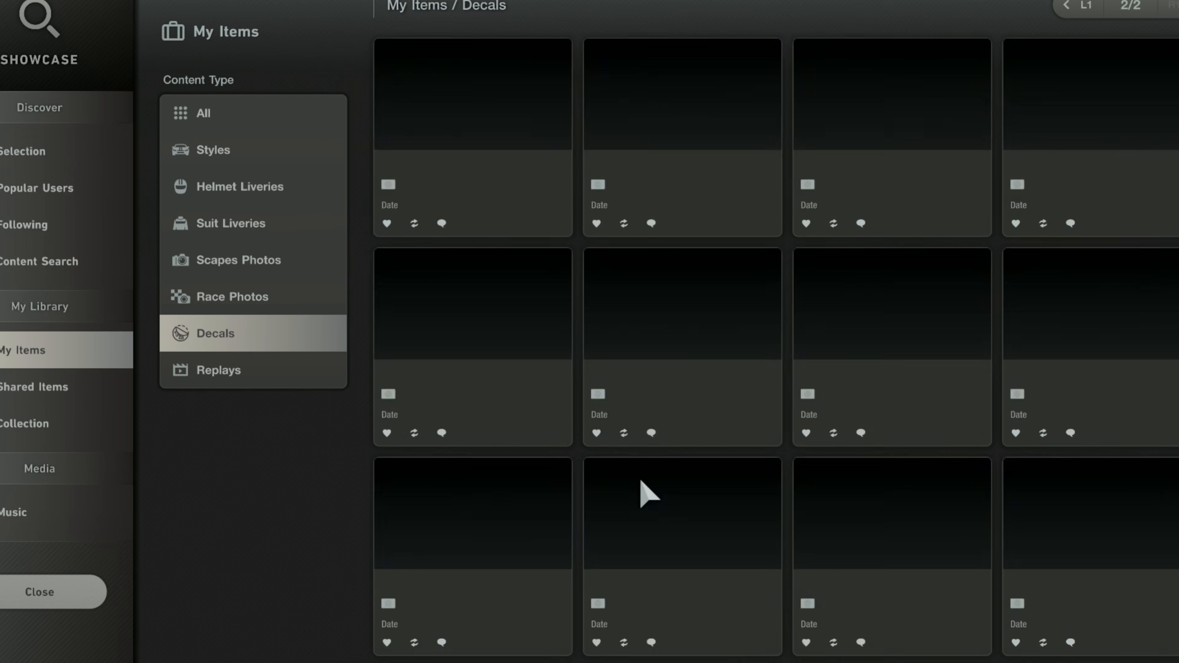
key("Down")
key("Down")
key("Right")
key("Right")
key("Right")
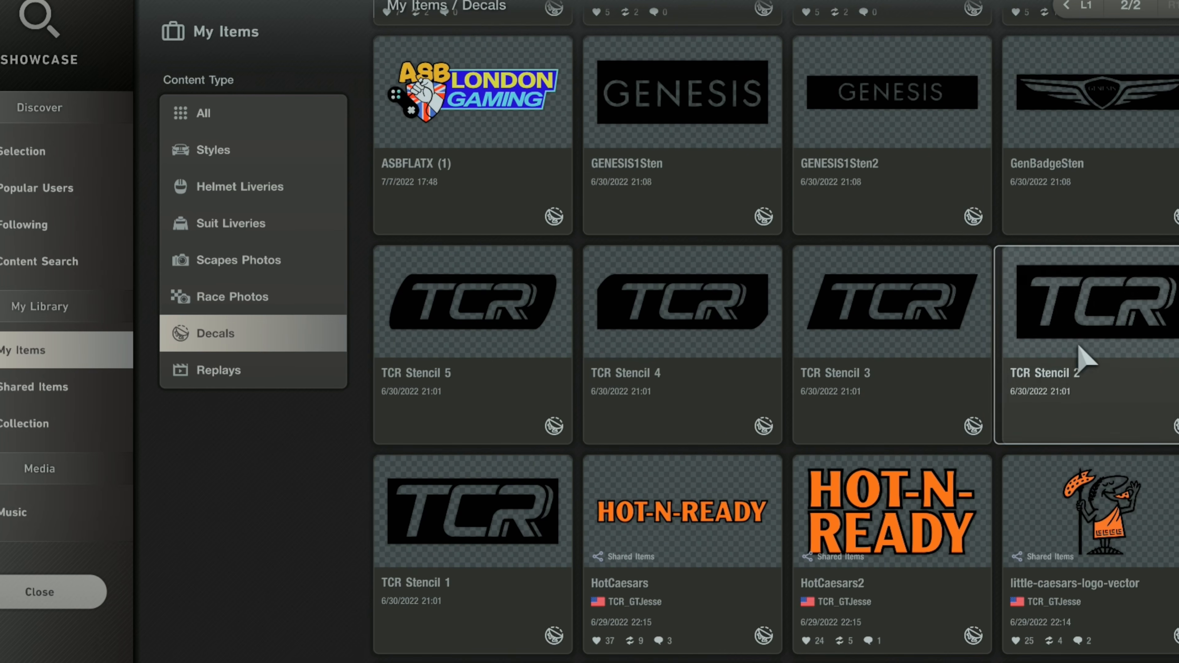
Open the TCR Stencil 2 decal to examine its cut-out lettering, and close it
key("Up")
key("Left")
key("Down")
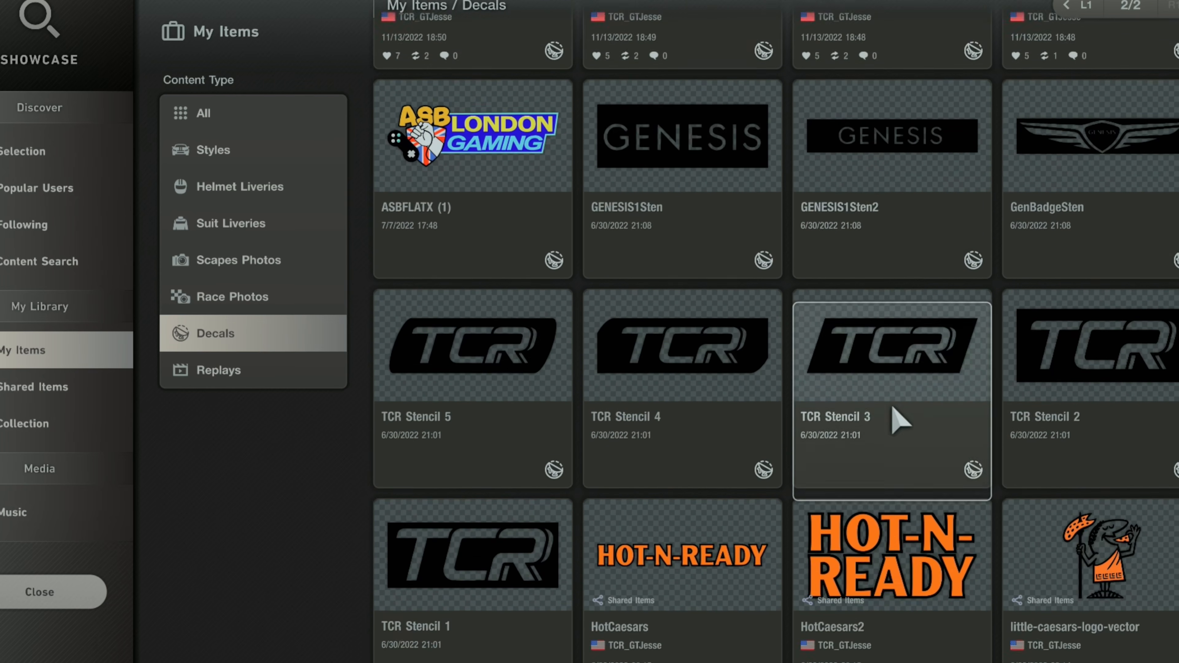
key("Right")
left_click(1102, 342)
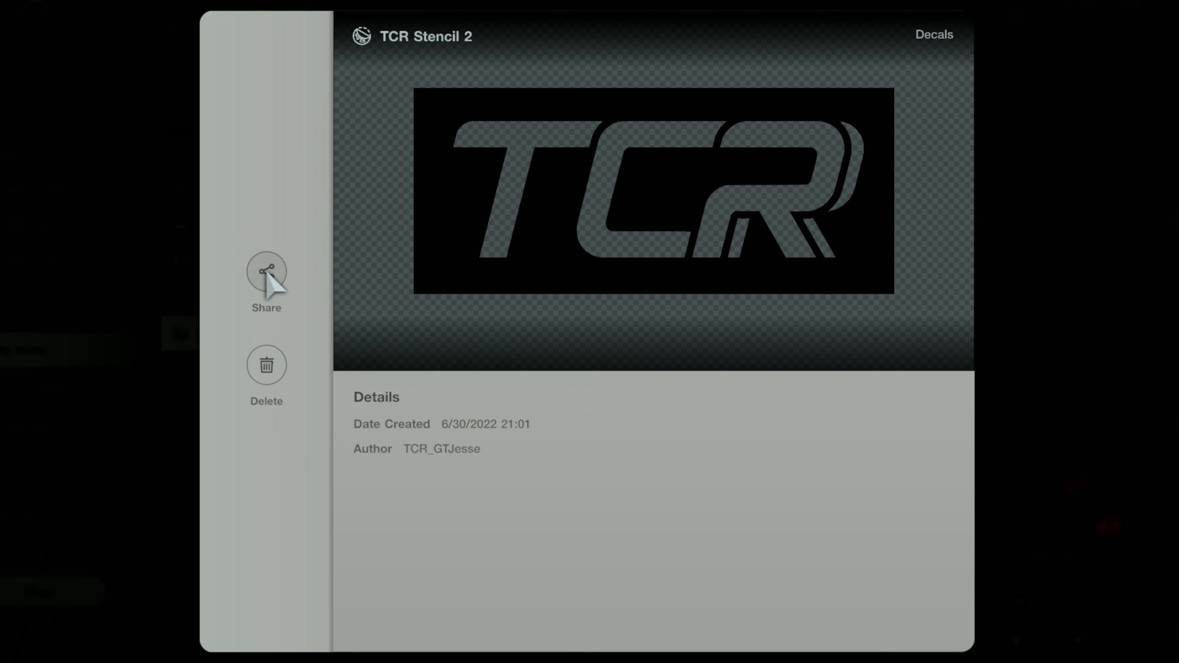
key("Escape")
Move on to the jagstencil decal, view its details and close it
key("Left")
key("Down")
key("Left")
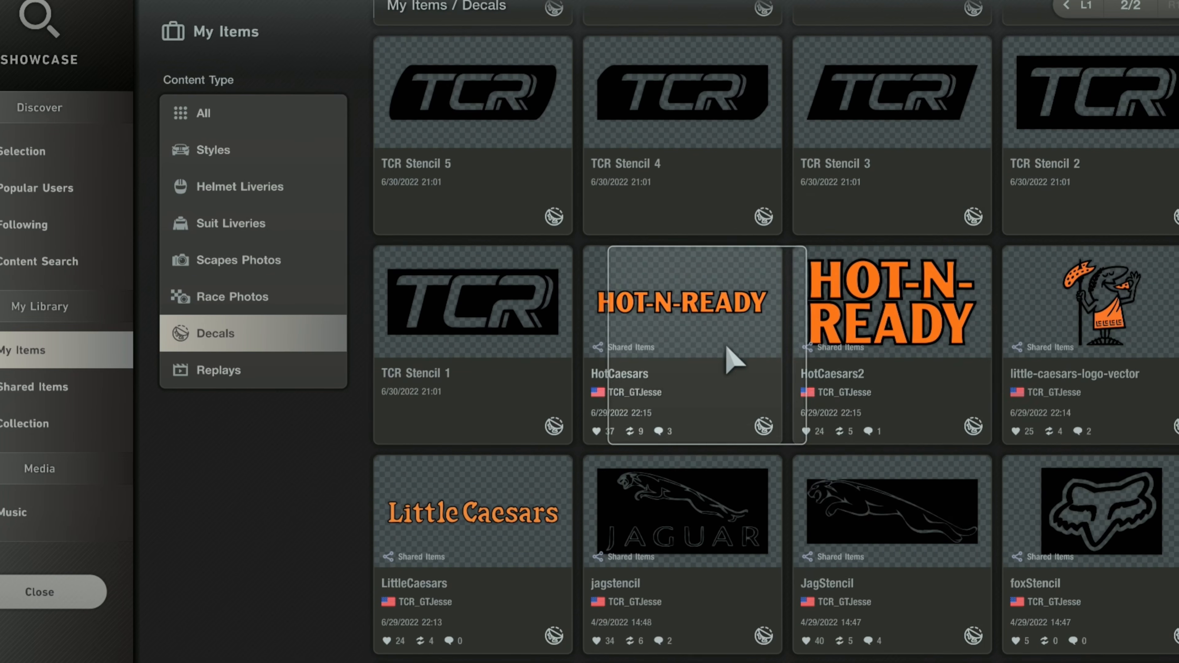
key("Down")
left_click(691, 372)
key("Escape")
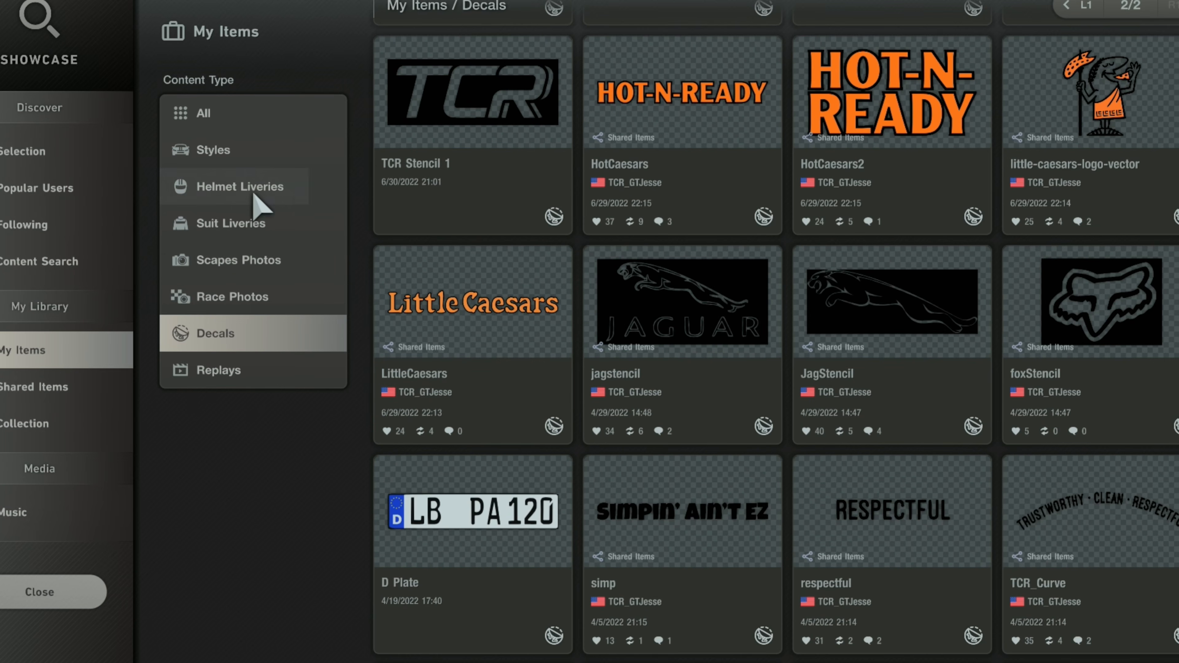
Show the Styles in My Items and browse the car liveries for one that uses the Jaguar stencil
left_click(260, 160)
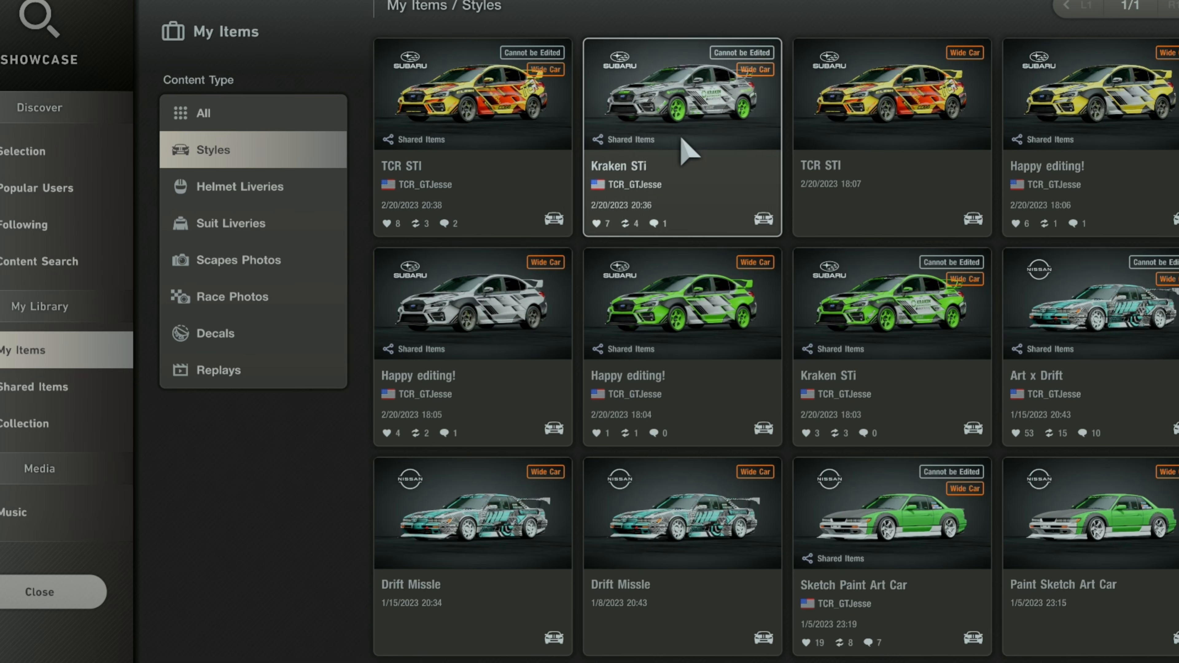
scroll(680, 144, "down", 20)
scroll(690, 507, "down", 5)
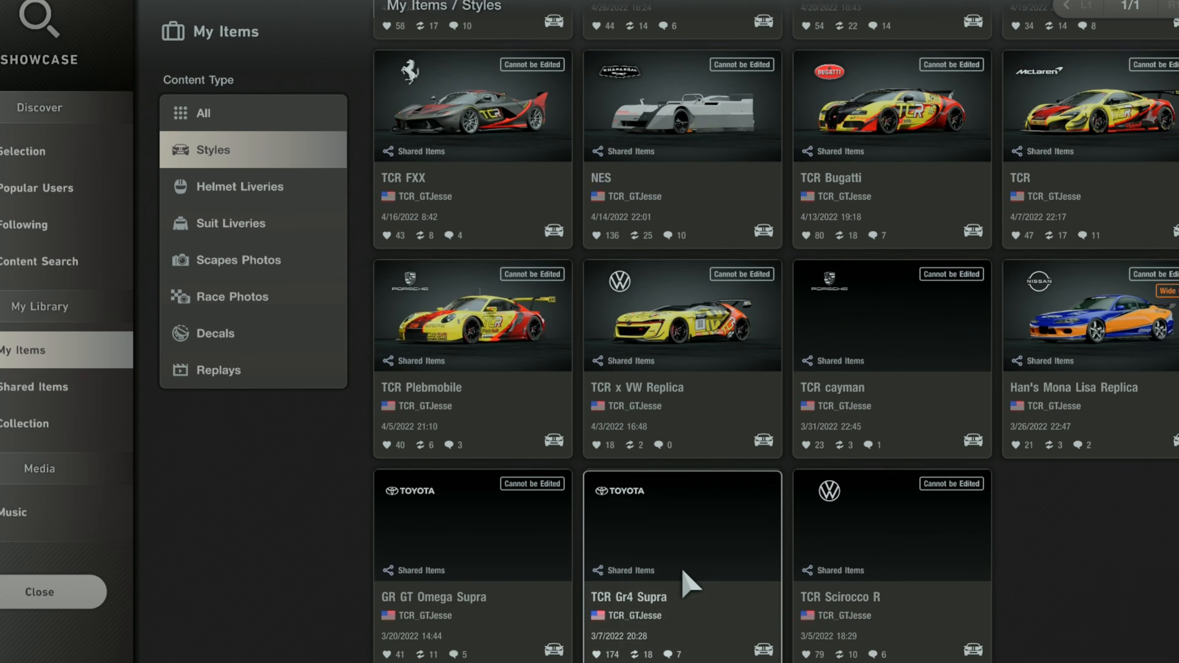
scroll(682, 366, "up", 4)
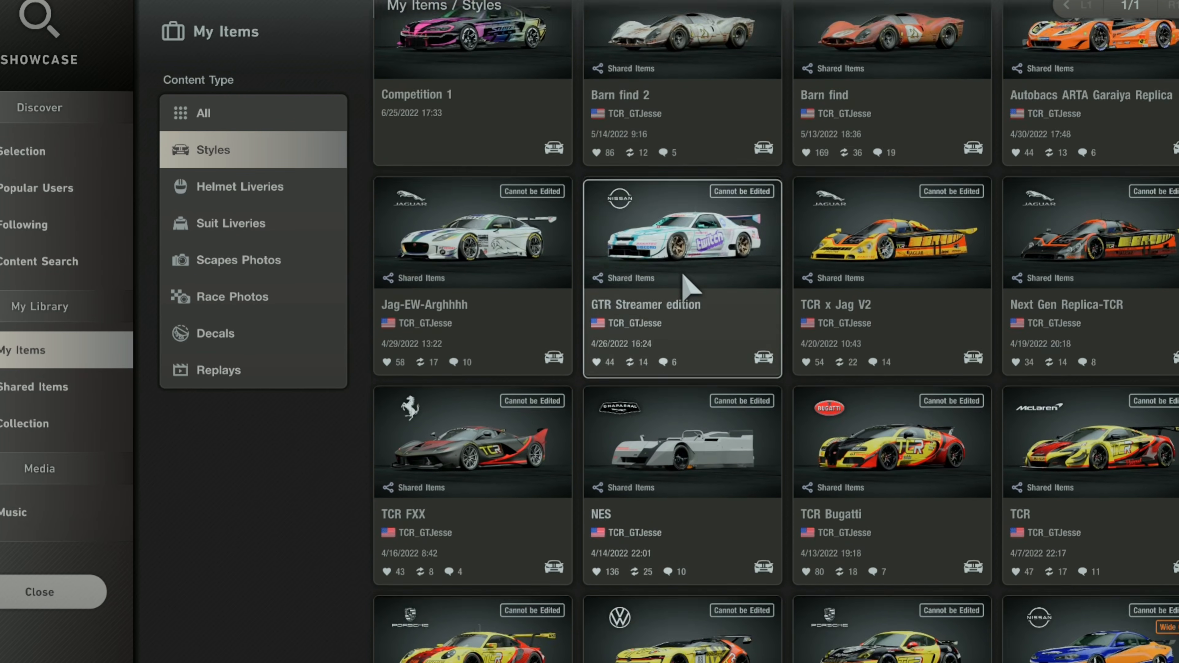
left_click(682, 342)
key("Escape")
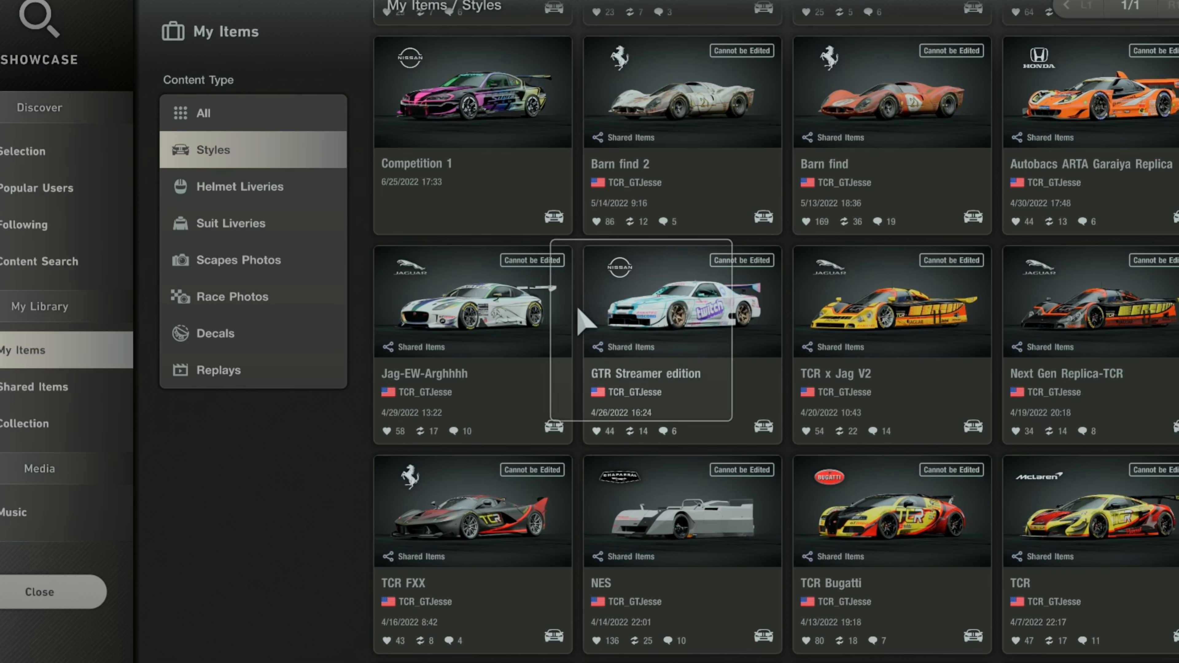
Open the Jag-EW-Arghhhh livery, examine the stencil decals on the full-screen car and return to the styles
left_click(483, 347)
left_click(656, 258)
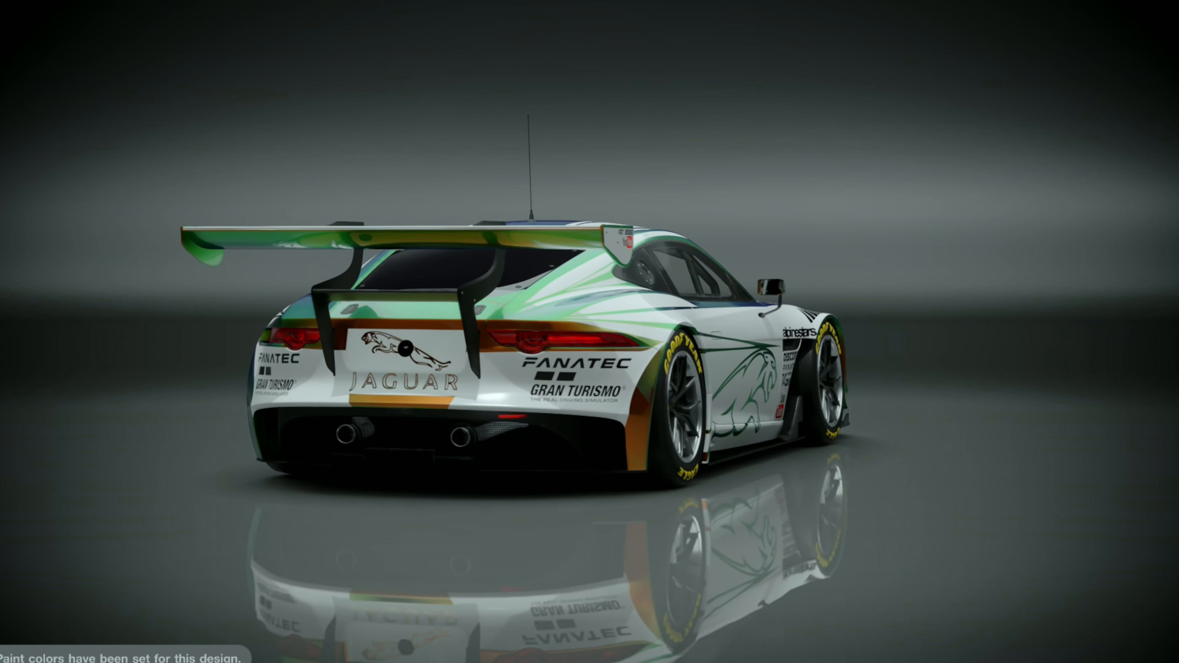
key("Escape")
key("Escape")
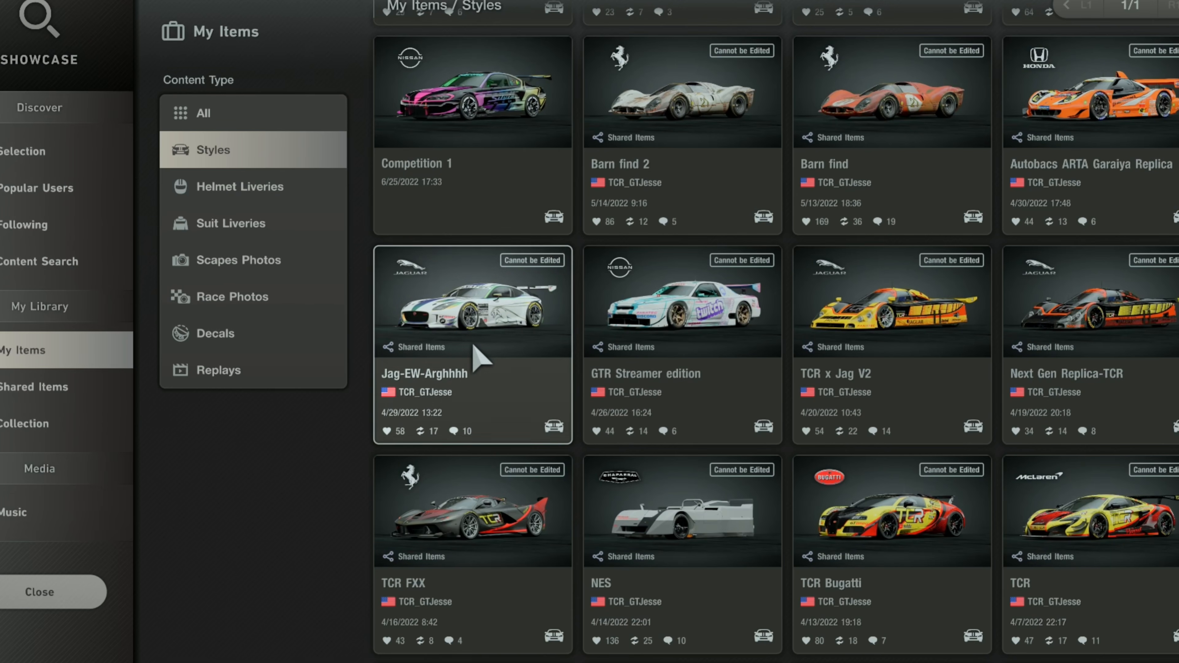
Return to the decals in My Items, view the ShadowRealm decal again and close it
scroll(473, 342, "up", 2)
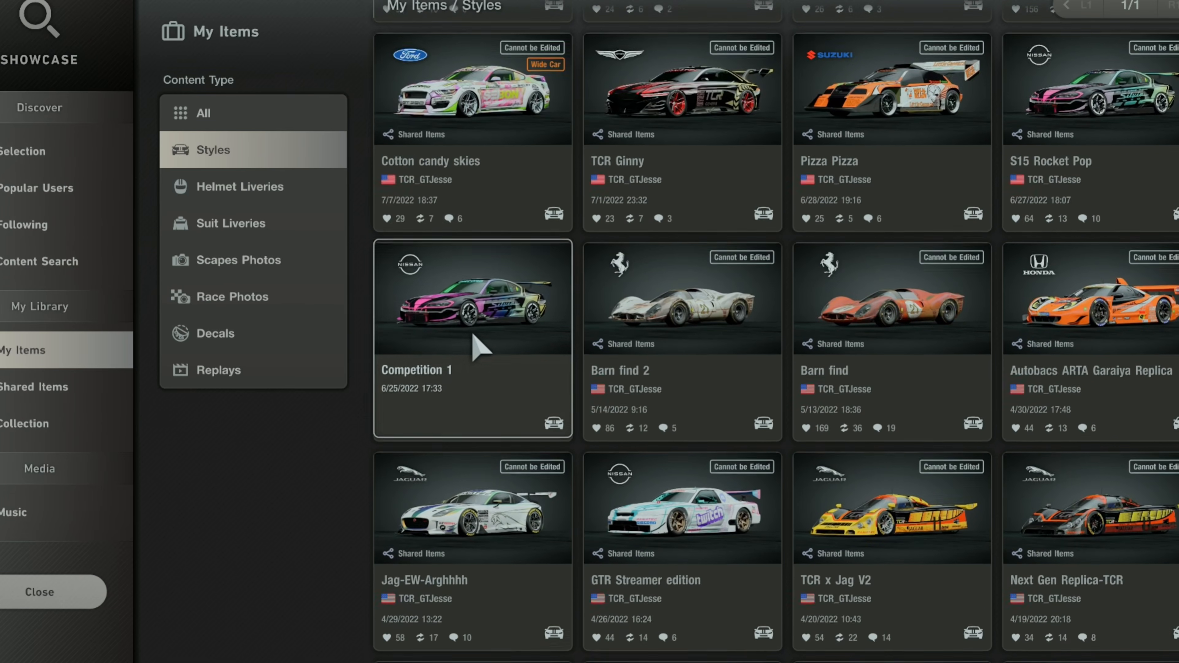
left_click(260, 337)
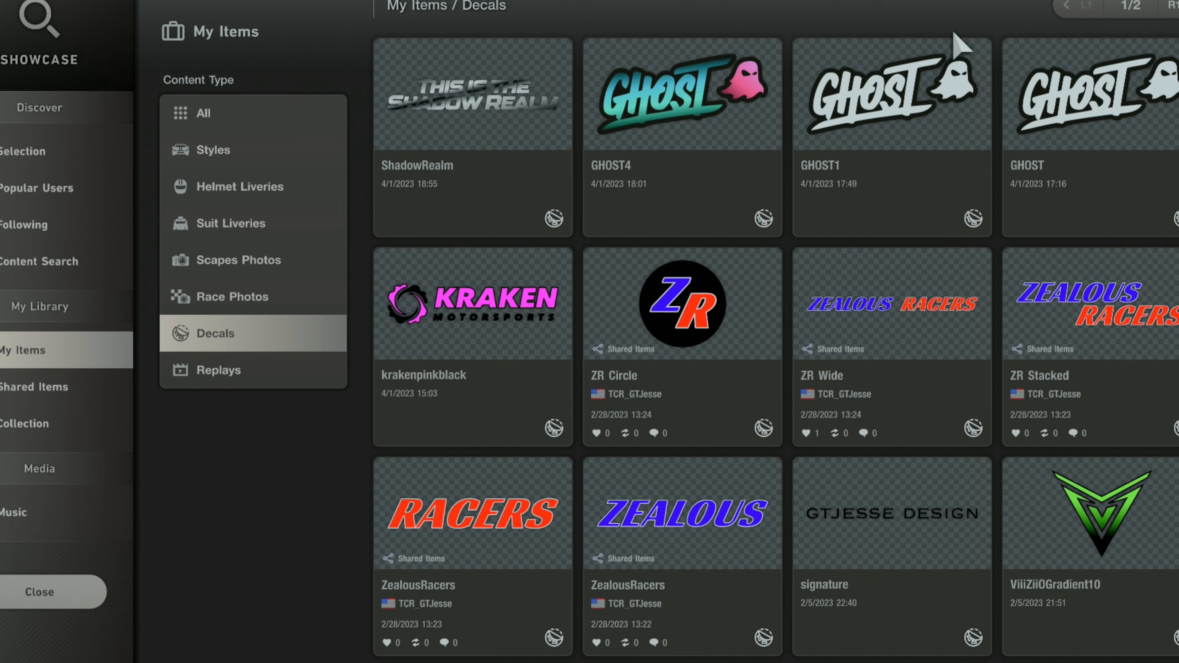
key("Return")
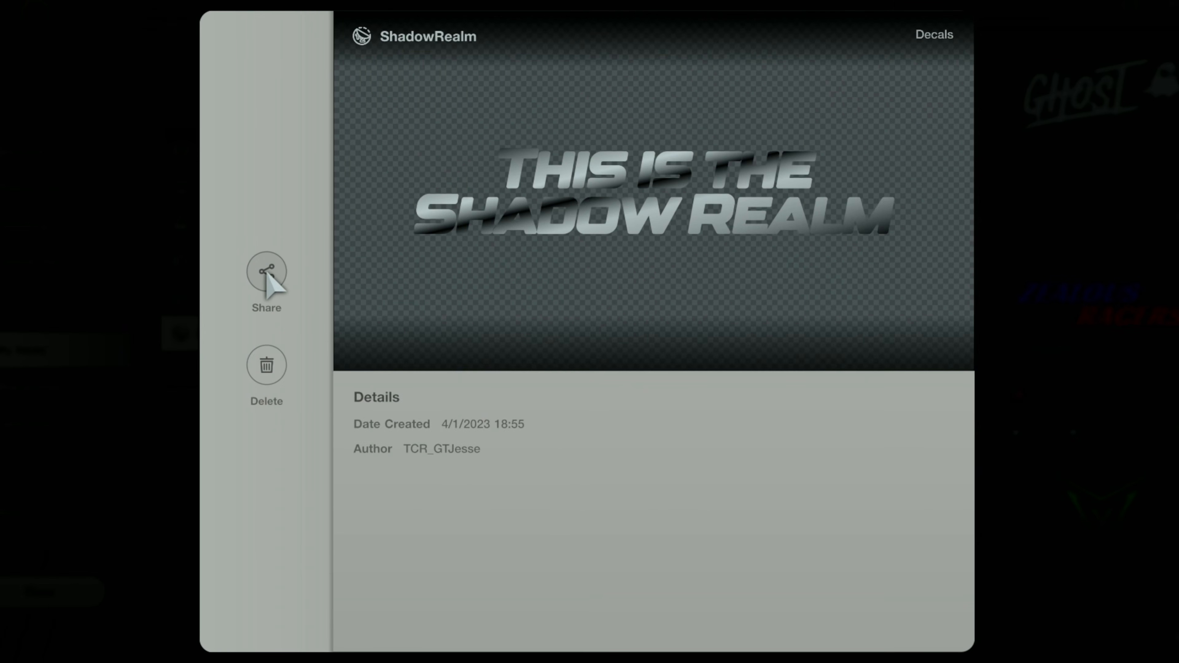
key("Escape")
key("Down")
key("Down")
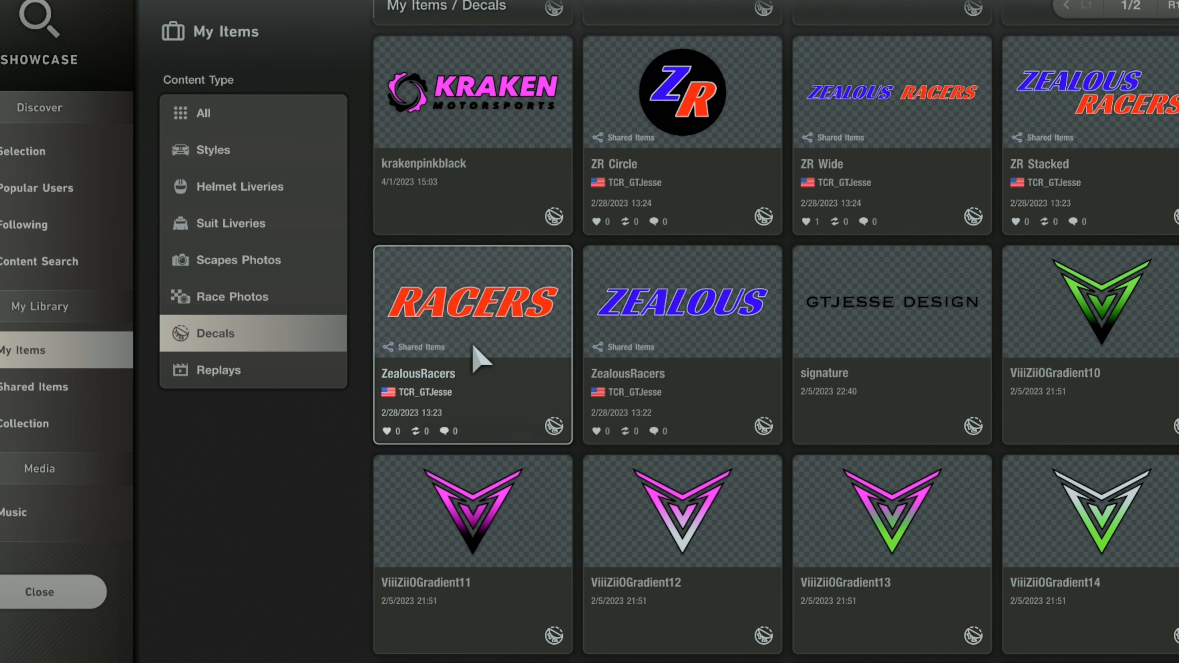